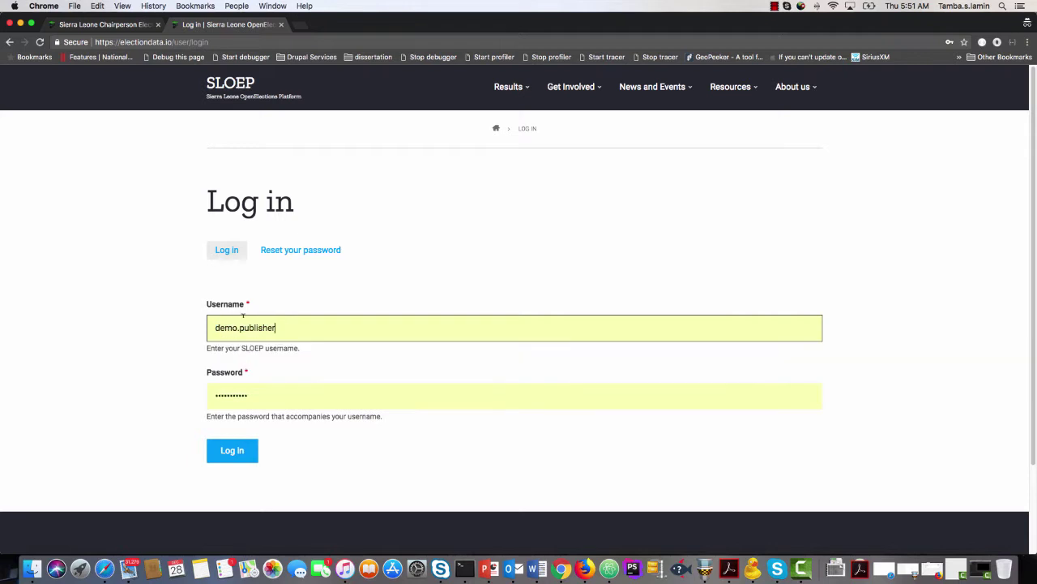
Try logging in with autofilled usernames and typed passwords; the attempts fail.
drag(283, 330, 191, 328)
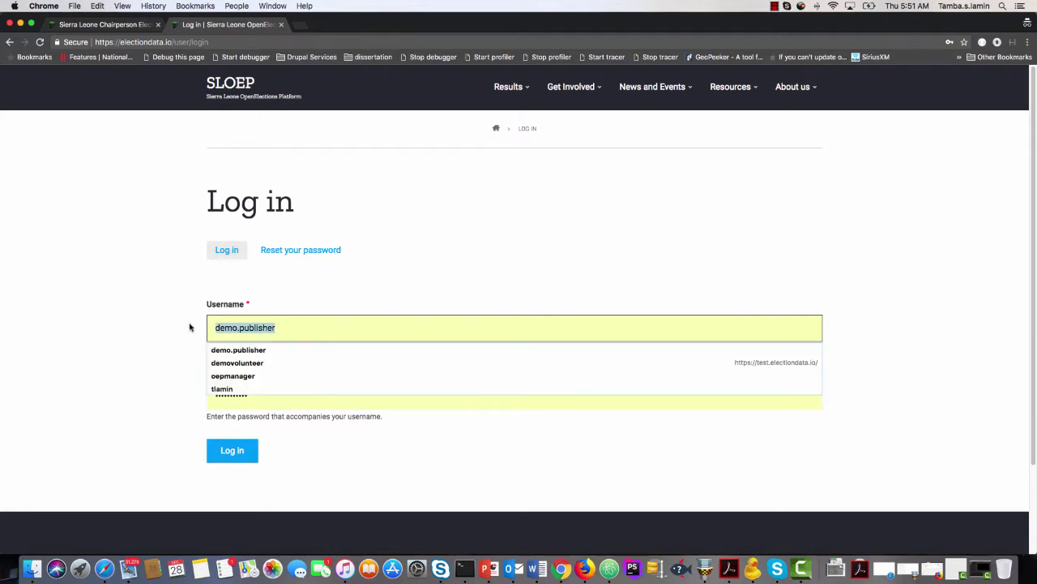
text(de)
click(235, 363)
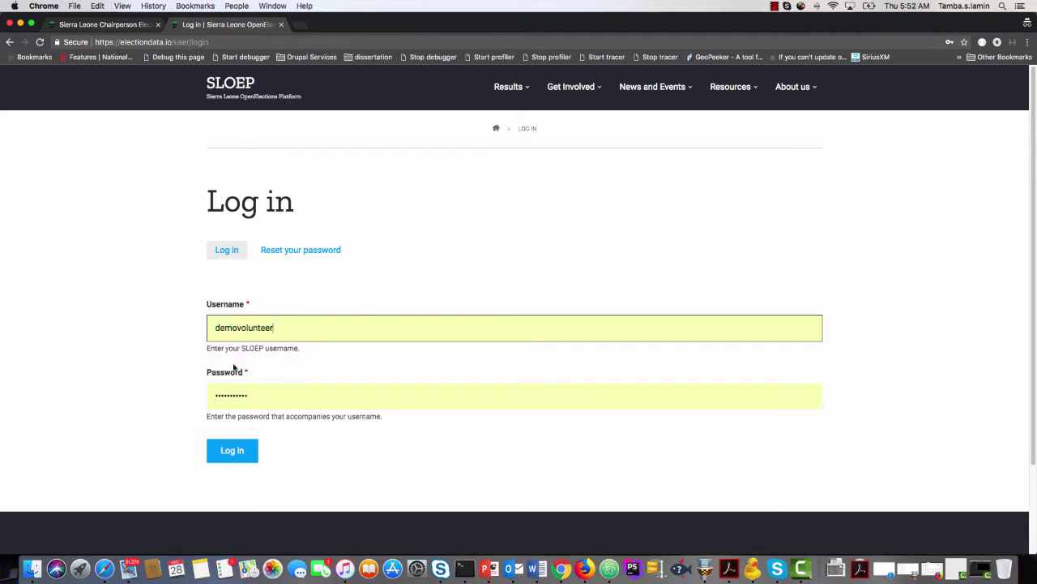
click(234, 450)
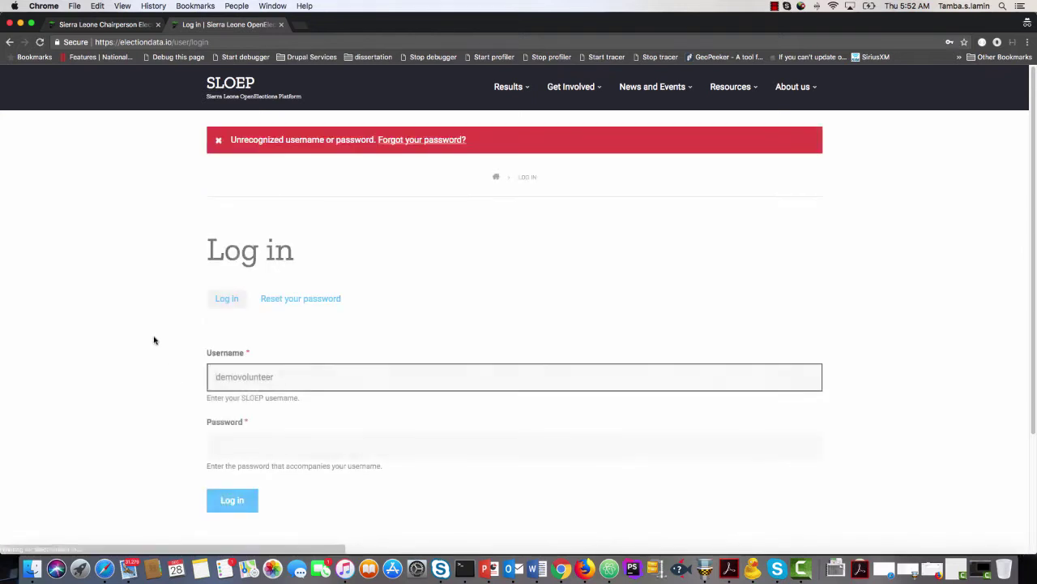
click(237, 440)
text(•)
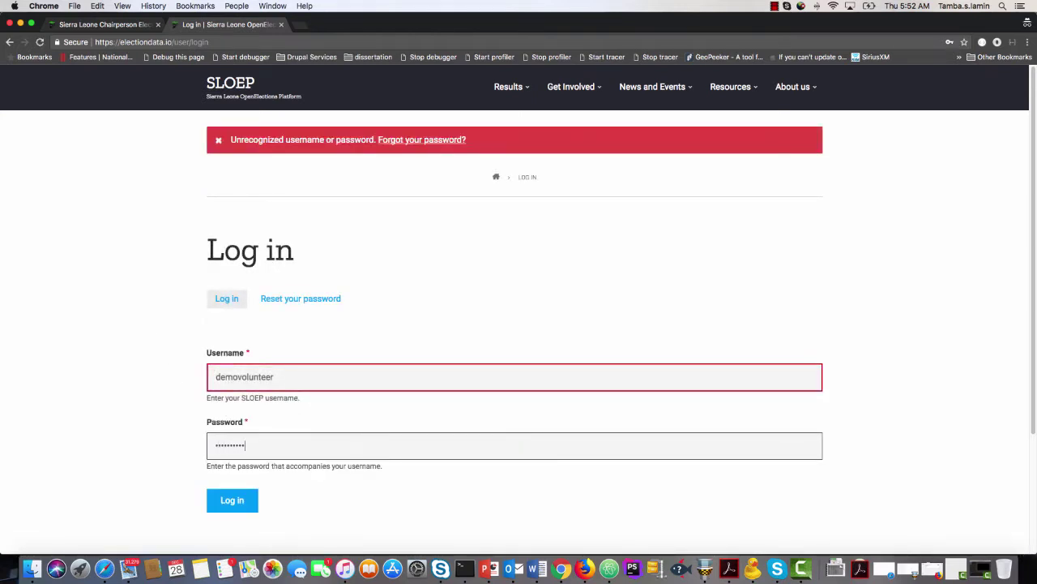
key(Return)
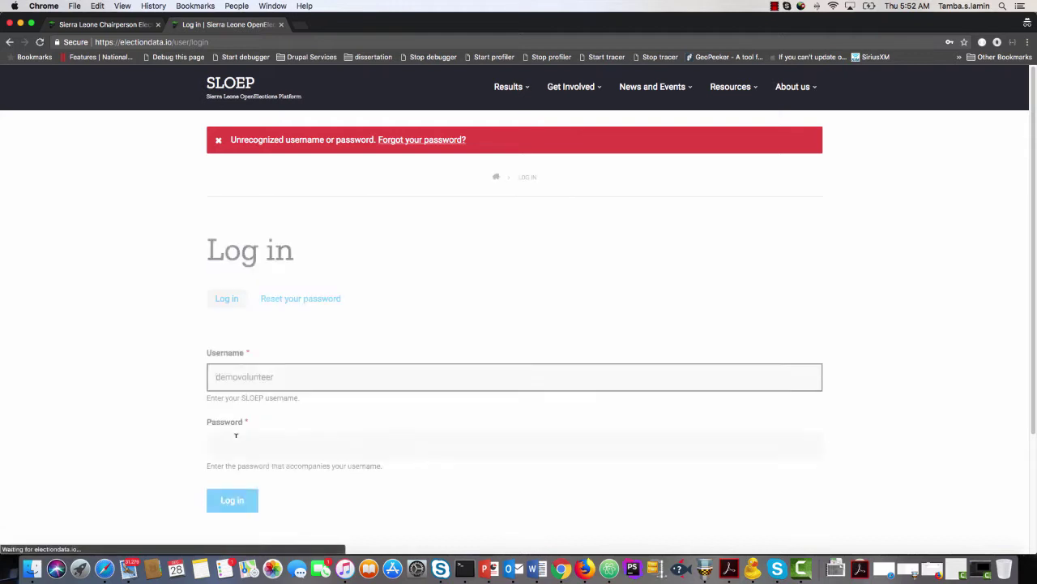
click(238, 377)
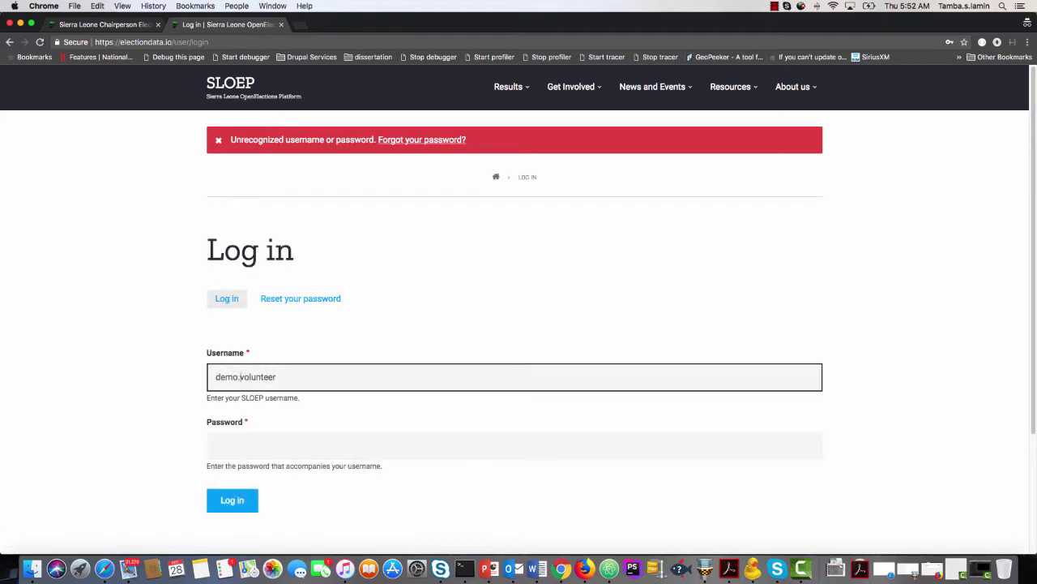
click(243, 445)
text(•)
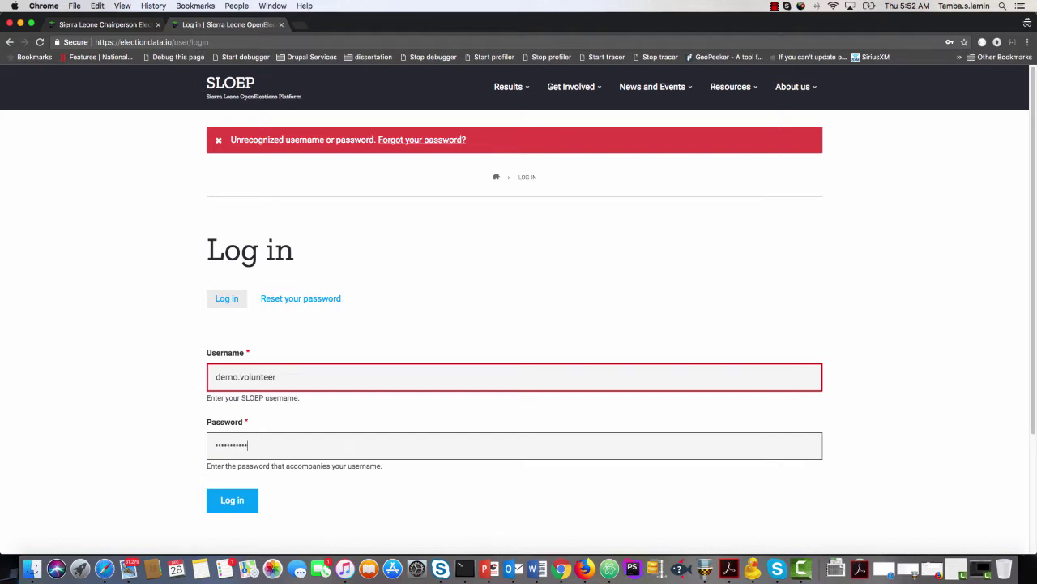
click(245, 504)
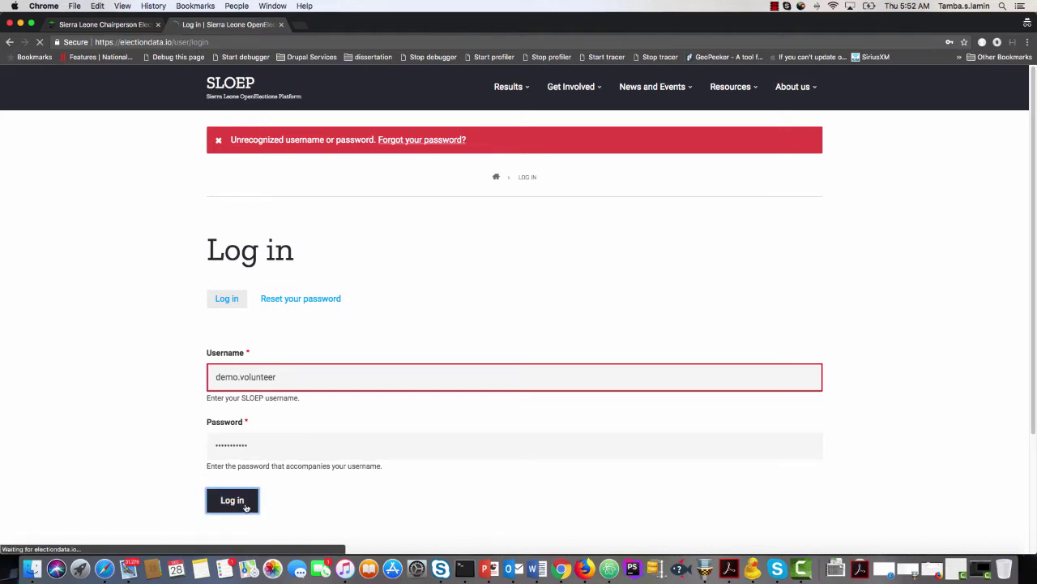
Replace the username, fill in the saved publisher account's credentials and log in.
drag(294, 377, 198, 374)
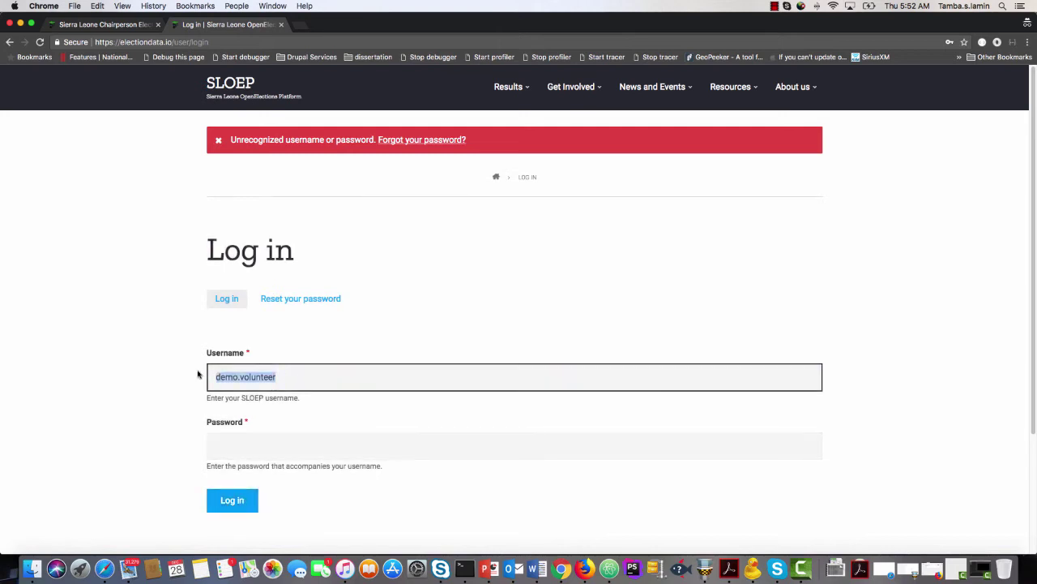
text(data.e)
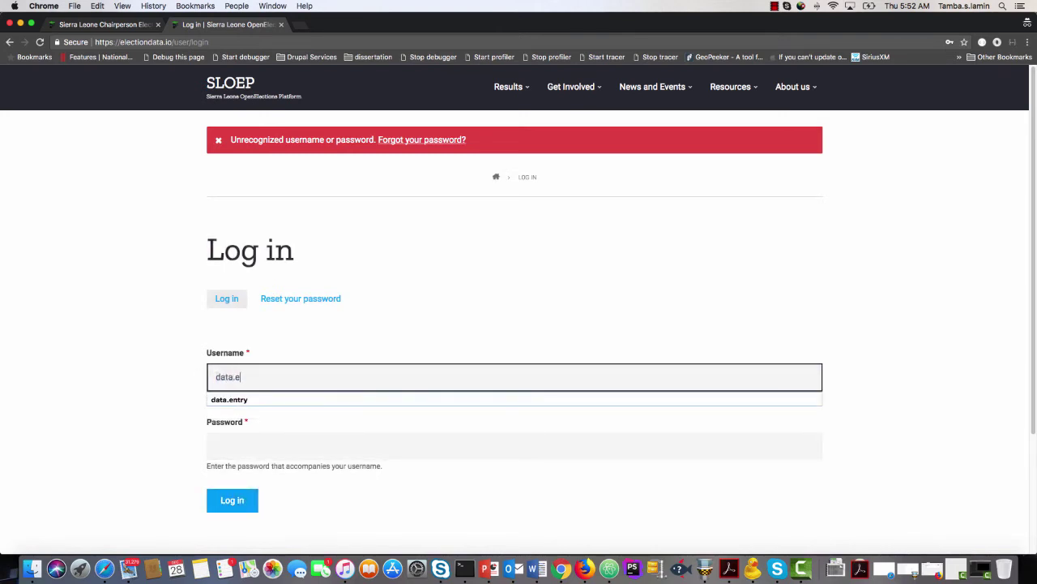
text(ntry)
key(Tab)
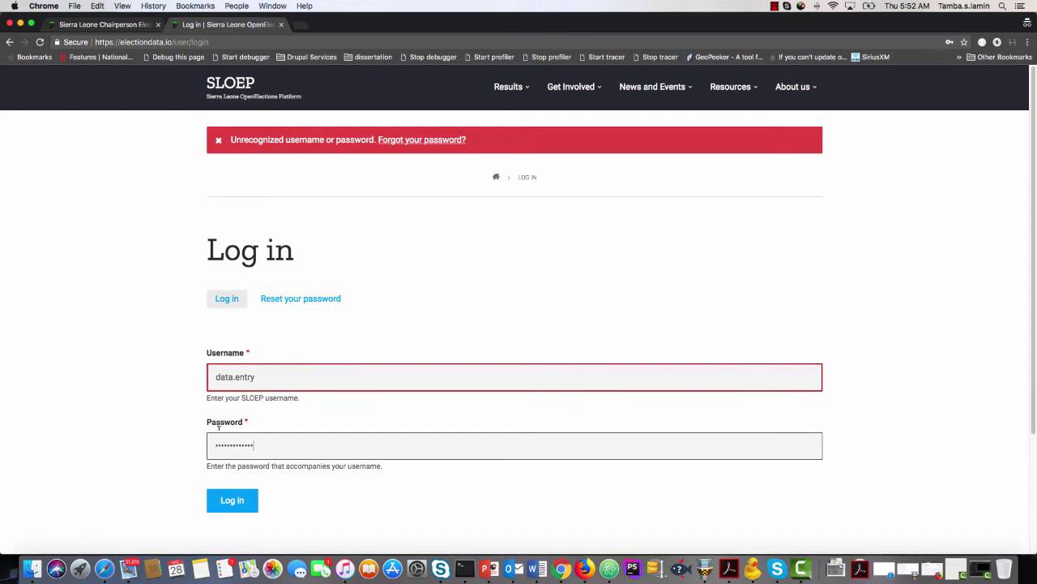
click(235, 501)
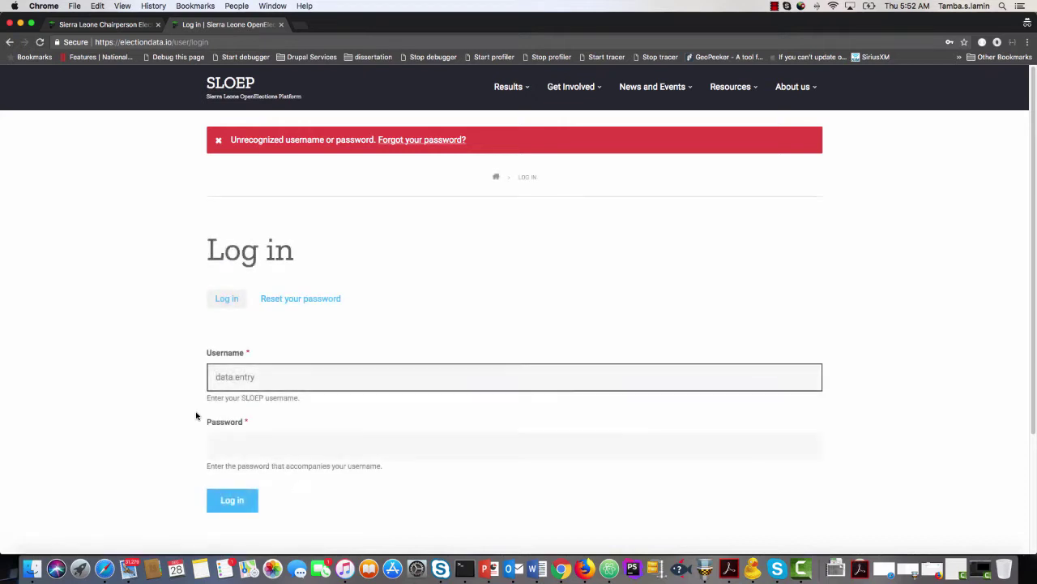
drag(280, 378, 199, 380)
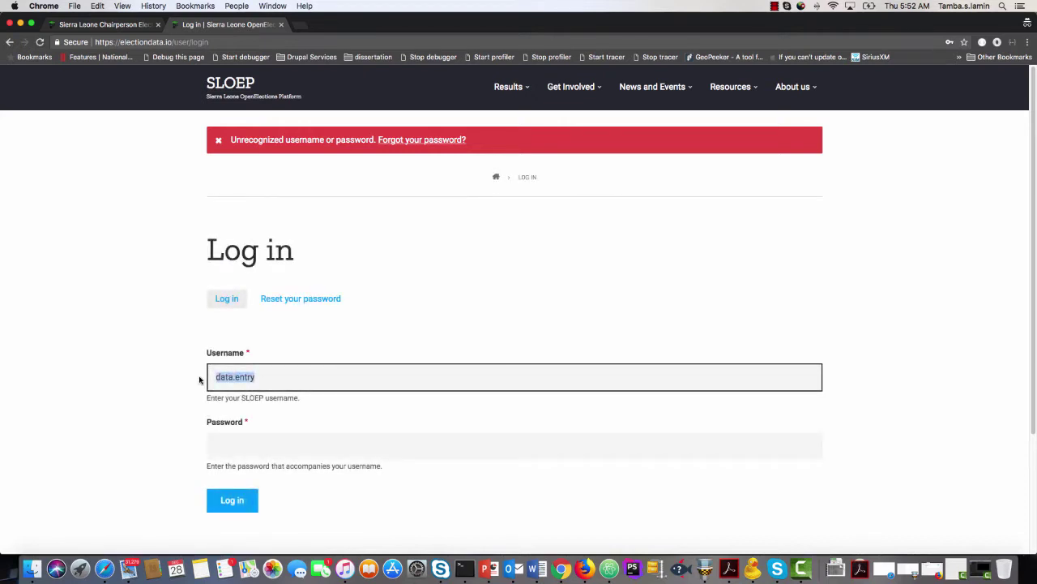
text(de)
click(243, 410)
click(240, 501)
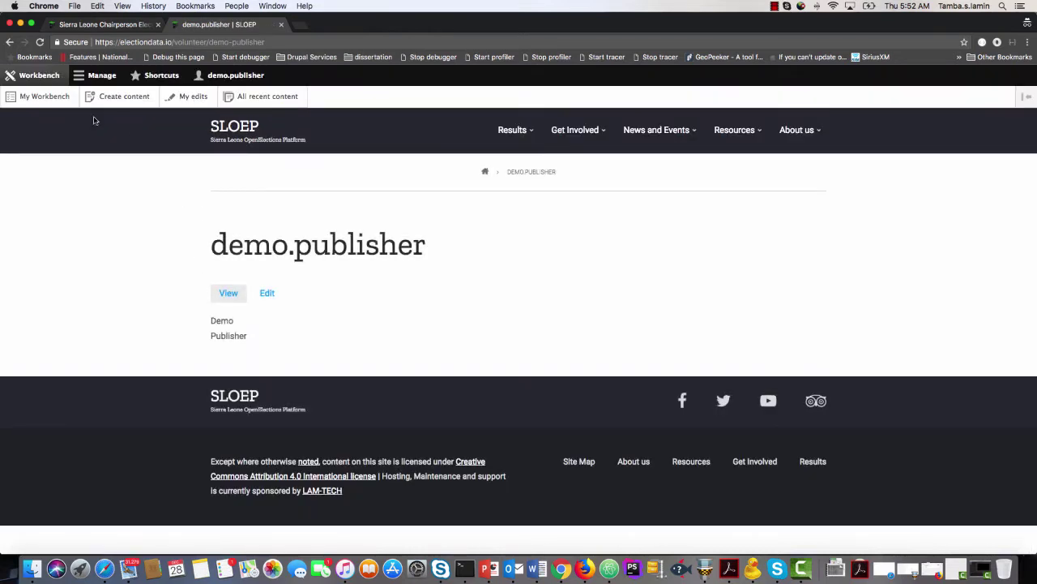
From Manage > Content's Wards tab, open Ward 001's edit form and select its name.
click(102, 76)
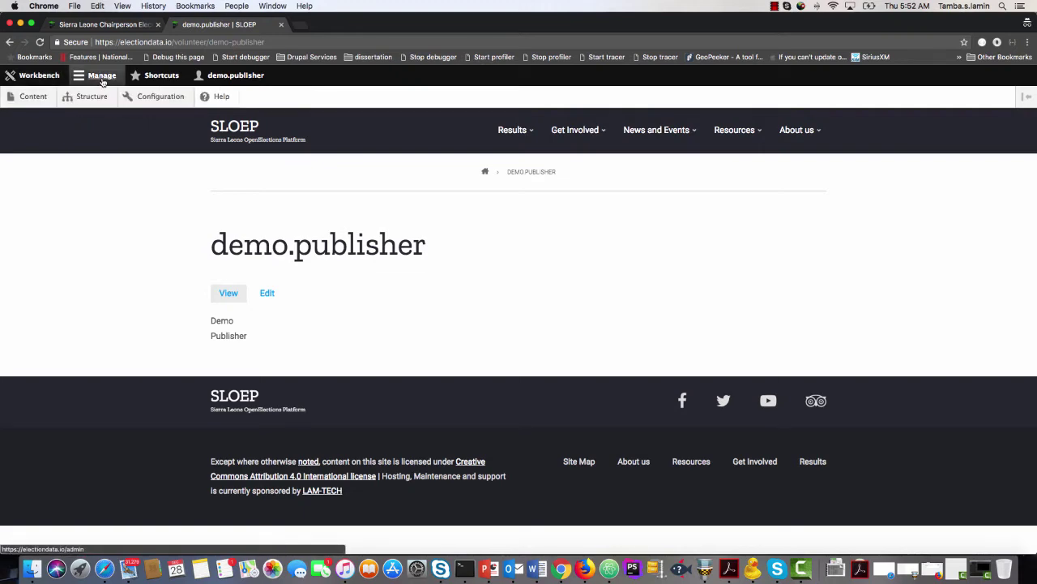
click(47, 97)
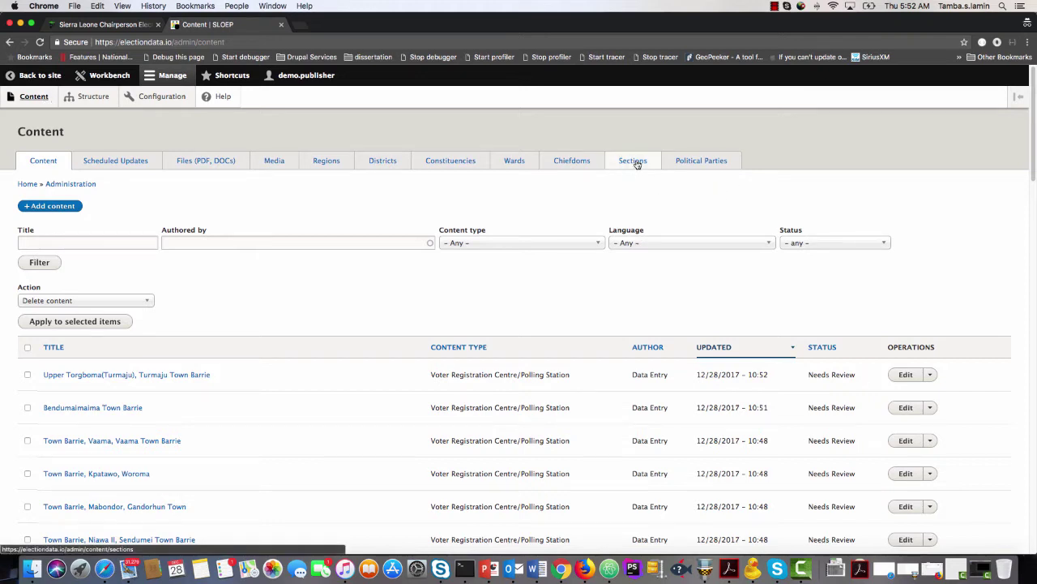
click(516, 161)
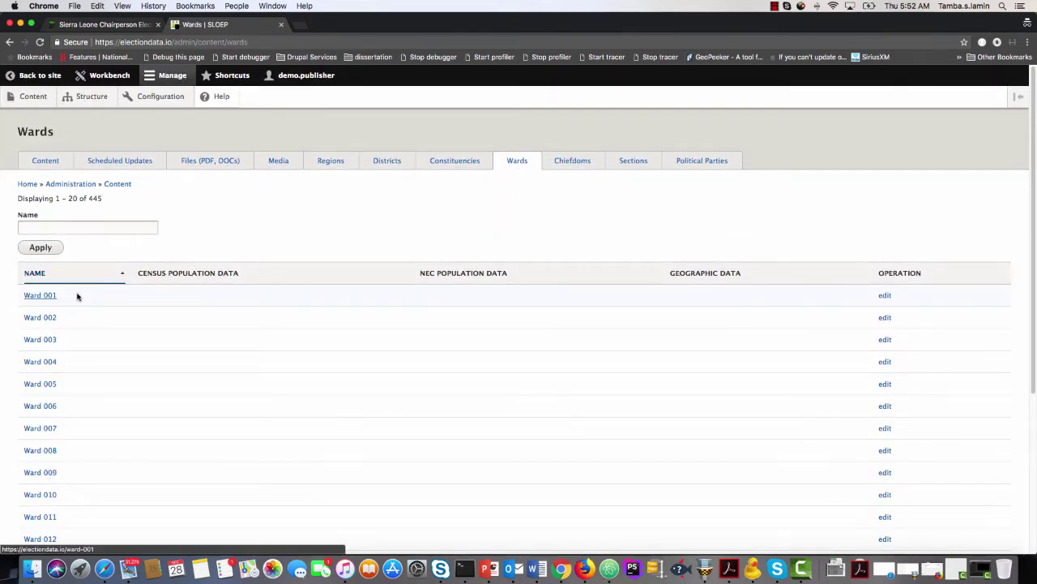
click(885, 296)
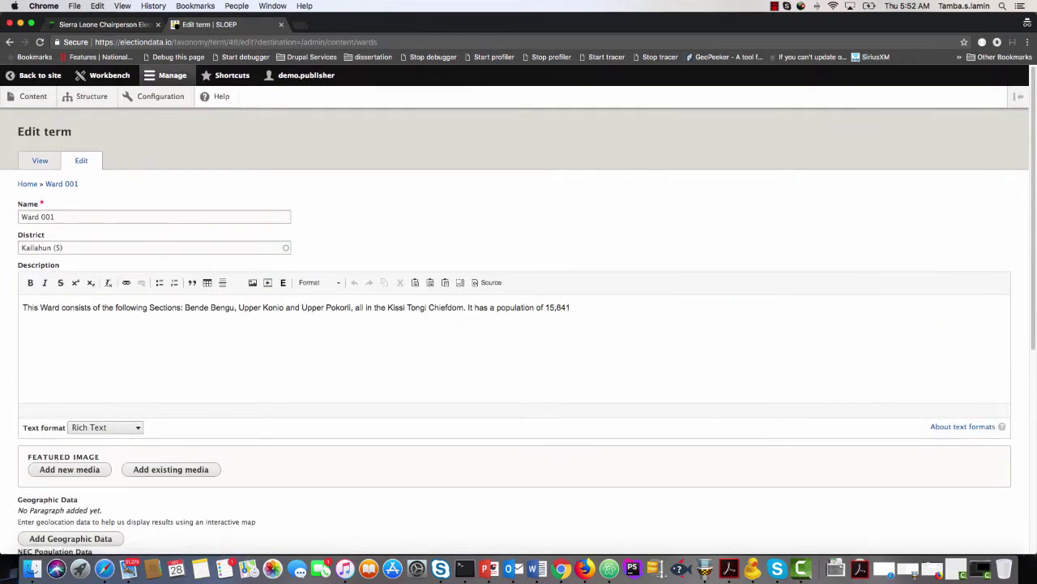
triple_click(80, 216)
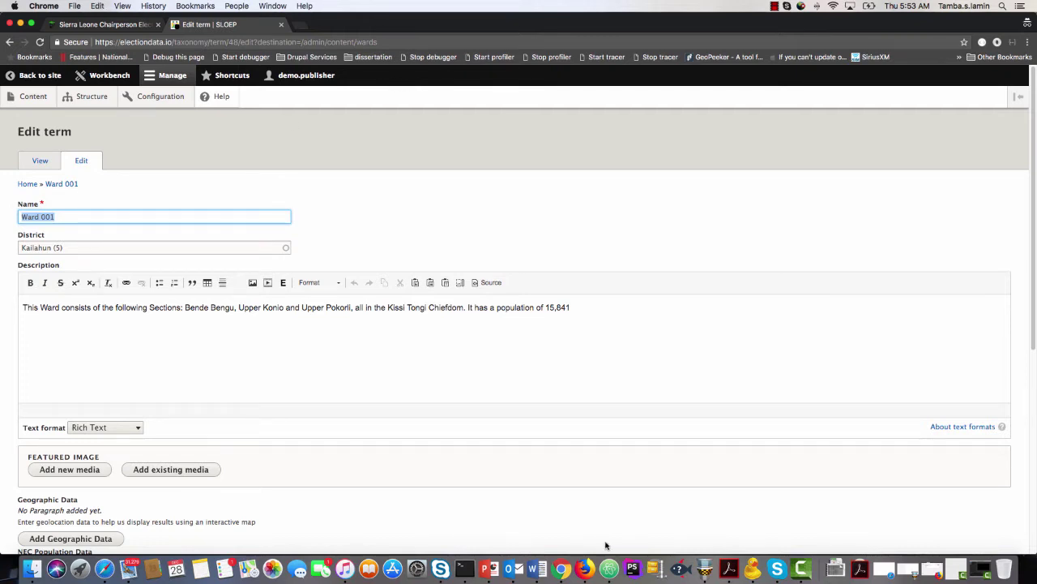
right_click(561, 570)
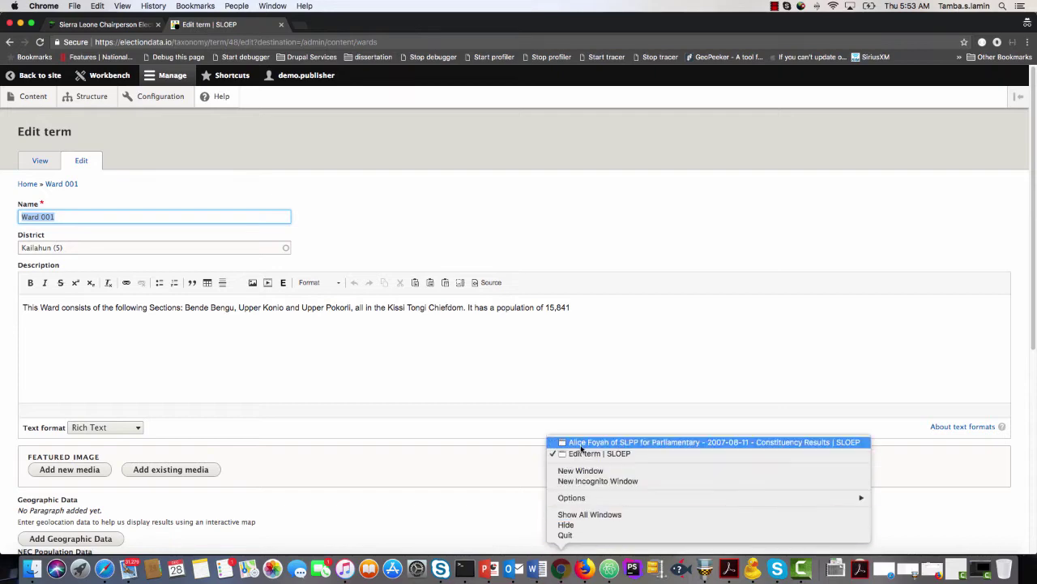
click(580, 448)
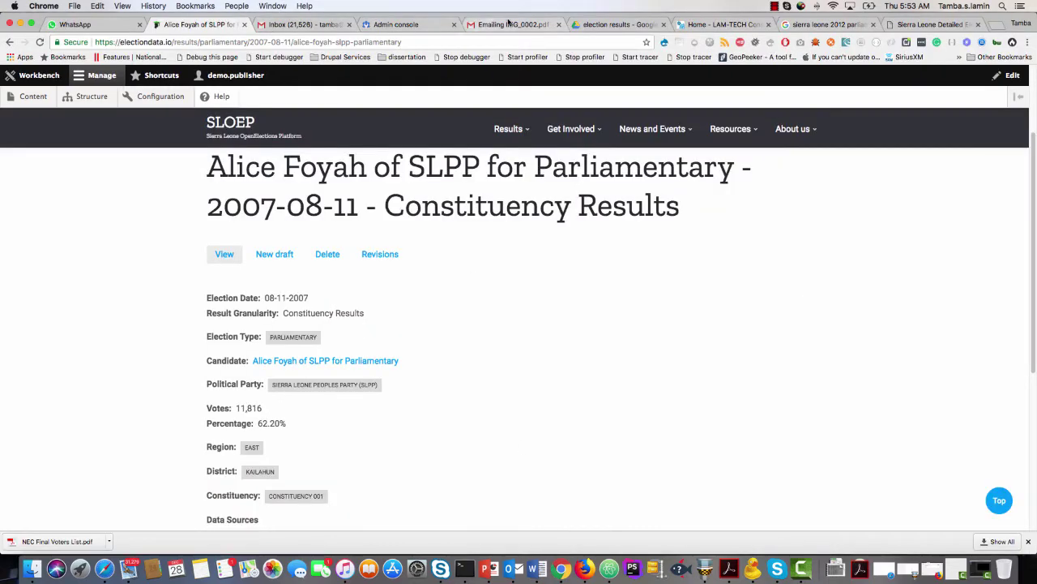
In Drive, open the BD-Ward Description and Maps PDF in Volunteer Training Documentation > boundary delimitations.
click(617, 25)
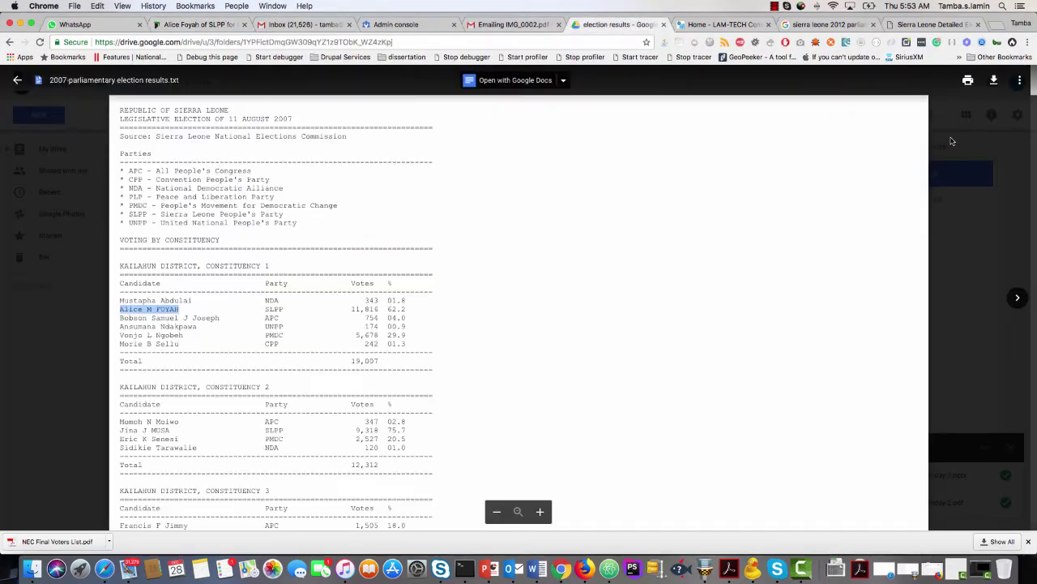
click(955, 145)
click(415, 118)
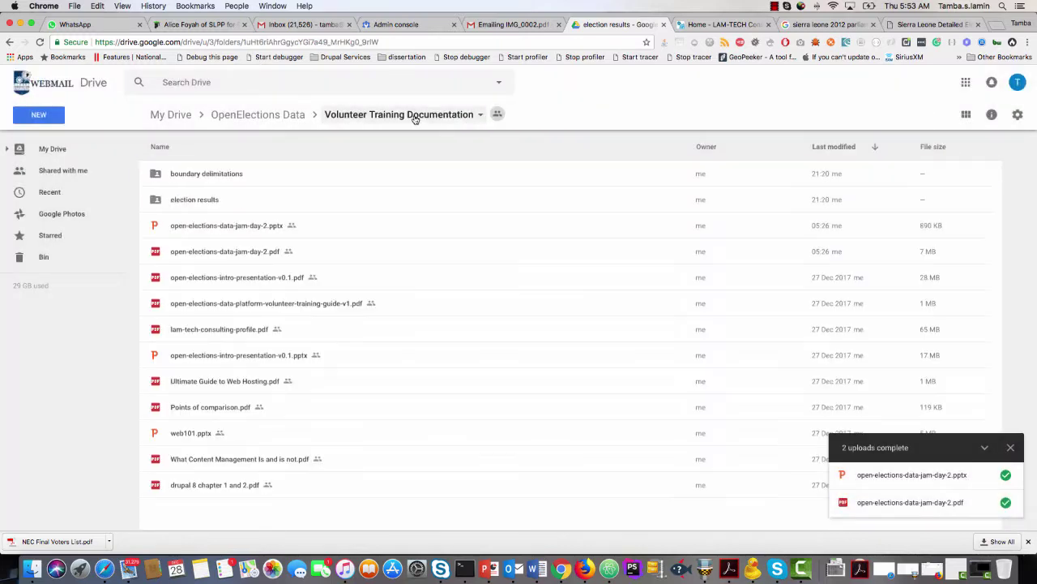
double_click(195, 175)
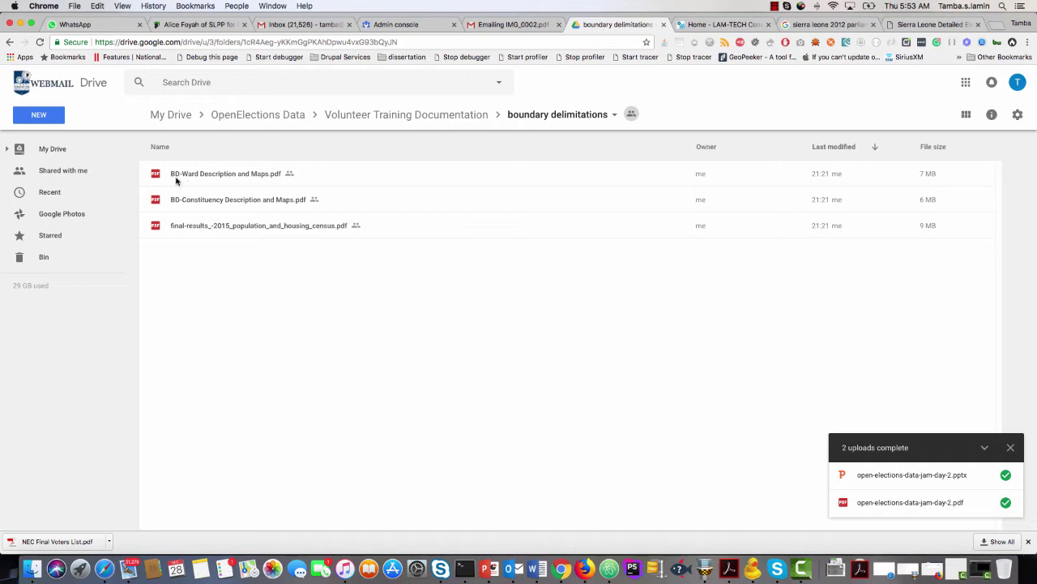
double_click(240, 175)
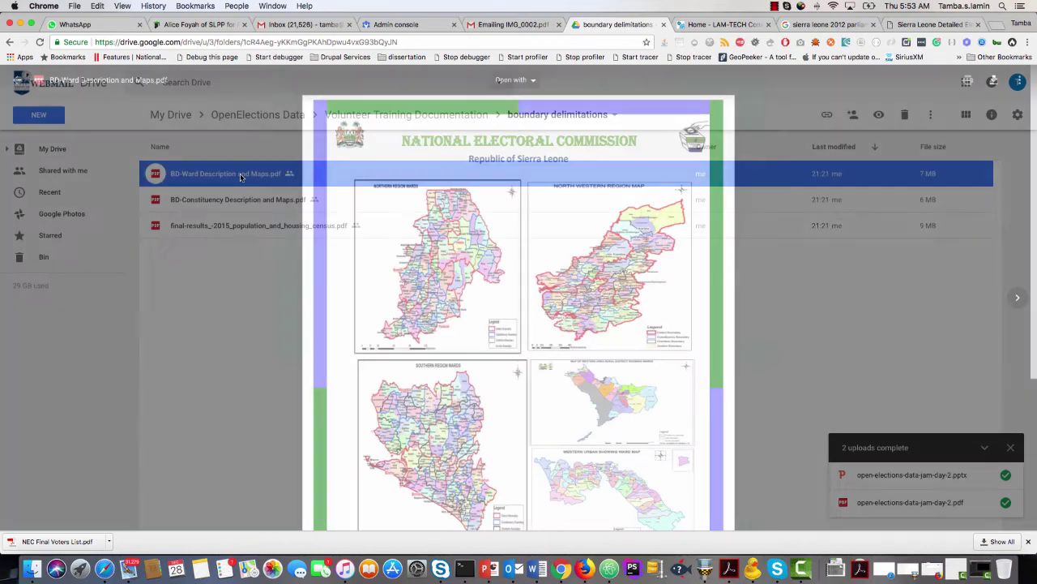
Highlight Ward 001's population 15,841 in the ward table, then return to SLOEP's content list.
scroll(487, 300, down, 10)
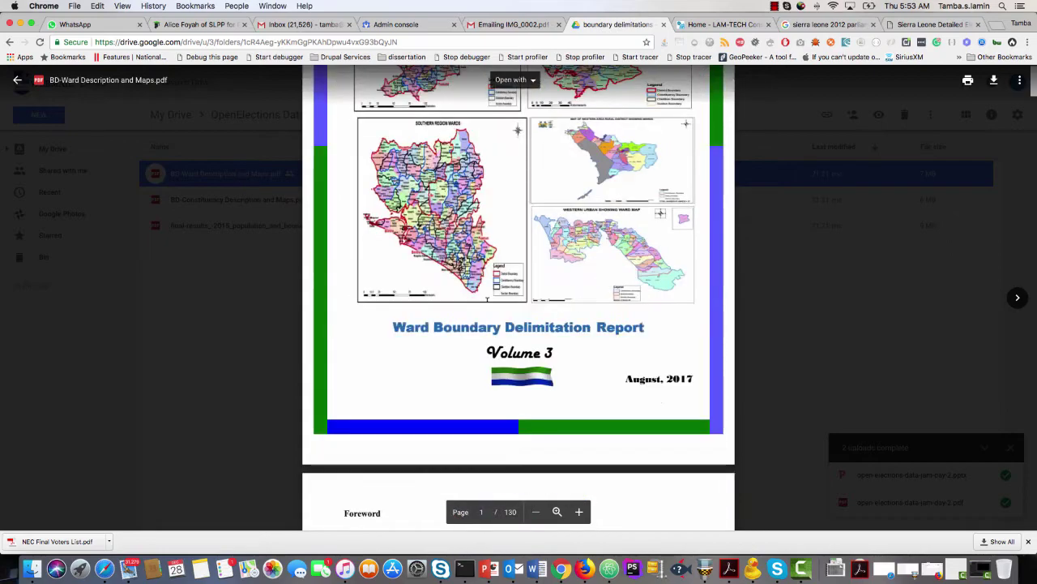
scroll(487, 299, down, 20)
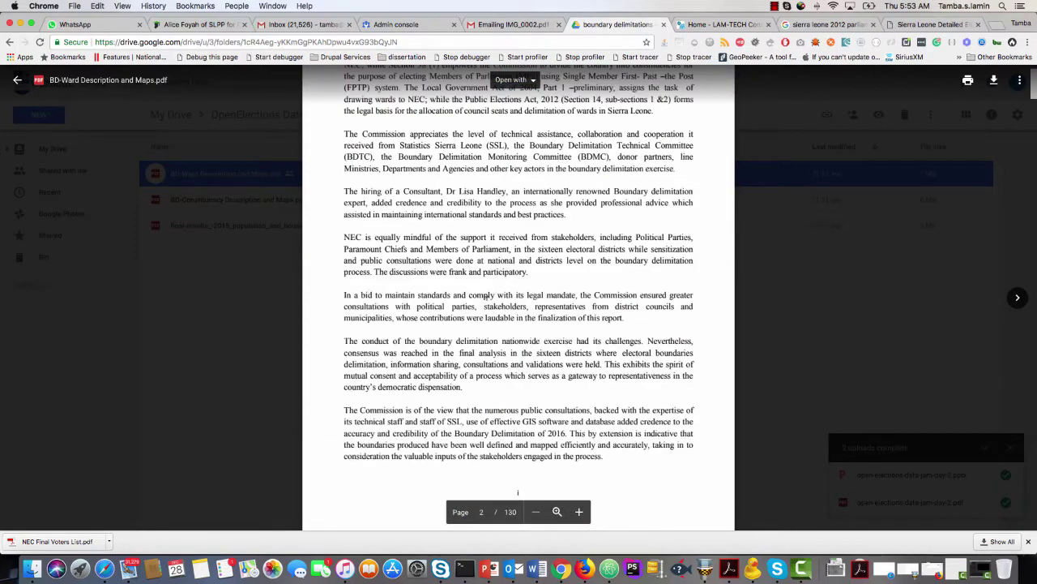
scroll(487, 297, down, 20)
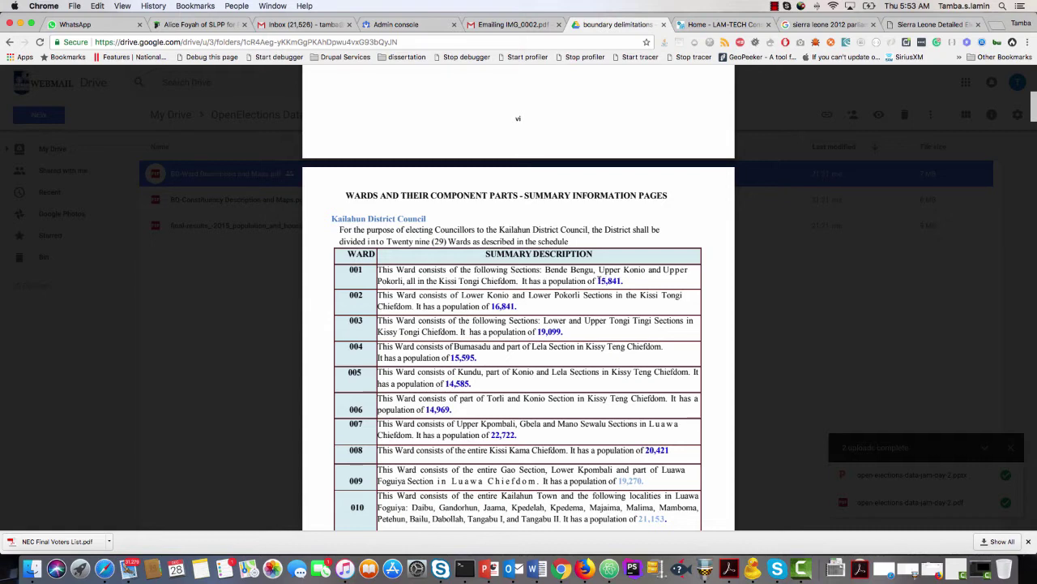
drag(599, 280, 621, 280)
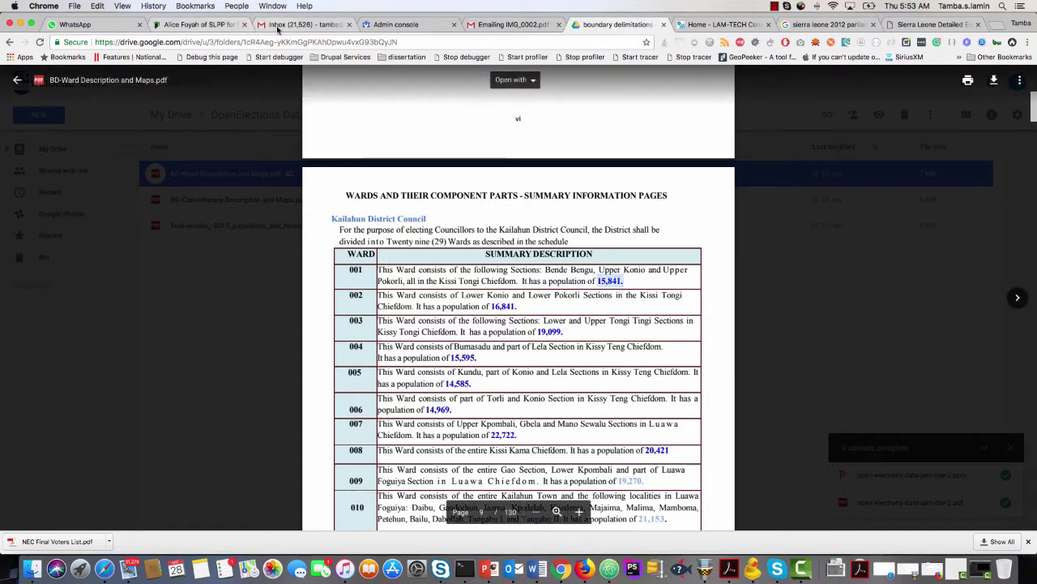
click(198, 24)
click(33, 97)
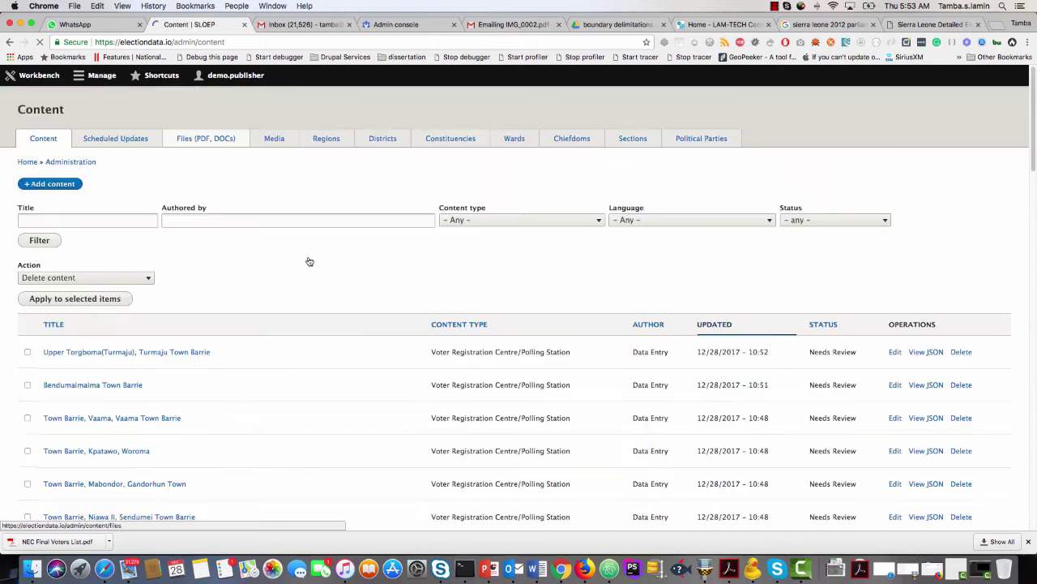
Reopen Ward 001's edit form and review its name, Kailahun district and description.
click(520, 165)
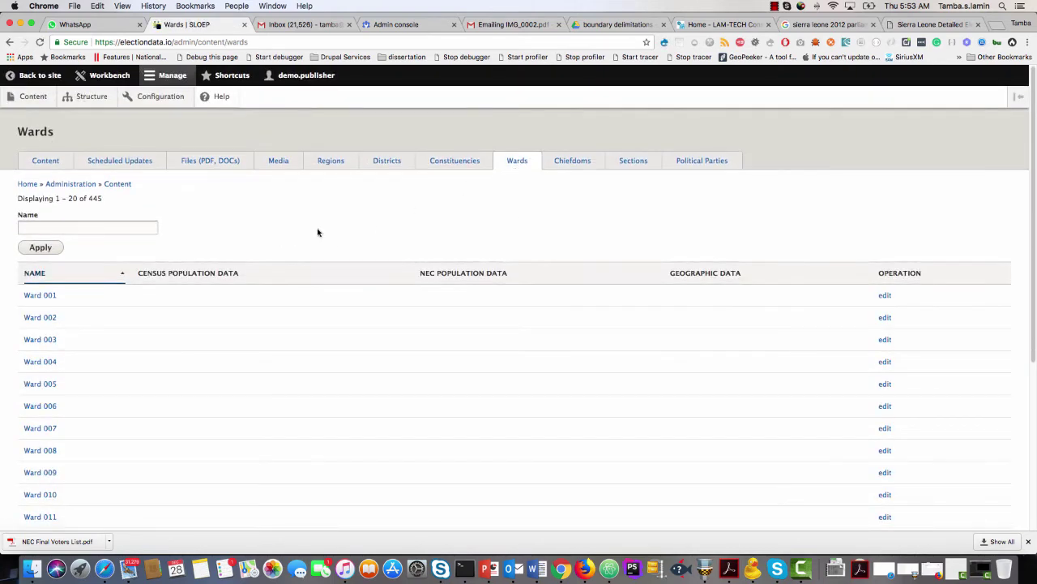
click(885, 296)
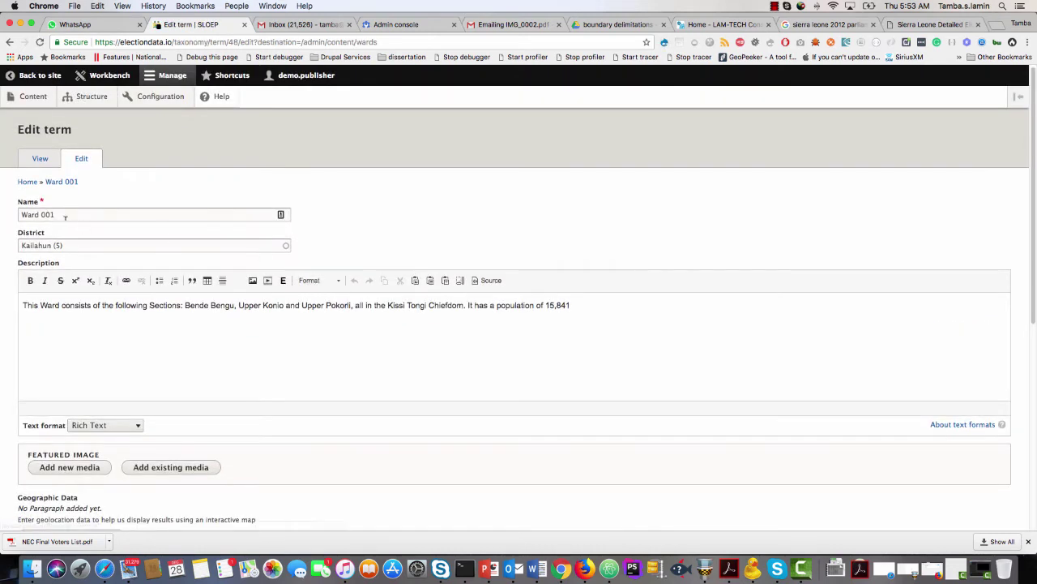
scroll(32, 162, down, 1)
click(38, 154)
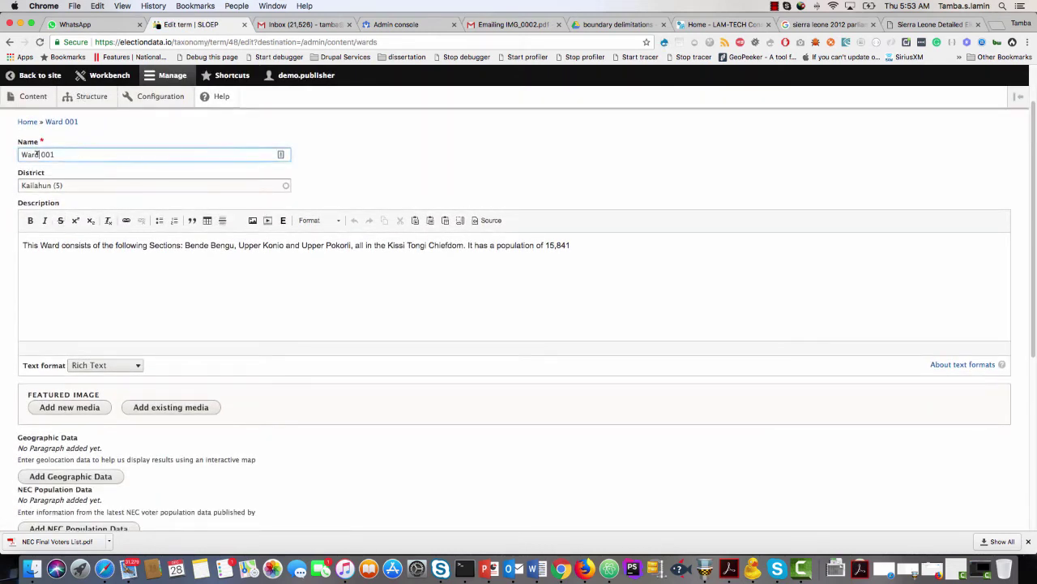
click(100, 189)
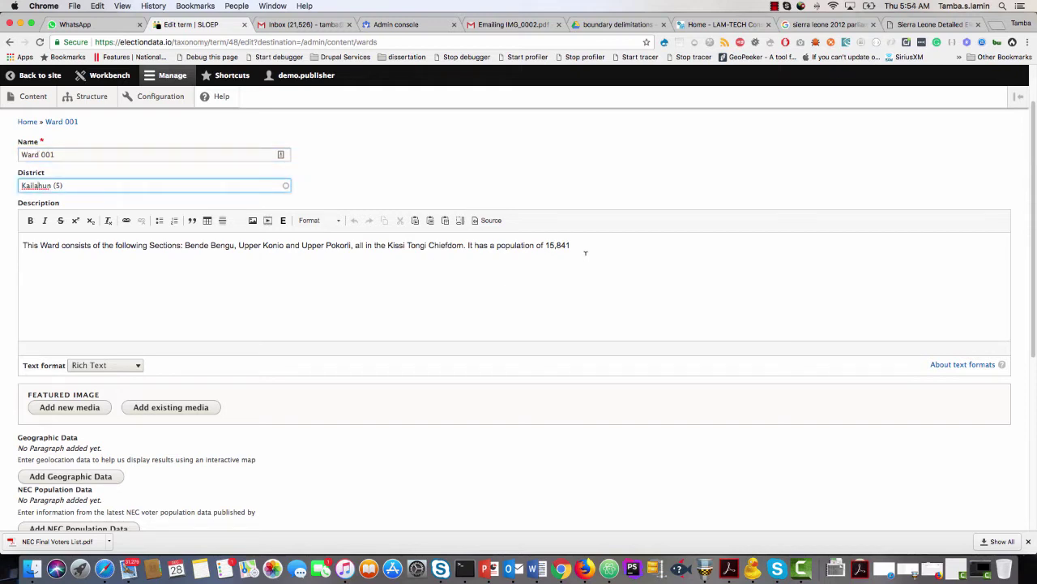
drag(585, 253, 21, 245)
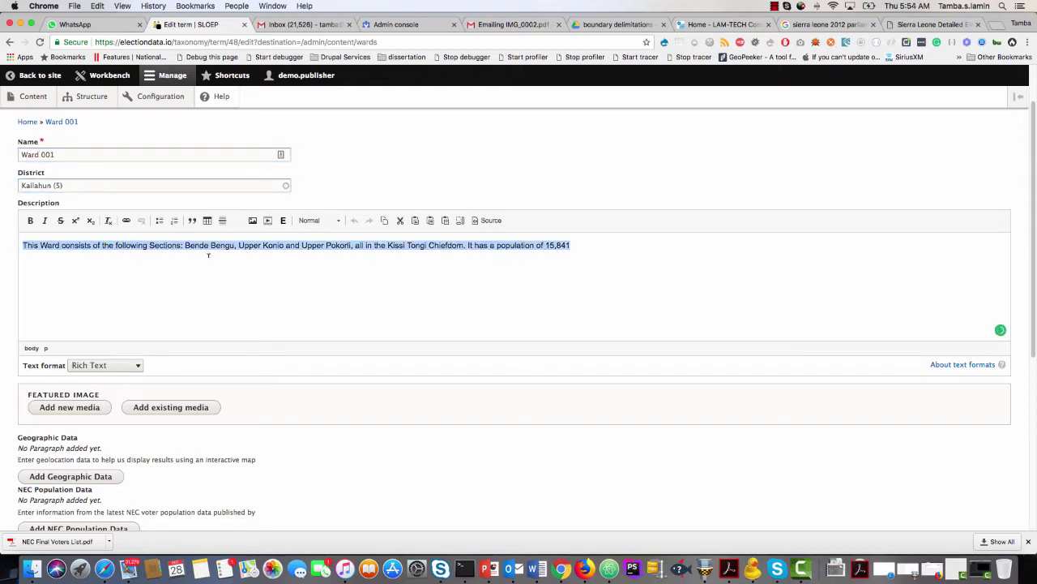
scroll(253, 288, down, 2)
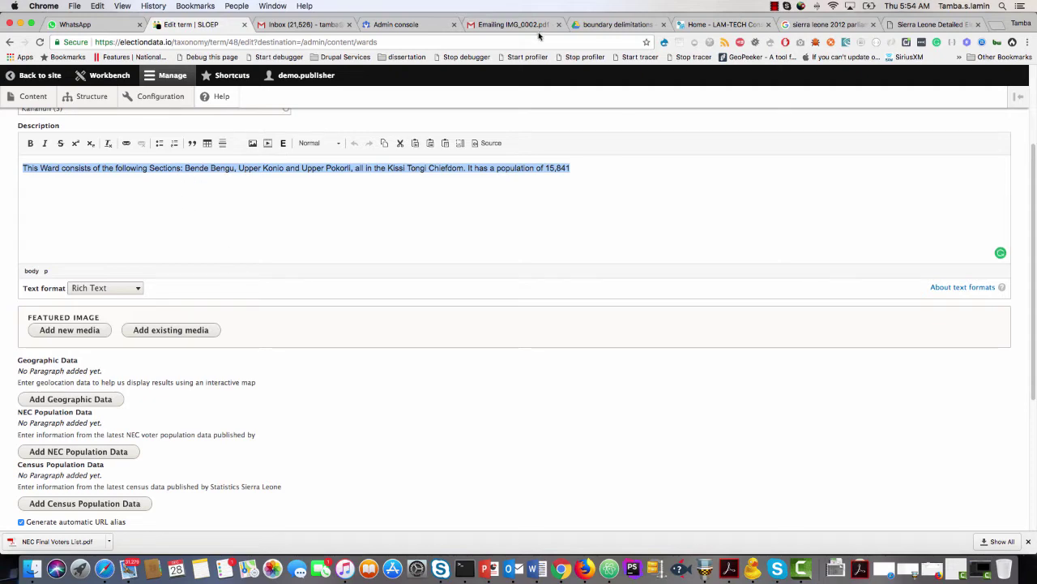
click(604, 25)
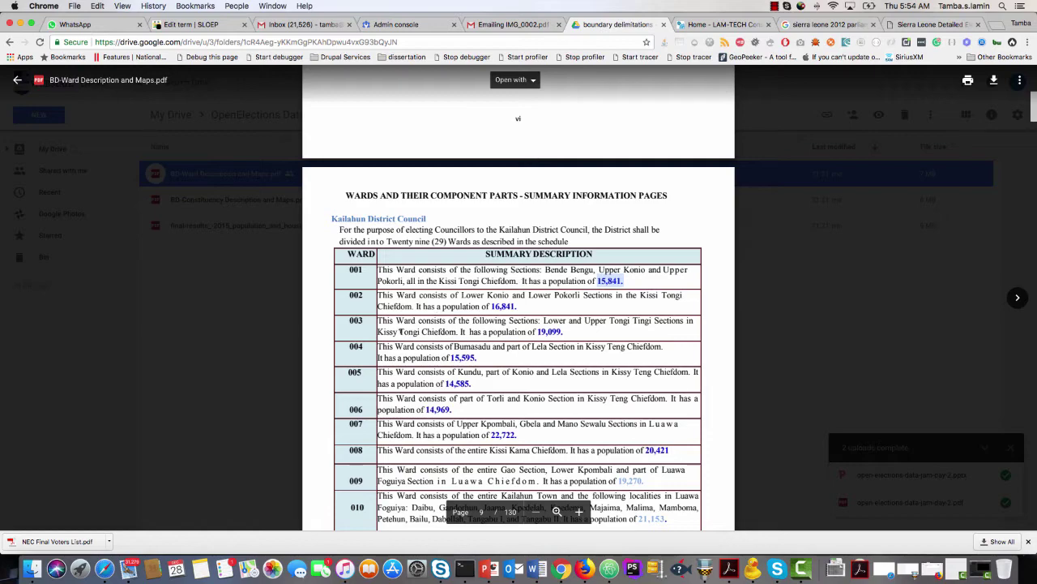
Scroll the ward PDF to page 11's Kailahun table showing Ward 001 totalling 15,841.
scroll(400, 331, down, 3)
scroll(400, 320, down, 5)
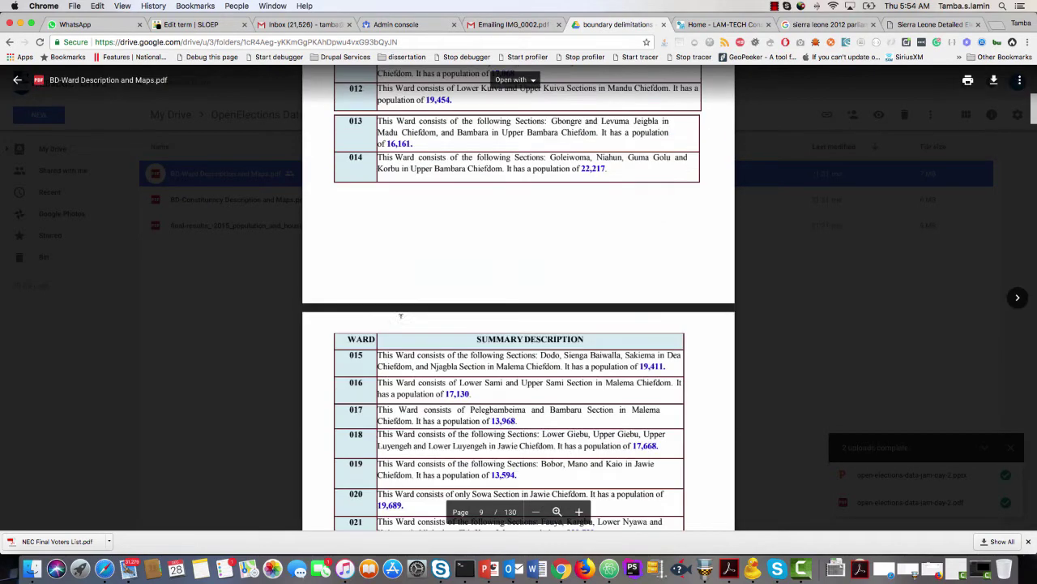
scroll(401, 316, down, 15)
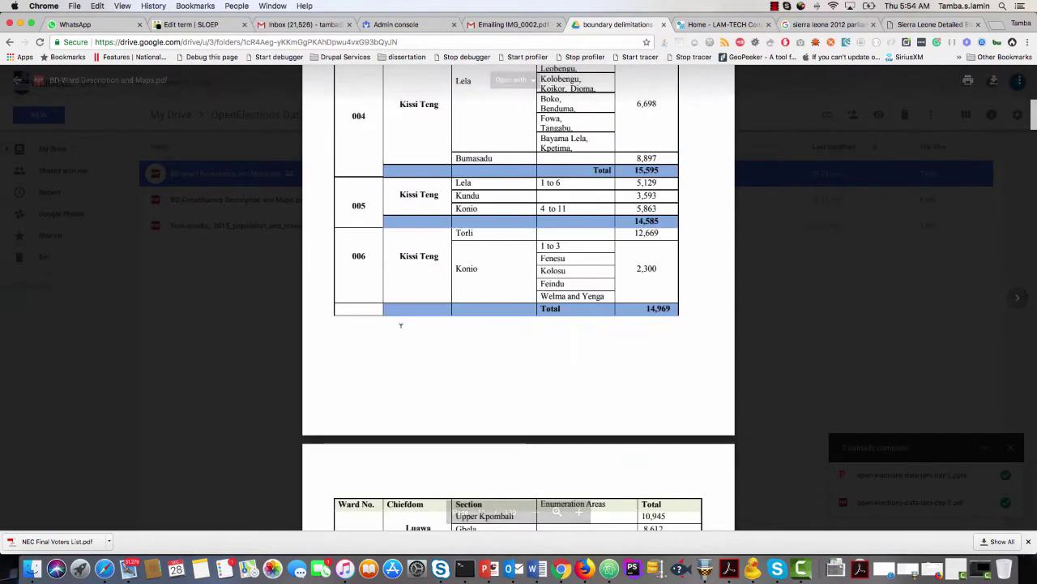
scroll(401, 325, up, 6)
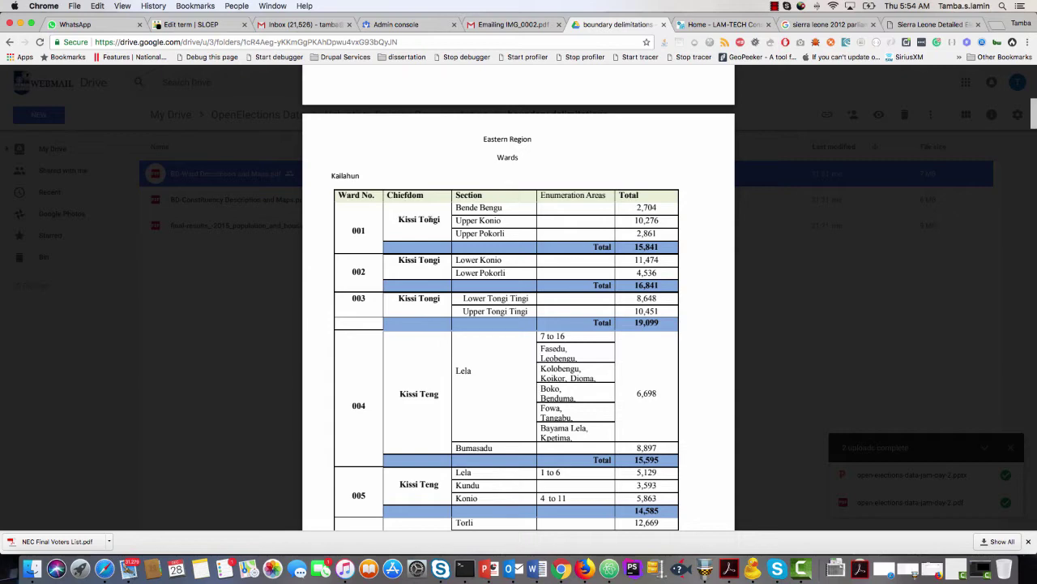
click(209, 28)
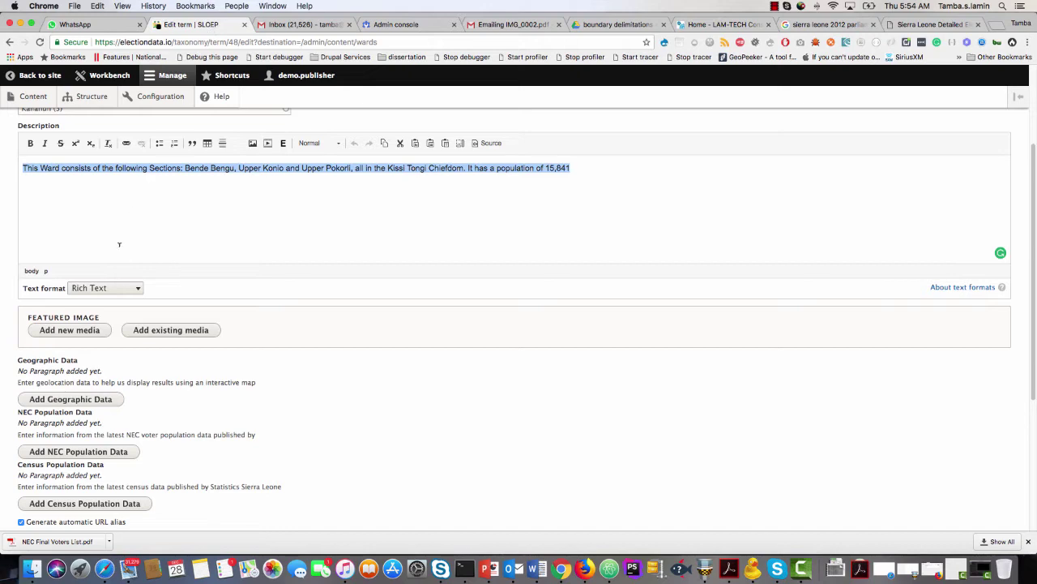
scroll(119, 244, up, 3)
scroll(119, 247, down, 10)
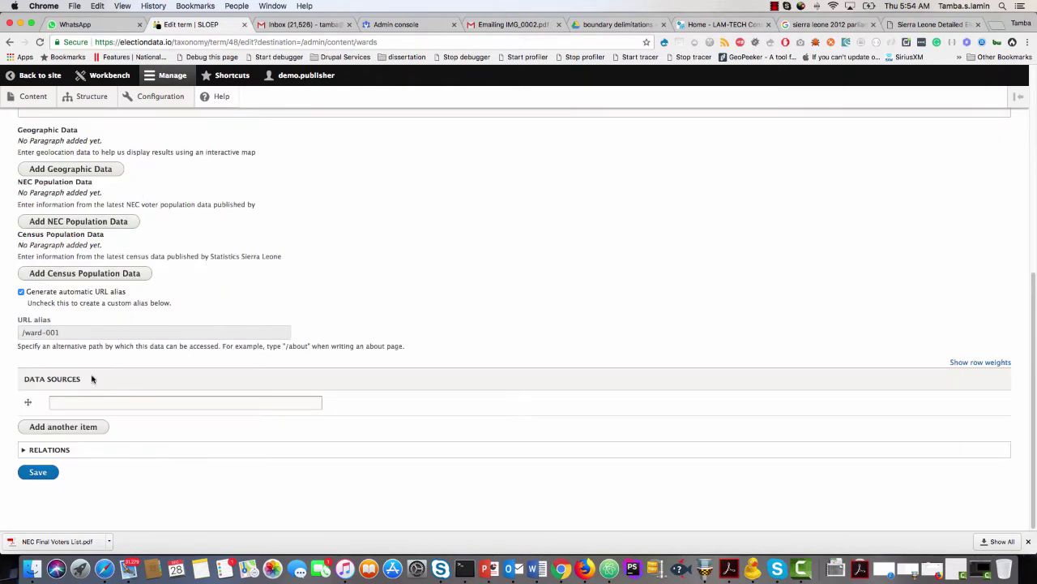
scroll(91, 378, up, 5)
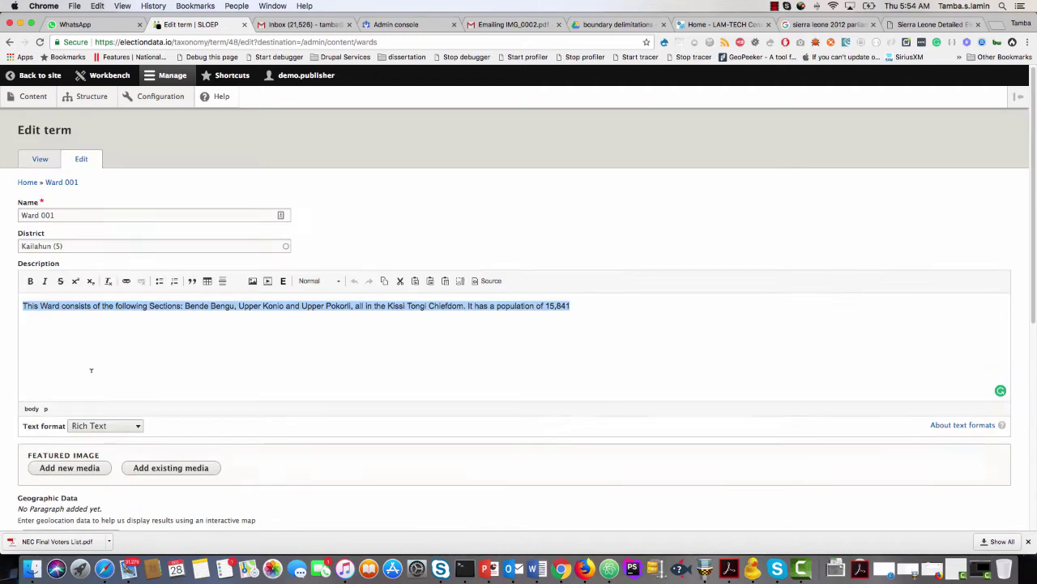
scroll(92, 369, down, 3)
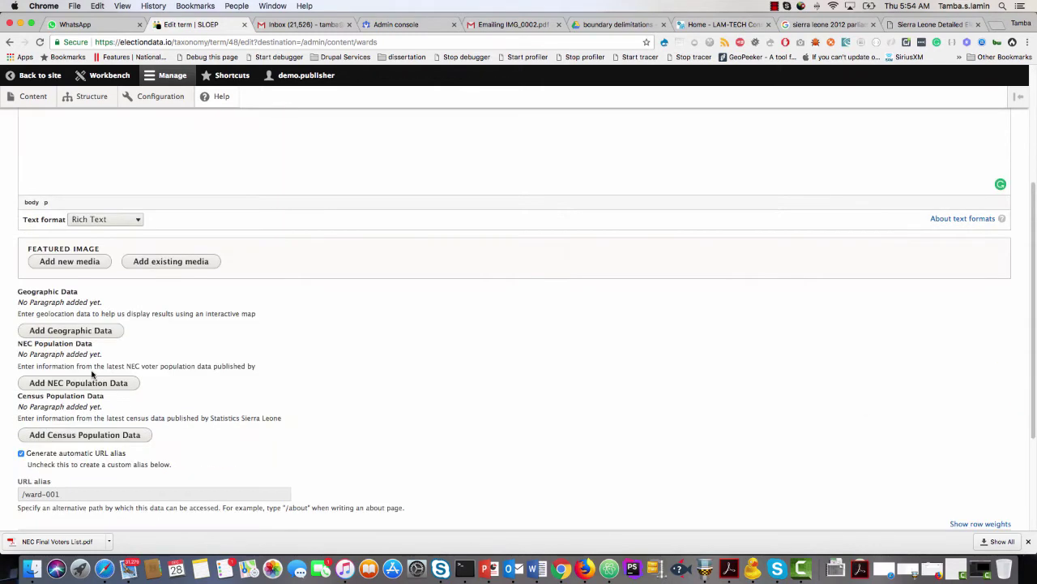
scroll(92, 372, down, 3)
scroll(91, 370, up, 5)
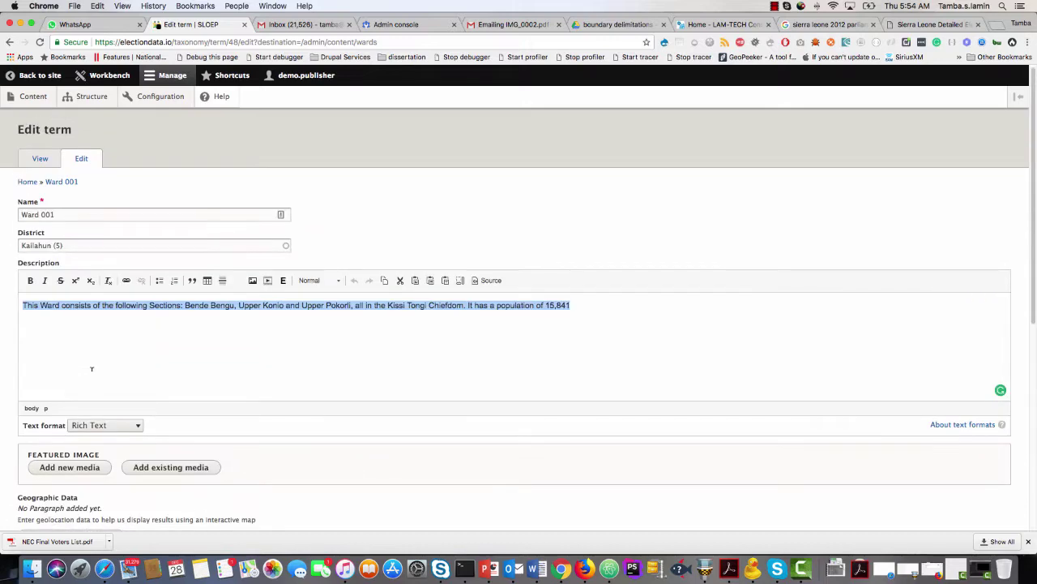
scroll(70, 239, down, 4)
scroll(60, 217, up, 1)
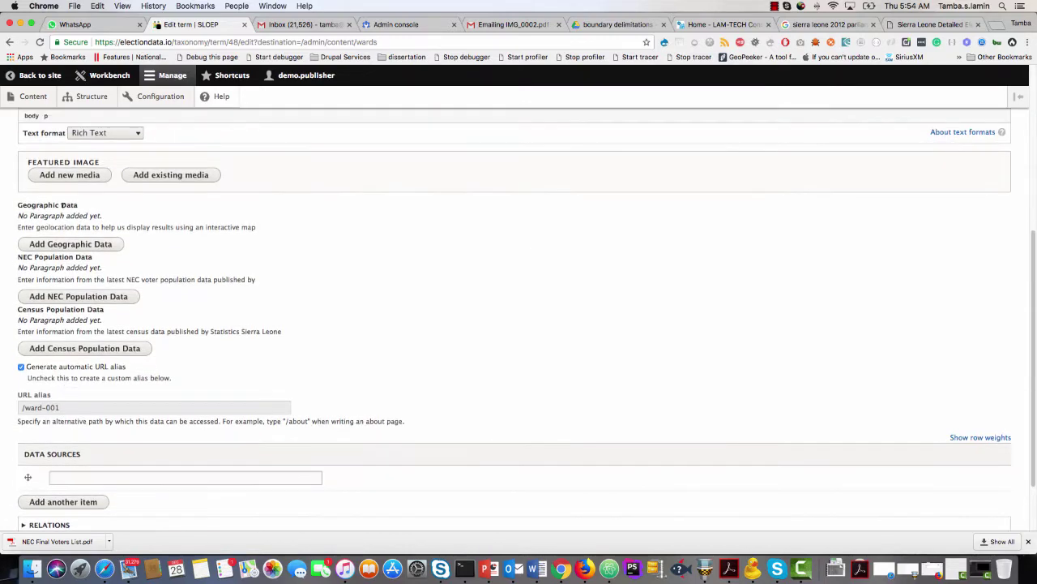
Add a Geographic Data map to Ward 001 and copy 'Bende Bengu' from the ward PDF.
click(68, 244)
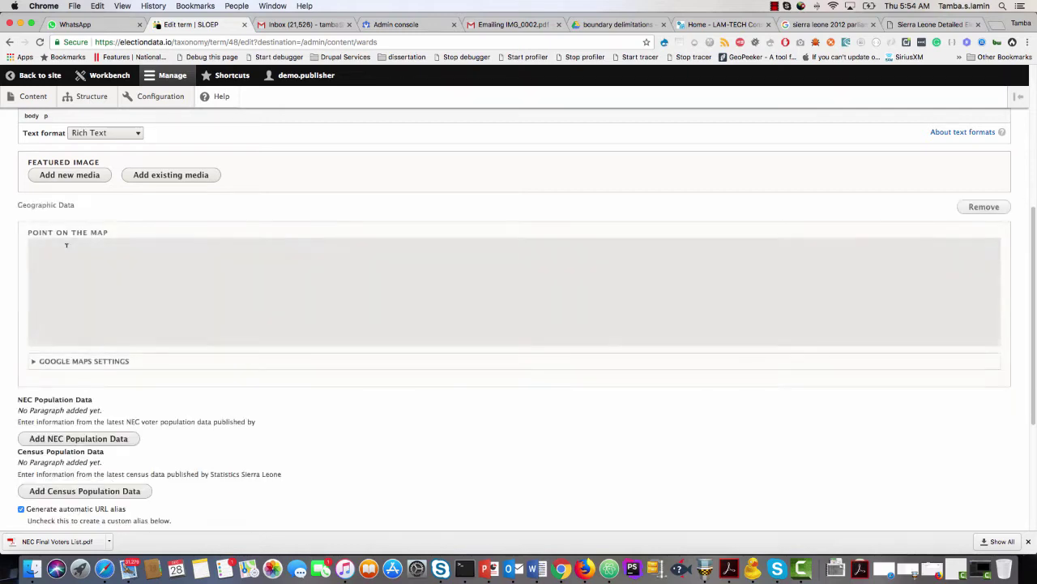
scroll(65, 292, up, 3)
scroll(35, 277, up, 5)
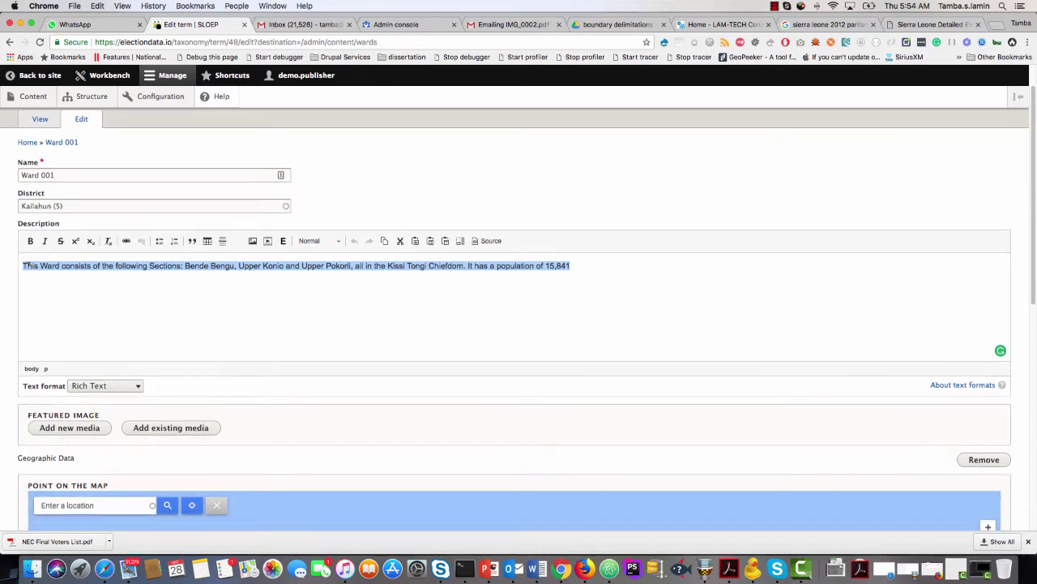
click(620, 24)
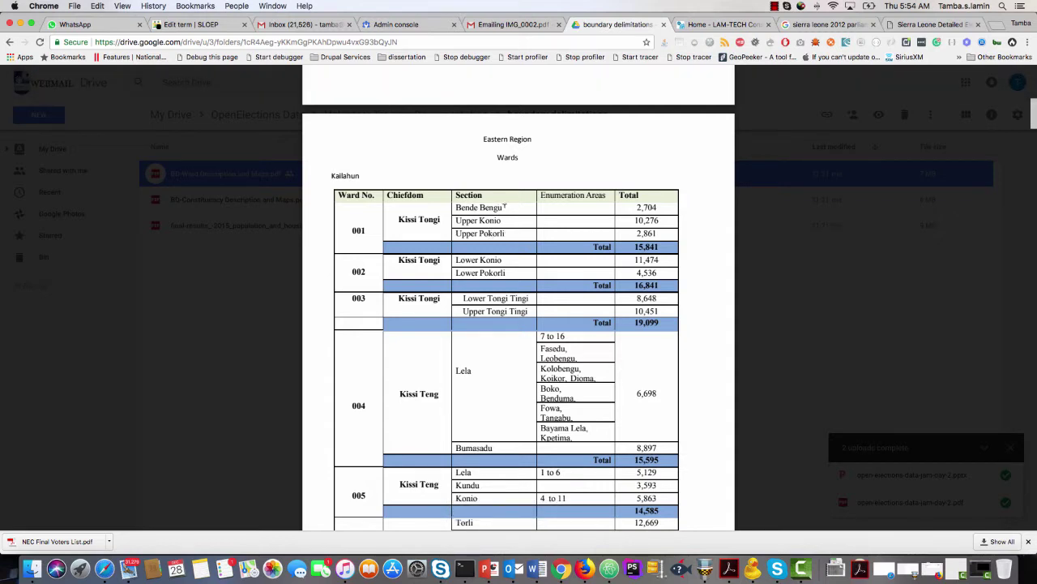
drag(504, 206, 468, 208)
key(super+c)
click(212, 26)
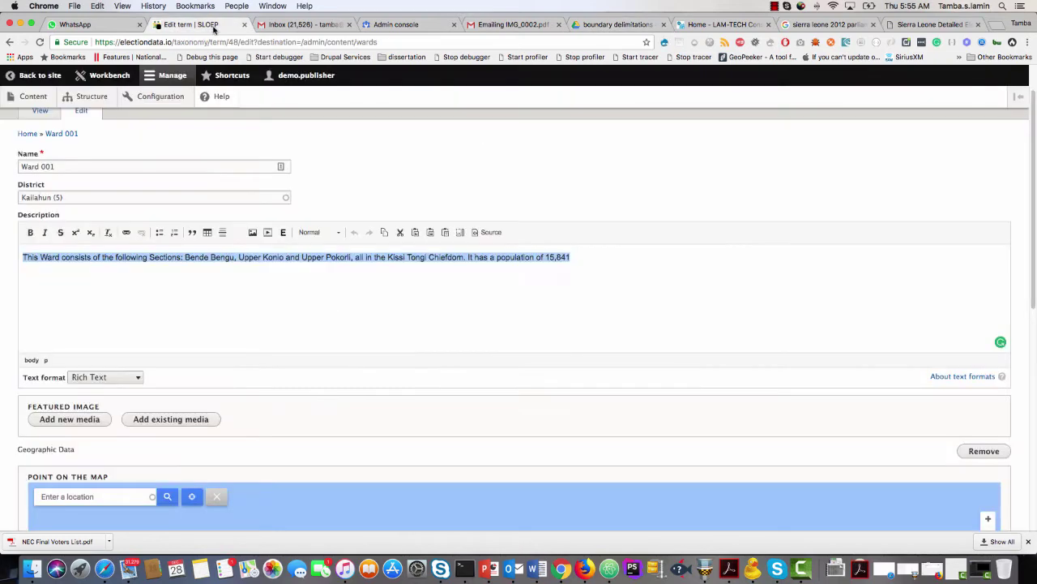
Enter 'Bende Bengu, sierra leone' as the map's location search.
scroll(121, 385, down, 2)
click(65, 410)
key(super+v)
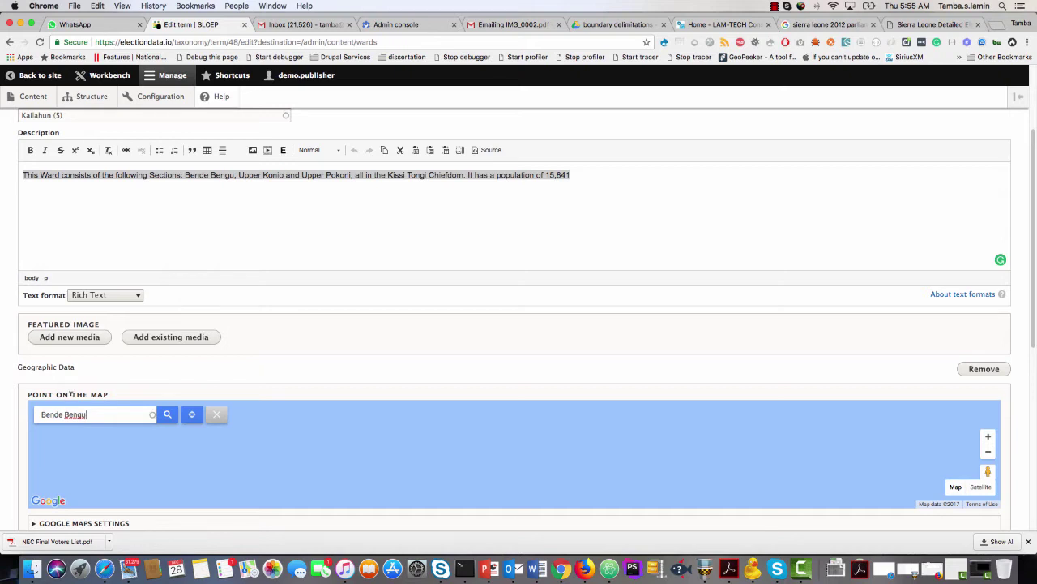
text(, sierra leone)
scroll(16, 412, down, 2)
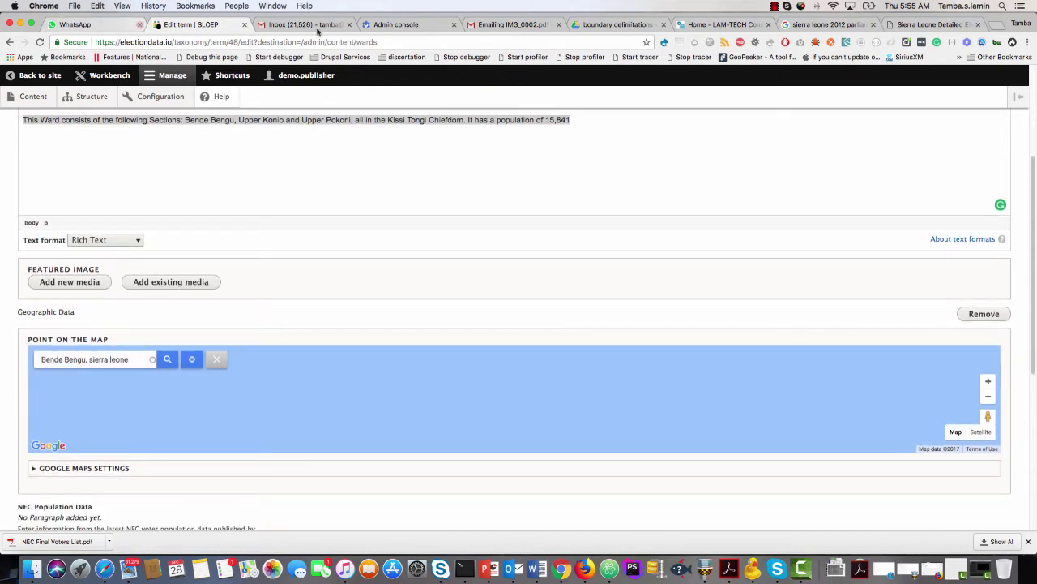
click(616, 24)
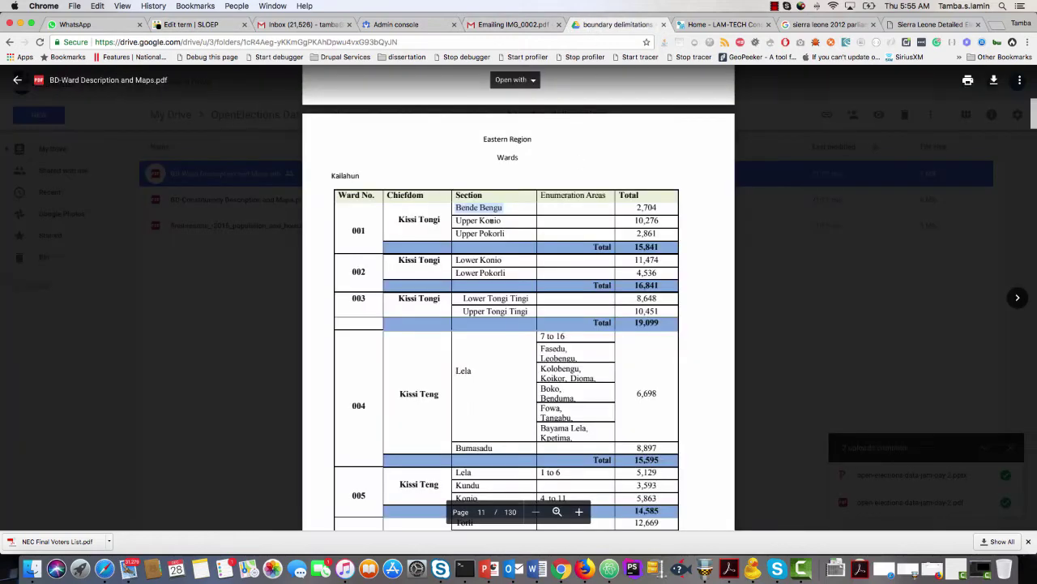
Try Upper Konio, then Upper Pokorli, copied from the PDF, as the map location search.
drag(502, 220, 456, 219)
key(super+c)
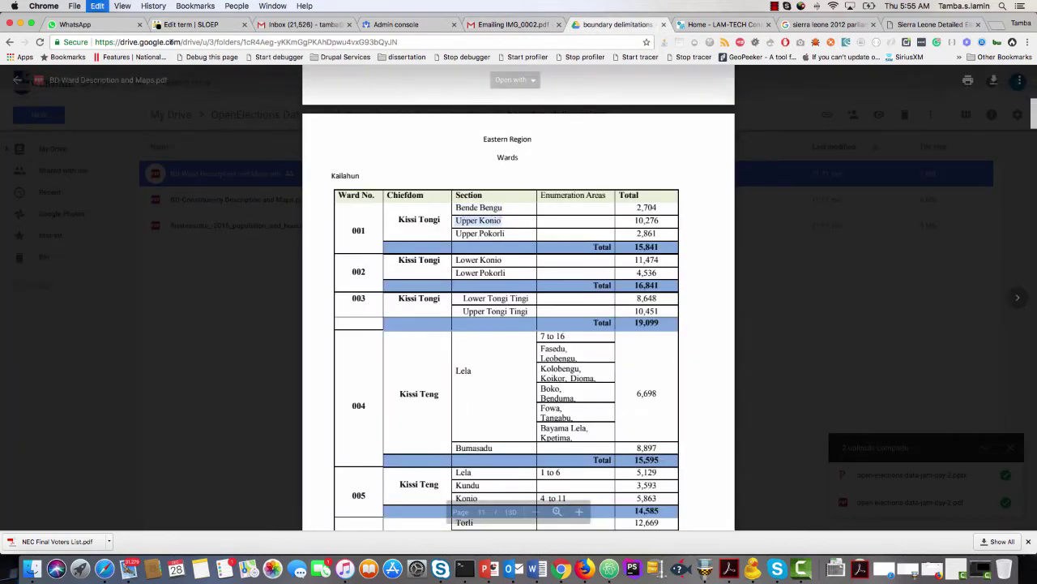
click(190, 24)
drag(85, 359, 27, 358)
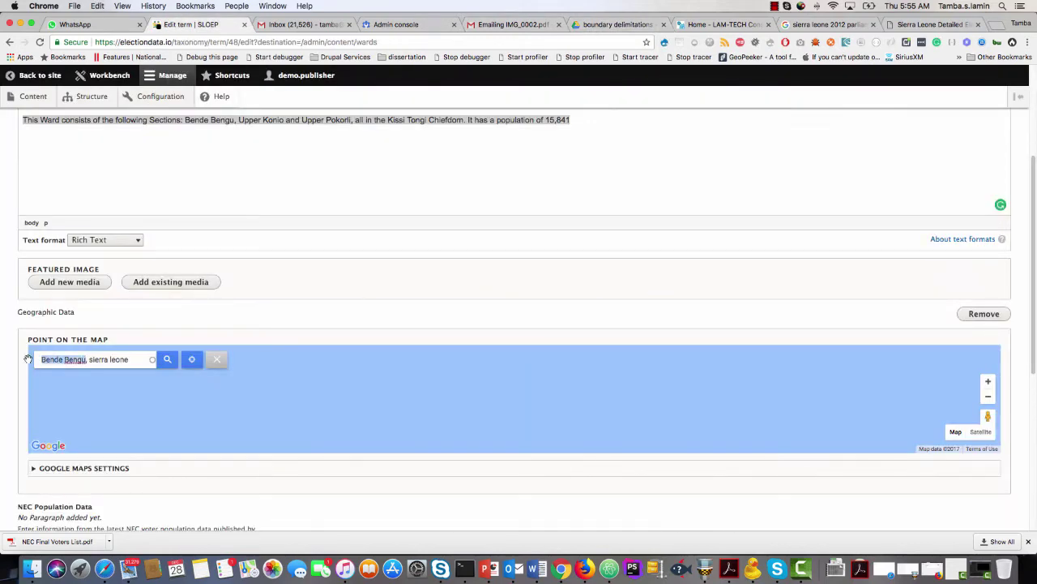
key(super+v)
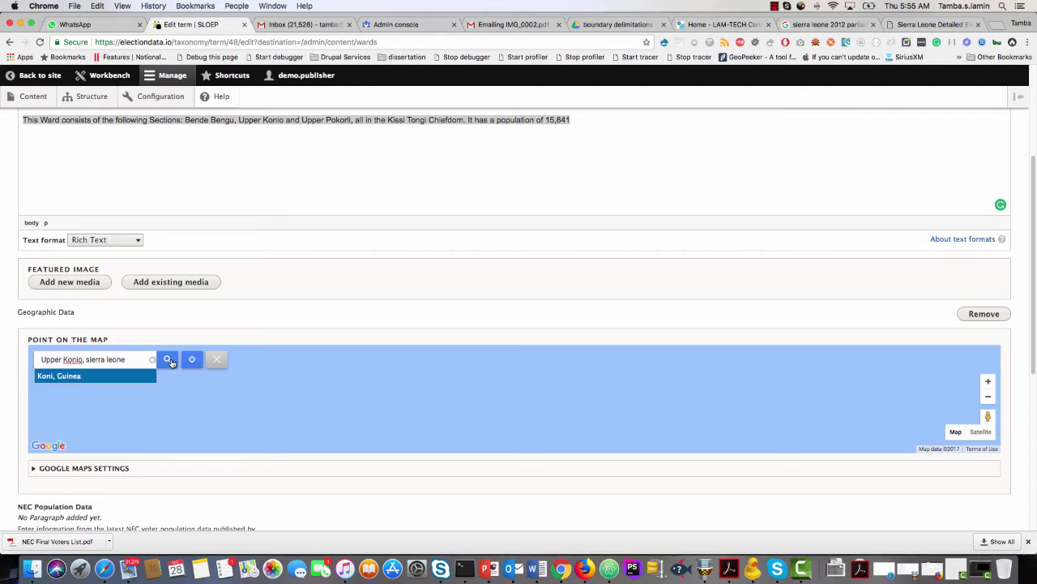
click(604, 26)
drag(509, 232, 456, 233)
key(cmd+c)
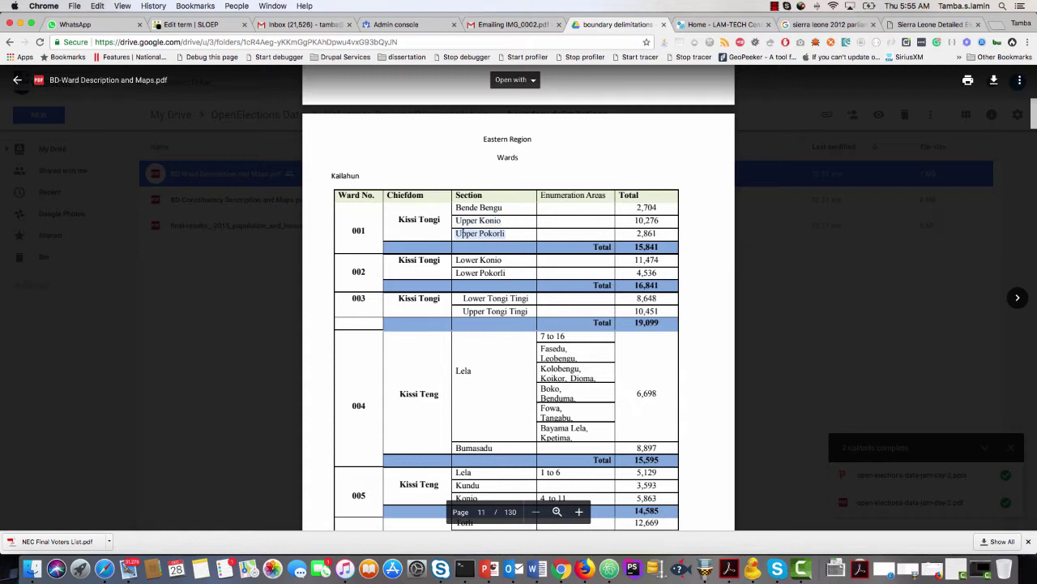
click(195, 24)
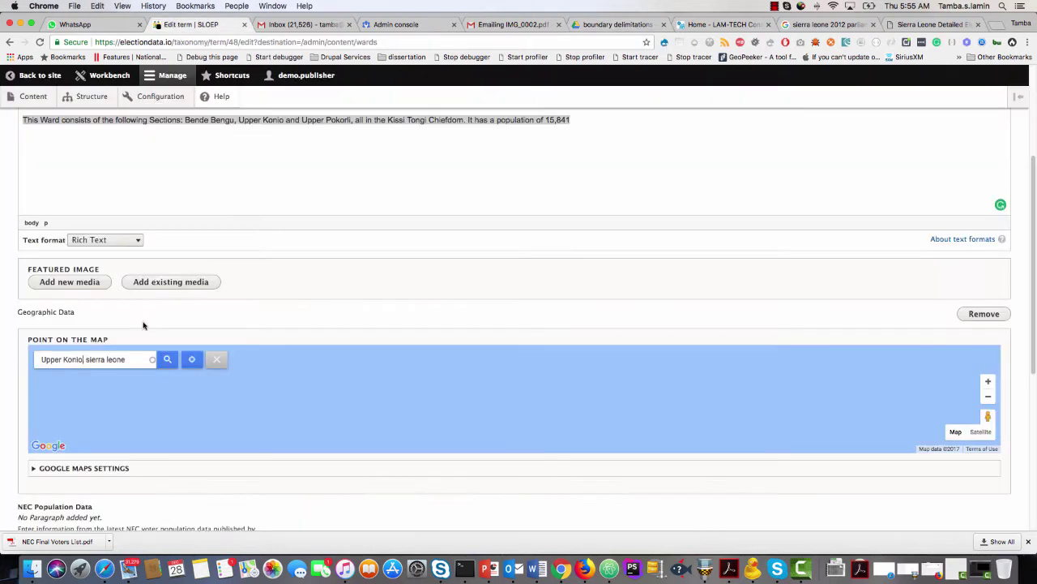
drag(82, 359, 39, 359)
key(cmd+v)
Search 'kailahun' and place the map point at Kailahun, Sierra Leone (8.2802, -10.5718).
drag(88, 359, 34, 357)
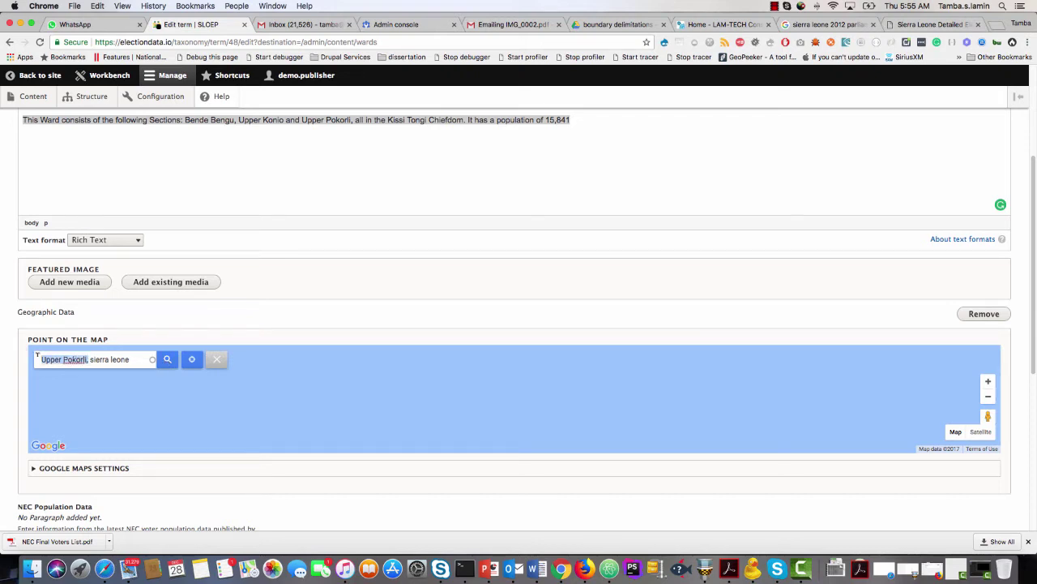
key(BackSpace)
text(ward)
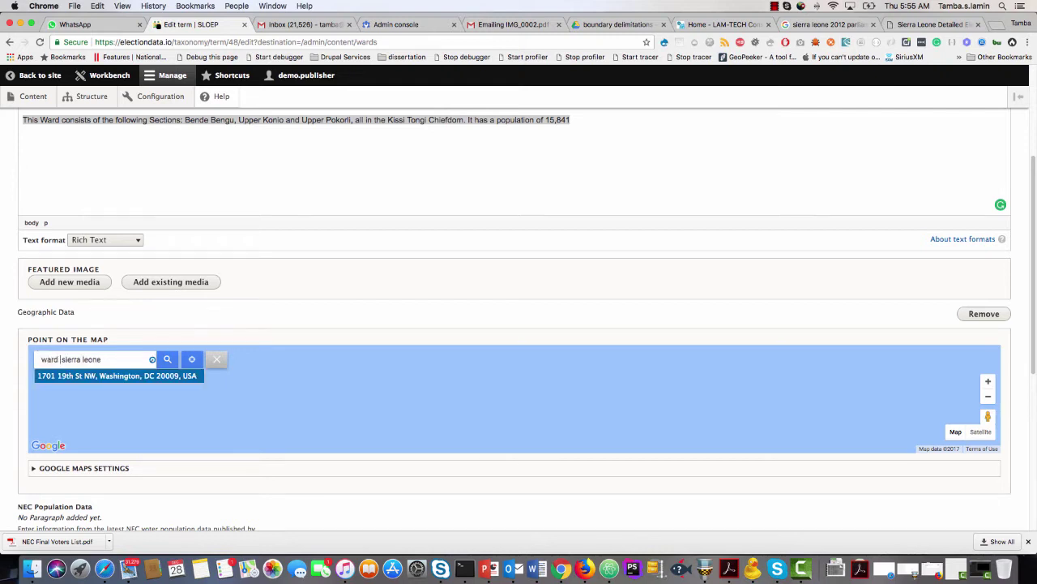
text( 1,)
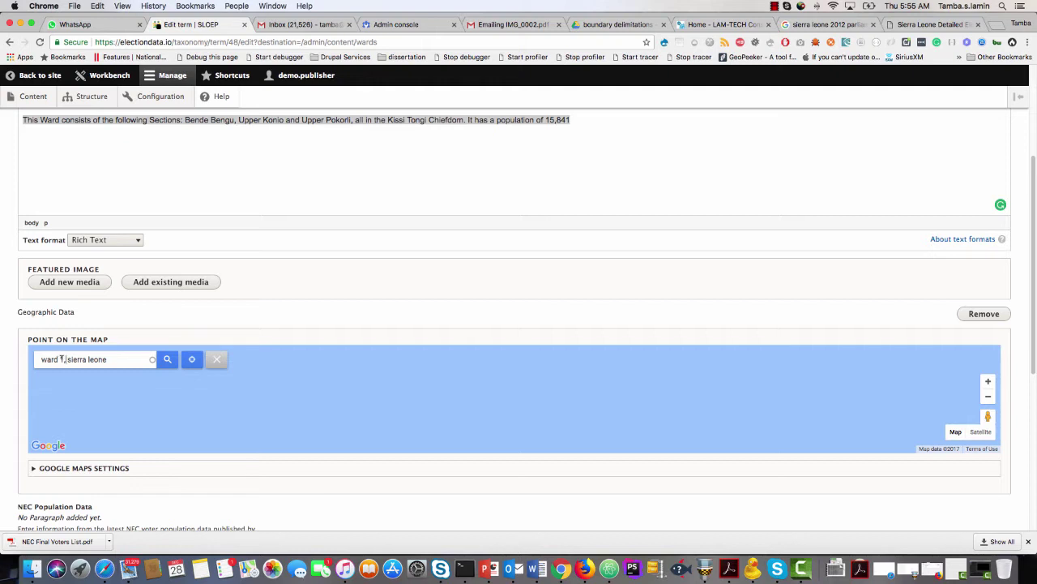
drag(62, 359, 22, 367)
text(kailahun)
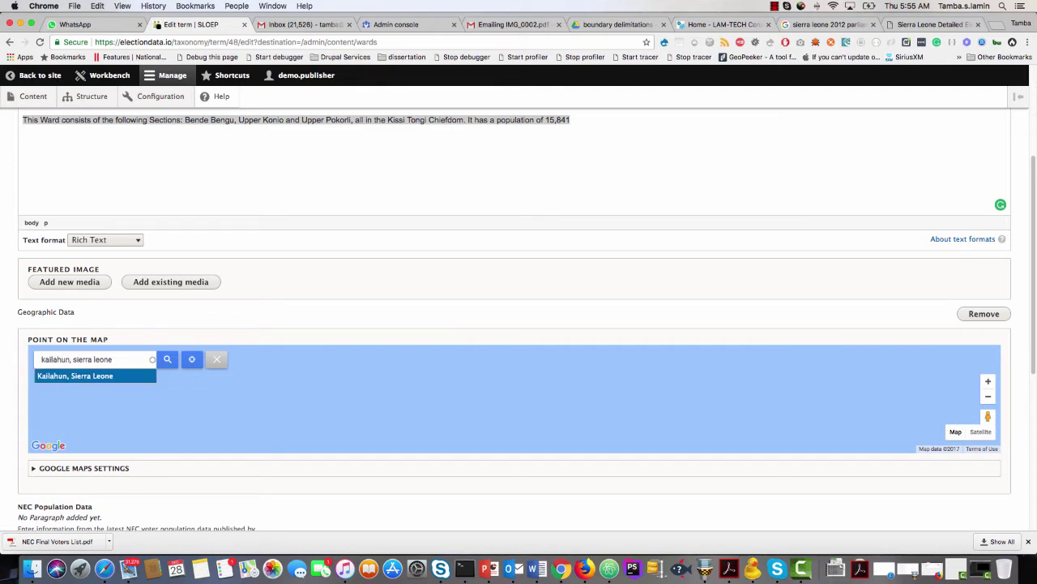
click(71, 377)
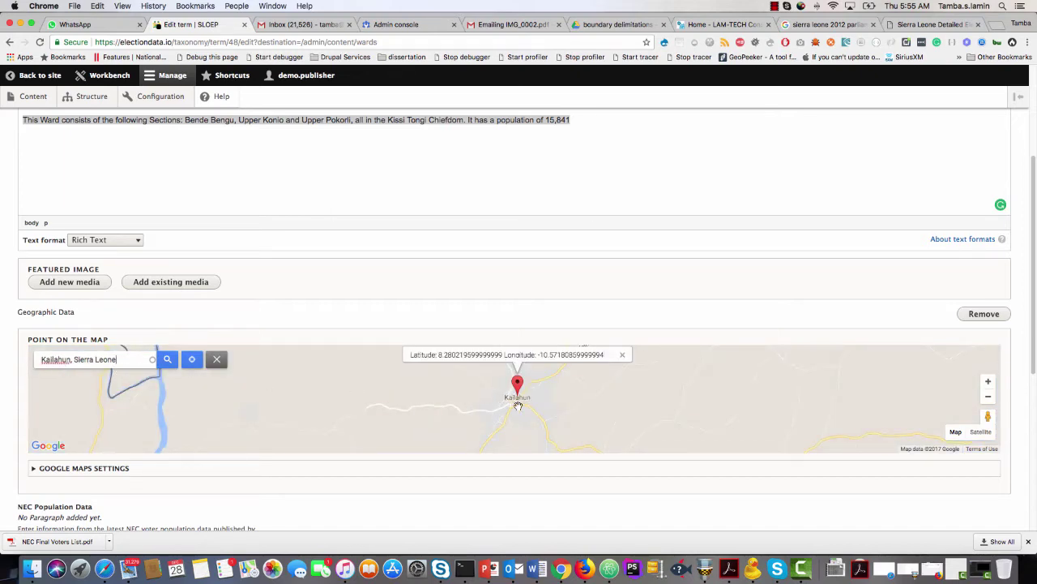
Add an NEC Population Data entry to Ward 001 with election year 2018.
scroll(329, 465, down, 3)
scroll(329, 465, down, 2)
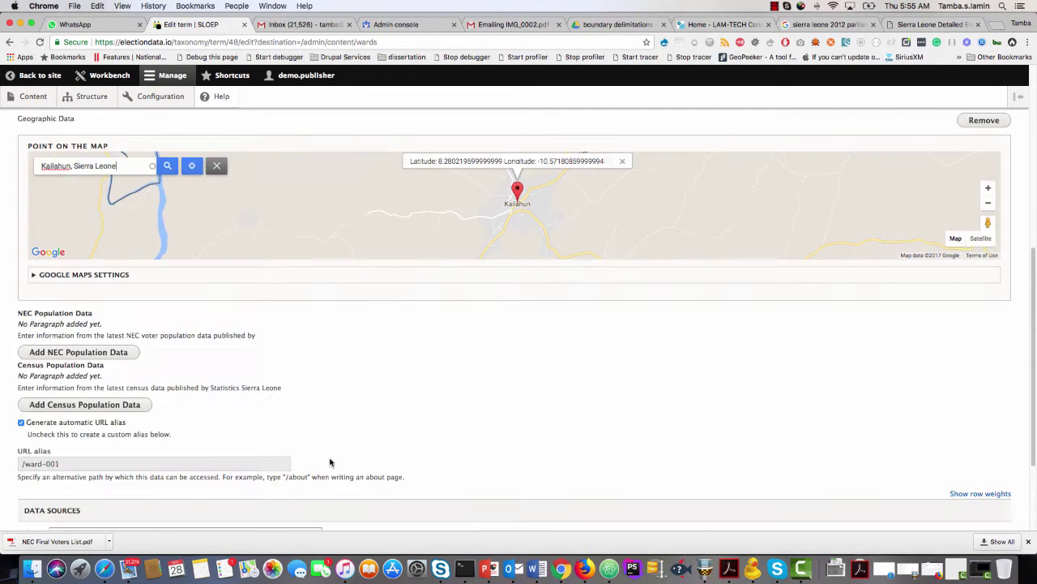
scroll(97, 364, down, 1)
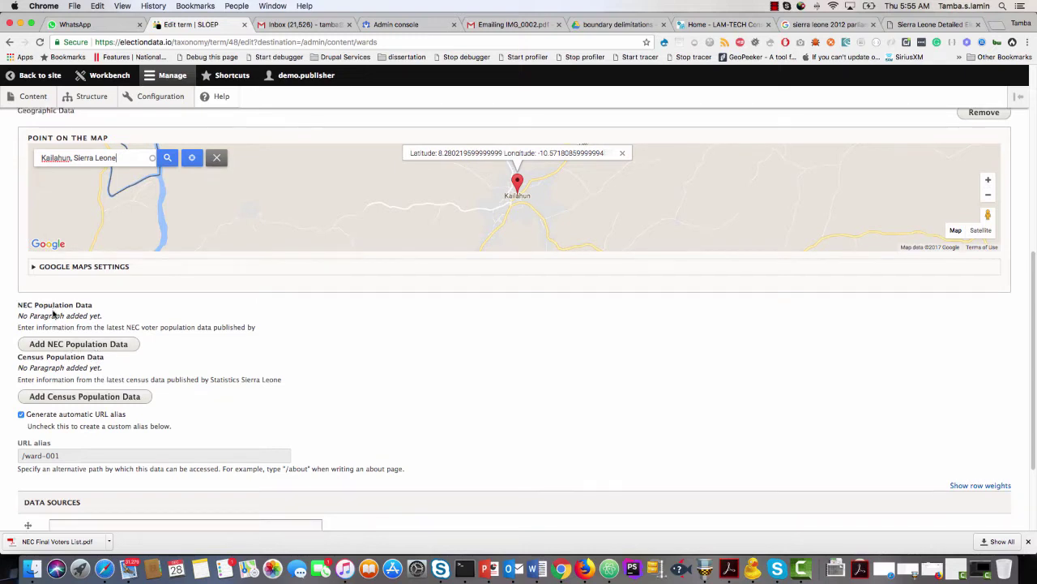
click(75, 346)
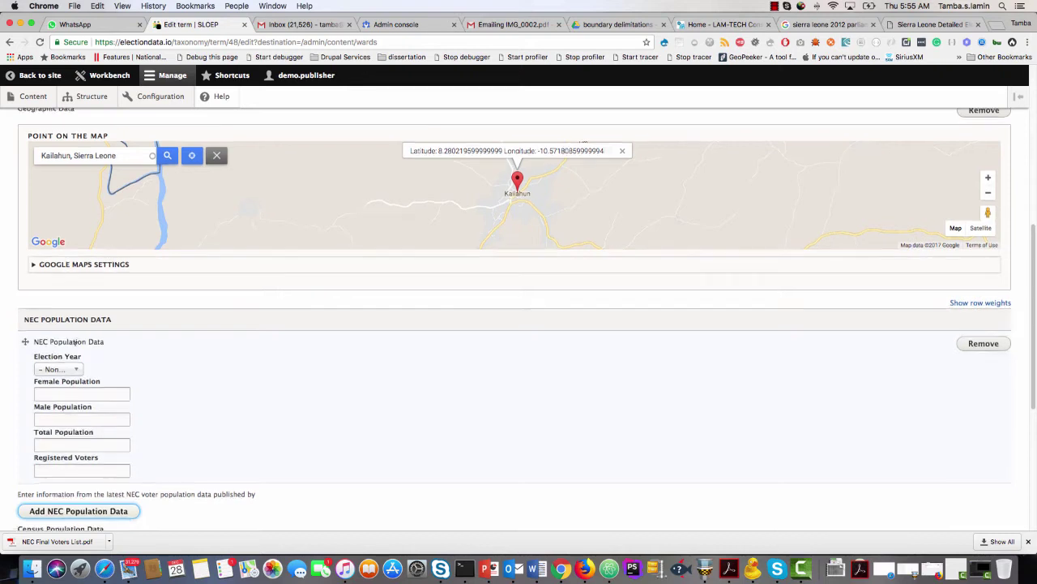
scroll(77, 346, down, 1)
click(72, 328)
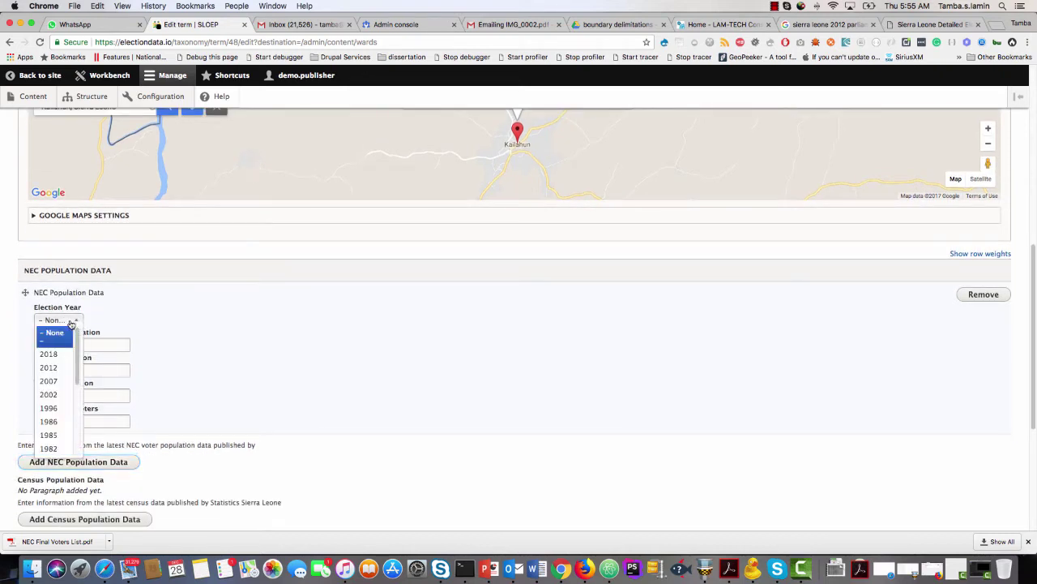
click(53, 359)
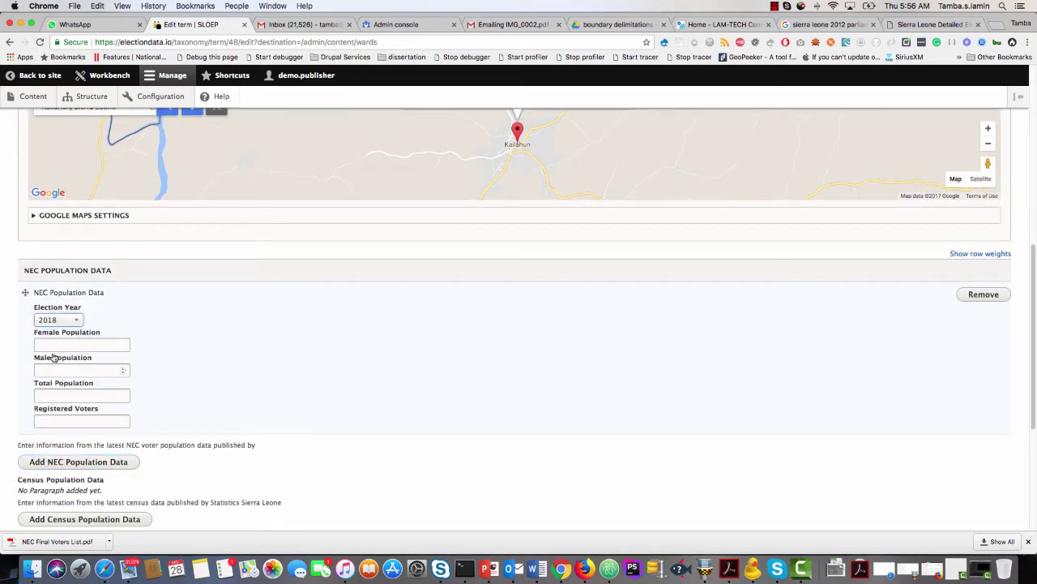
scroll(53, 359, down, 1)
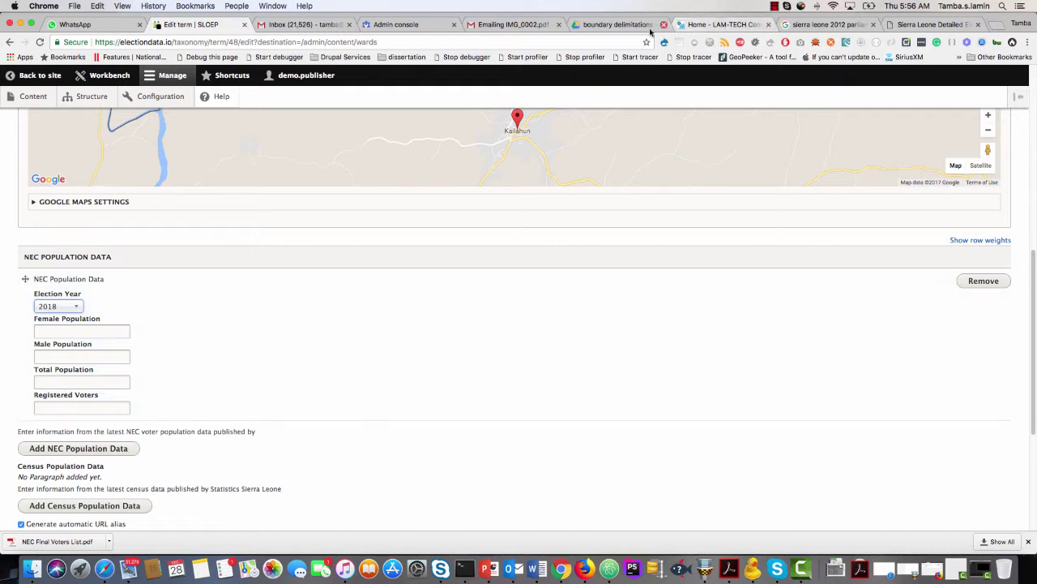
click(623, 26)
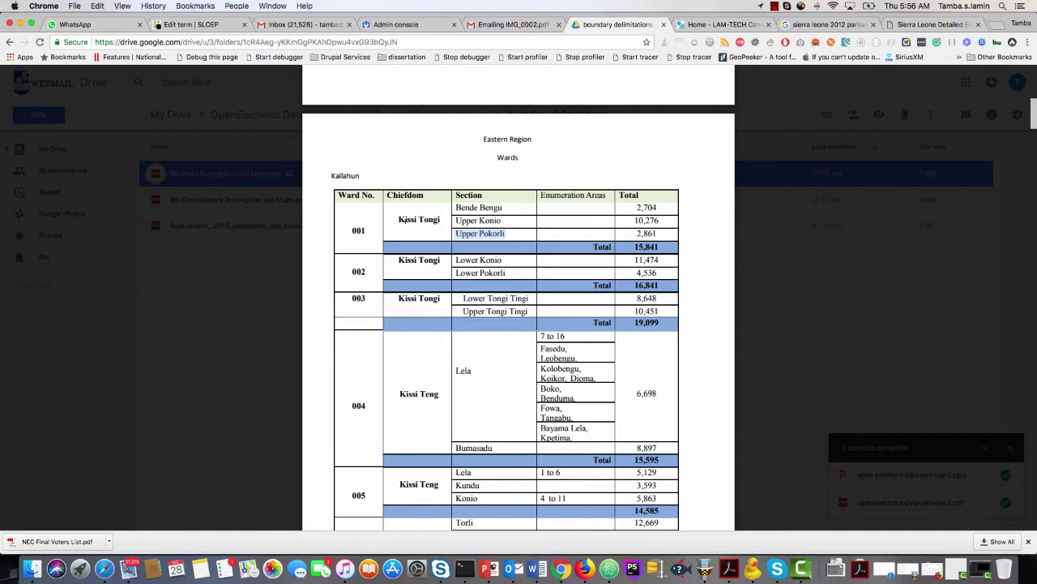
click(637, 246)
scroll(636, 255, up, 3)
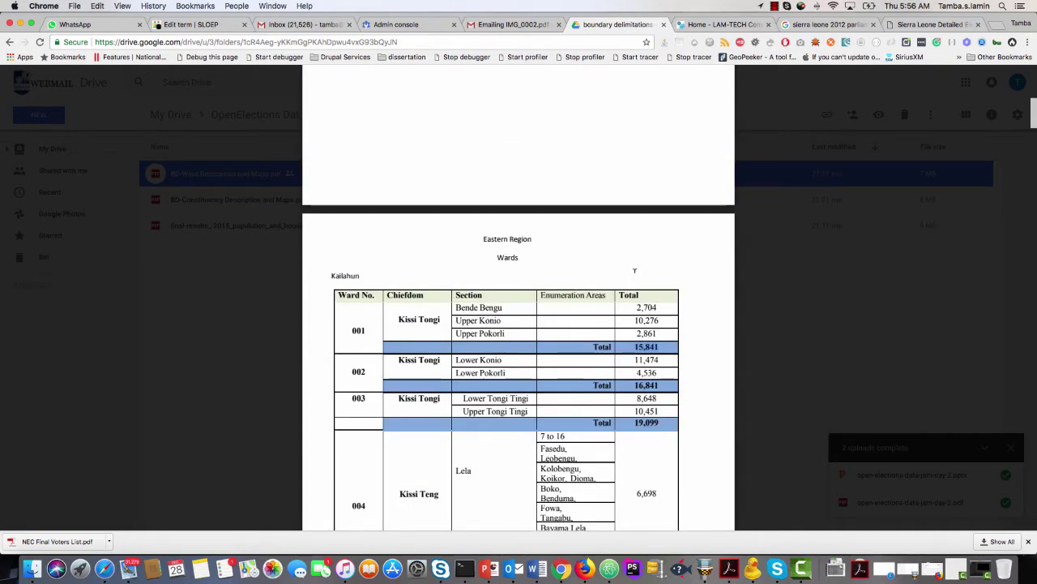
scroll(635, 270, up, 4)
scroll(635, 270, down, 5)
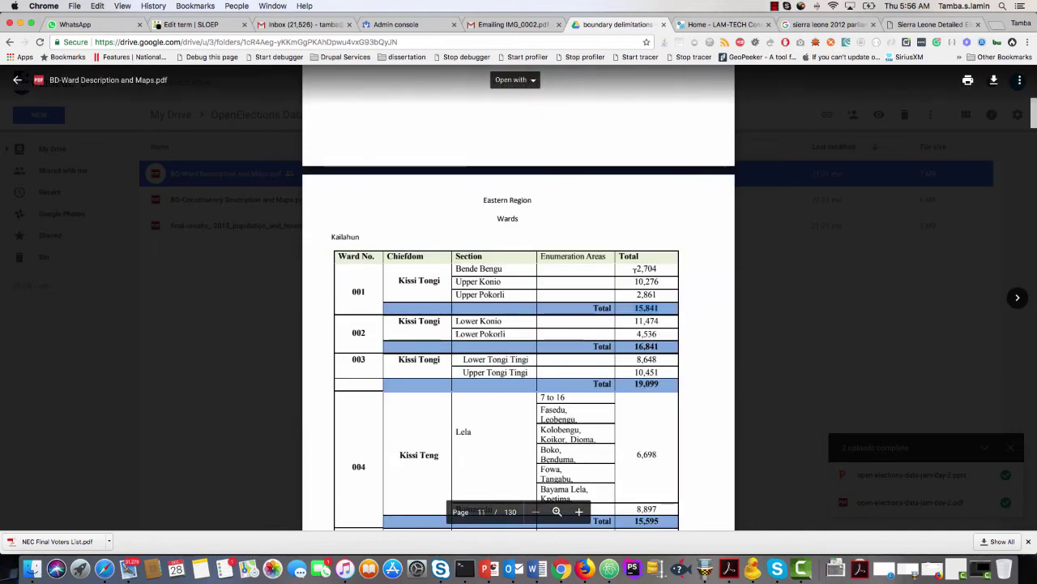
scroll(635, 270, down, 2)
scroll(635, 270, up, 6)
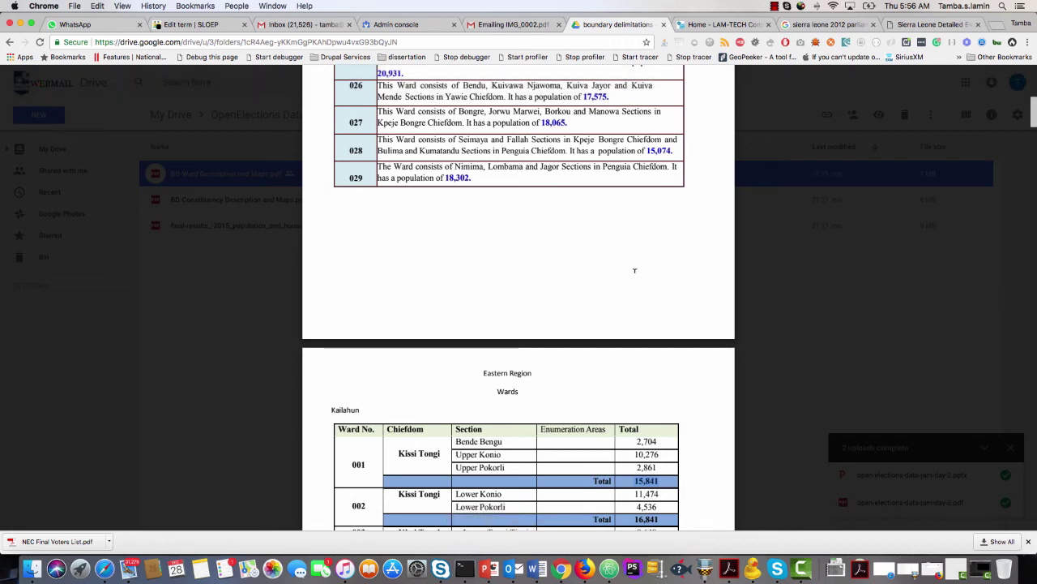
scroll(634, 270, down, 5)
scroll(634, 273, down, 10)
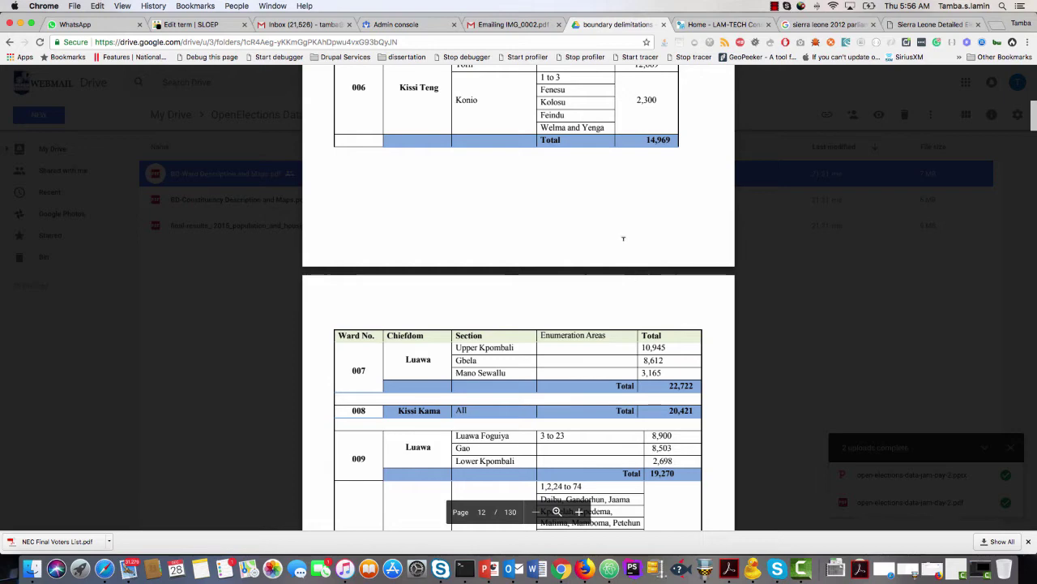
click(195, 25)
scroll(46, 374, up, 10)
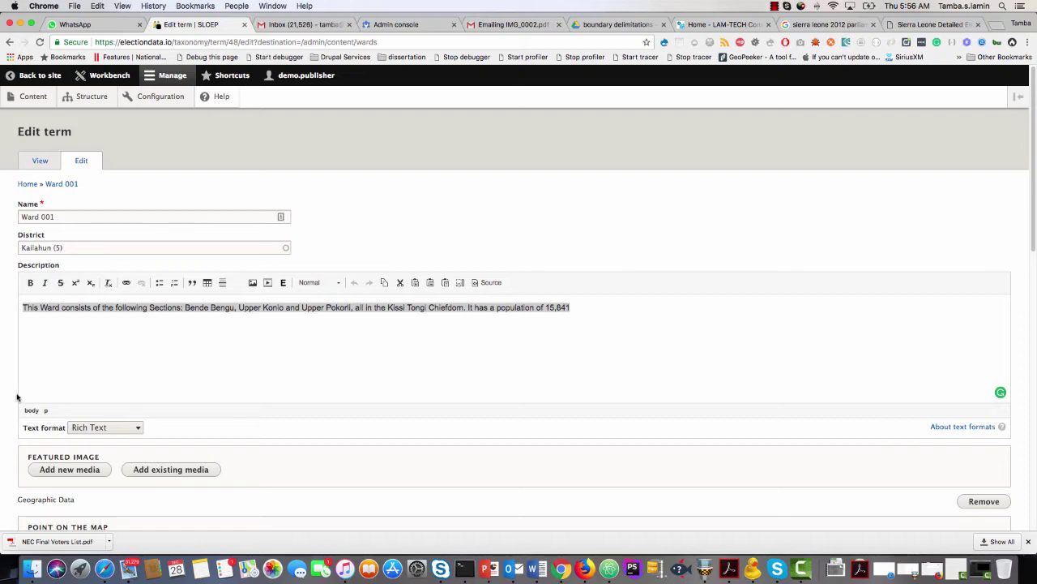
Enter 15841 as the Total Population of the 2018 NEC population entry.
scroll(17, 397, down, 10)
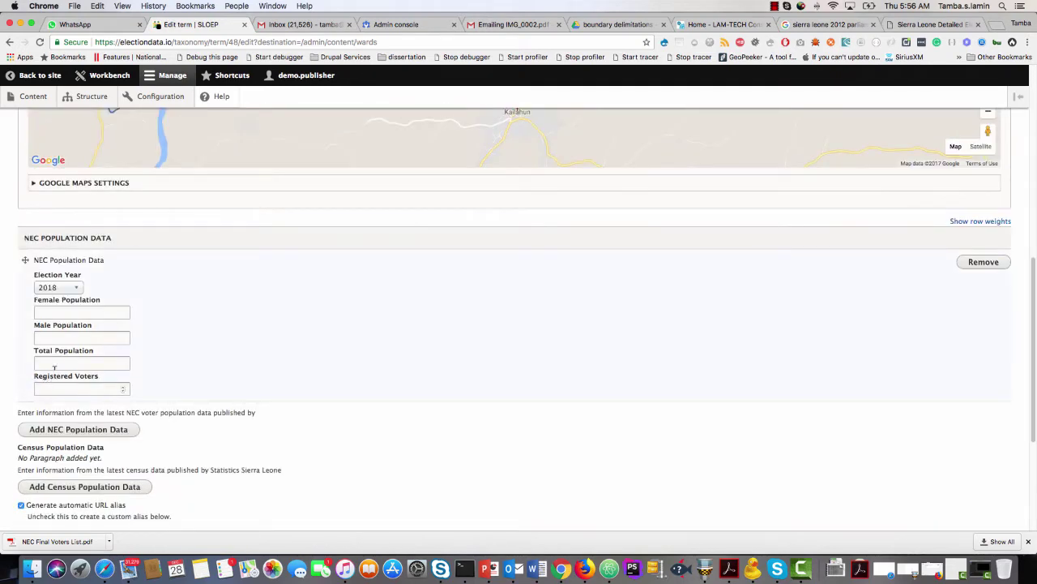
click(55, 362)
text(15841)
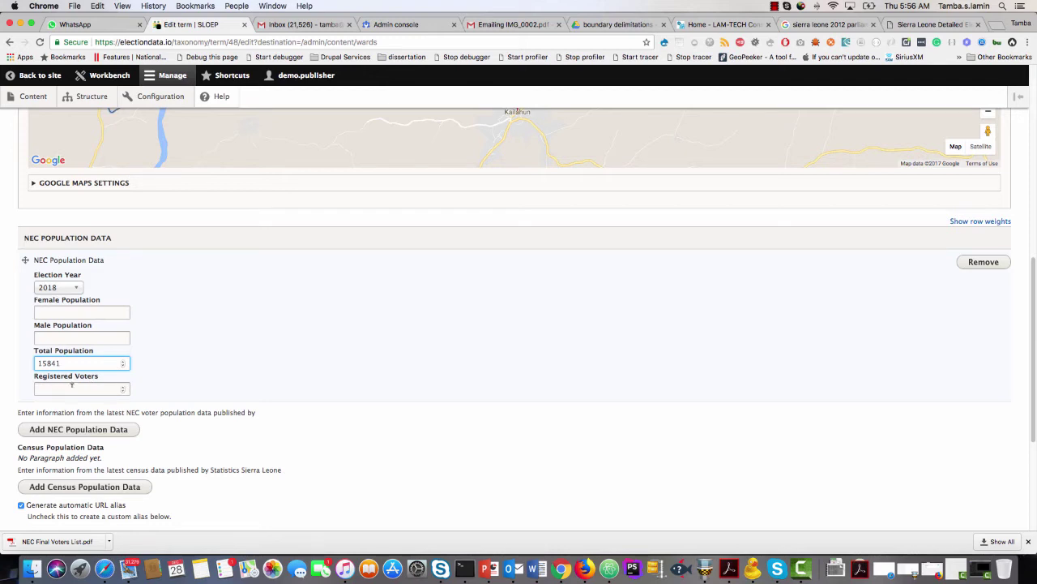
drag(79, 362, 20, 365)
scroll(5, 389, down, 2)
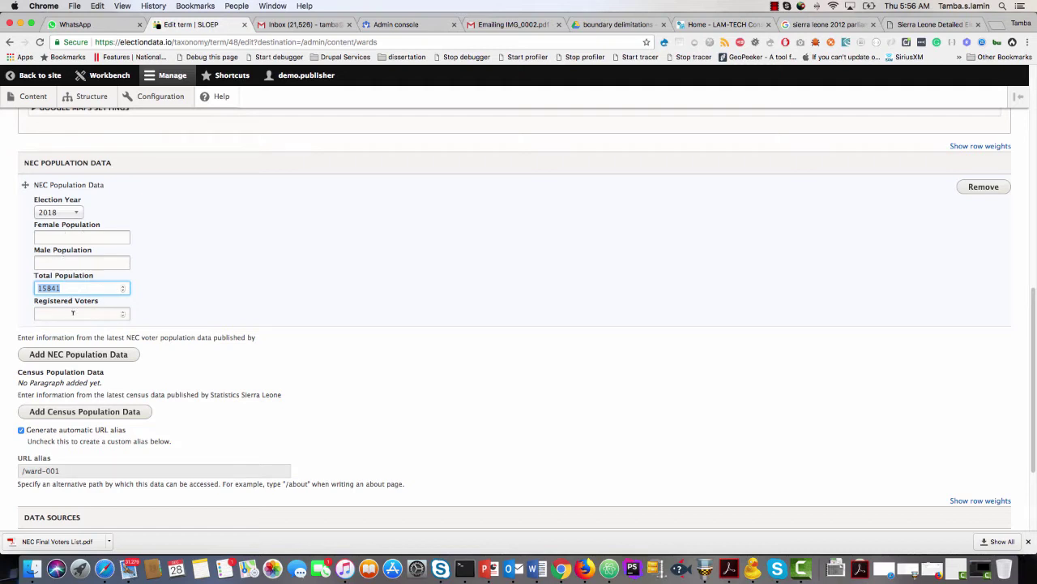
scroll(25, 354, down, 2)
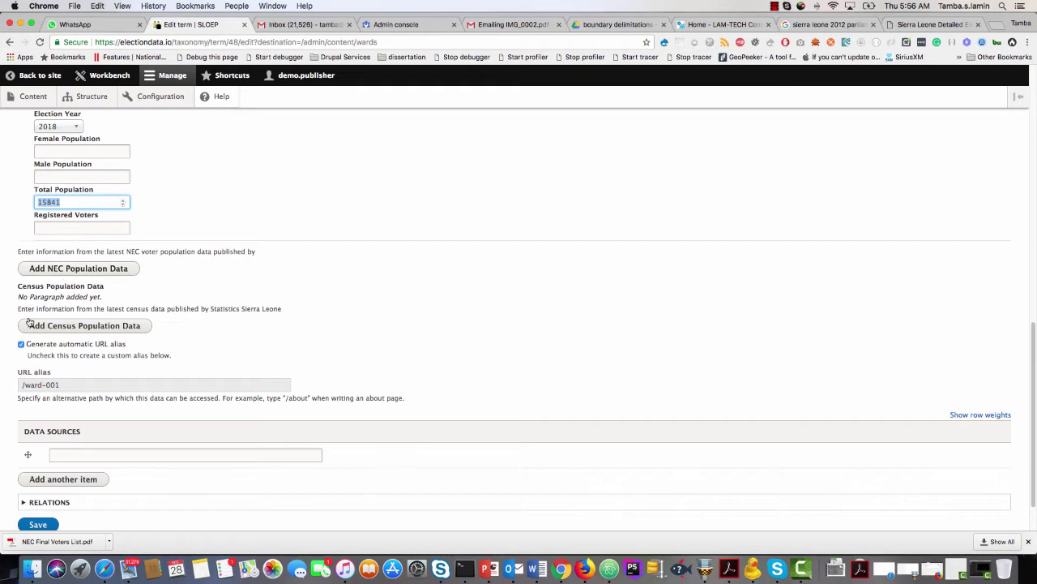
scroll(24, 339, up, 10)
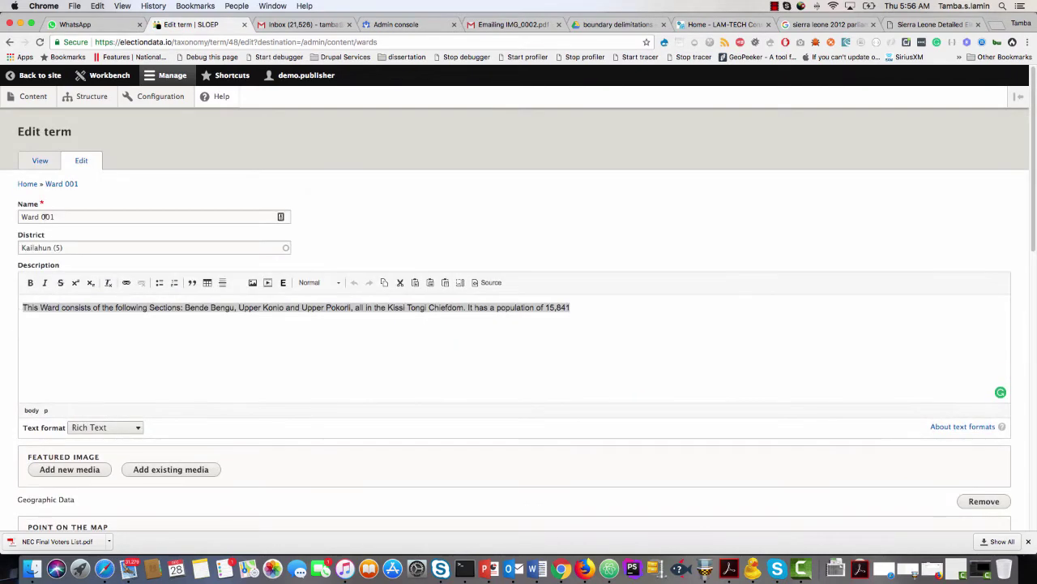
scroll(24, 339, down, 6)
scroll(25, 339, down, 5)
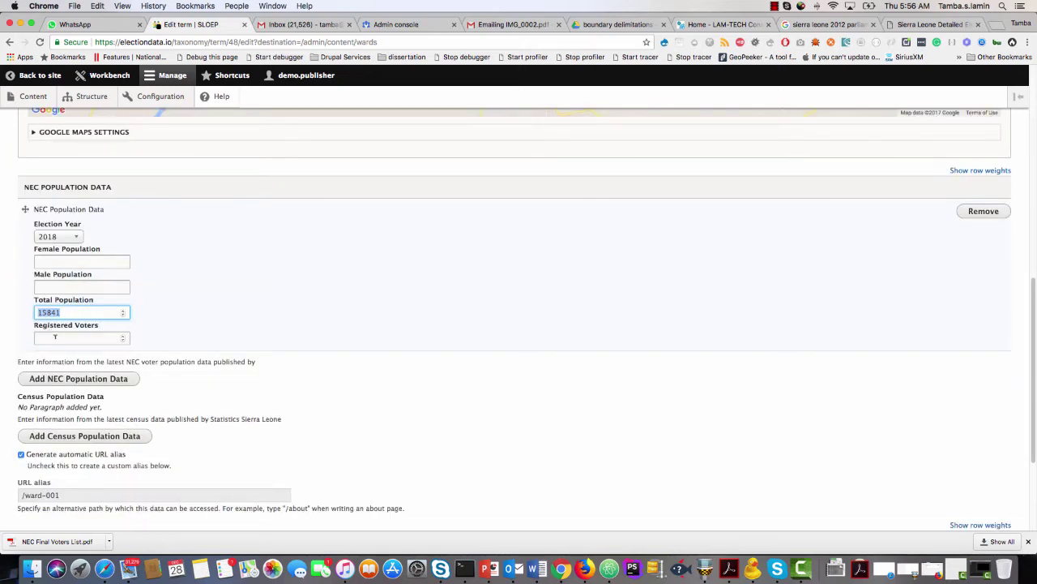
scroll(45, 355, down, 3)
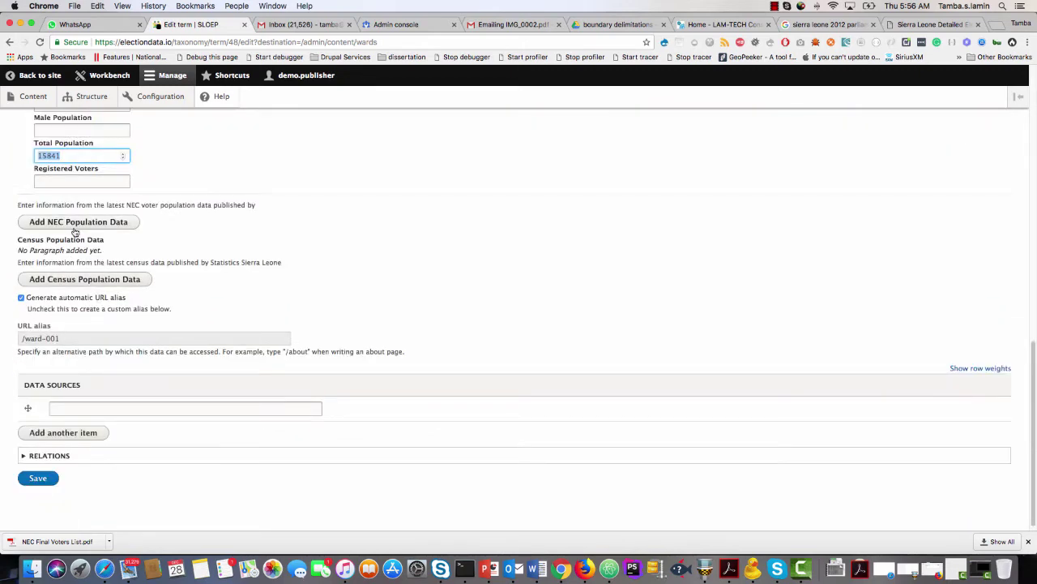
Remove an extra empty NEC entry and add a census population entry for 2018.
click(75, 223)
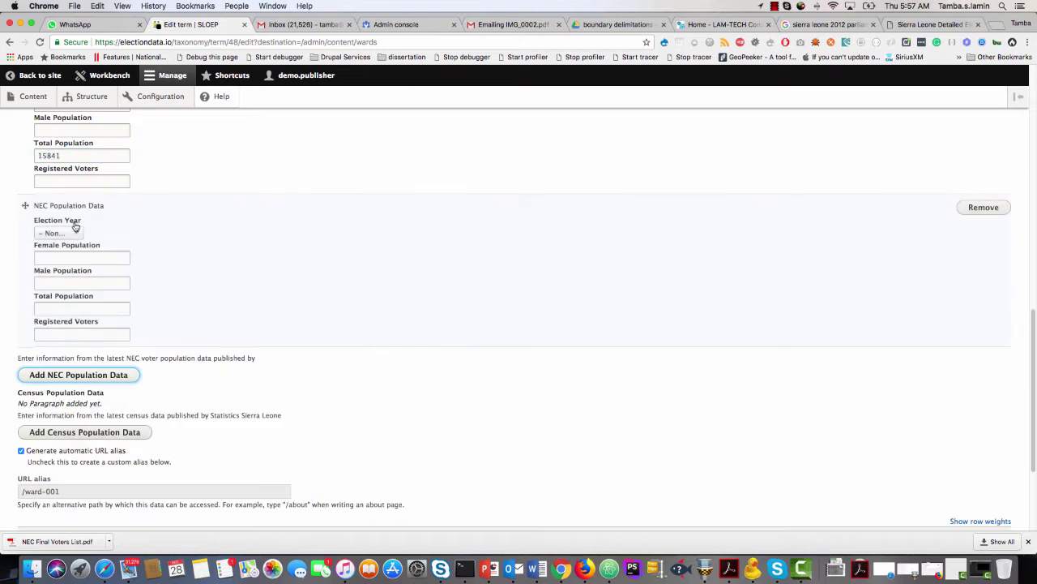
click(988, 208)
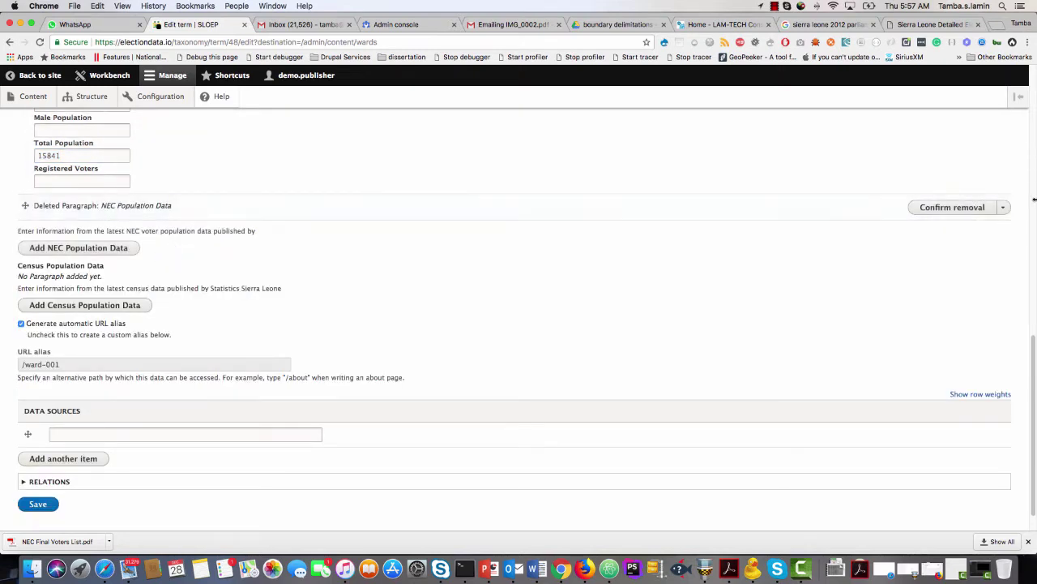
click(931, 207)
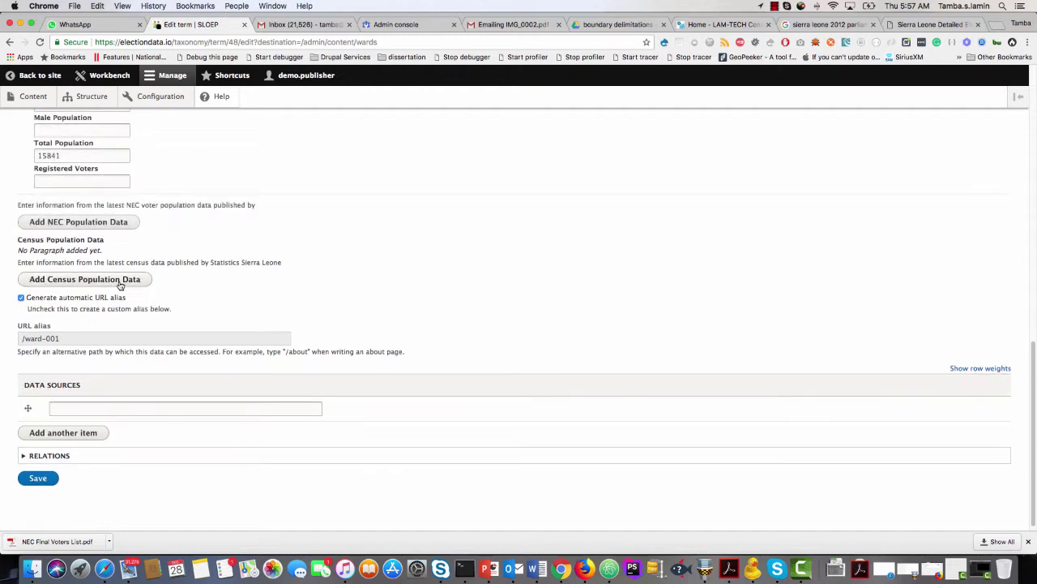
click(95, 283)
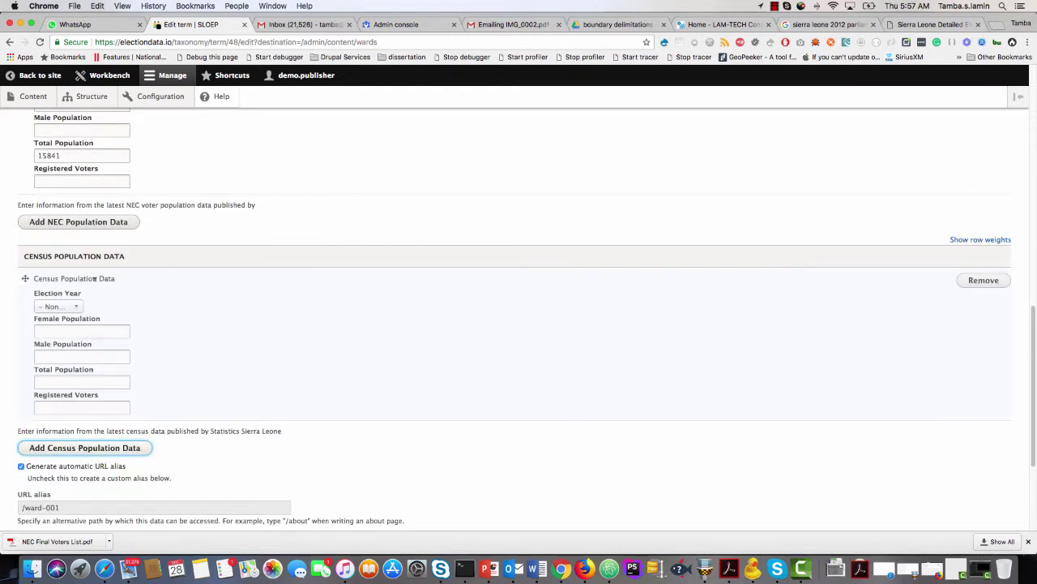
click(71, 308)
click(58, 343)
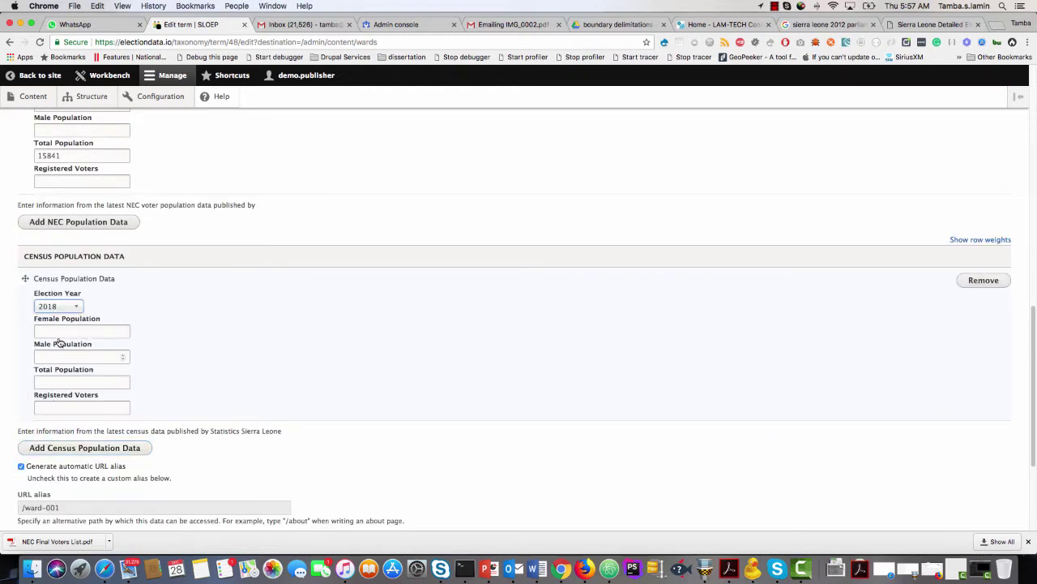
Add NEC as a data source and save Ward 001.
scroll(216, 388, down, 2)
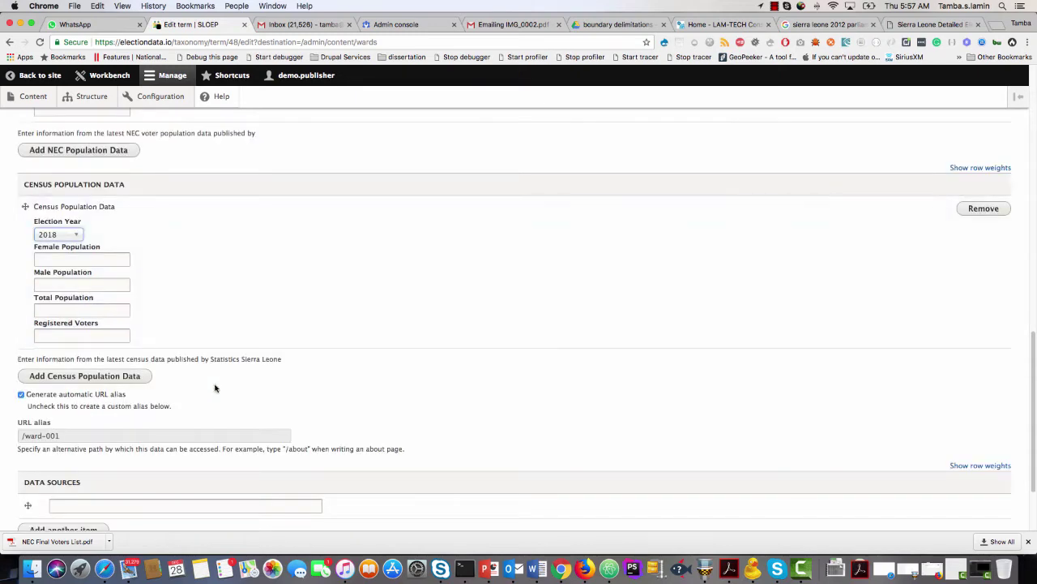
scroll(240, 373, down, 2)
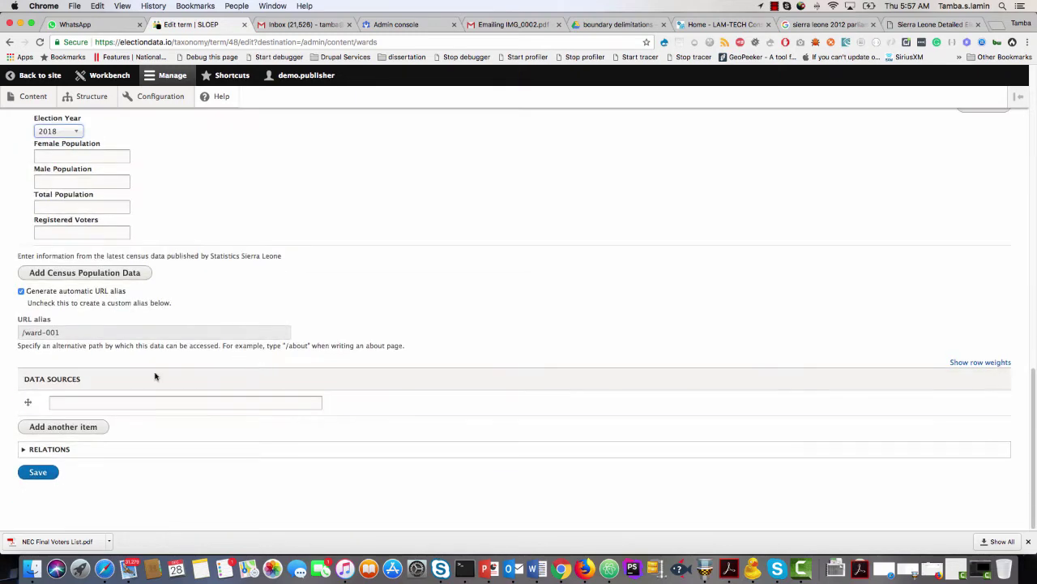
click(77, 403)
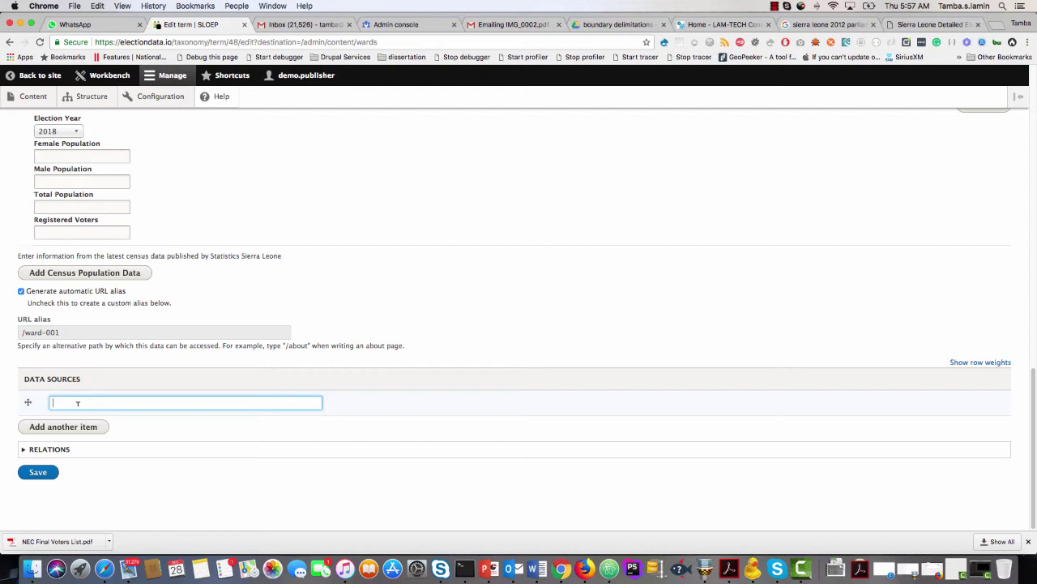
text(NEC)
click(36, 472)
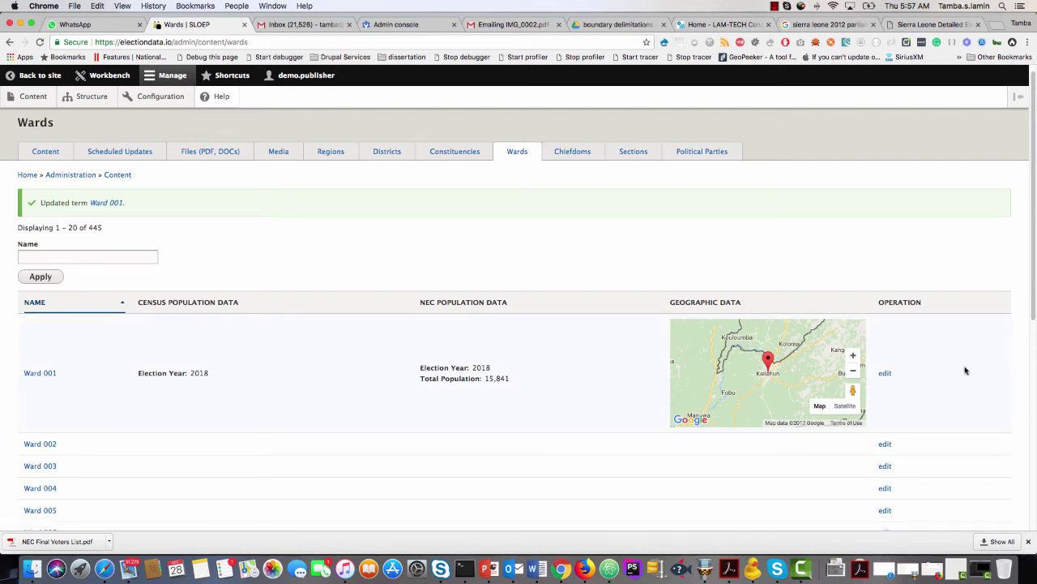
click(627, 25)
scroll(499, 318, up, 3)
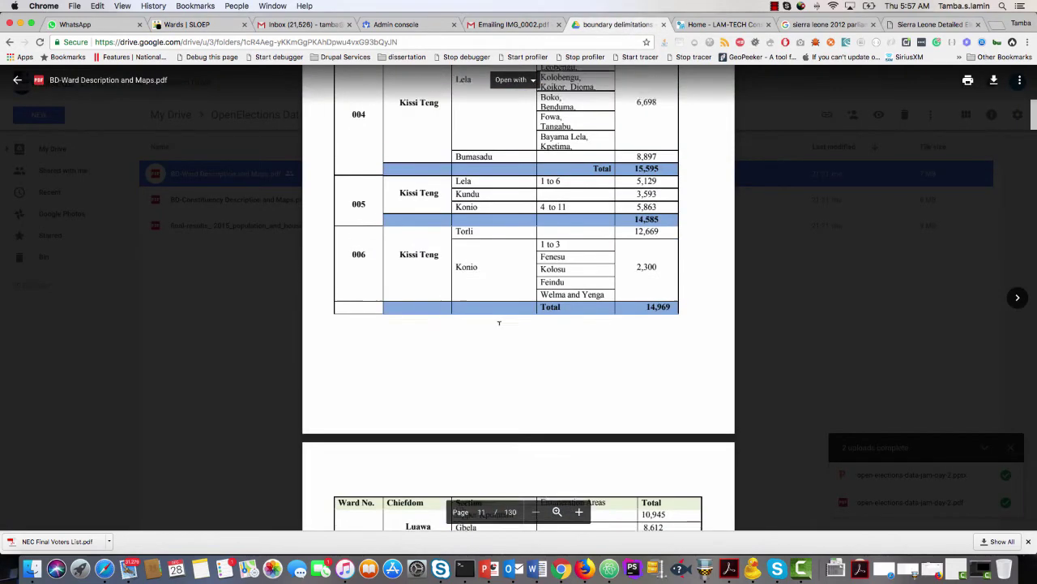
scroll(499, 324, down, 5)
scroll(499, 323, down, 2)
scroll(498, 321, up, 10)
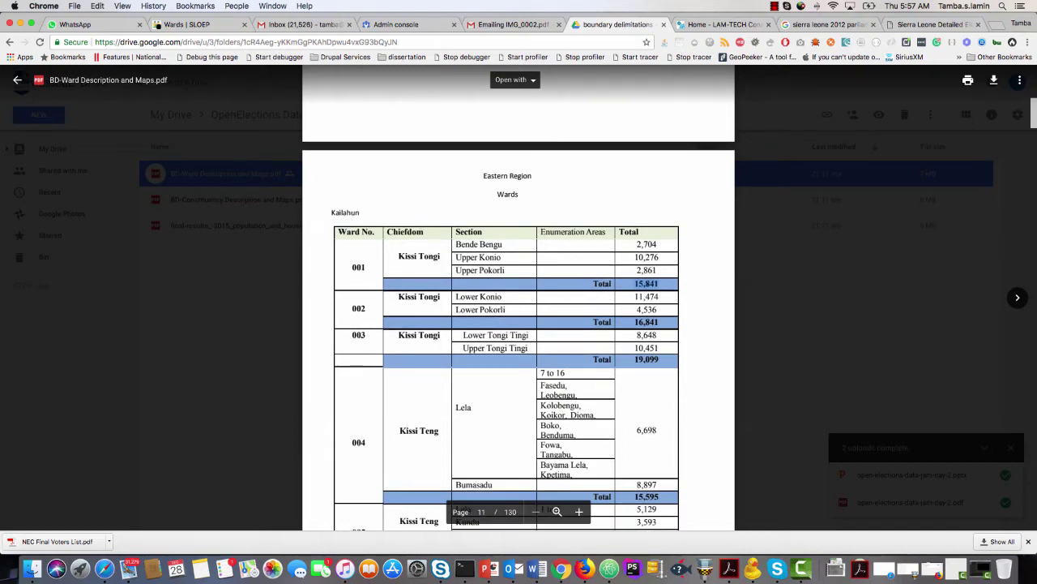
scroll(635, 304, down, 15)
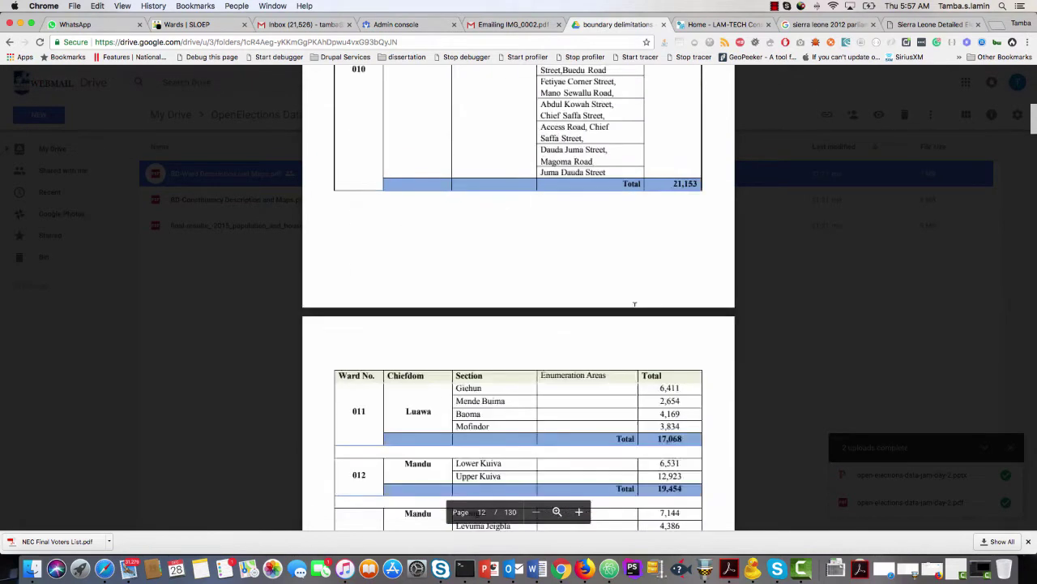
scroll(634, 304, down, 20)
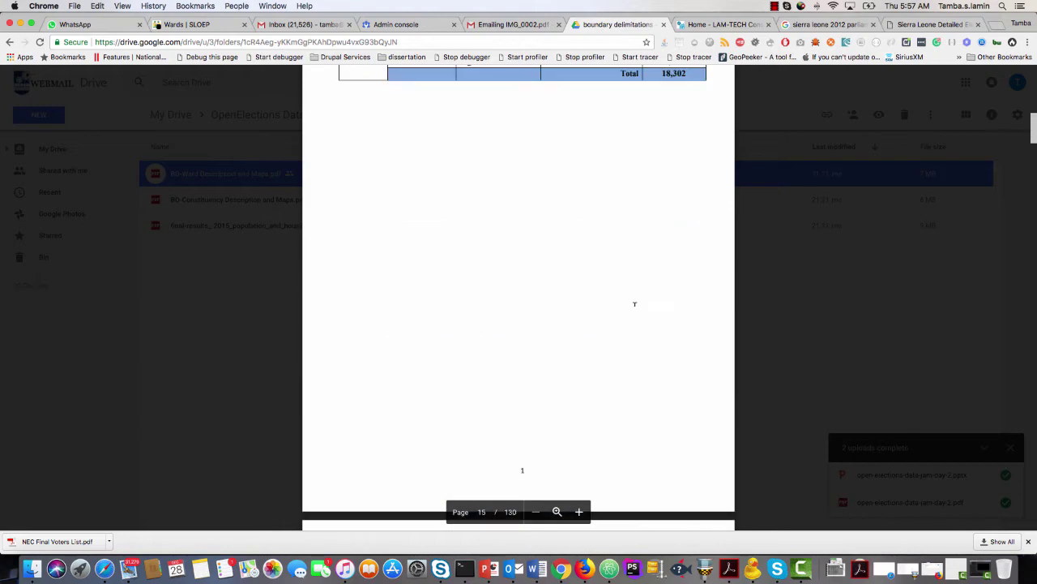
scroll(635, 304, down, 15)
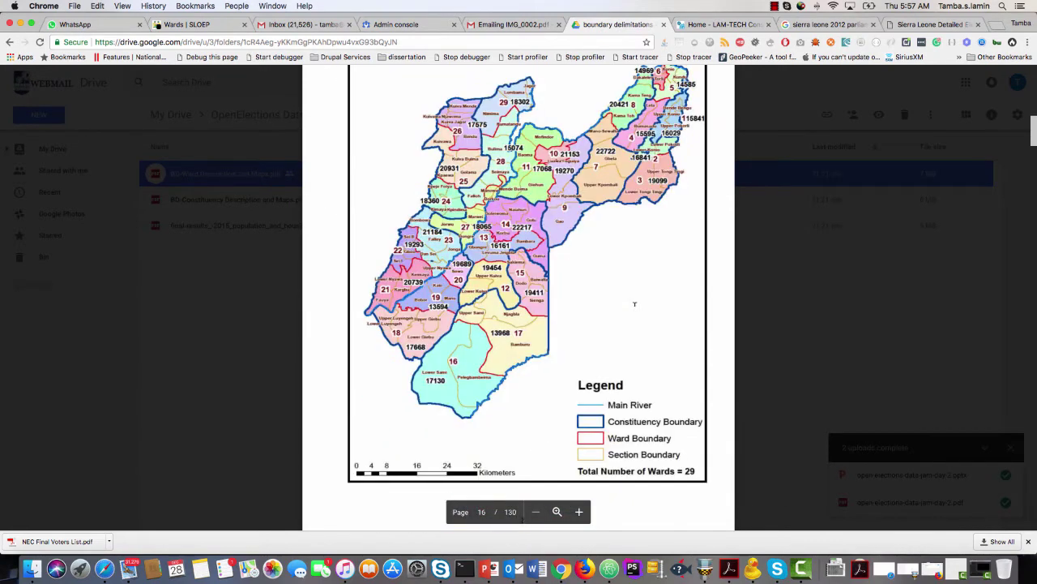
scroll(635, 304, up, 2)
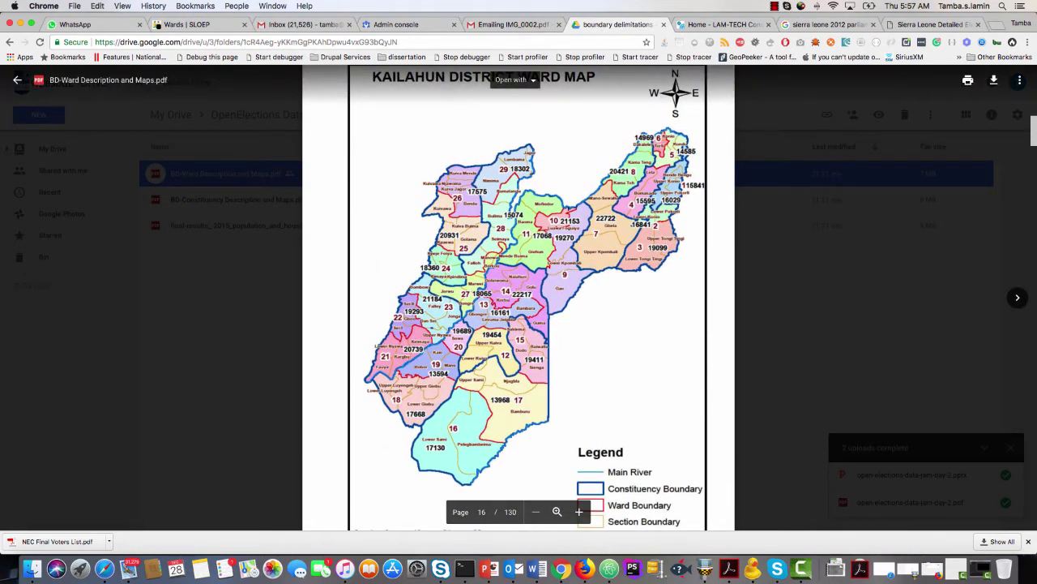
scroll(629, 356, down, 4)
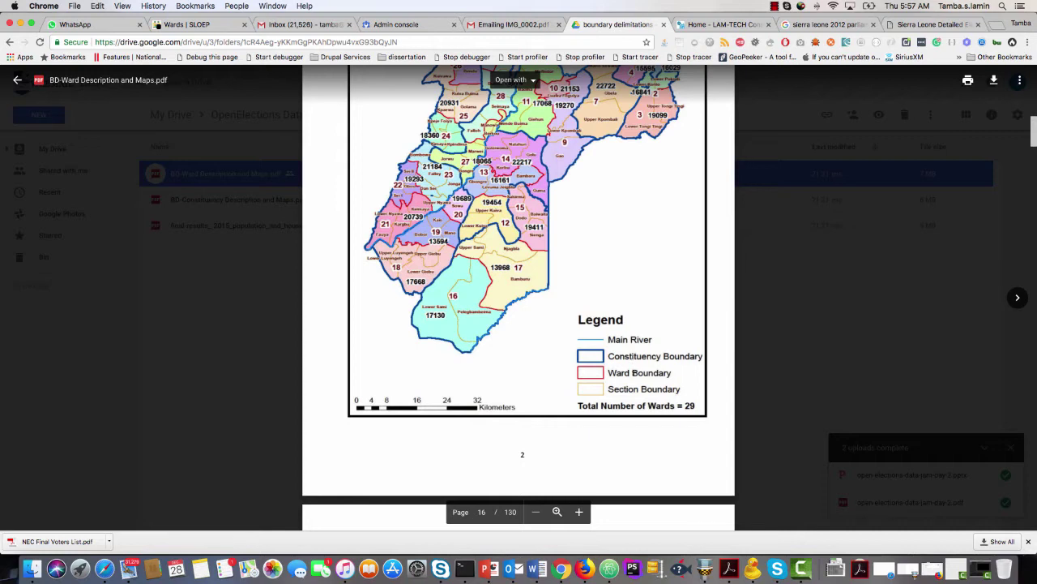
scroll(619, 371, up, 2)
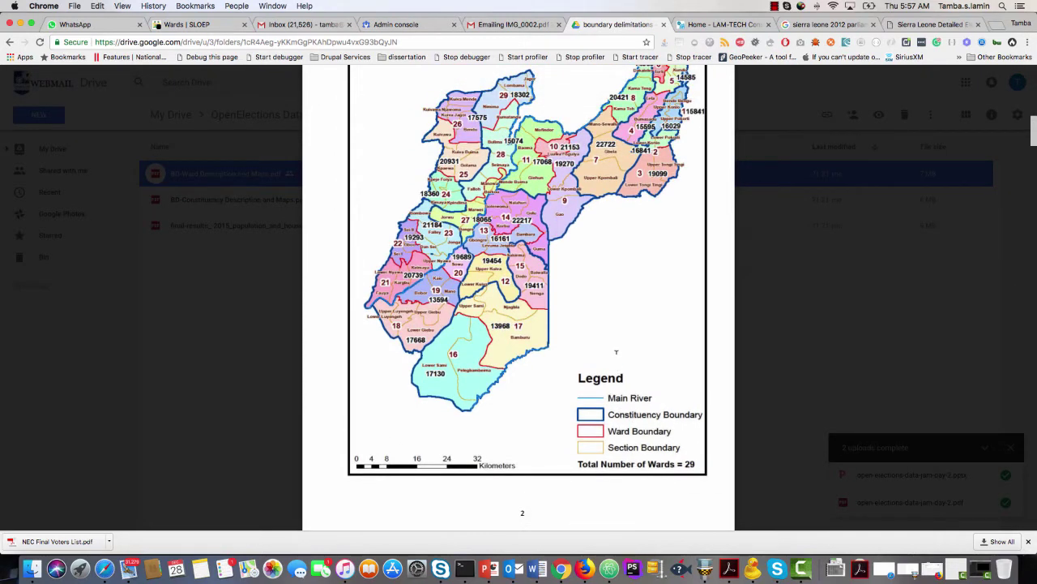
scroll(612, 336, up, 1)
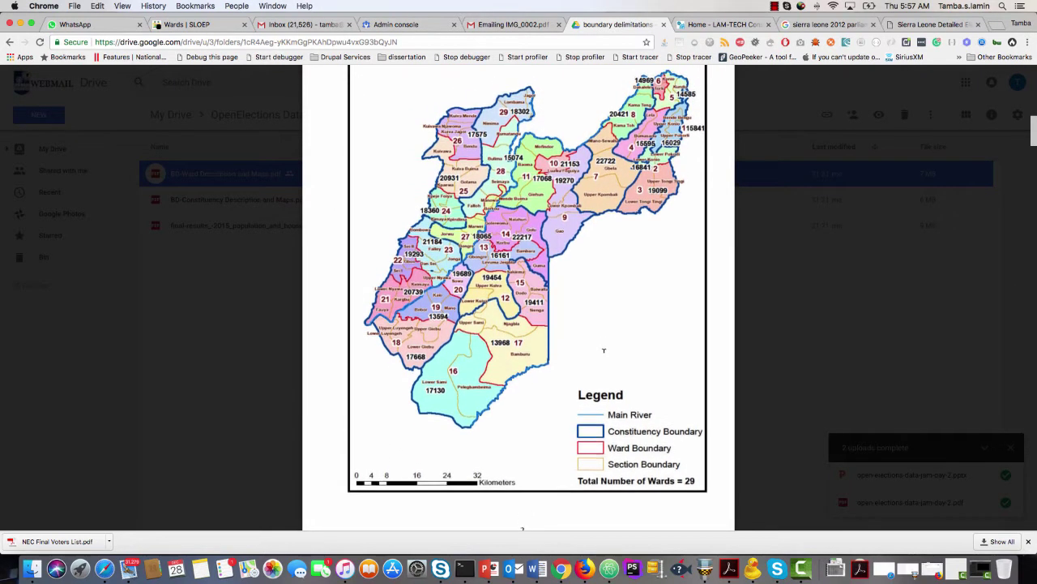
scroll(604, 350, up, 2)
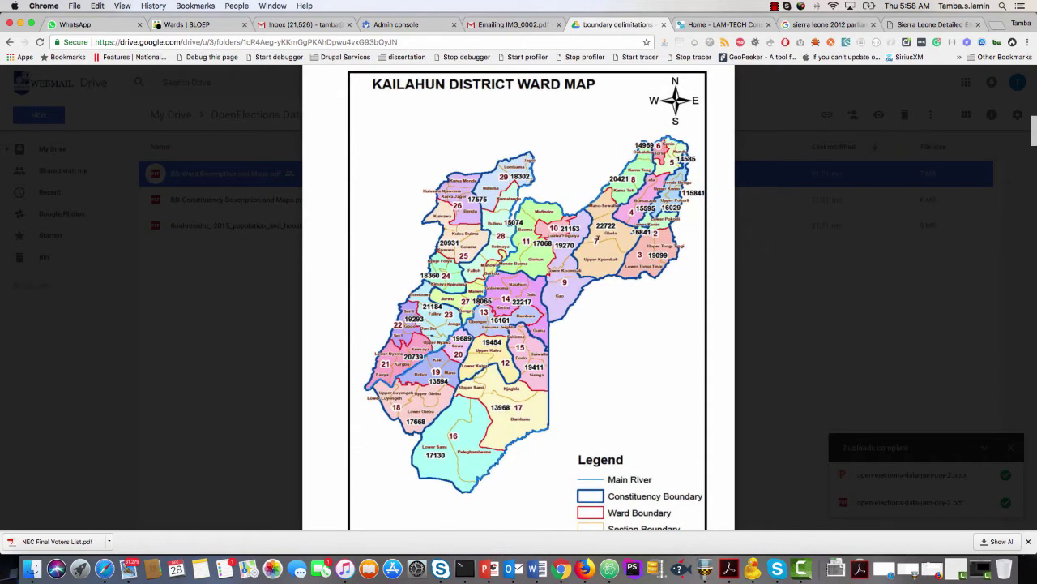
scroll(534, 315, up, 1)
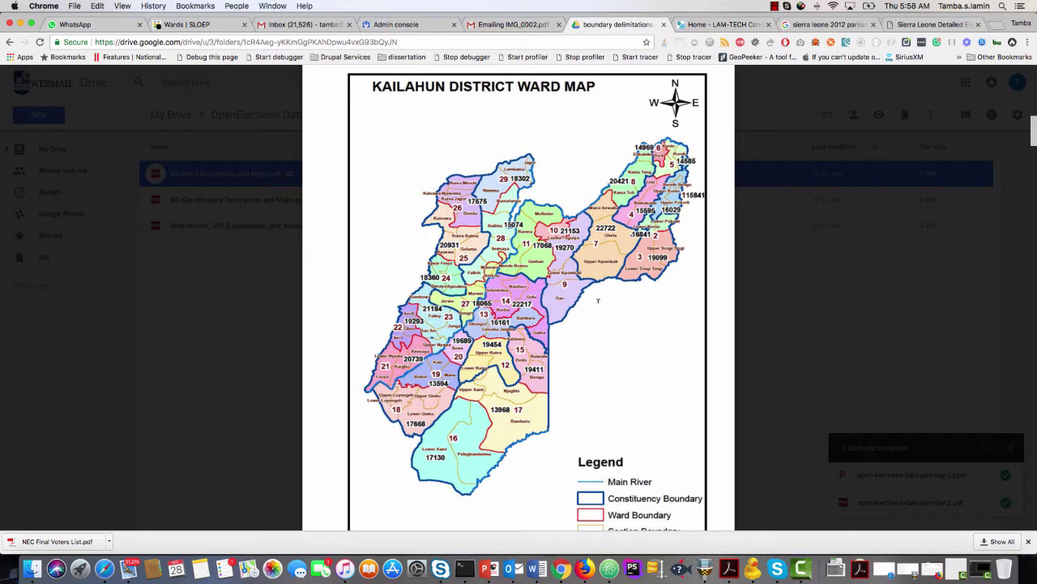
scroll(598, 301, up, 2)
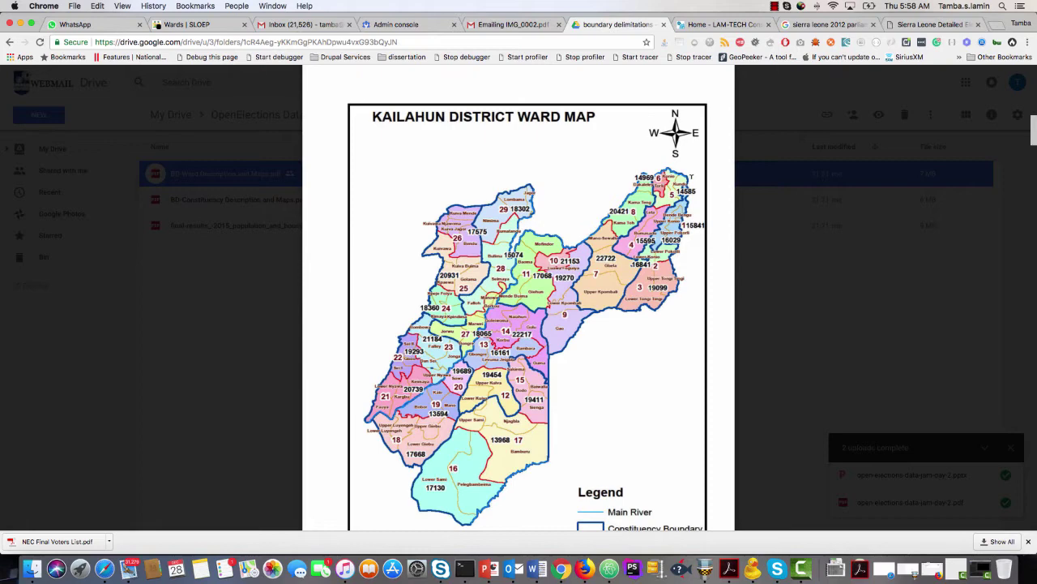
click(209, 30)
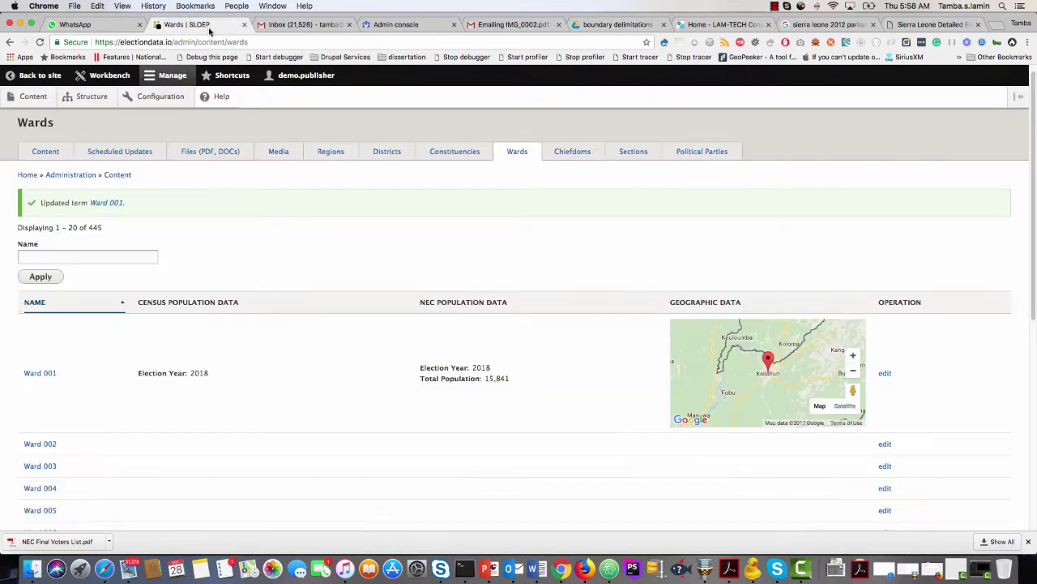
Move Ward 001's map marker to near Komadu (8.3205, -10.2999), then return to the Kailahun ward map PDF.
click(885, 374)
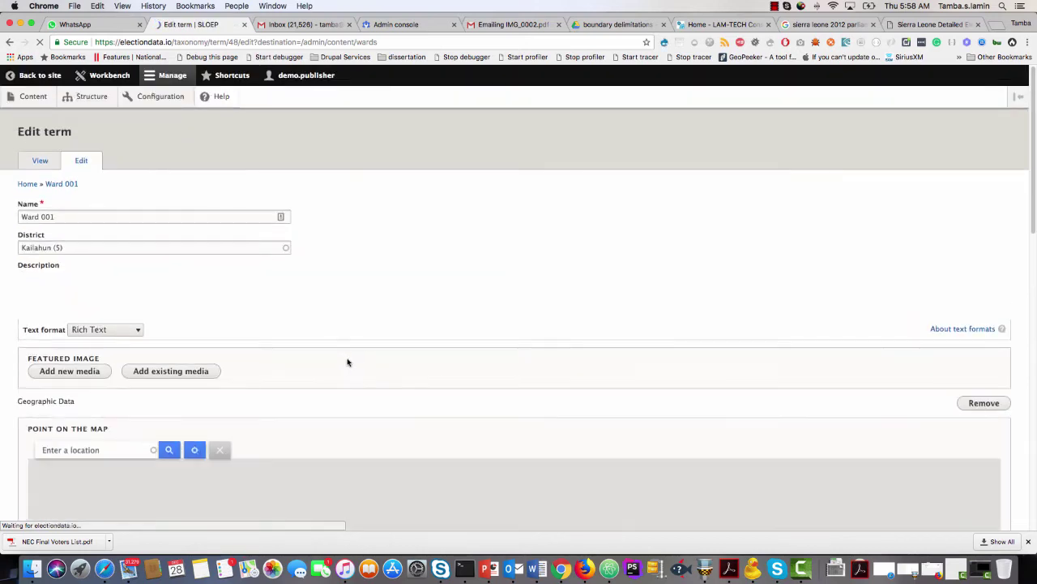
scroll(254, 347, down, 3)
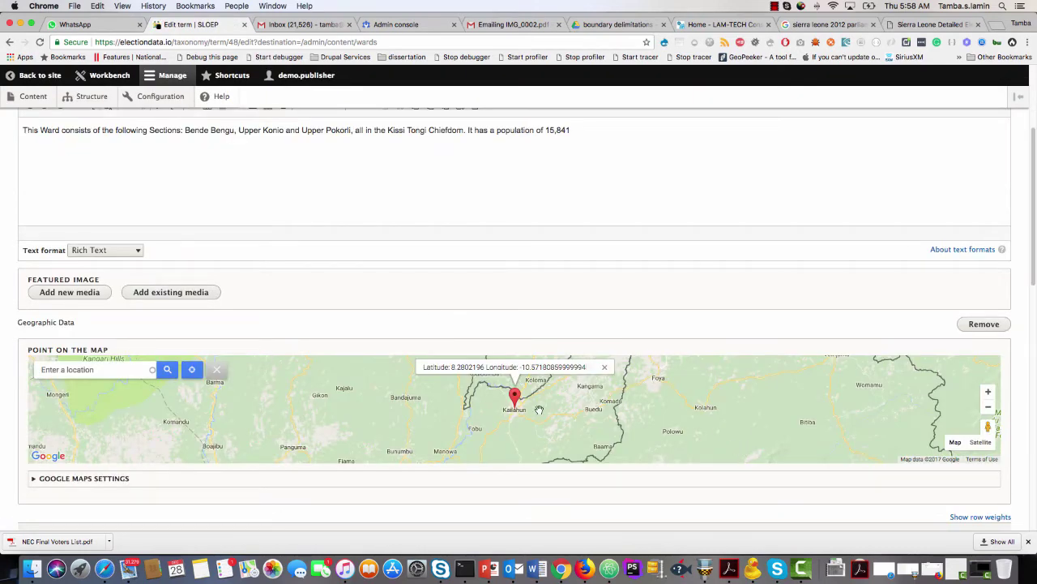
double_click(617, 395)
double_click(617, 396)
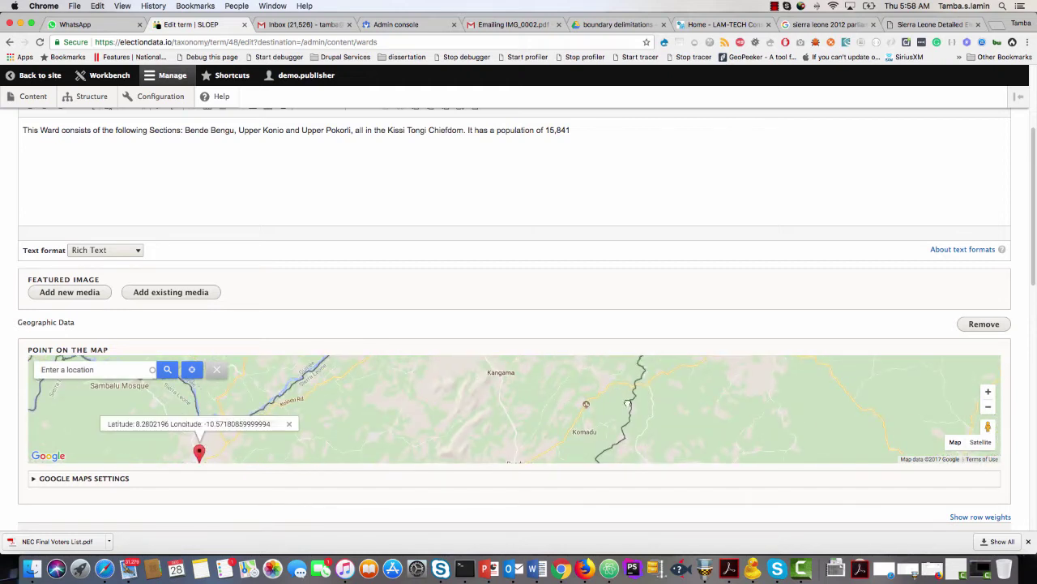
click(626, 401)
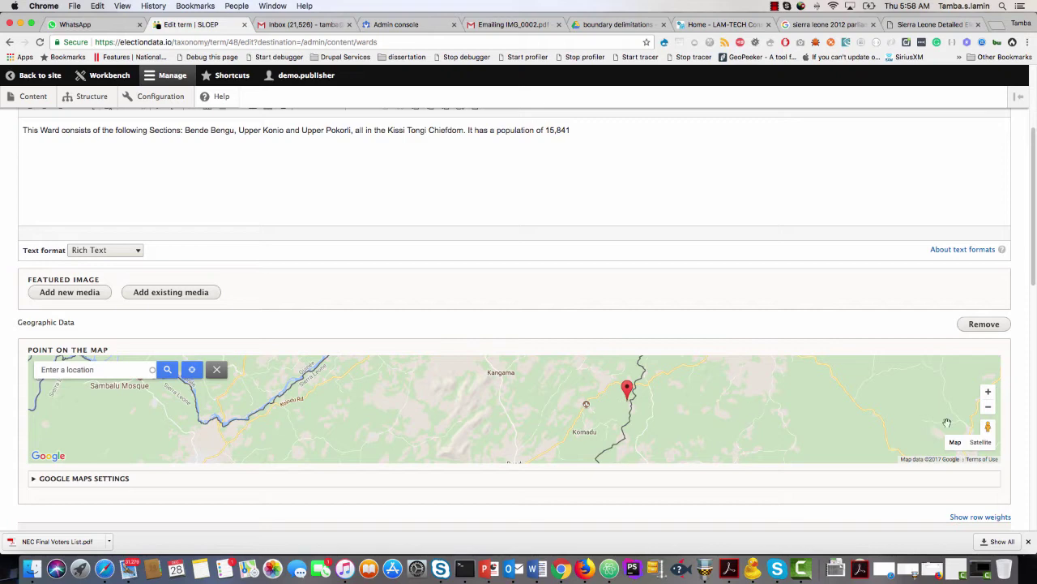
click(988, 407)
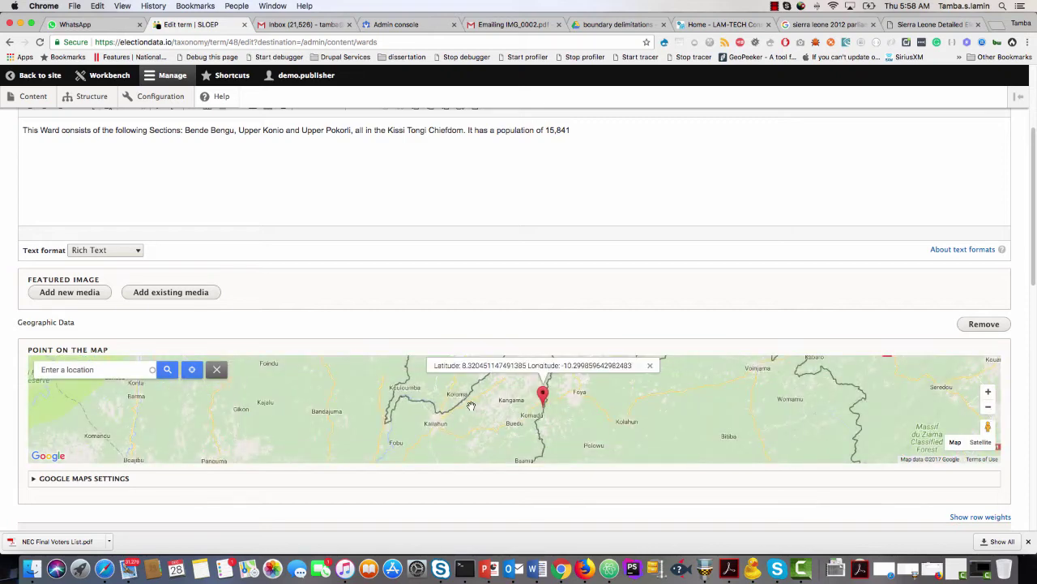
drag(489, 422, 483, 442)
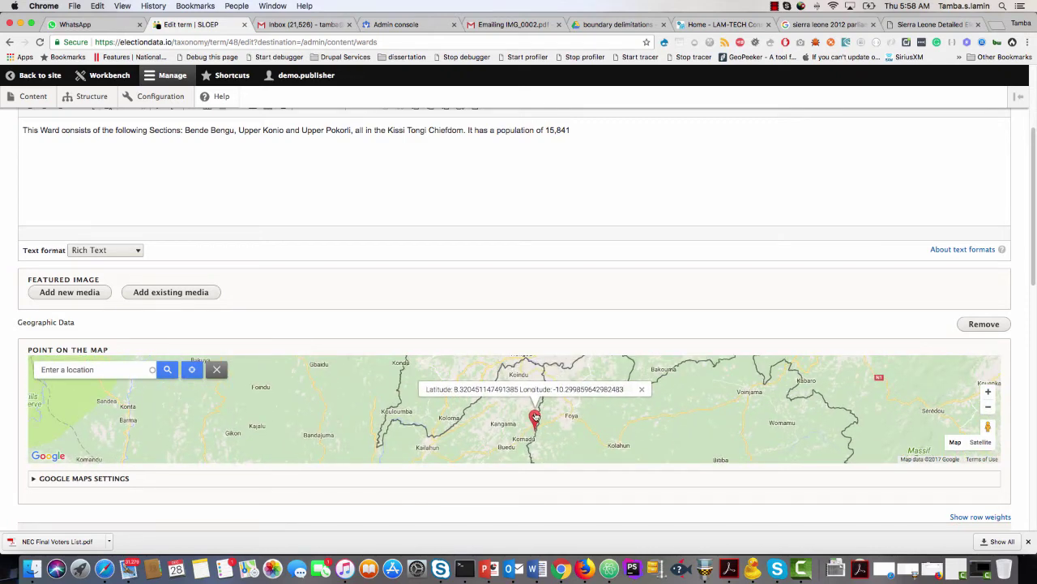
drag(534, 417, 536, 410)
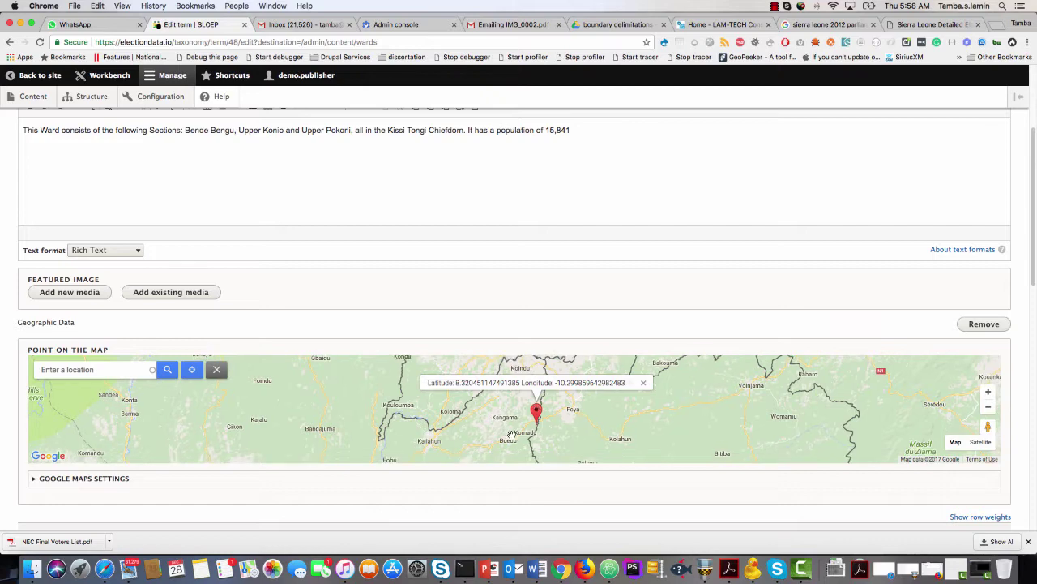
click(616, 24)
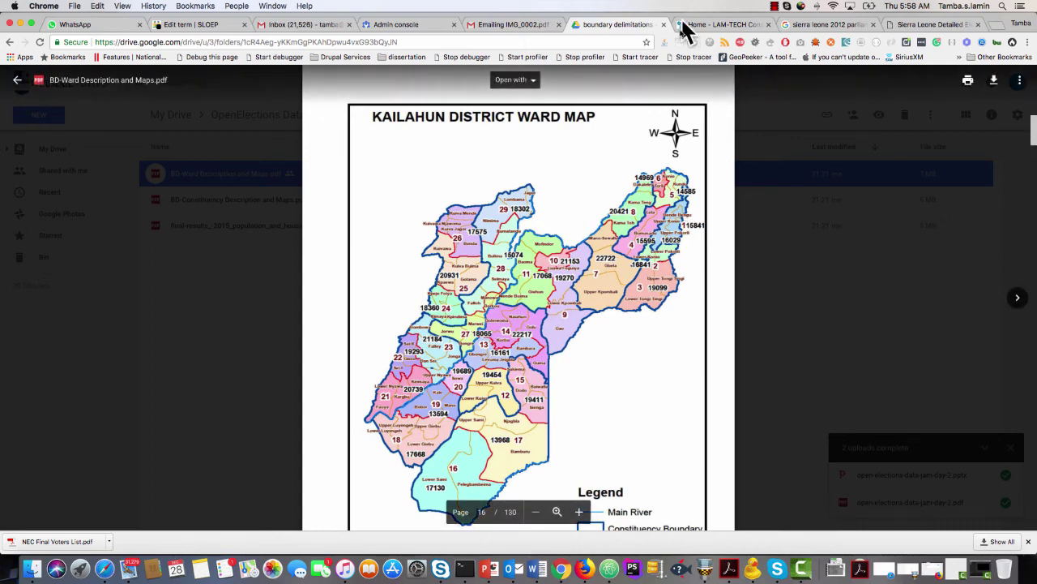
Enlarge page 16's Kailahun District Ward Map showing Ward 1 at 15841, then return to Ward 001.
click(580, 512)
click(580, 512)
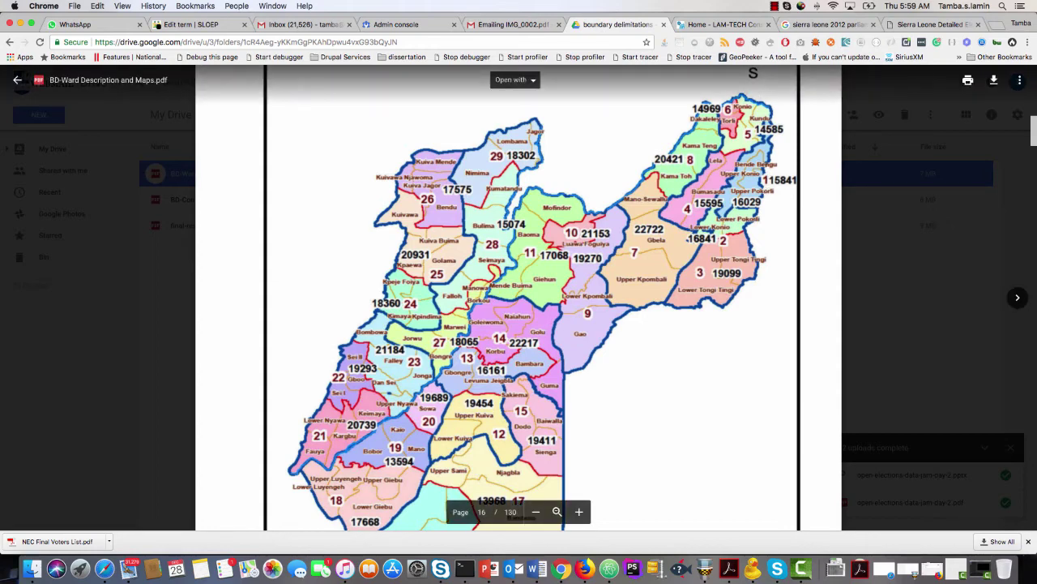
click(212, 27)
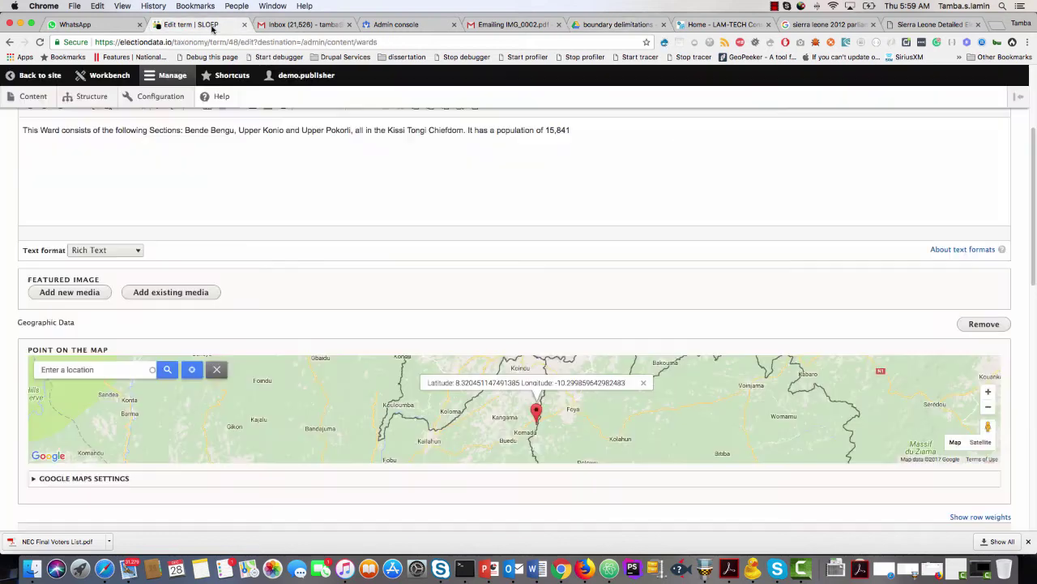
Save Ward 001 and check the 'Updated term Ward 001' confirmation on the Wards list.
double_click(513, 442)
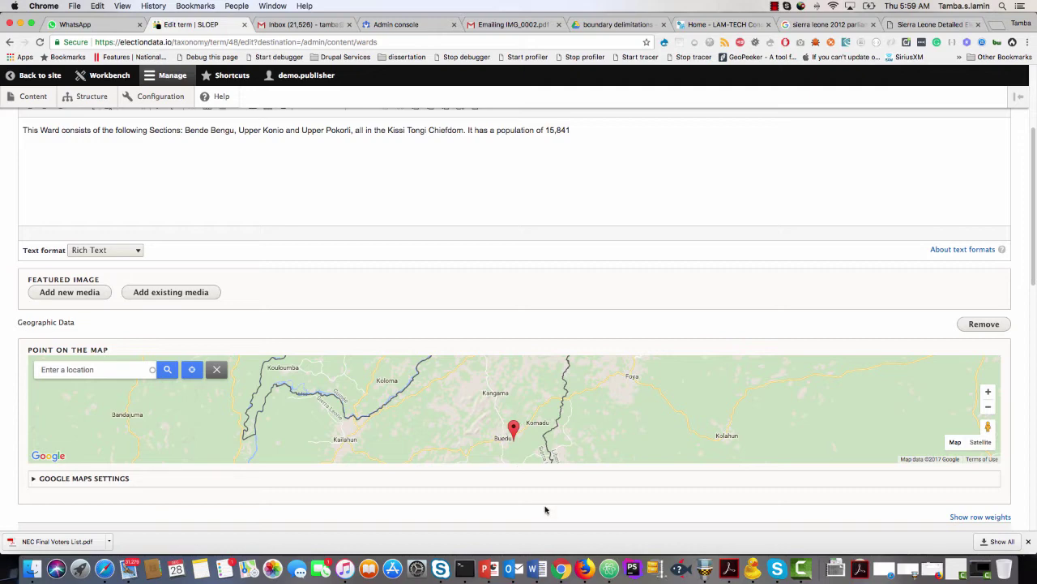
scroll(546, 505, down, 5)
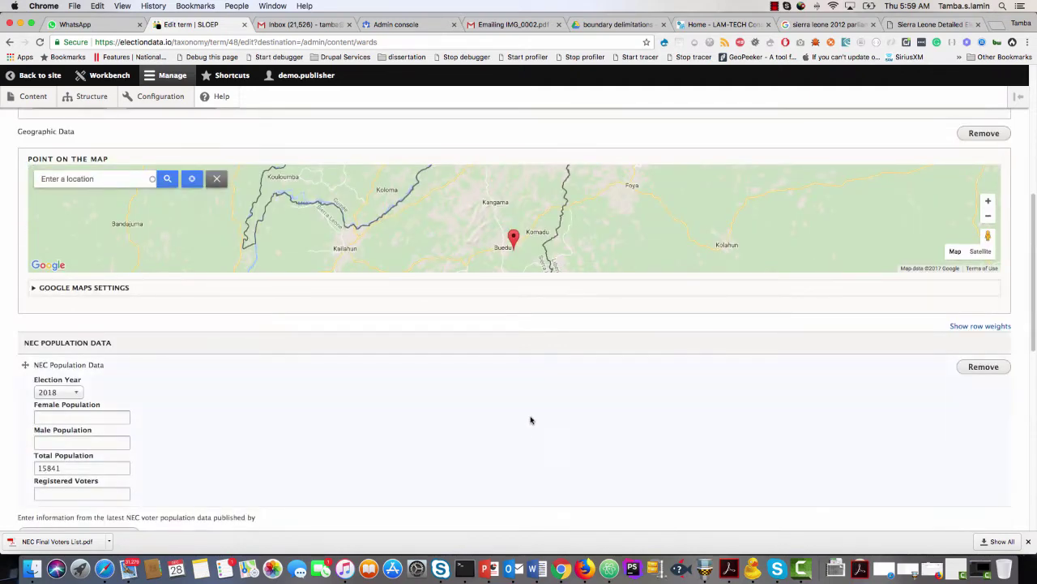
scroll(541, 421, down, 10)
scroll(541, 421, down, 4)
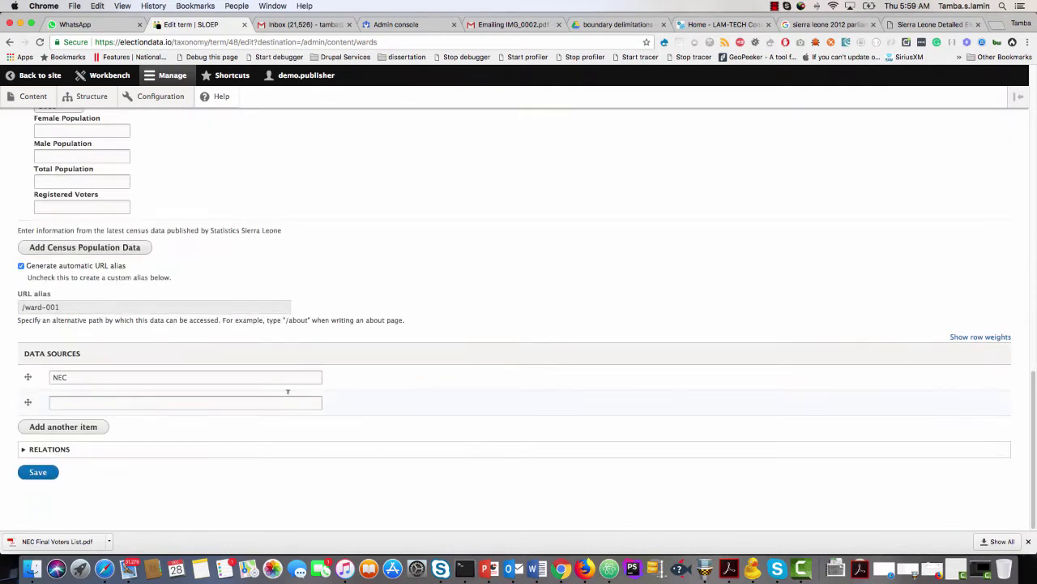
click(37, 472)
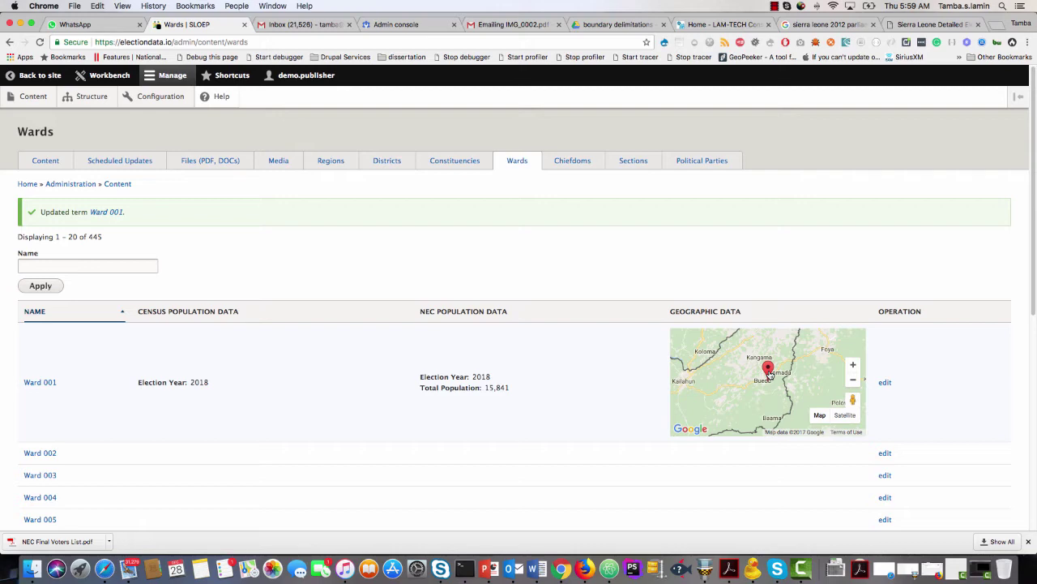
scroll(77, 408, down, 10)
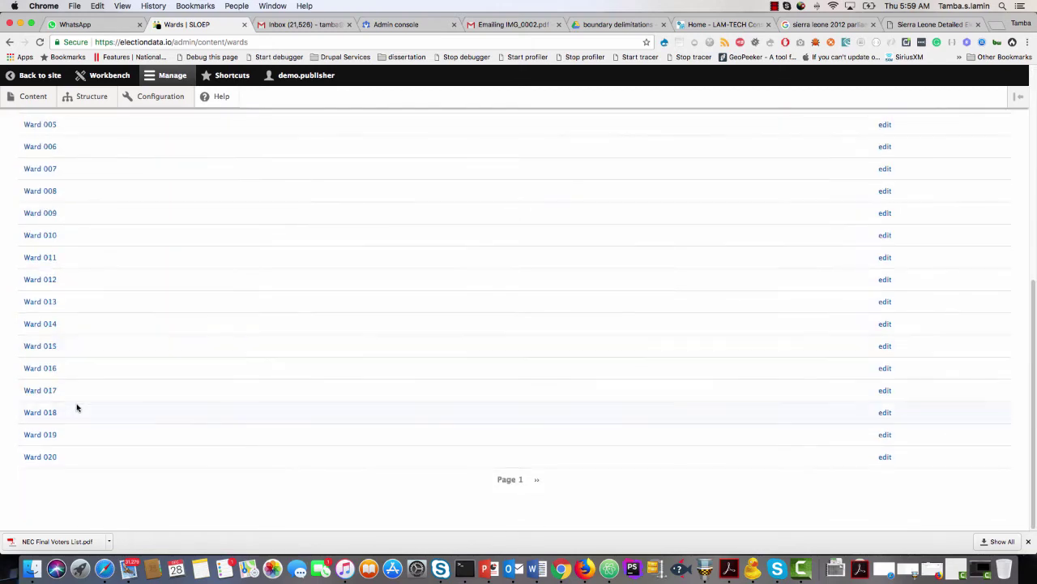
scroll(77, 408, up, 10)
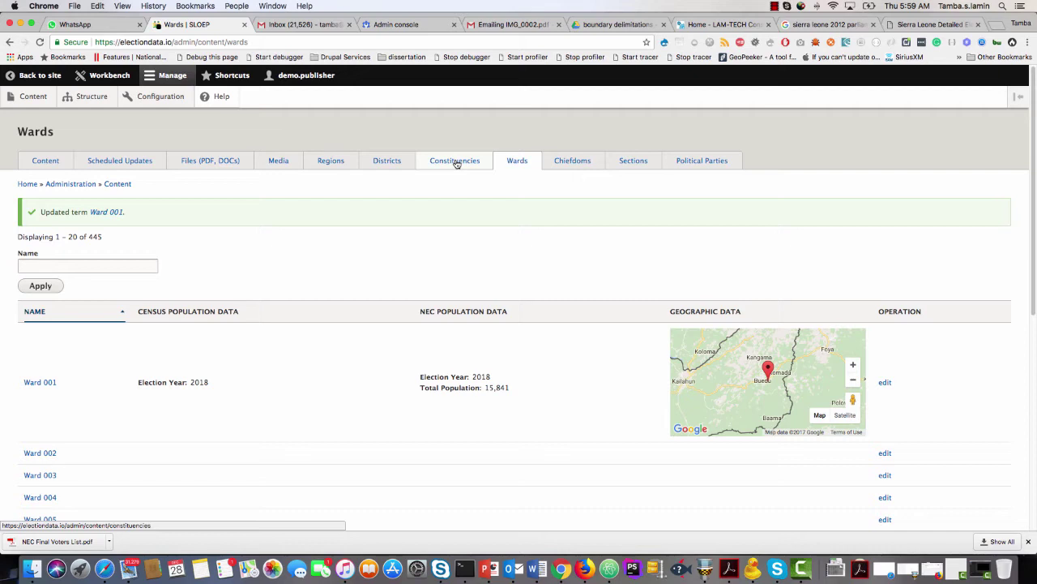
Open Constituency 001's edit form from the 137-entry Constituencies list, then go to the Drive files.
click(456, 163)
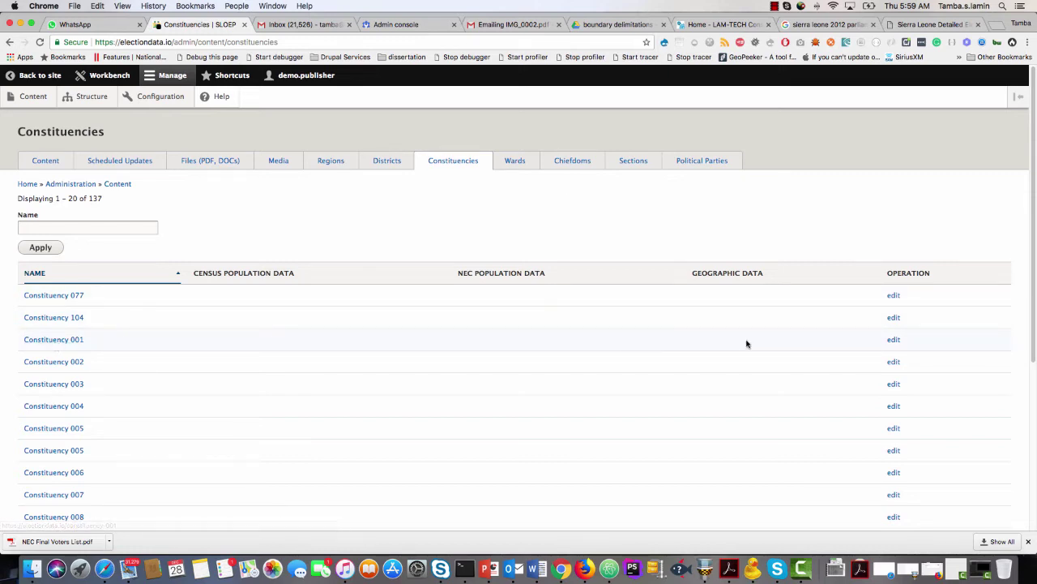
click(892, 340)
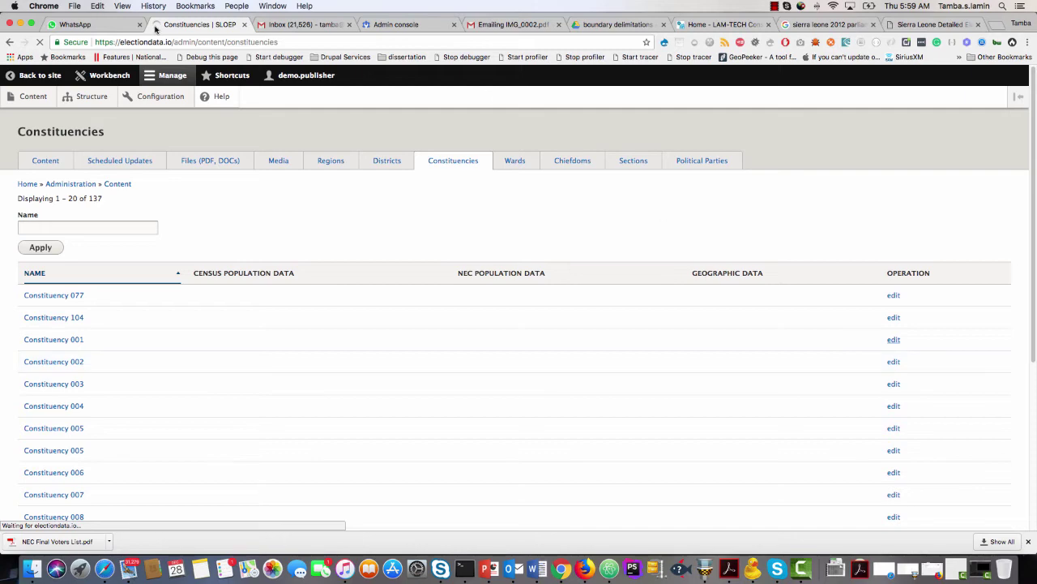
click(615, 25)
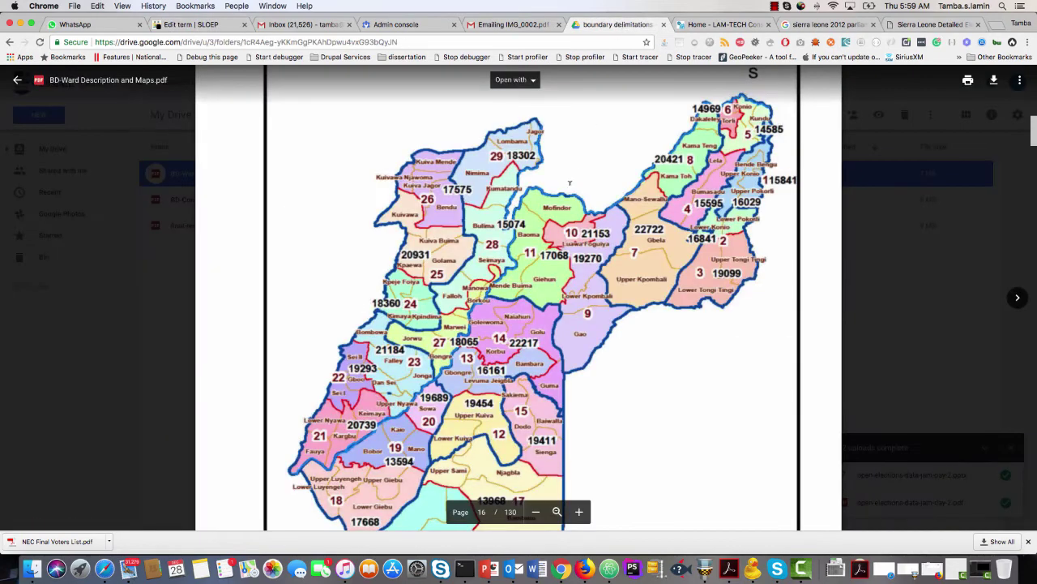
Open BD-Constituency Description and Maps.pdf and select Constituency 001's description in the Kailahun table.
click(17, 79)
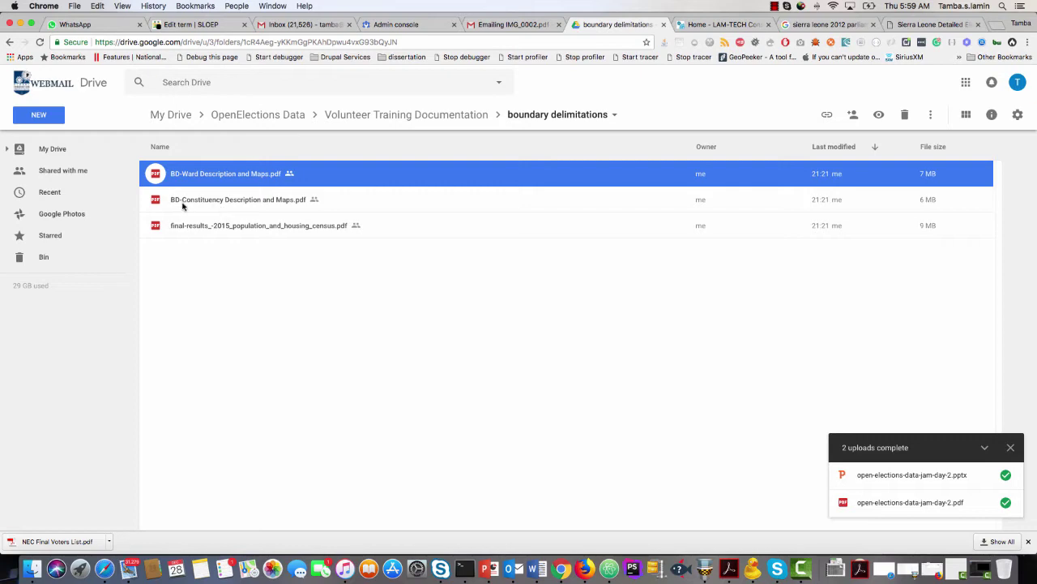
double_click(233, 201)
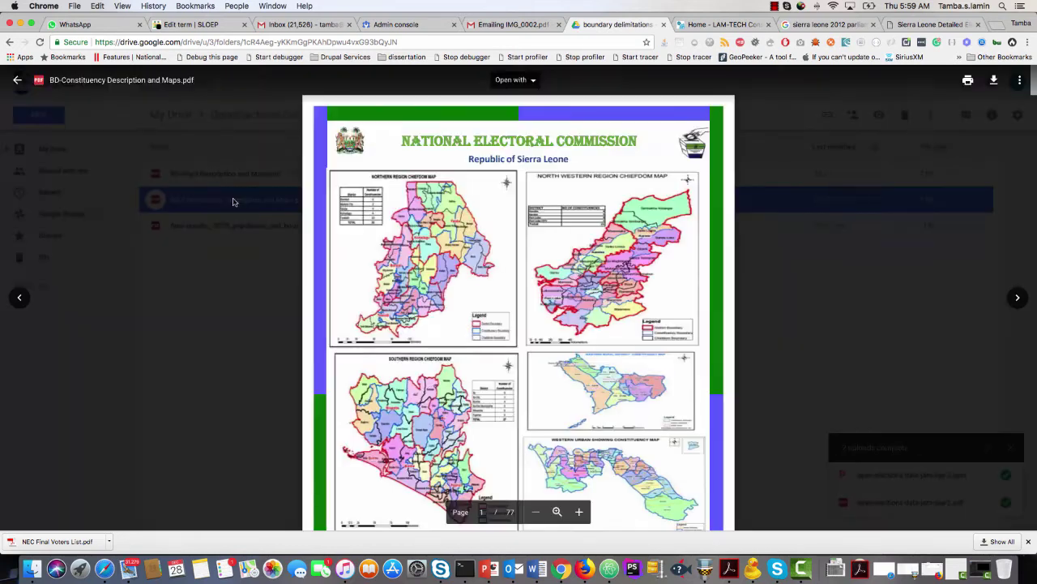
scroll(498, 280, down, 20)
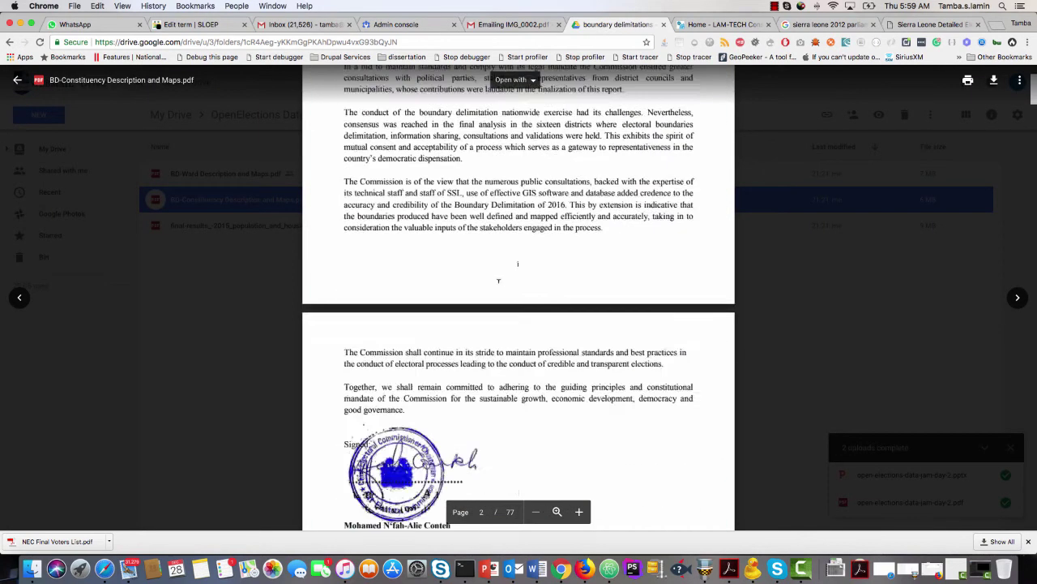
scroll(498, 281, down, 20)
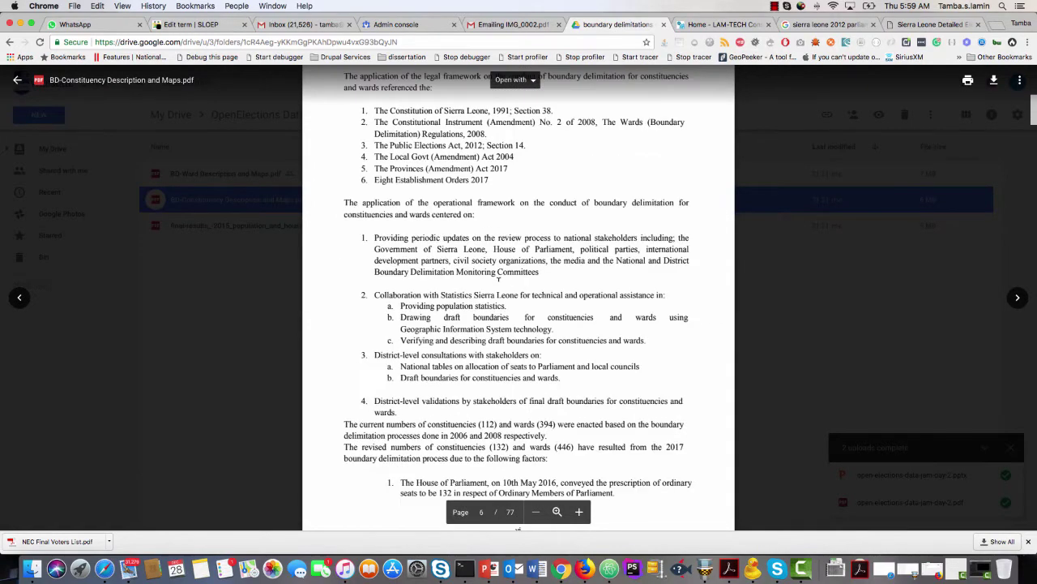
scroll(499, 281, down, 20)
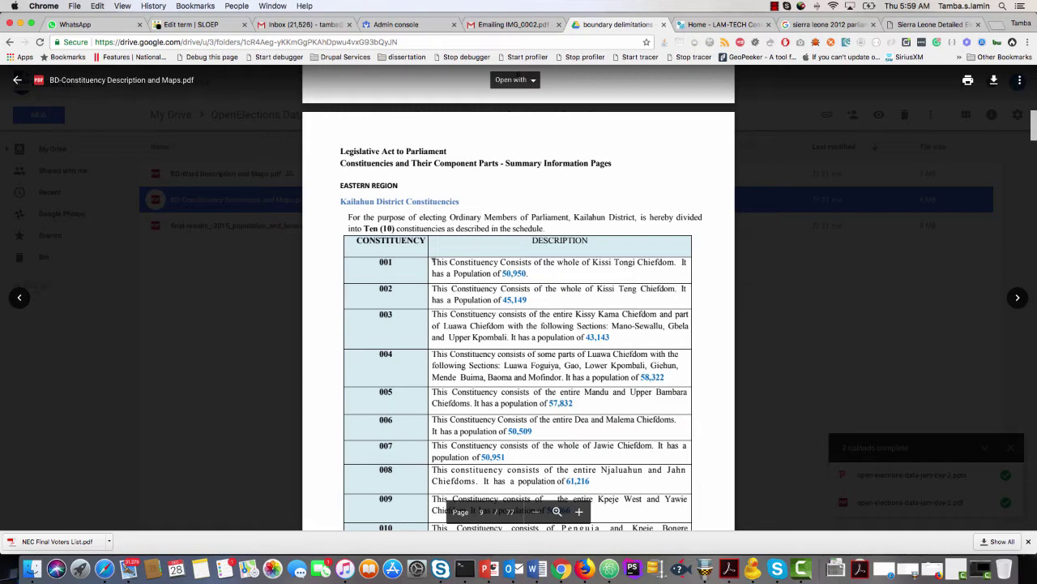
drag(432, 261, 525, 272)
key(super+c)
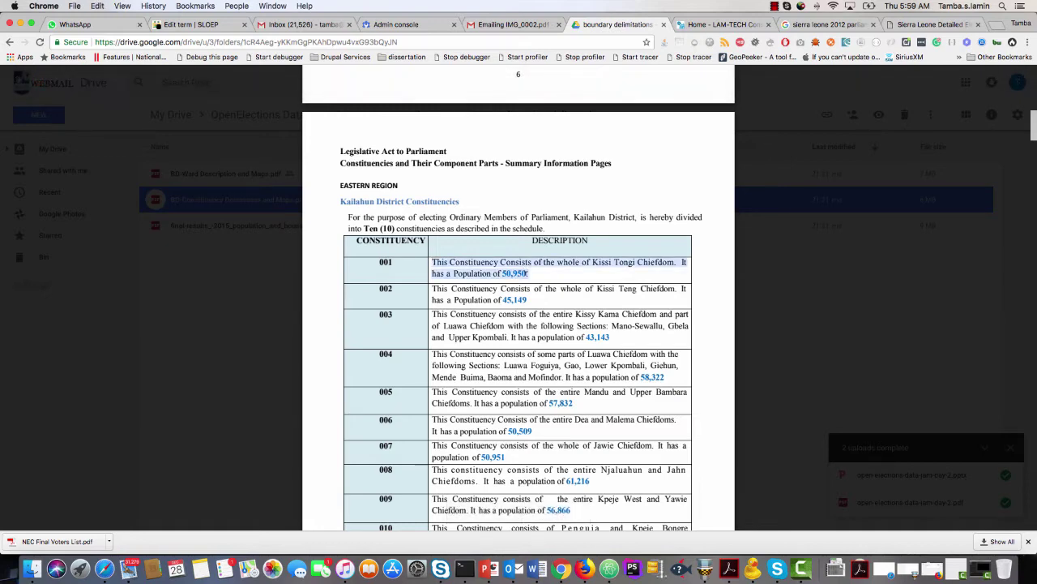
click(202, 24)
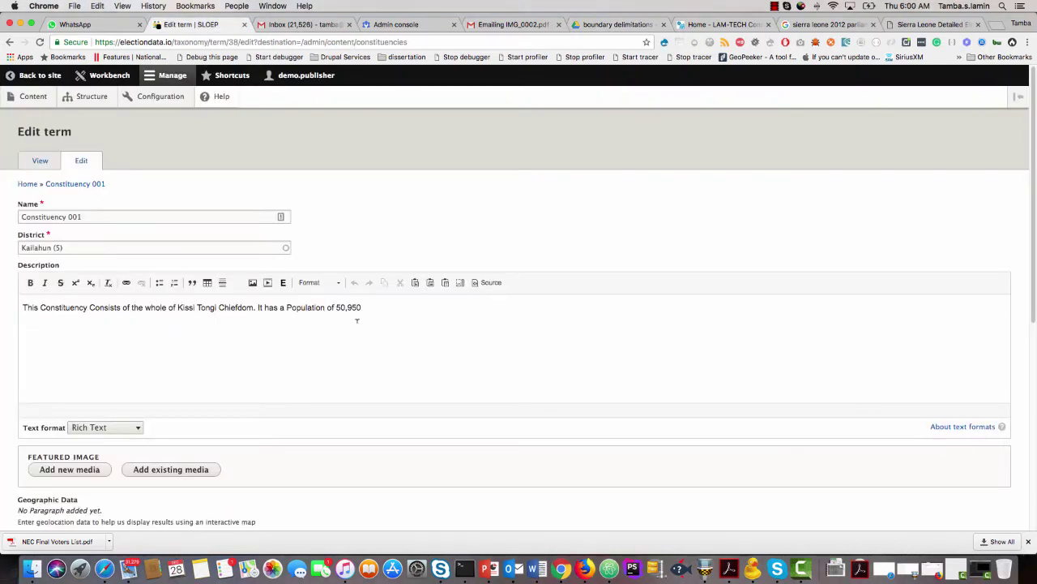
Paste the copied constituency description and delete the duplicated lines, keeping a single description.
click(387, 310)
key(Return)
key(super+v)
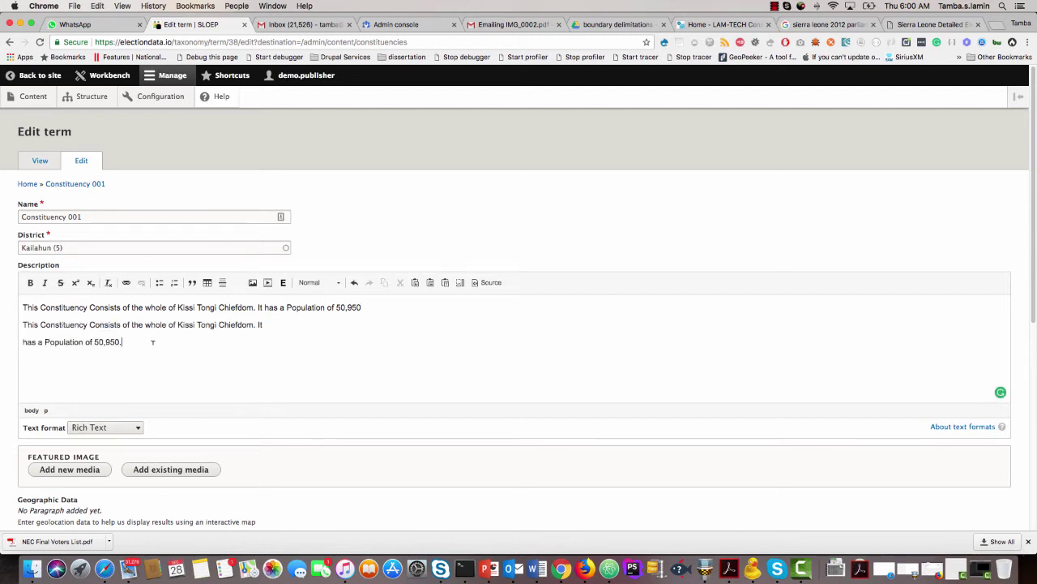
drag(153, 342, 20, 324)
key(BackSpace)
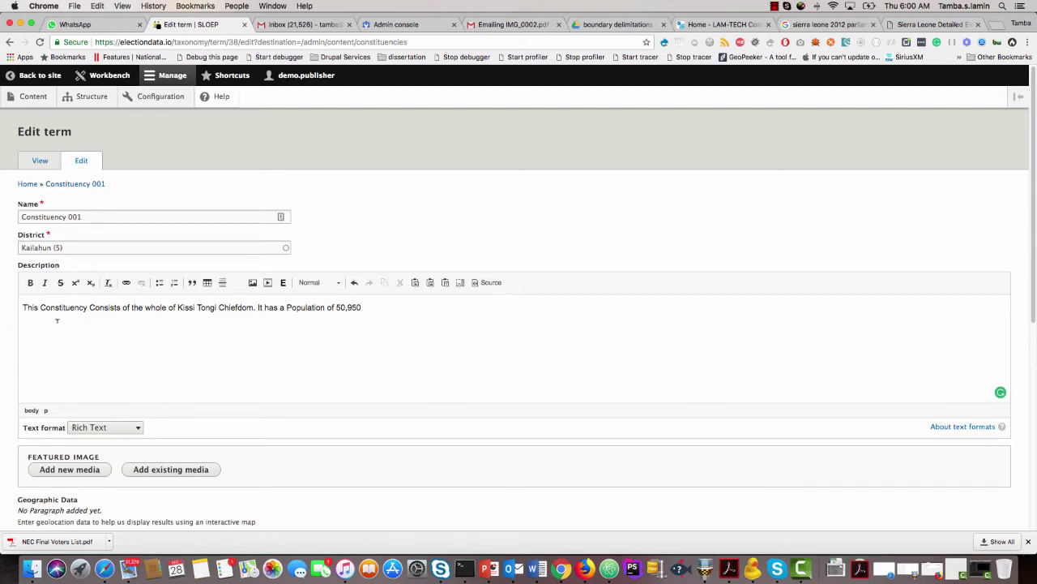
click(66, 247)
Add Geographic Data, NEC Population Data and Census Population Data sections to Constituency 001.
scroll(9, 347, down, 5)
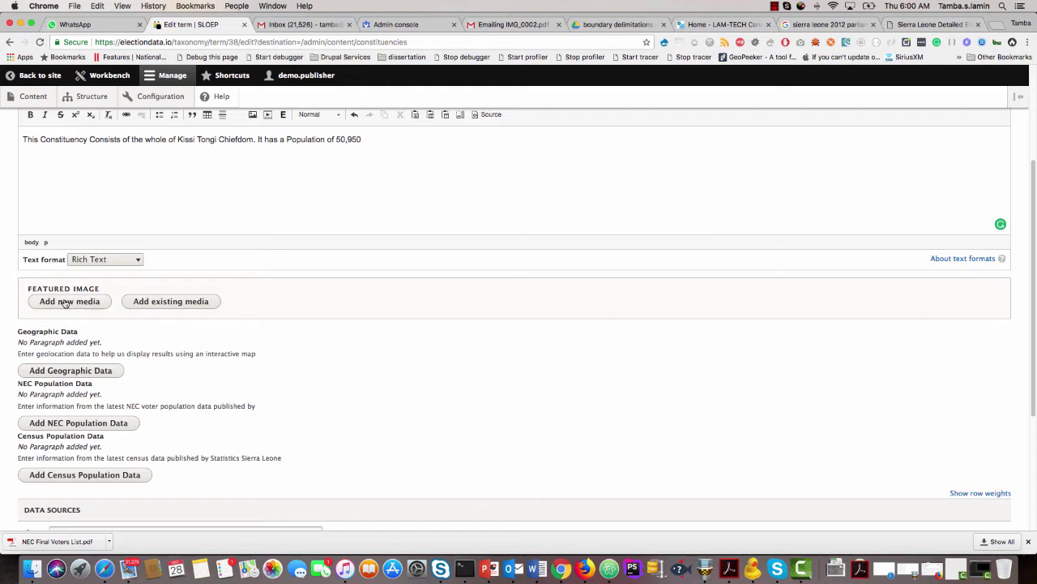
scroll(164, 348, down, 3)
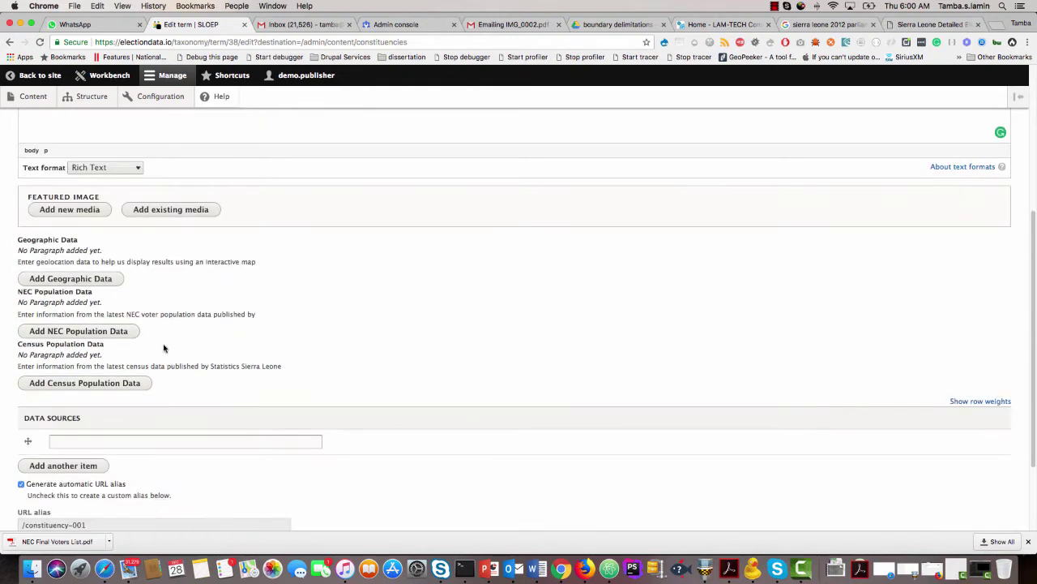
click(64, 280)
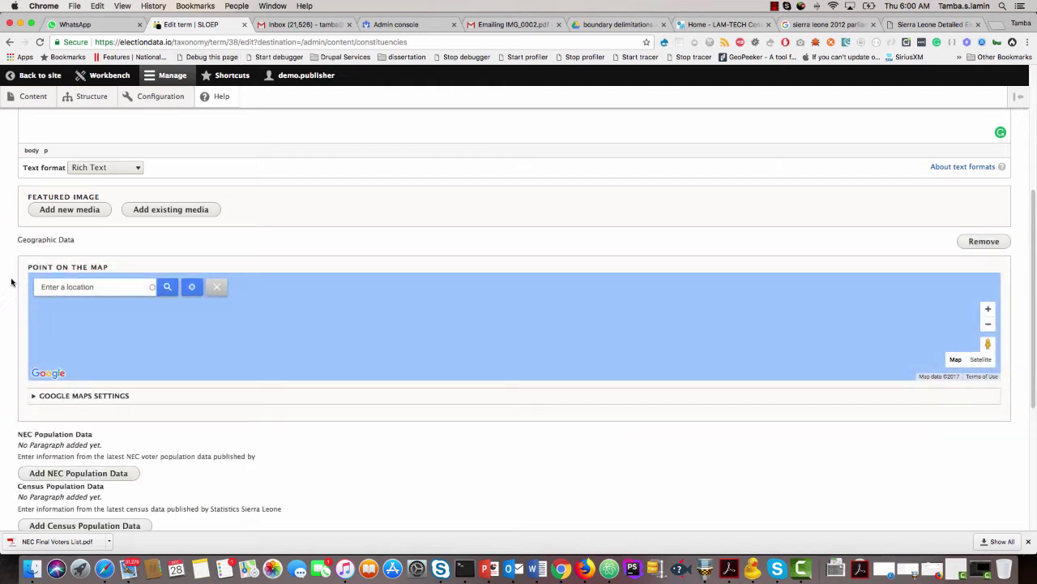
scroll(12, 280, down, 5)
click(73, 283)
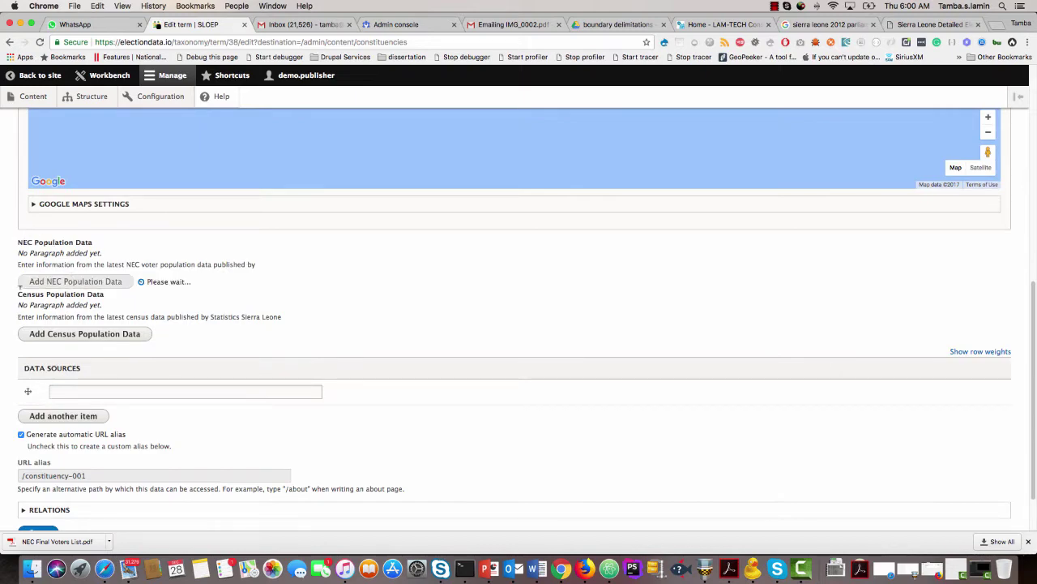
scroll(23, 283, down, 6)
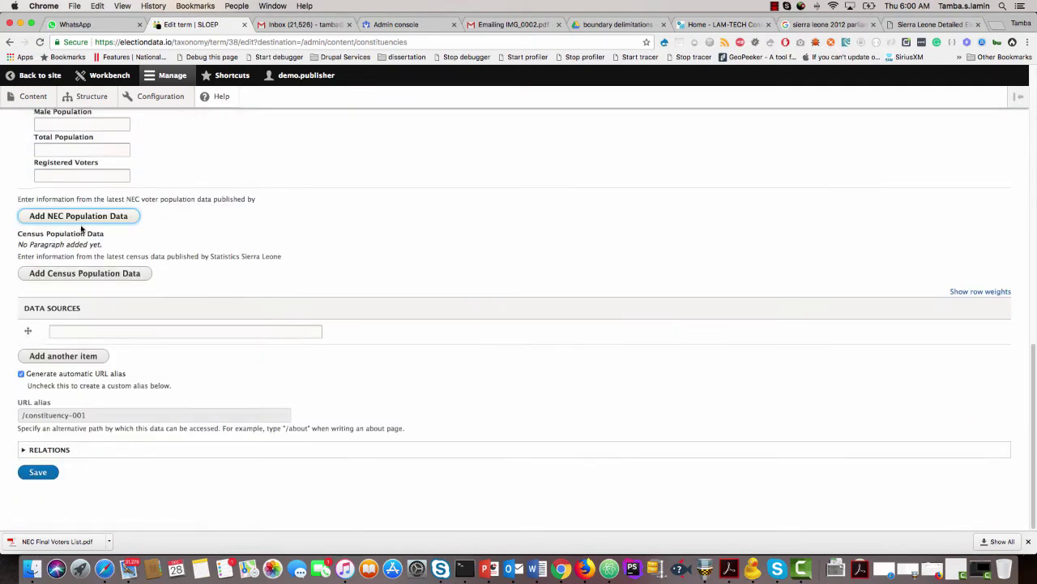
click(79, 274)
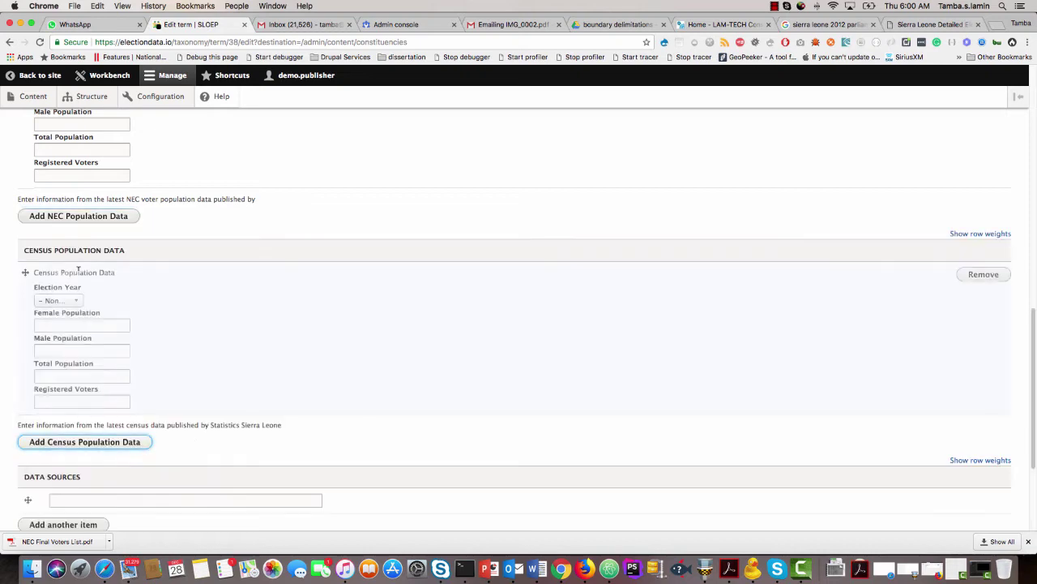
Set the Election Year of both the census and NEC population entries to 2018.
click(72, 297)
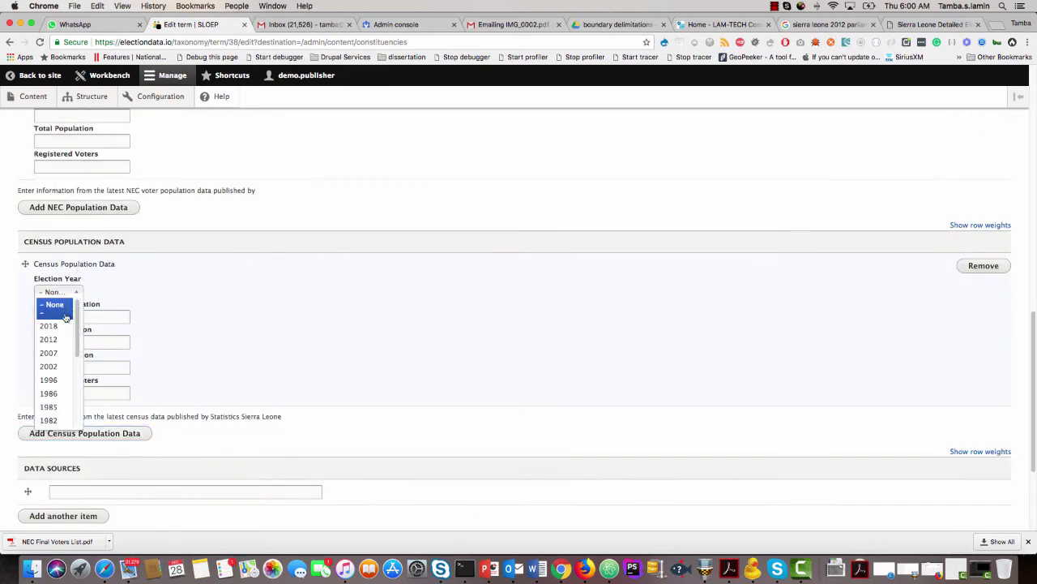
click(68, 320)
scroll(122, 284, up, 3)
click(73, 191)
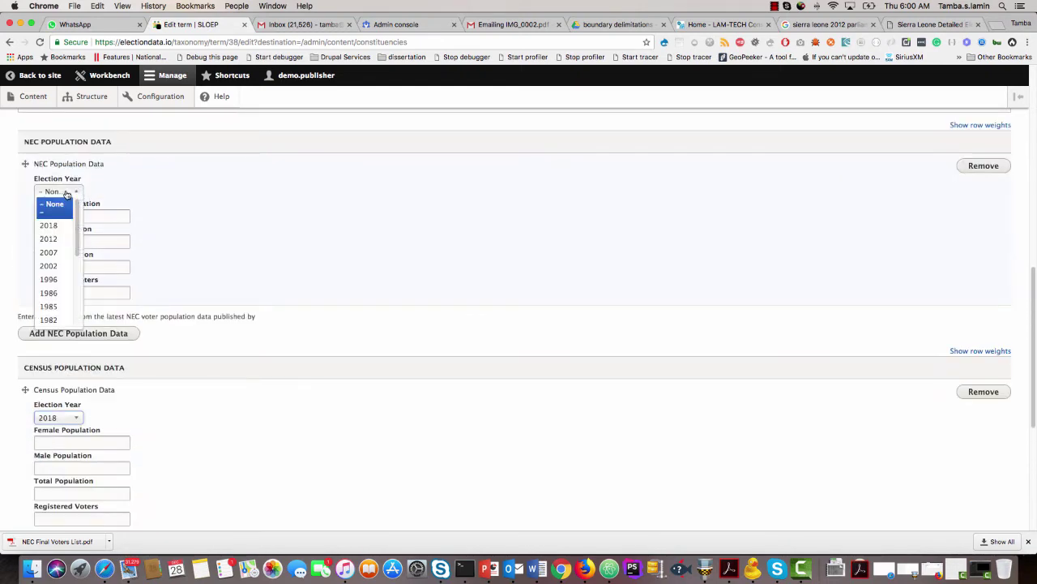
click(50, 224)
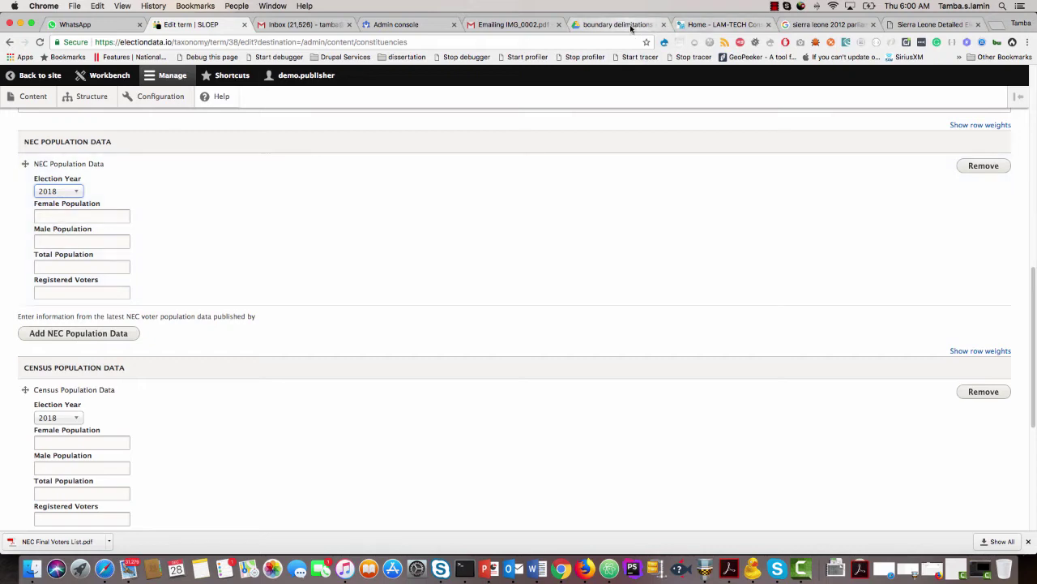
click(630, 26)
Copy Constituency 1's total of 50,950 from the first TOTAL row of the Kailahun District table.
scroll(452, 331, down, 10)
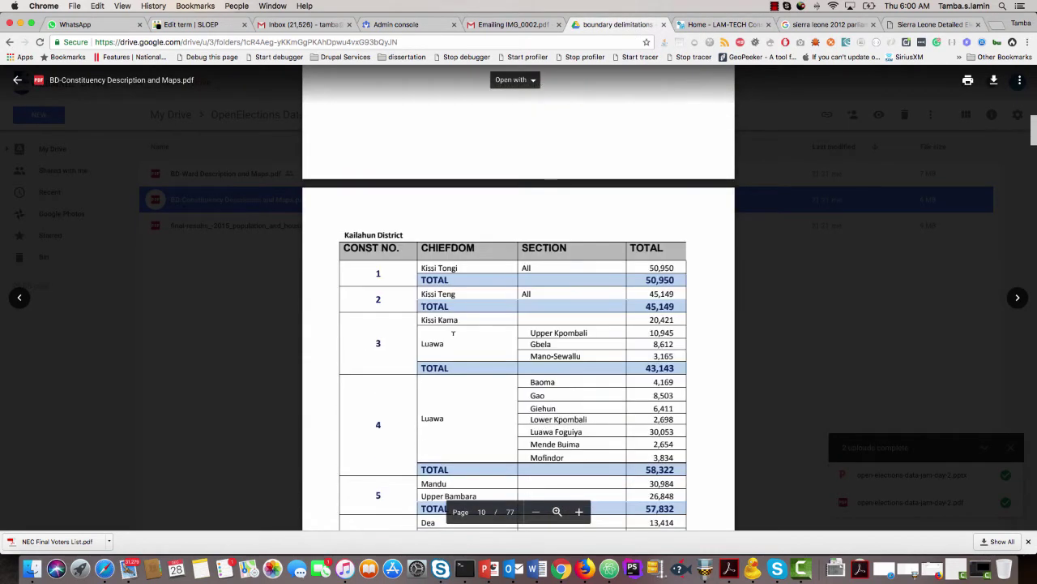
scroll(452, 331, up, 2)
scroll(453, 331, up, 1)
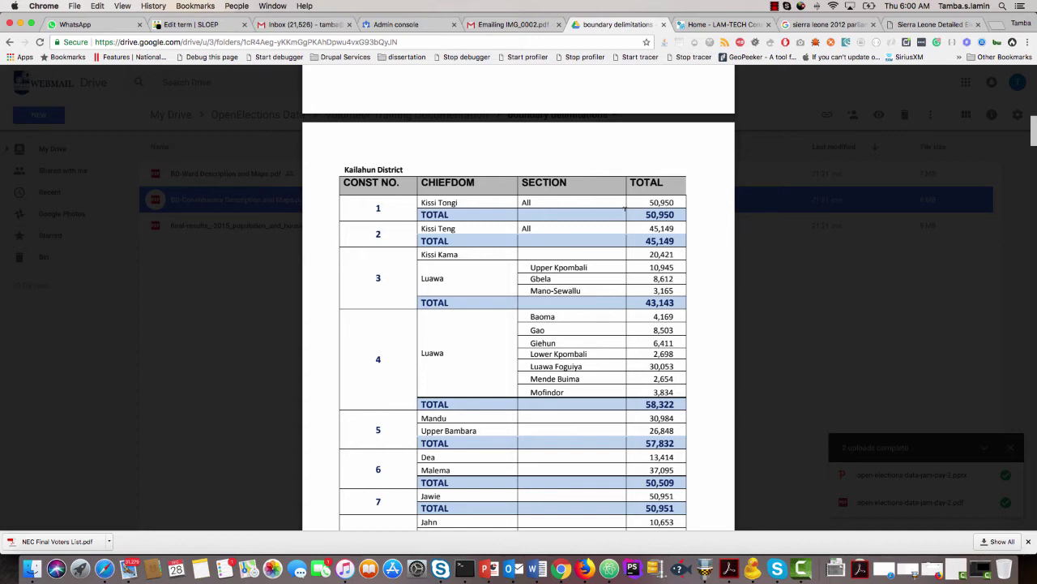
double_click(651, 200)
key(super+c)
click(198, 26)
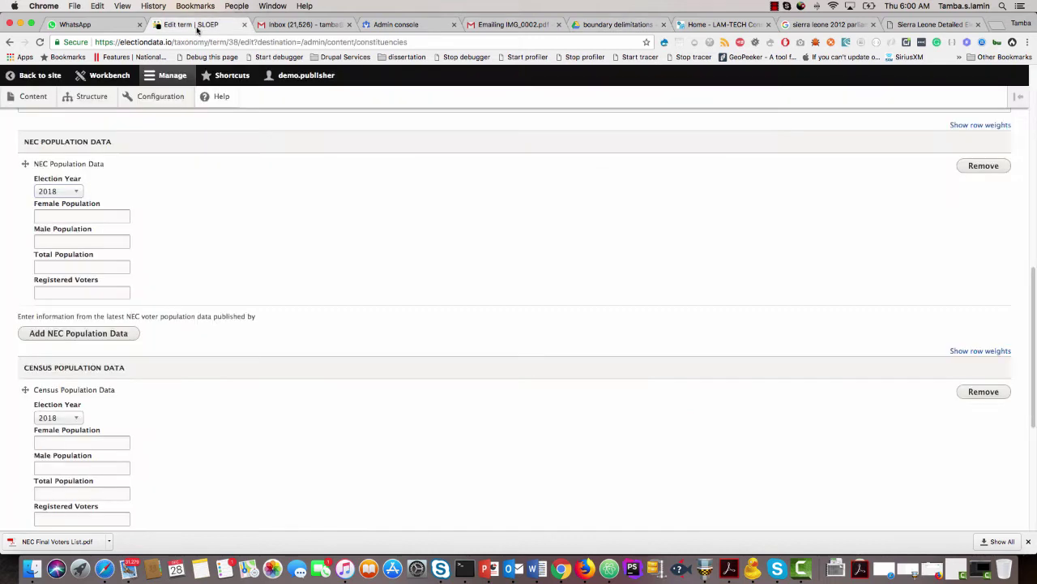
Paste 50950 into the NEC Total Population field of Constituency 001.
click(57, 267)
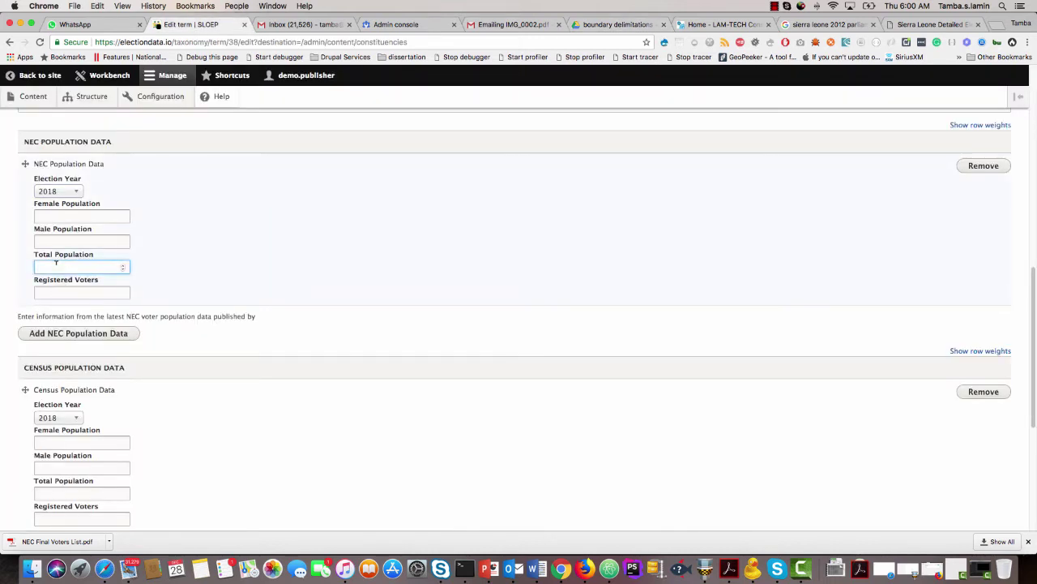
key(super+v)
click(614, 25)
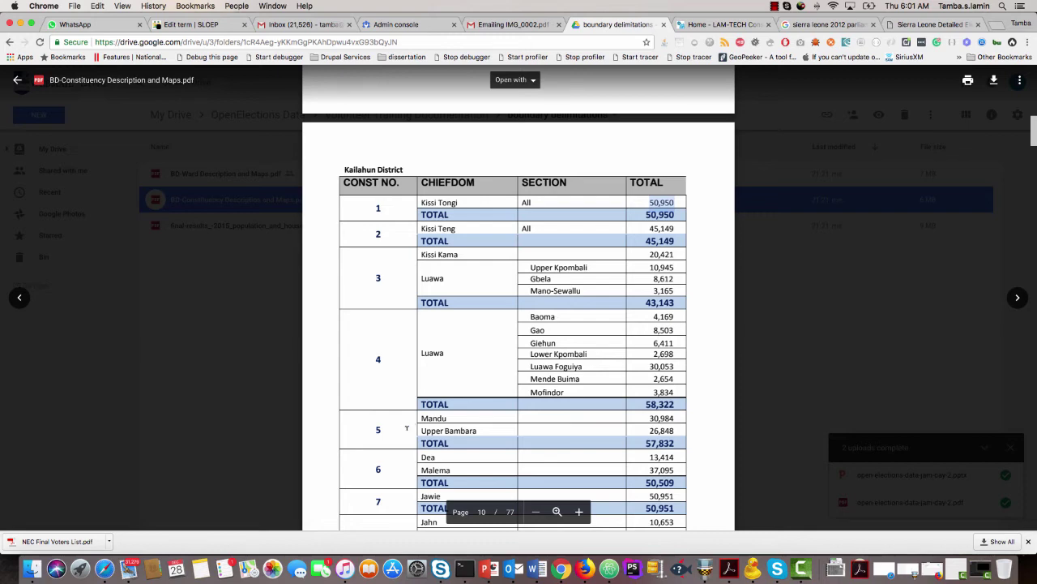
Scroll the PDF to review the Kailahun Constituencies map and Kenema table, then return to the edit form.
scroll(413, 425, down, 10)
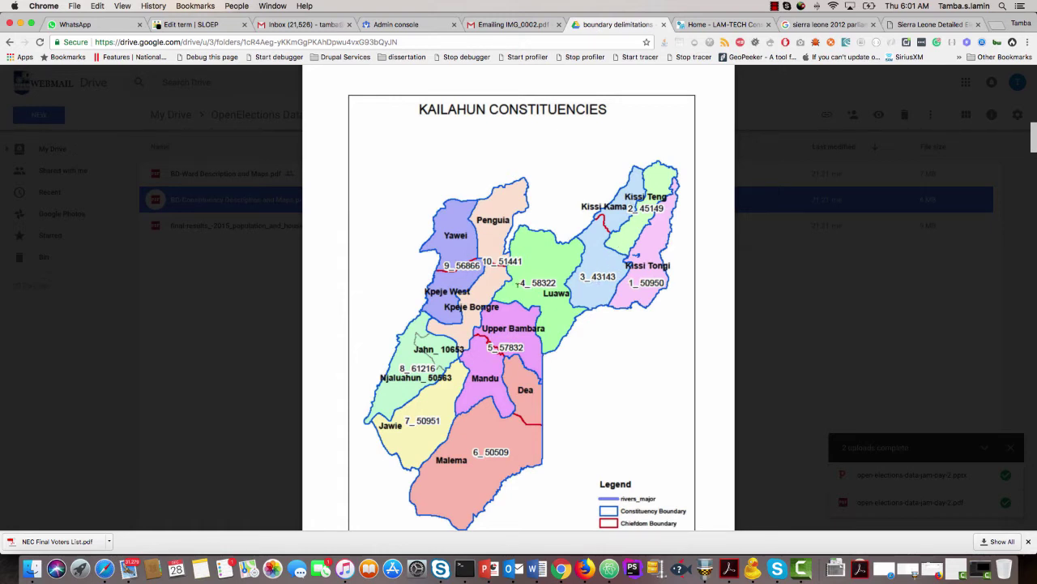
scroll(542, 330, down, 10)
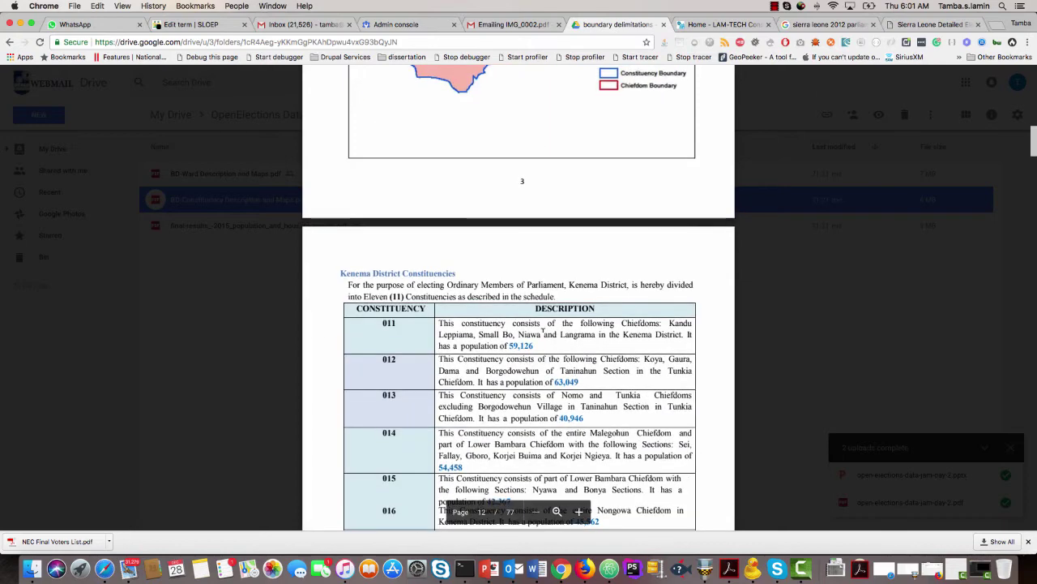
scroll(542, 329, up, 10)
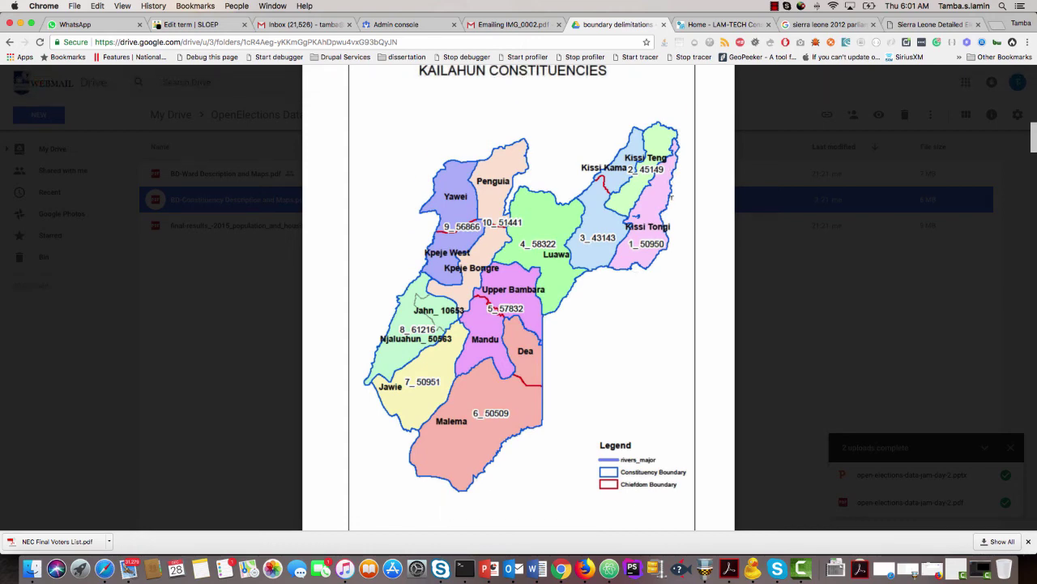
click(190, 25)
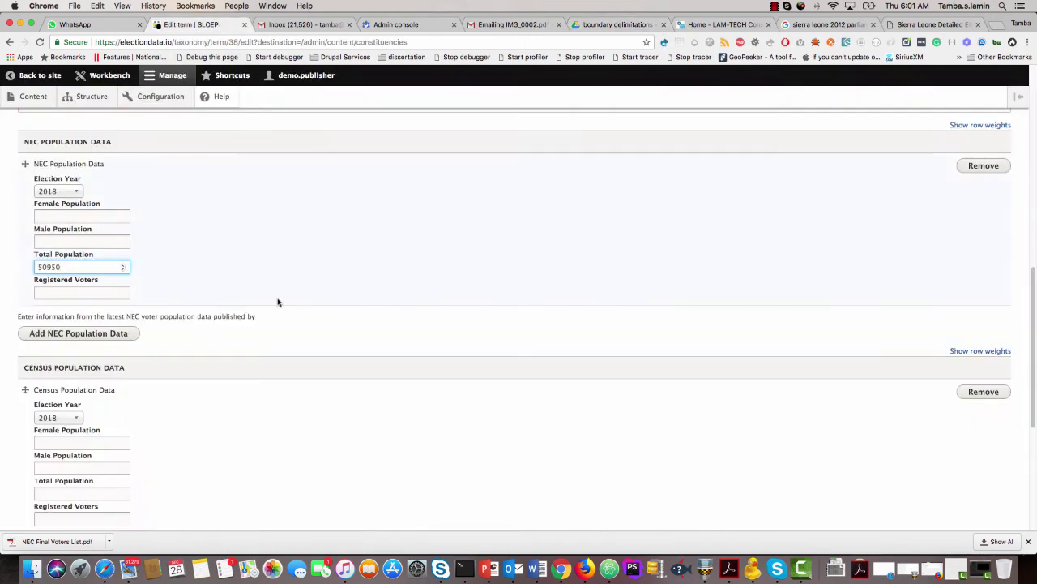
Search 'kailahu' in Point on the Map and pin Kailahun, Sierra Leone.
scroll(279, 303, up, 5)
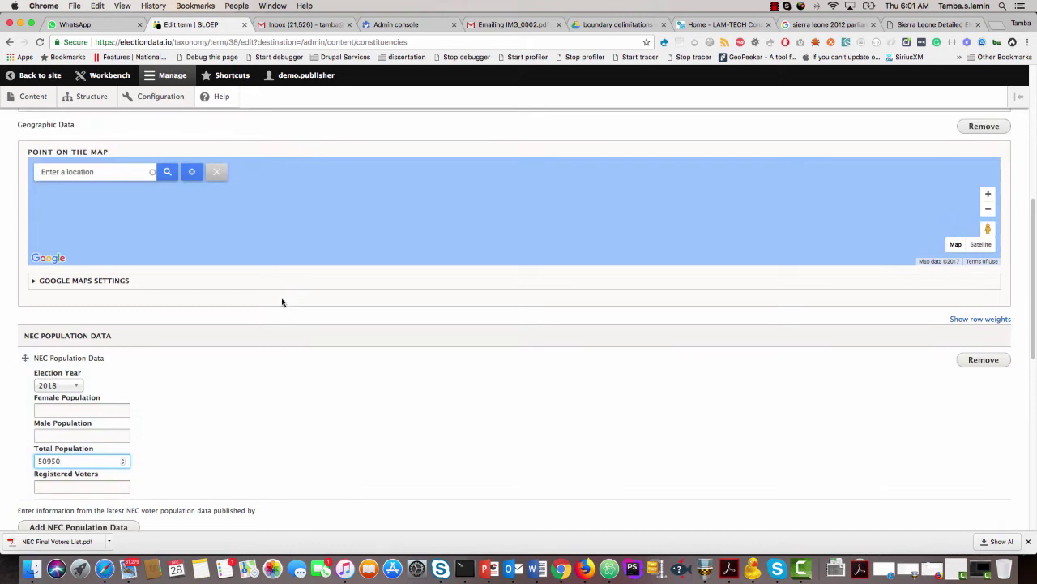
click(111, 171)
text(k)
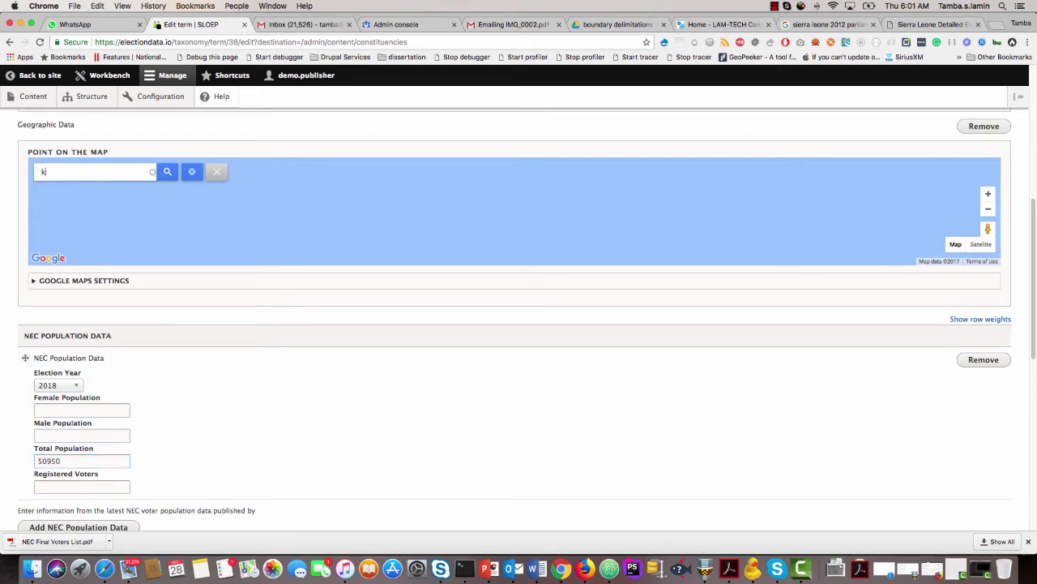
text(ailahun)
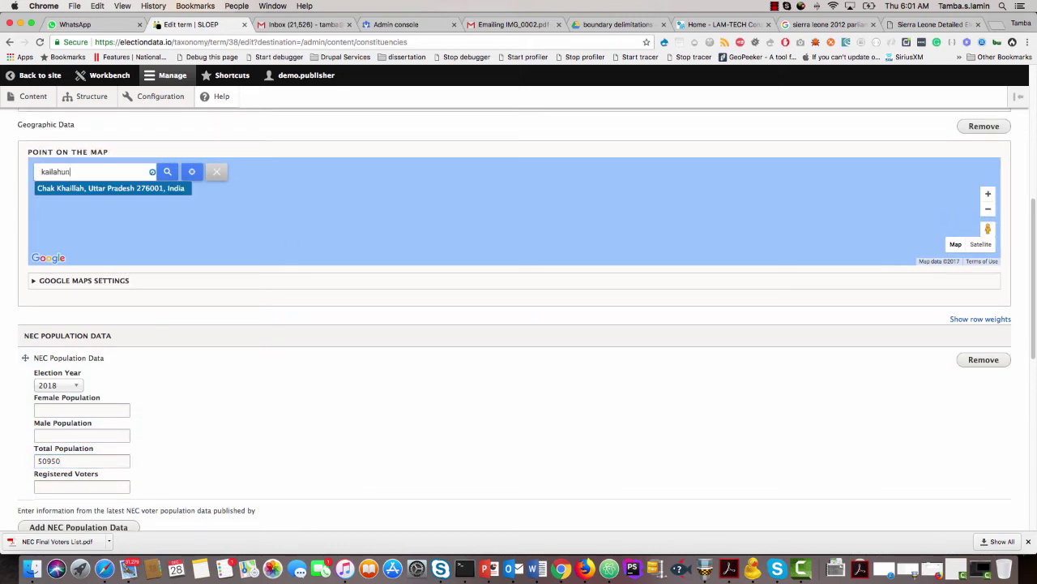
click(107, 191)
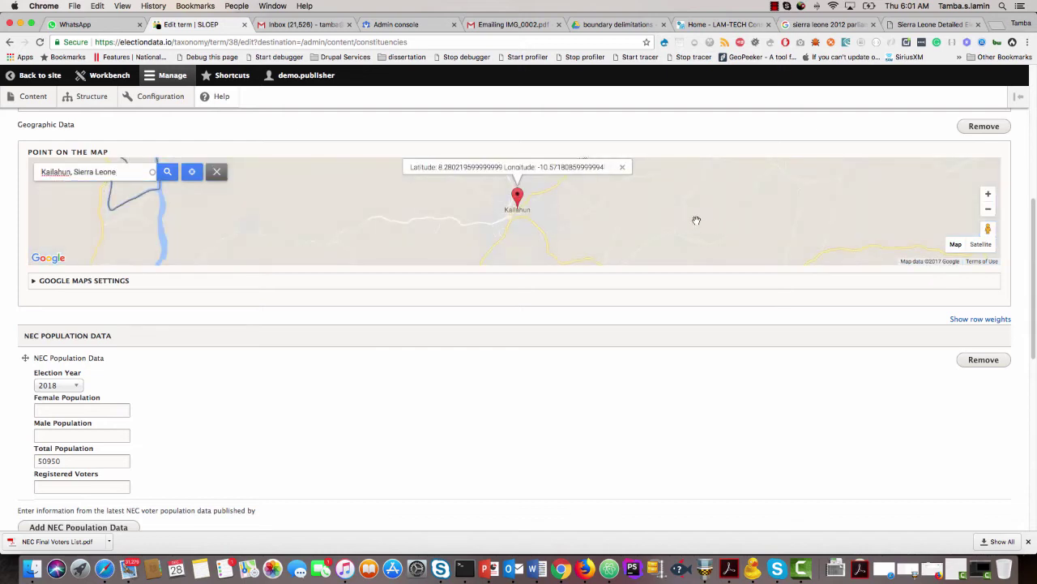
click(988, 210)
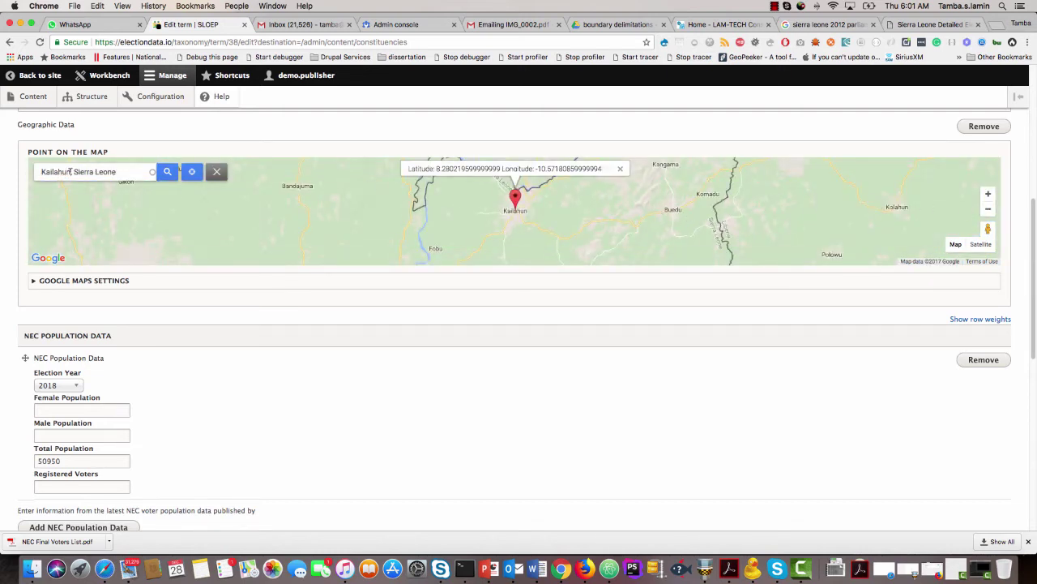
Re-pin the point to Buedu, Sierra Leone (8.2815, -10.3708) and zoom out to a regional view.
drag(70, 172, 31, 171)
text(buedu)
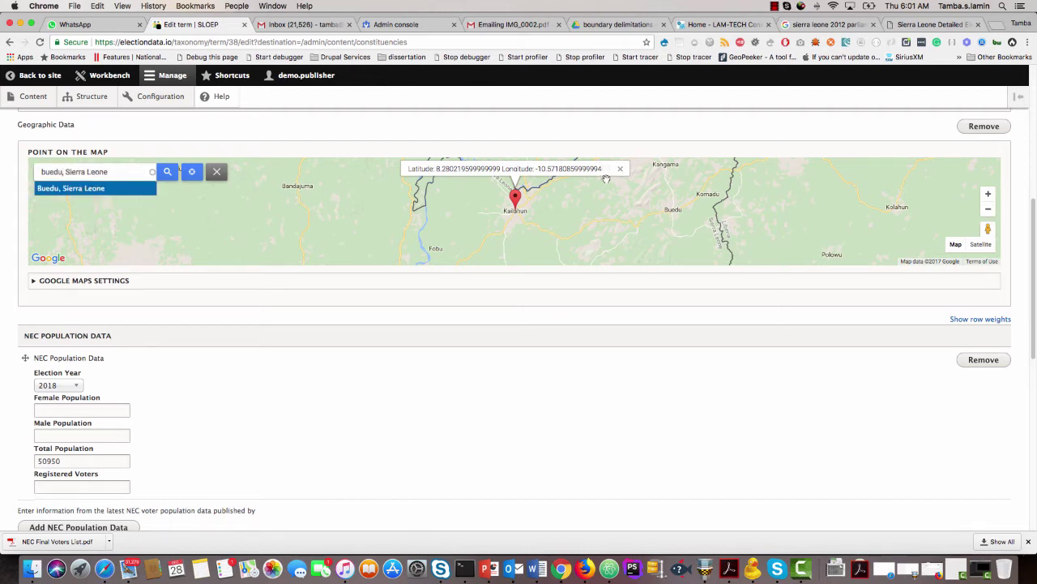
click(83, 188)
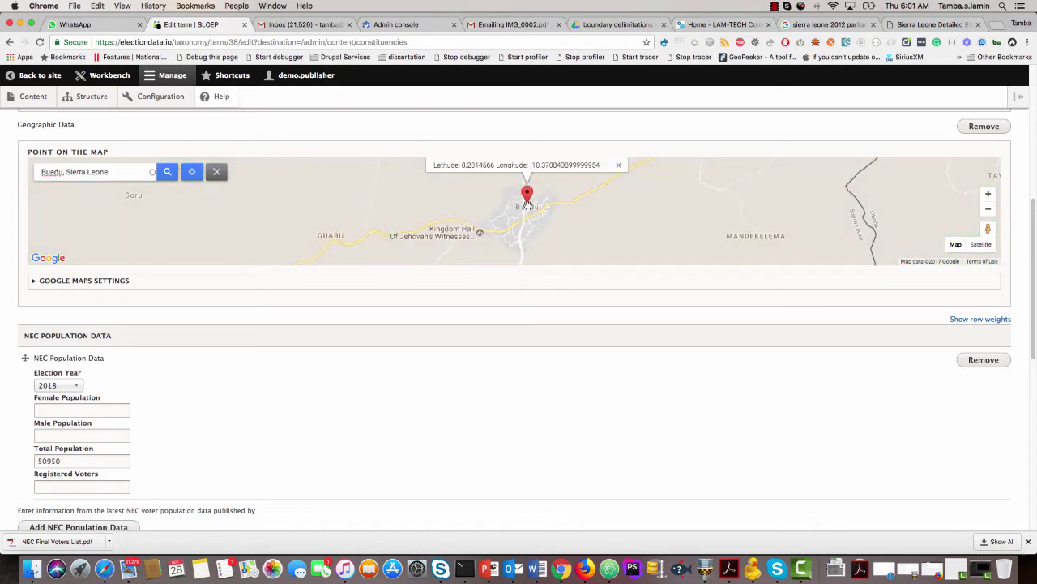
click(988, 210)
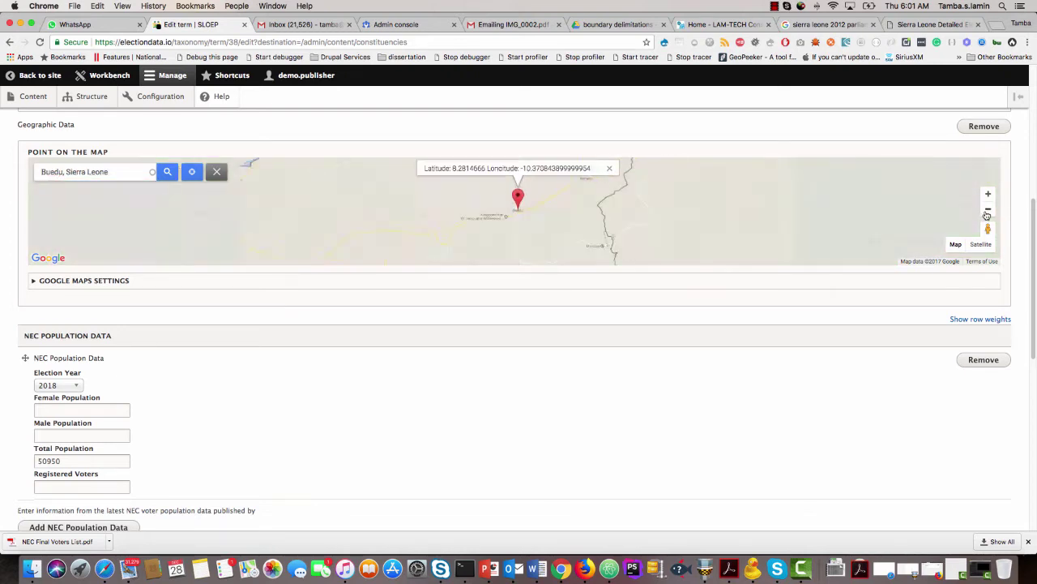
click(987, 210)
drag(560, 207, 551, 250)
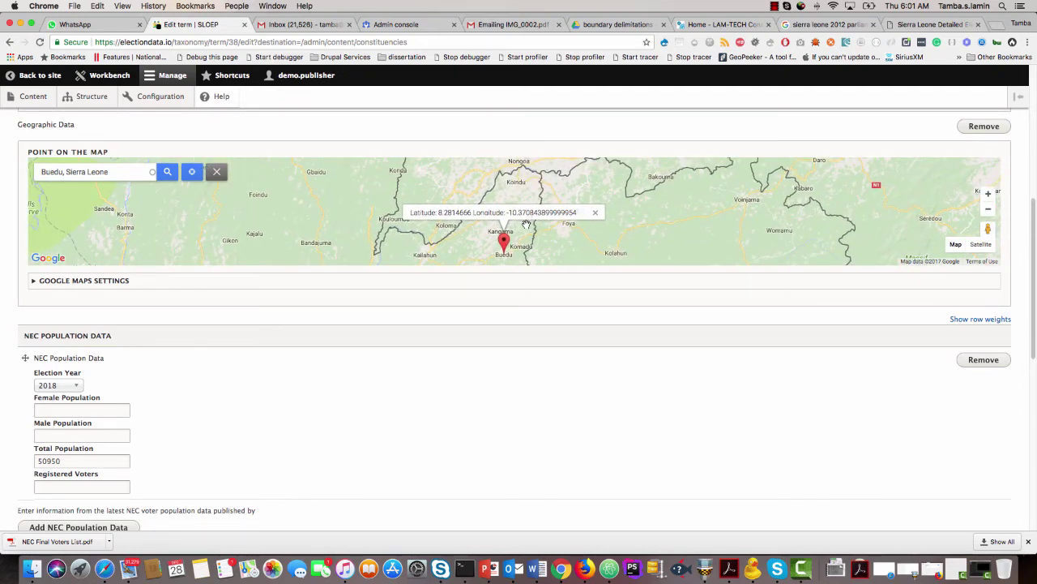
Set Constituency 001's data source to NEC and save the term.
scroll(236, 389, down, 5)
scroll(237, 389, down, 7)
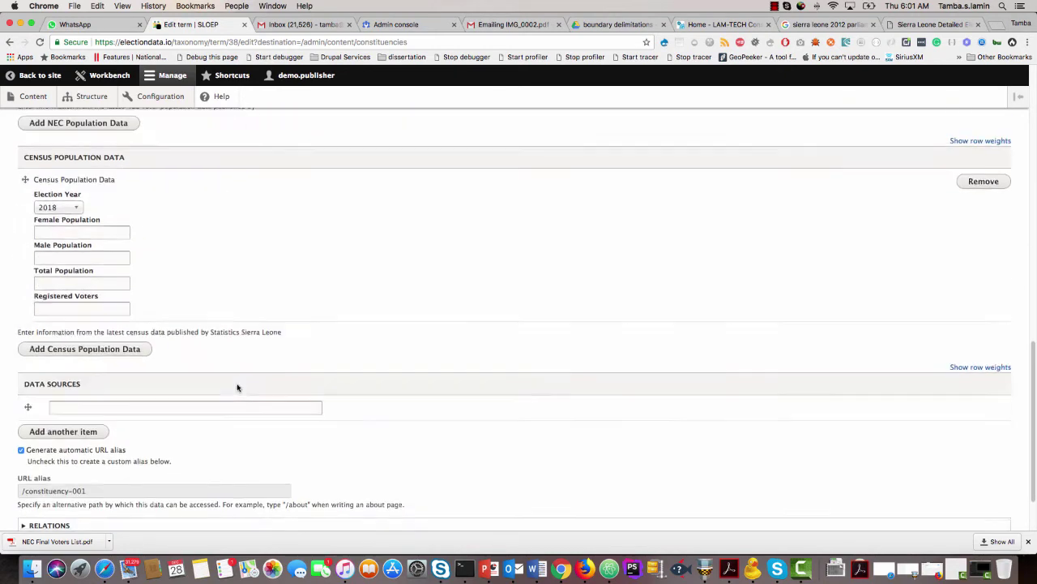
click(118, 331)
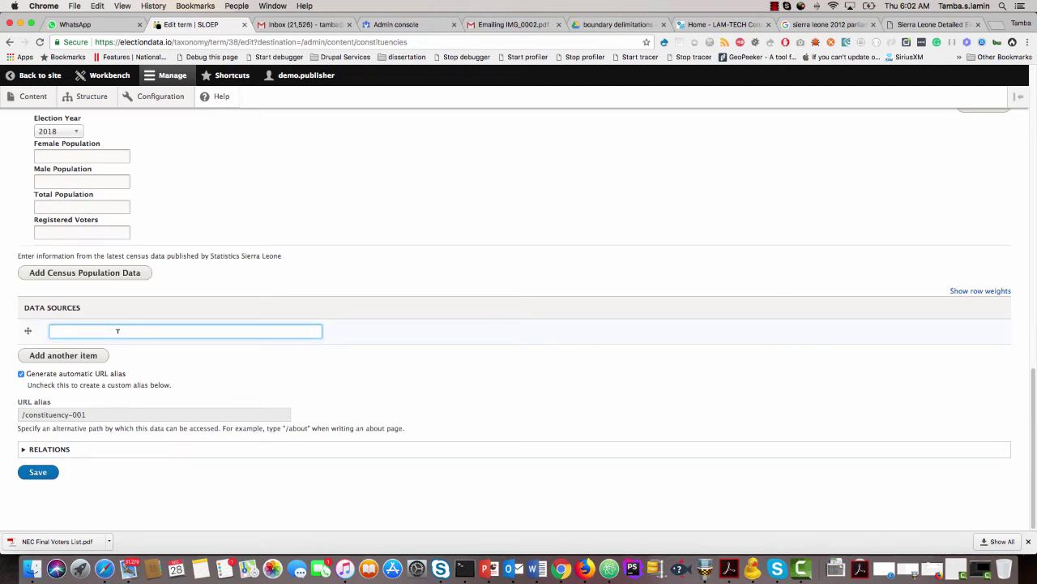
text(NEC)
click(124, 345)
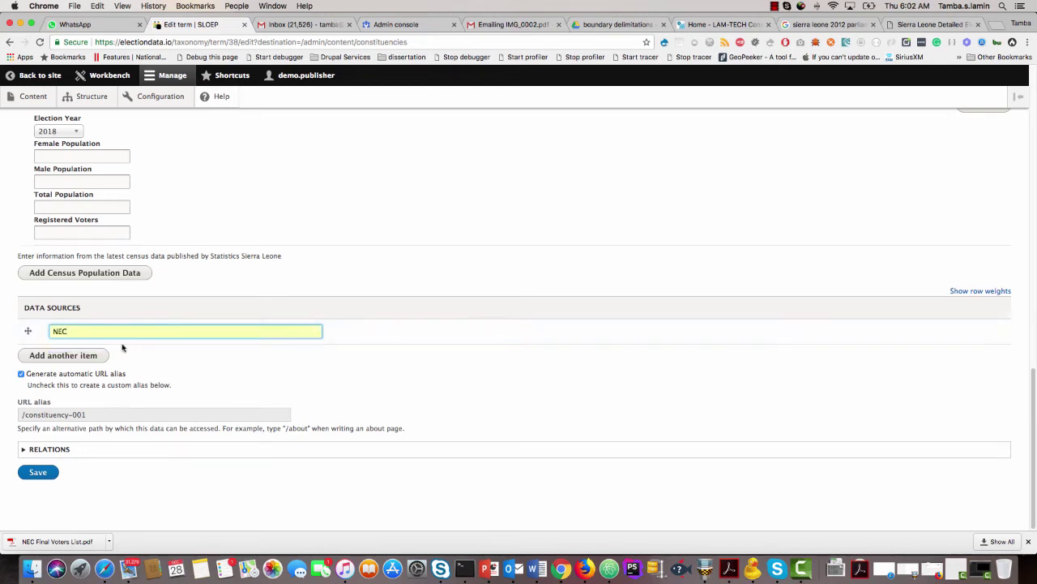
click(38, 472)
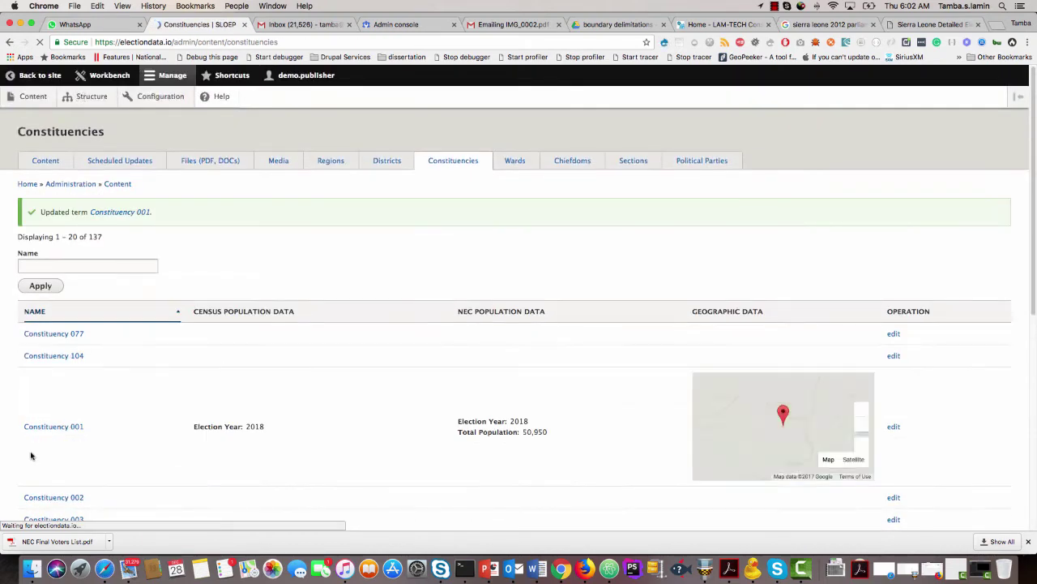
scroll(31, 454, down, 2)
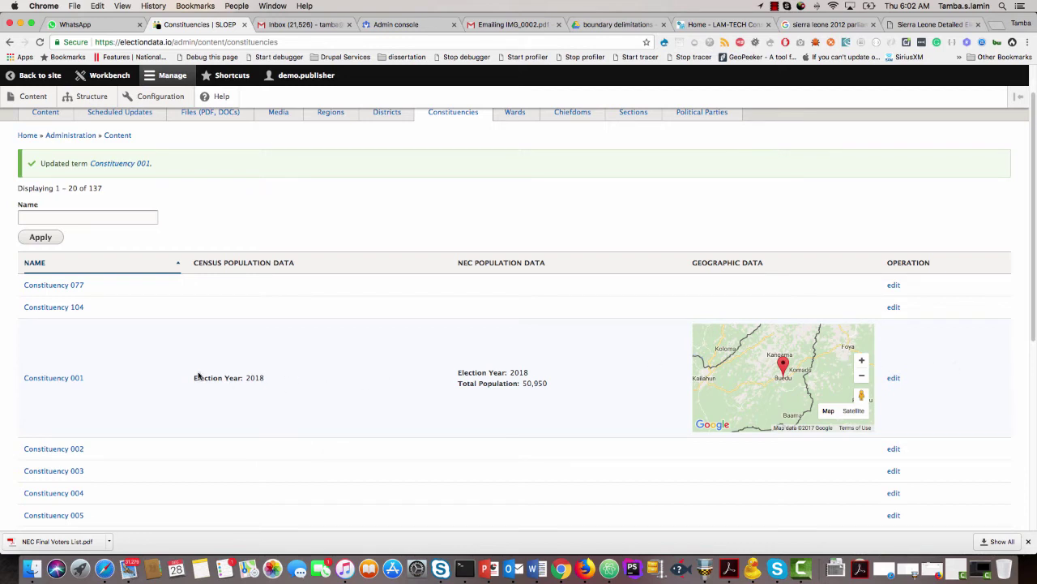
Open the Bombali row from the 18-entry Districts list for editing.
scroll(116, 393, down, 4)
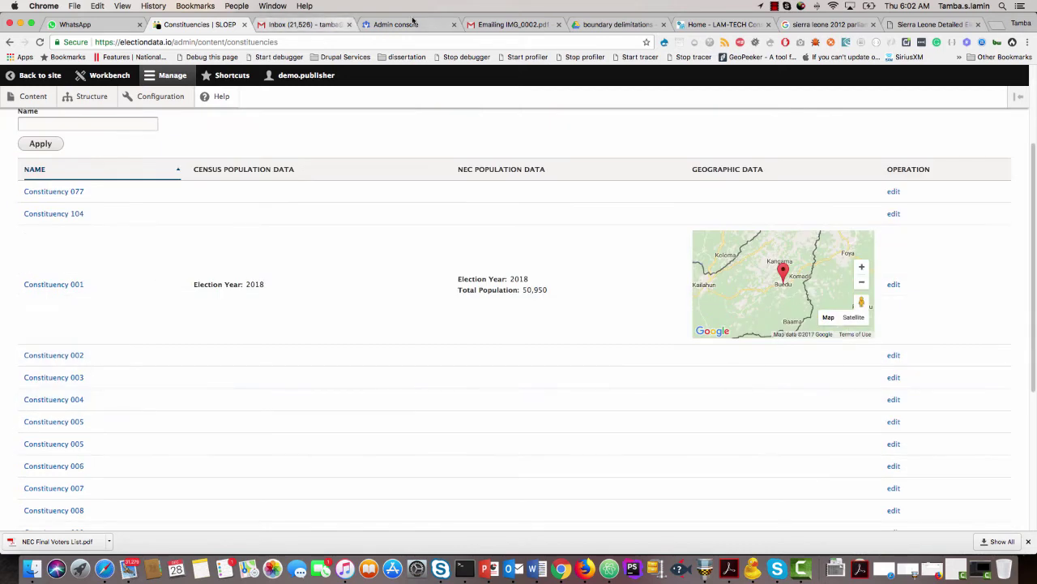
scroll(324, 237, up, 6)
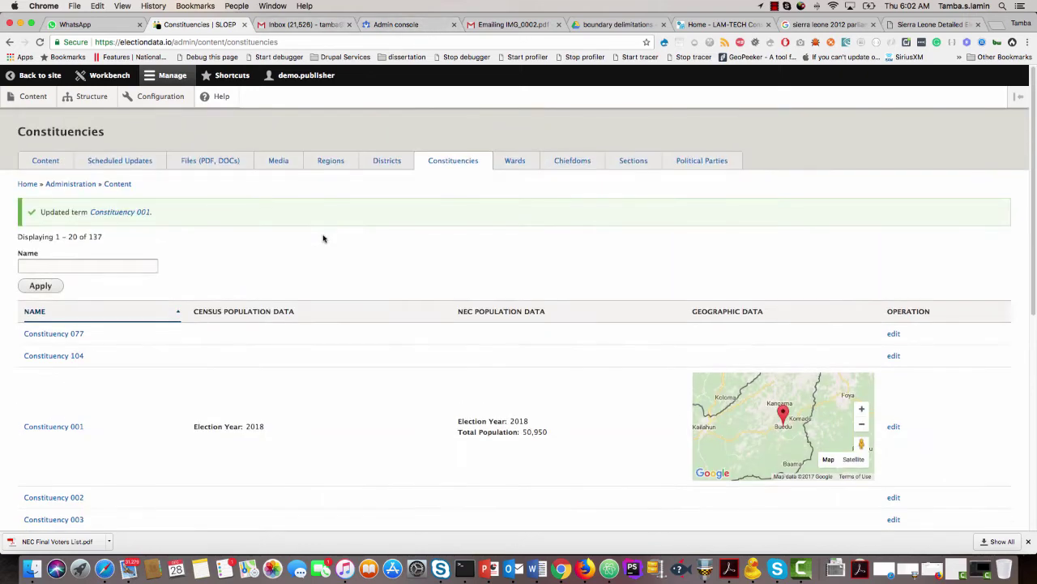
click(396, 165)
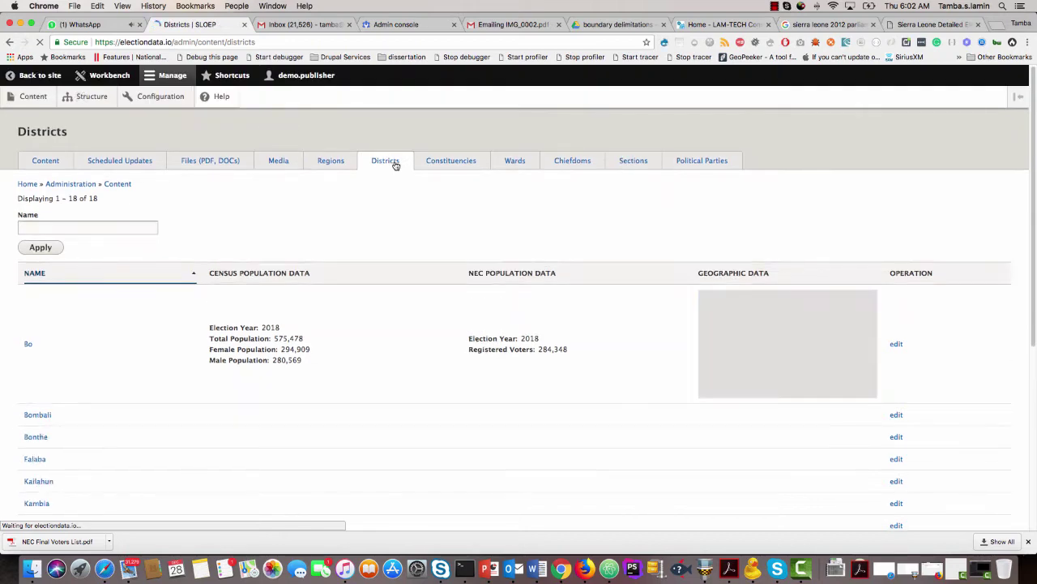
scroll(356, 258, down, 3)
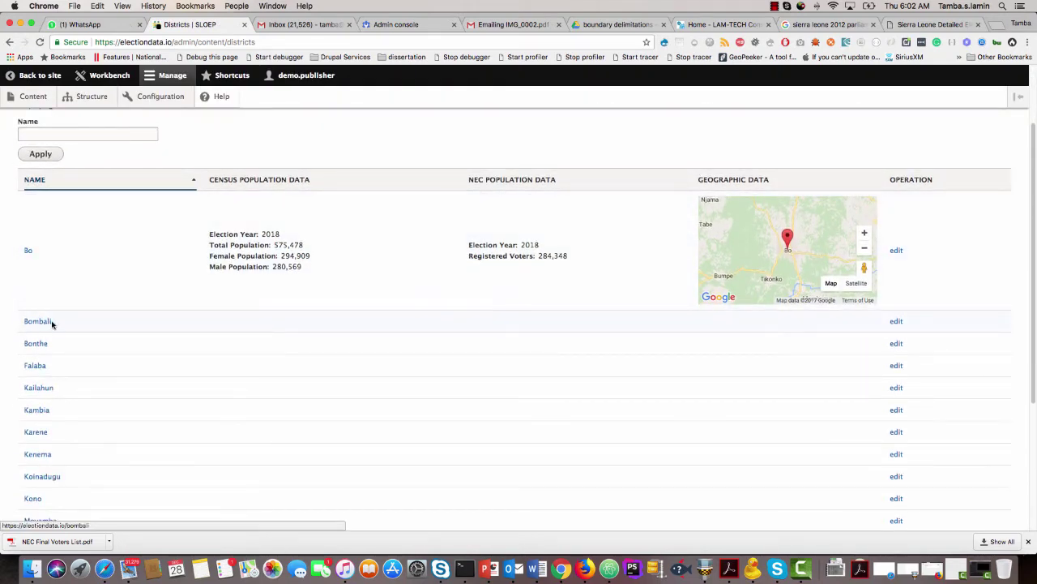
drag(51, 323, 27, 320)
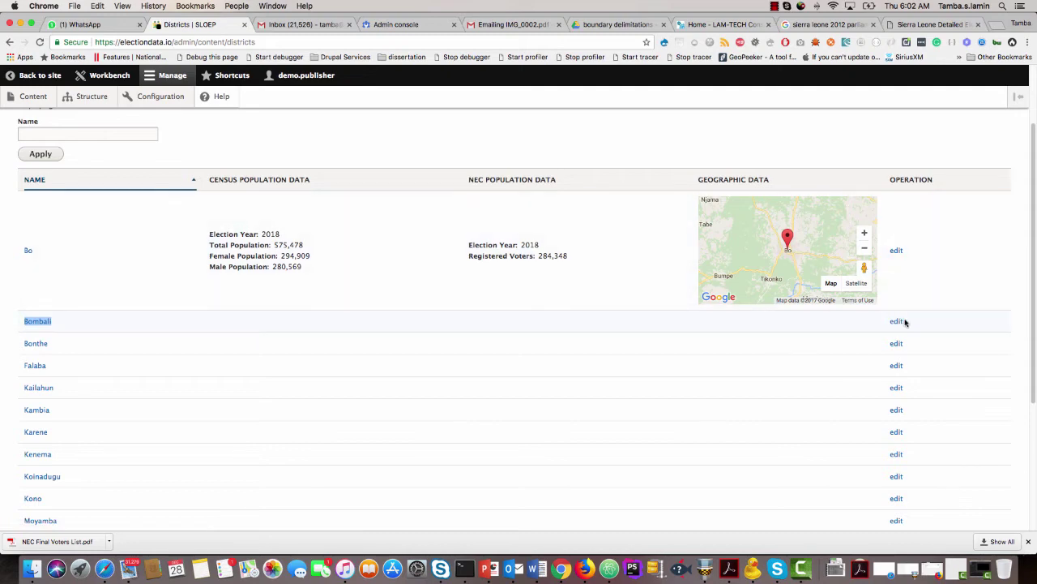
click(896, 323)
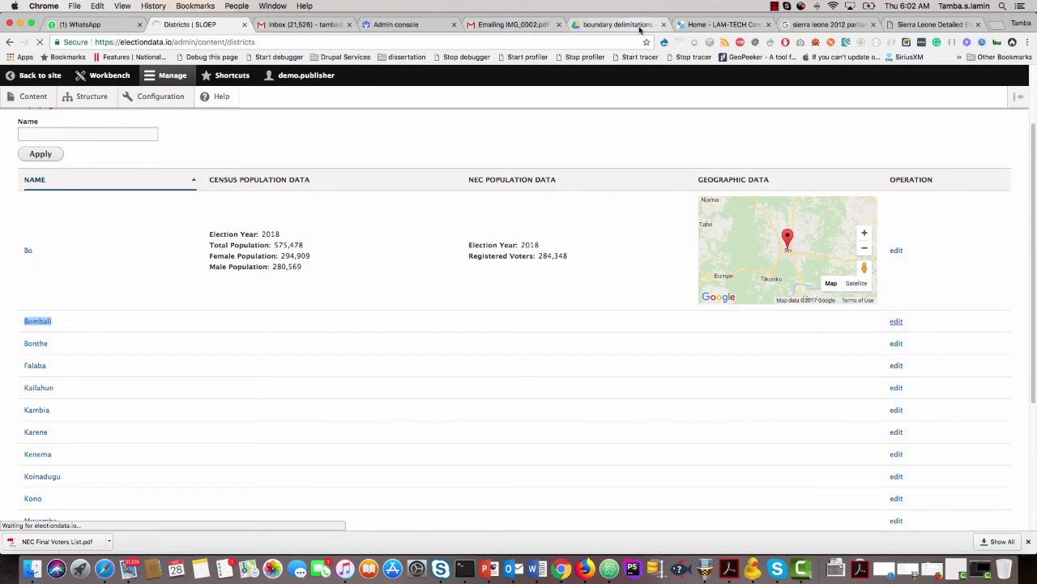
click(640, 29)
Search the constituency PDF for 'bombal' and select the Bombali District paragraph on page 23.
scroll(575, 270, up, 15)
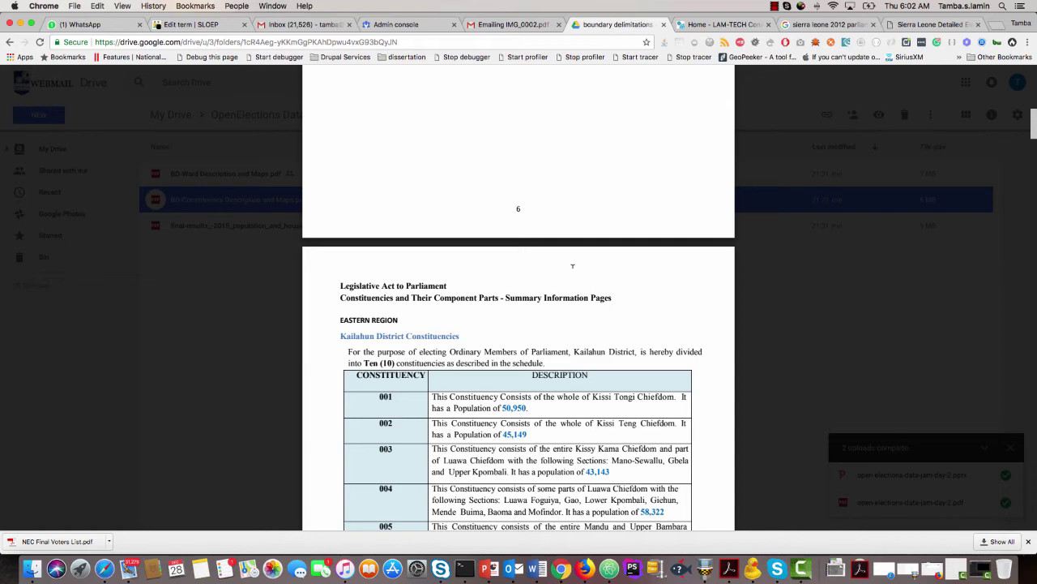
scroll(573, 265, up, 2)
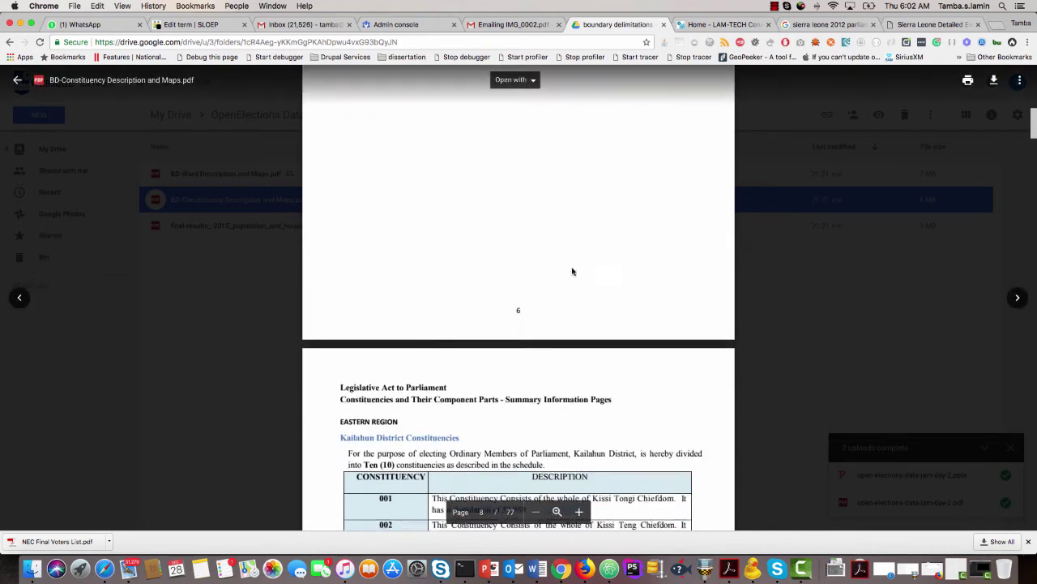
scroll(572, 265, down, 10)
scroll(572, 265, down, 20)
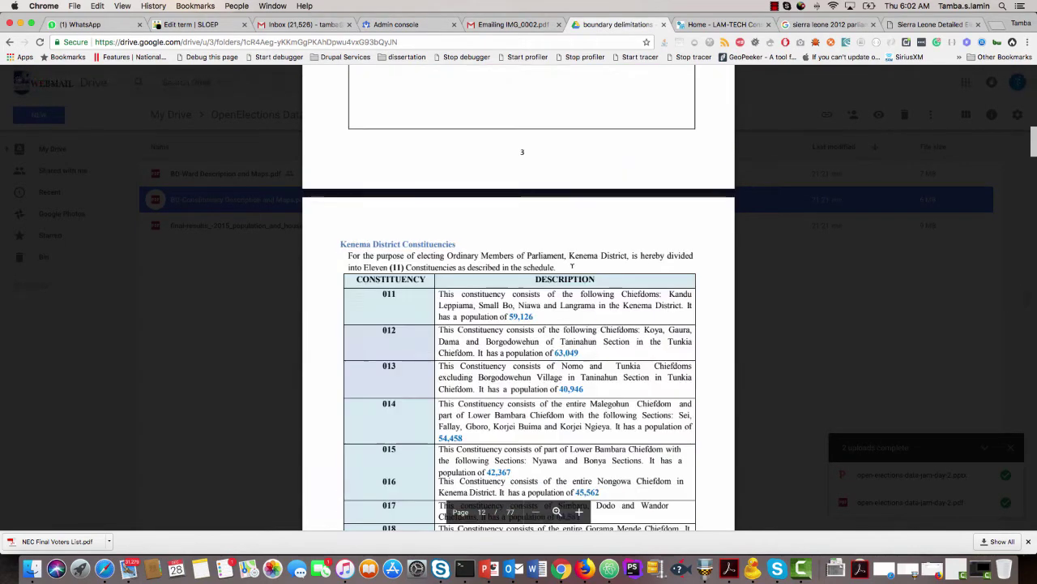
scroll(572, 265, down, 15)
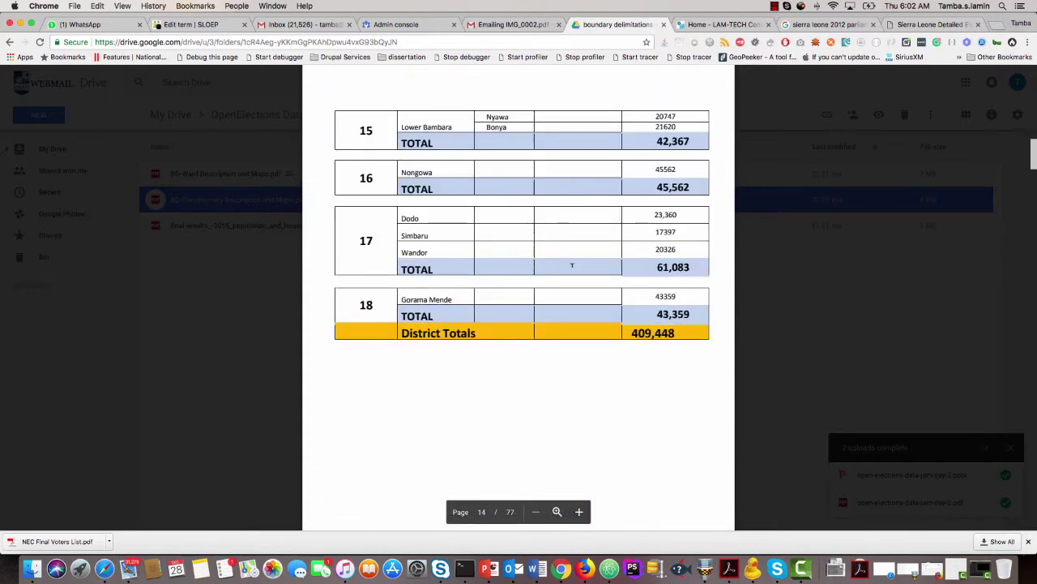
key(super+f)
text(b)
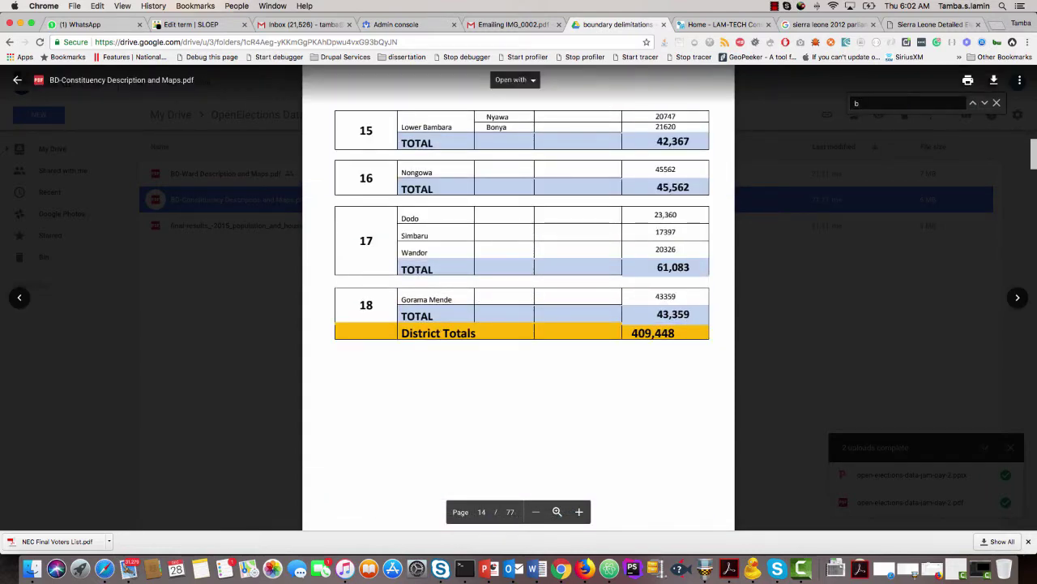
text(ombal)
key(Return)
key(Return)
key(Return)
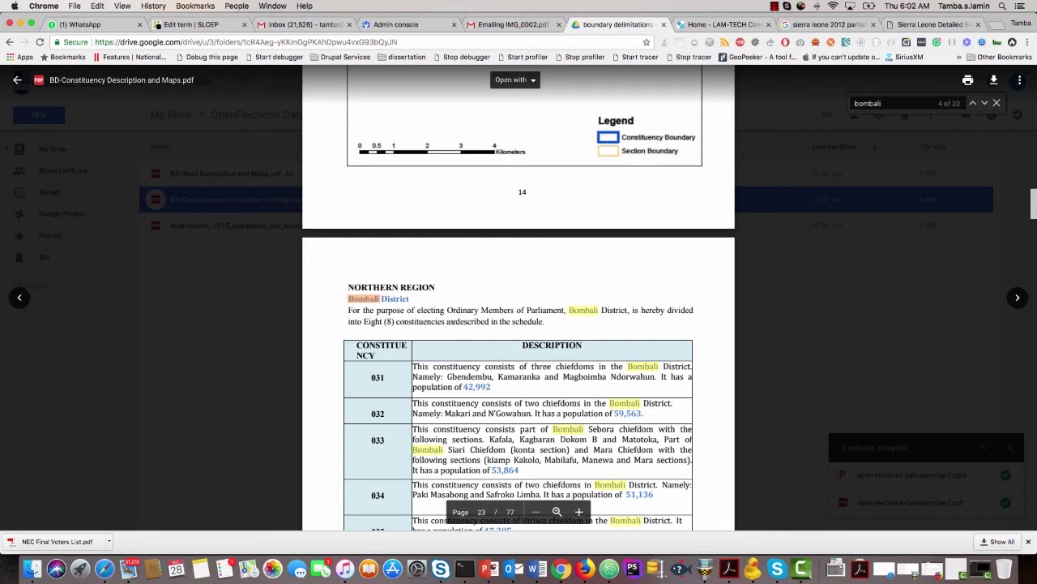
drag(545, 320, 351, 309)
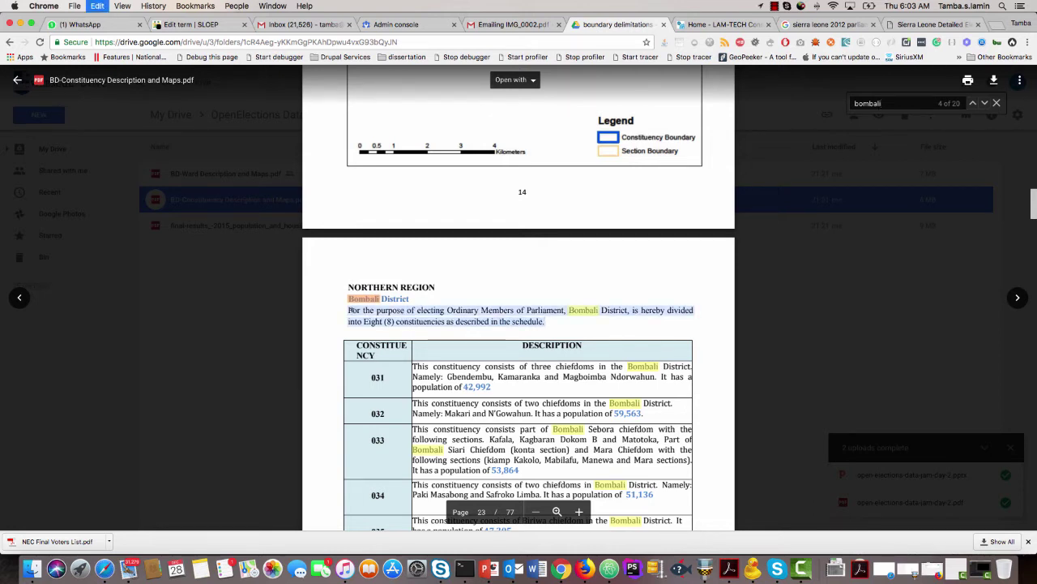
Paste the Bombali paragraph into the district Description and join it into one line.
click(199, 26)
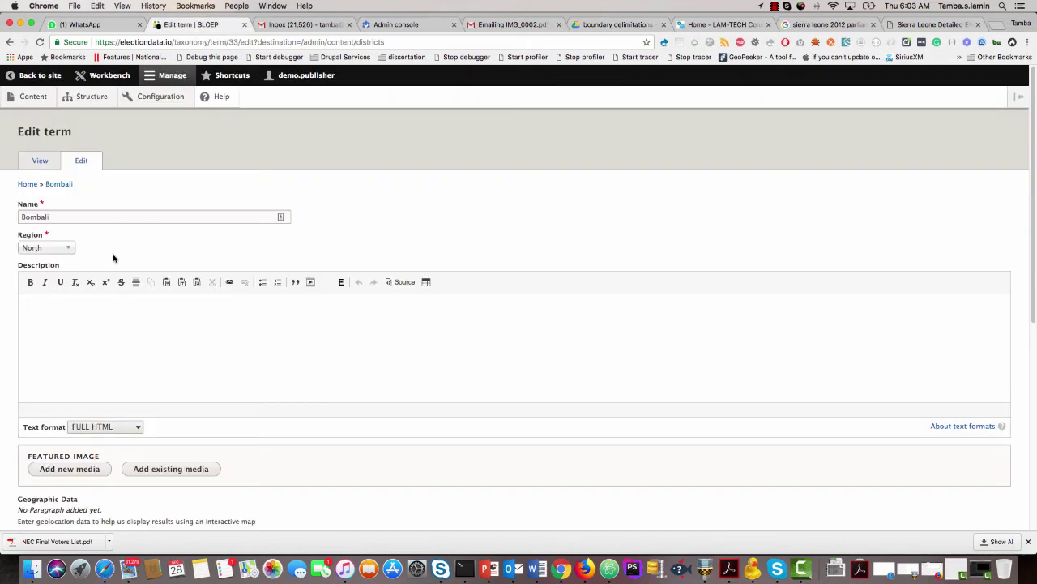
click(97, 302)
key(super+v)
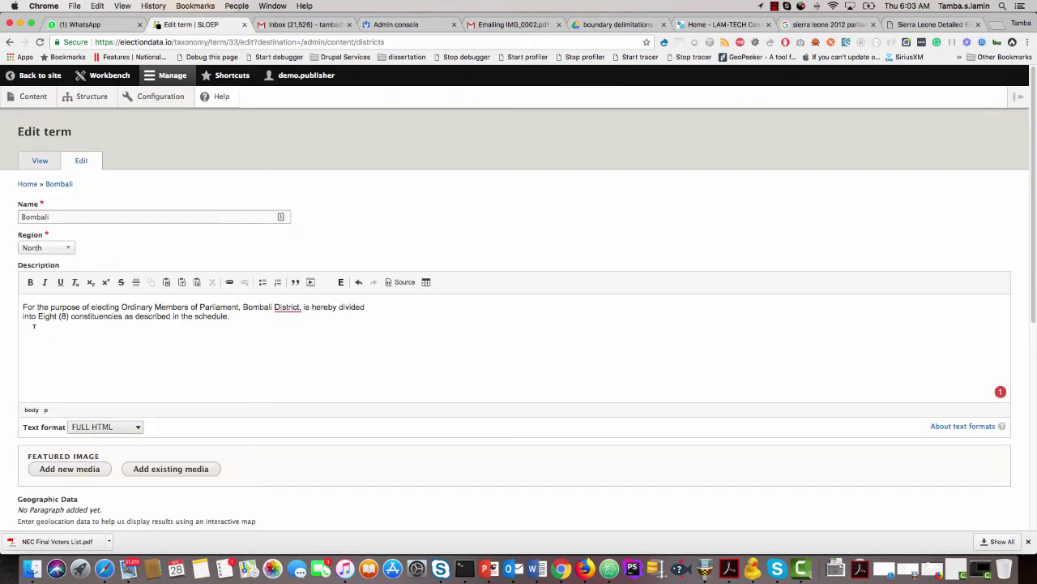
key(BackSpace)
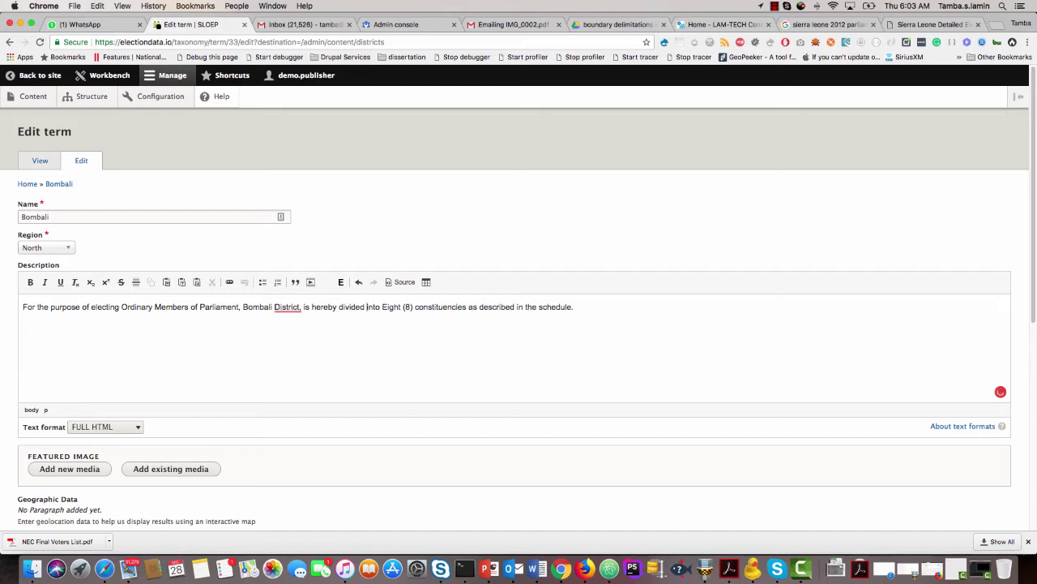
Begin adding an existing media item as Bombali's featured image.
scroll(93, 330, down, 2)
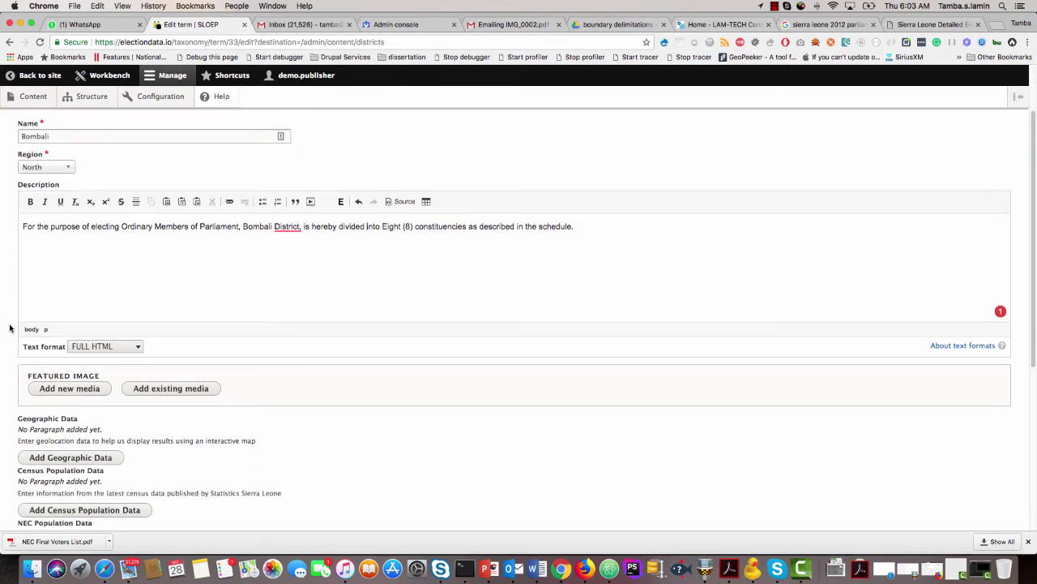
scroll(9, 327, down, 2)
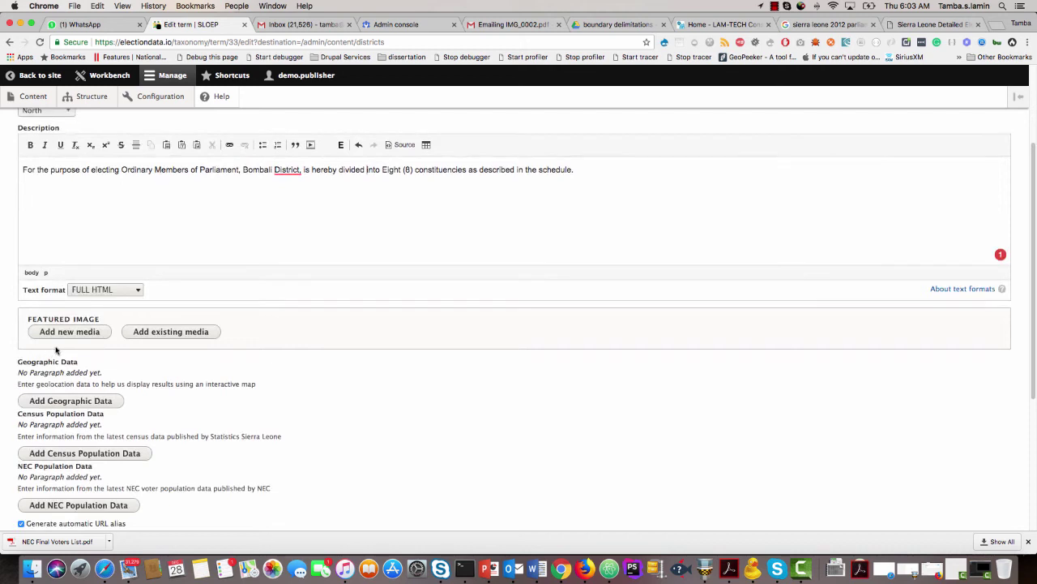
scroll(55, 350, up, 2)
click(59, 153)
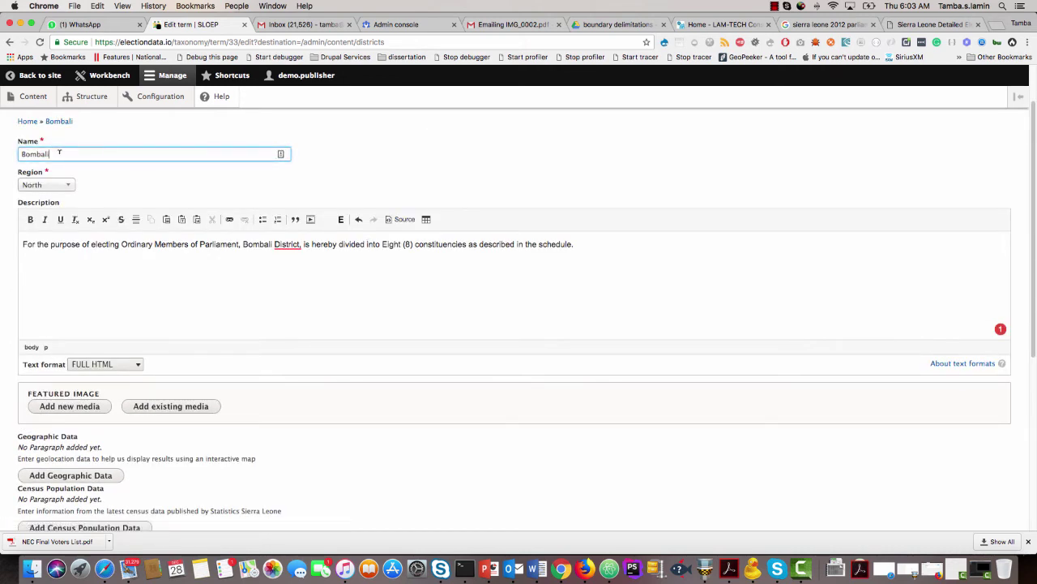
click(158, 409)
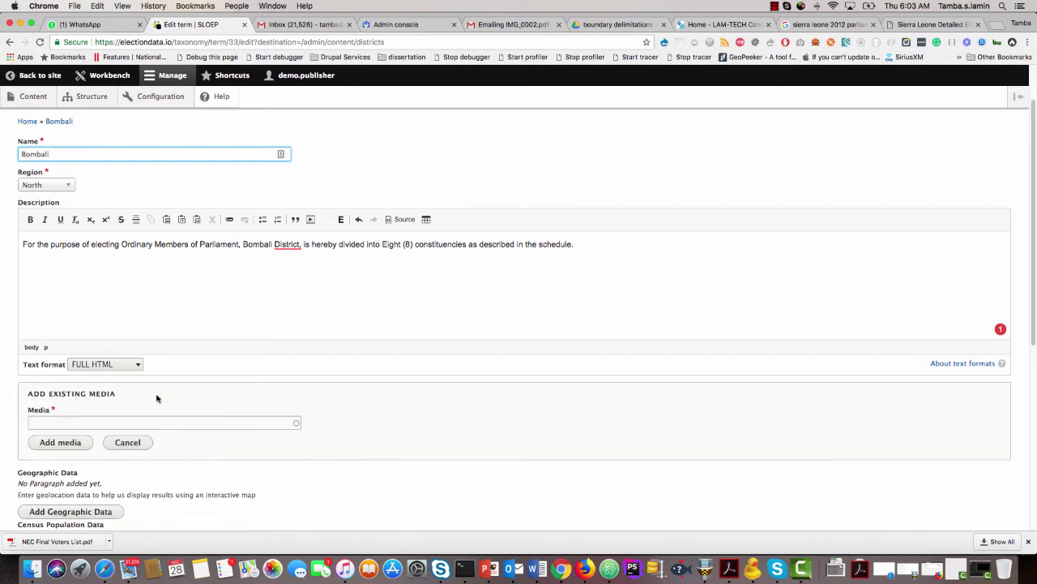
Find the Makeni media item with 'mak' and attach it as Bombali's featured image.
click(135, 418)
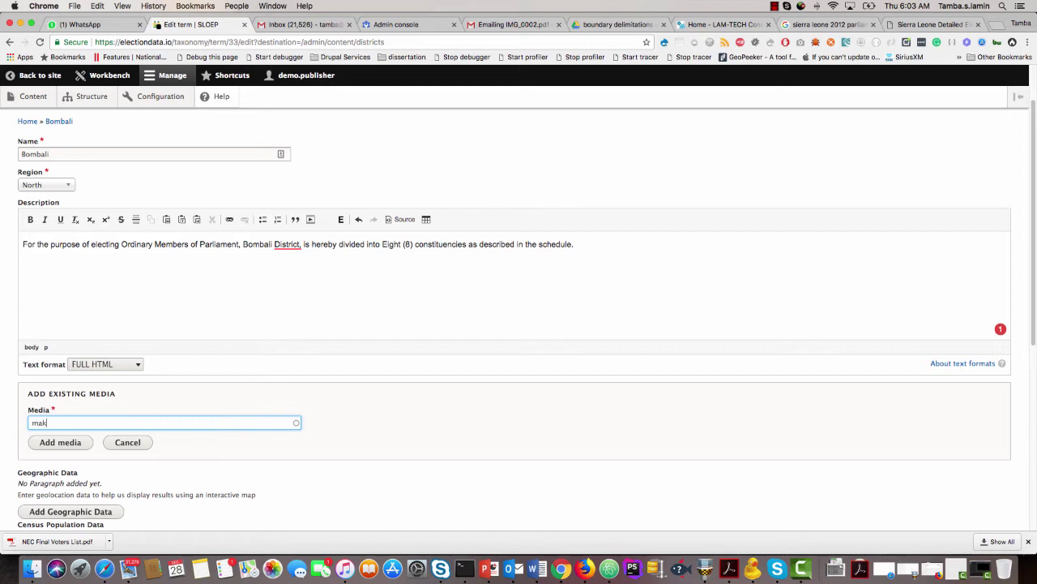
text(mak)
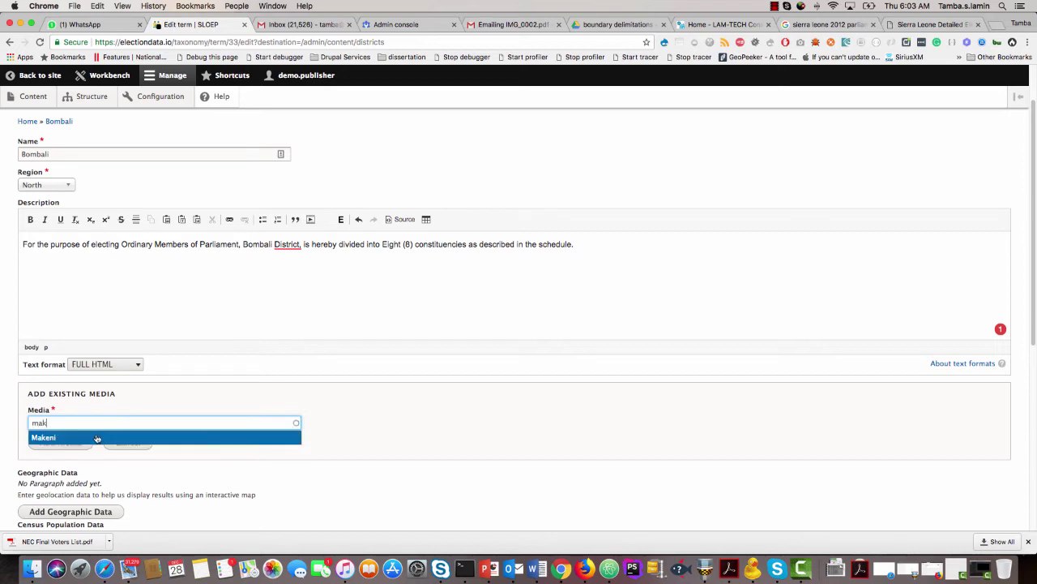
click(97, 435)
scroll(121, 399, down, 1)
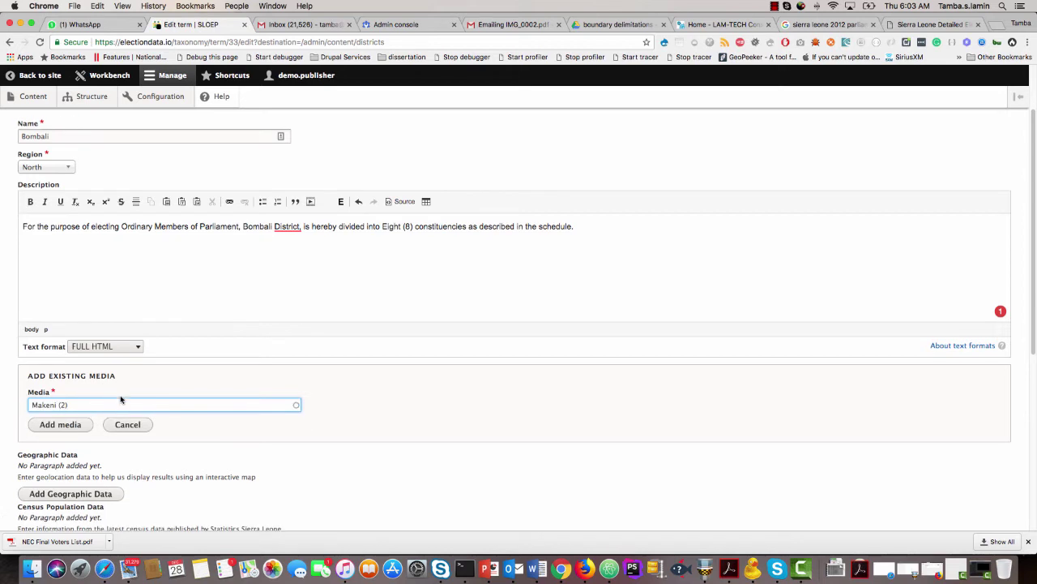
click(61, 425)
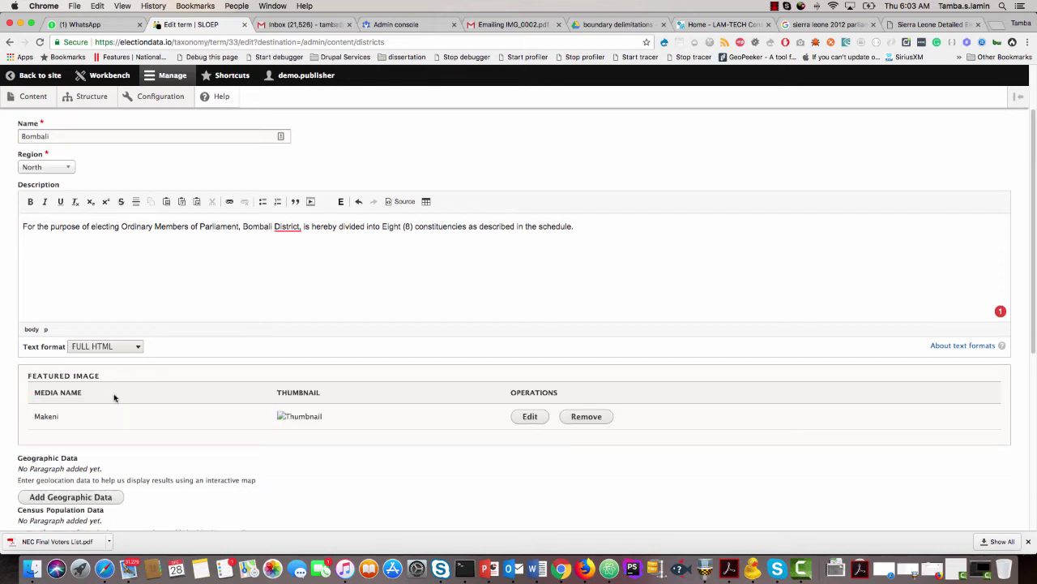
scroll(113, 399, down, 4)
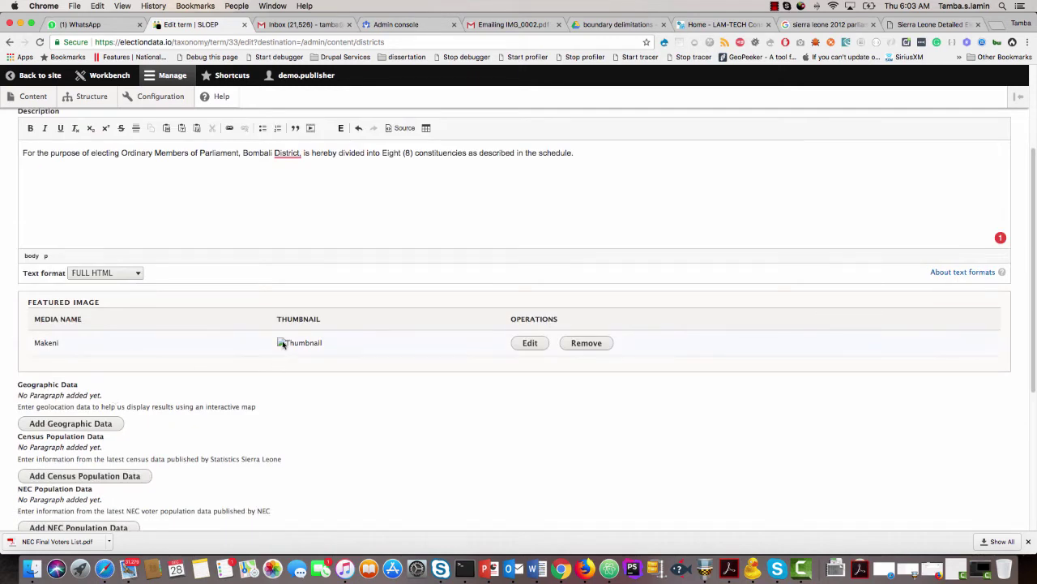
scroll(183, 365, down, 4)
Place Bombali's map point at Makeni, Sierra Leone, and add a blank census population entry.
click(80, 350)
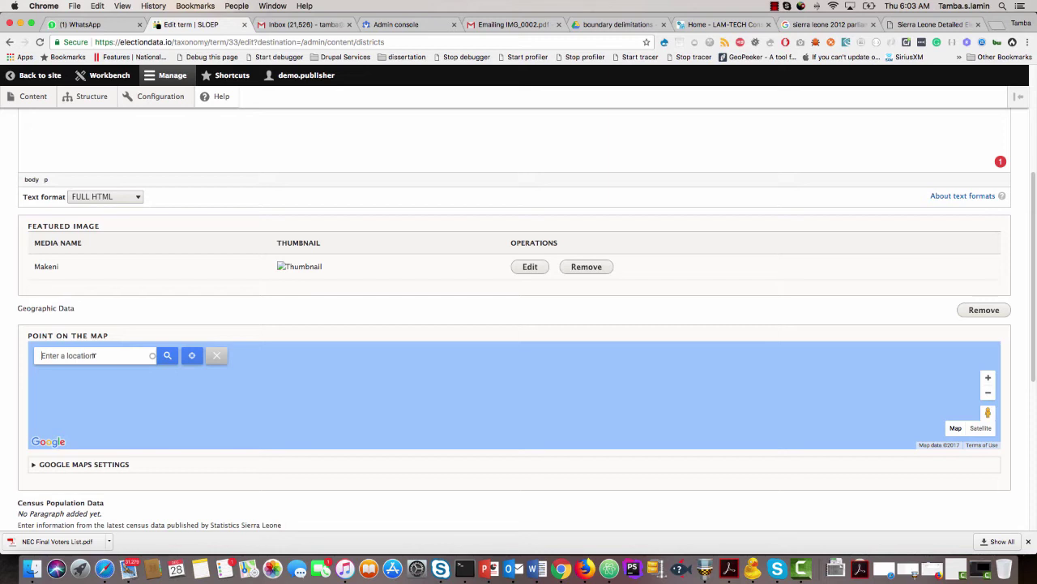
click(94, 355)
text(makeni)
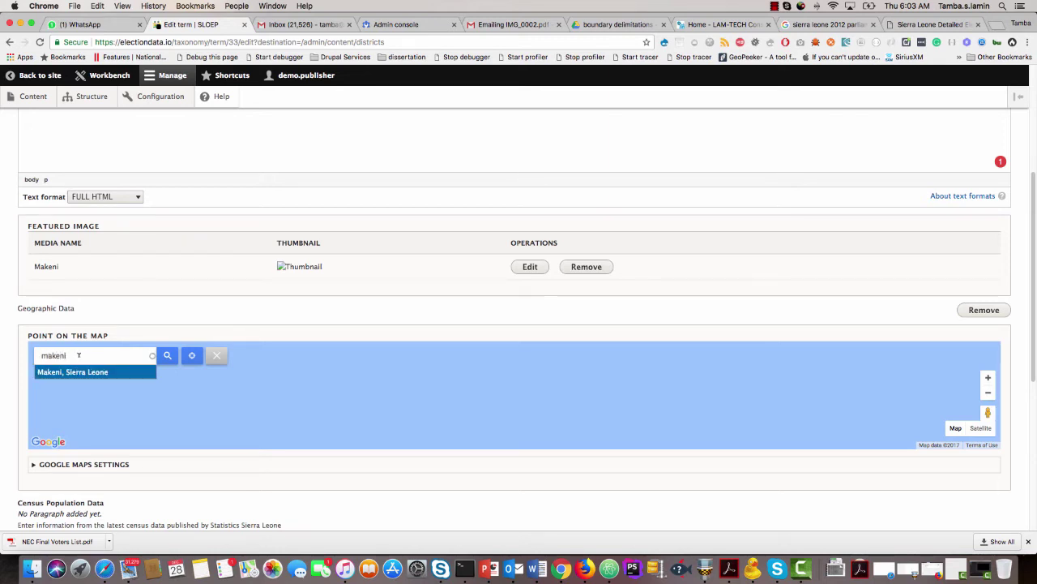
click(85, 371)
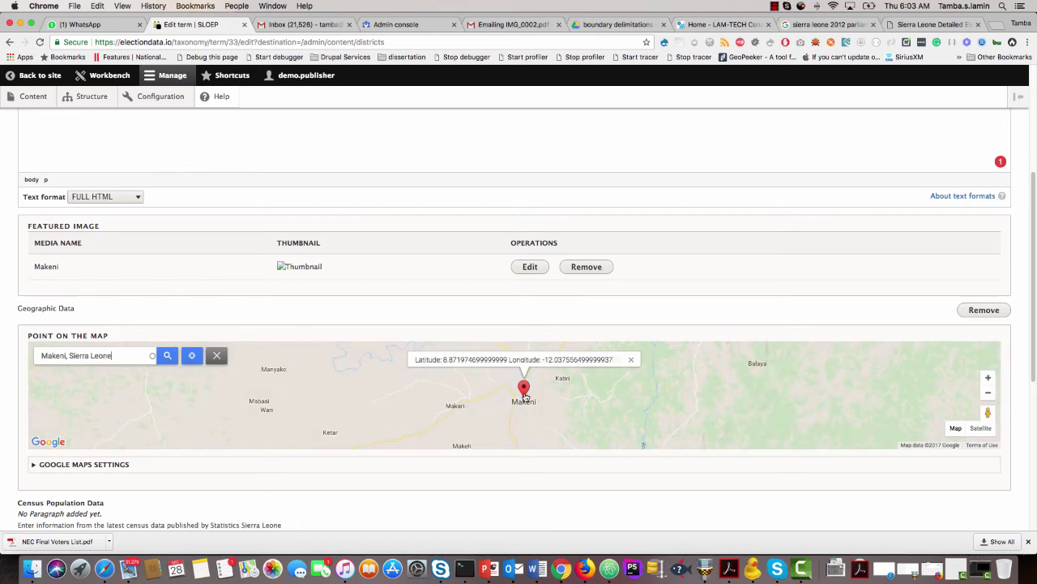
scroll(492, 466, down, 5)
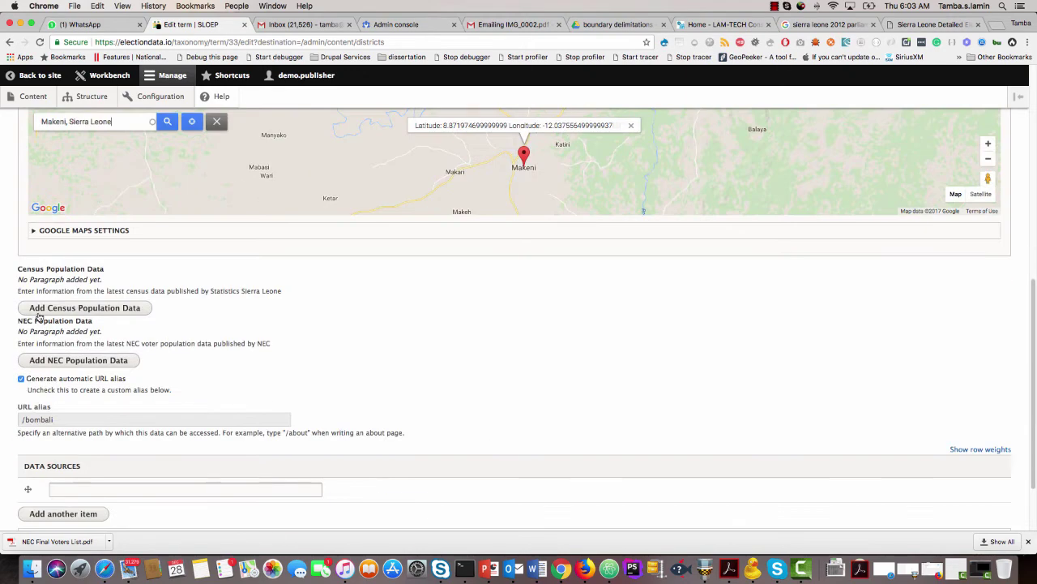
click(64, 310)
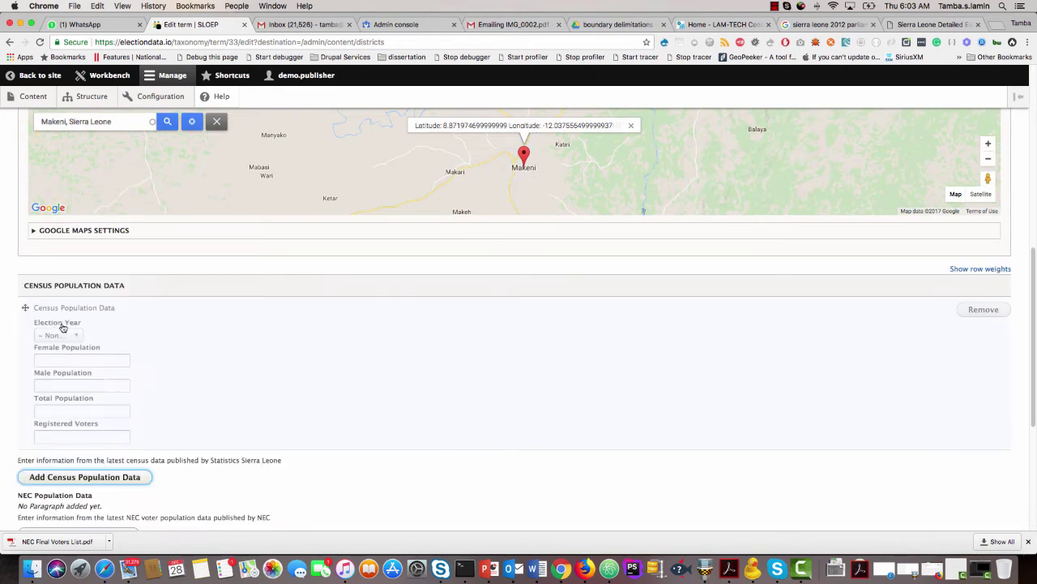
click(613, 25)
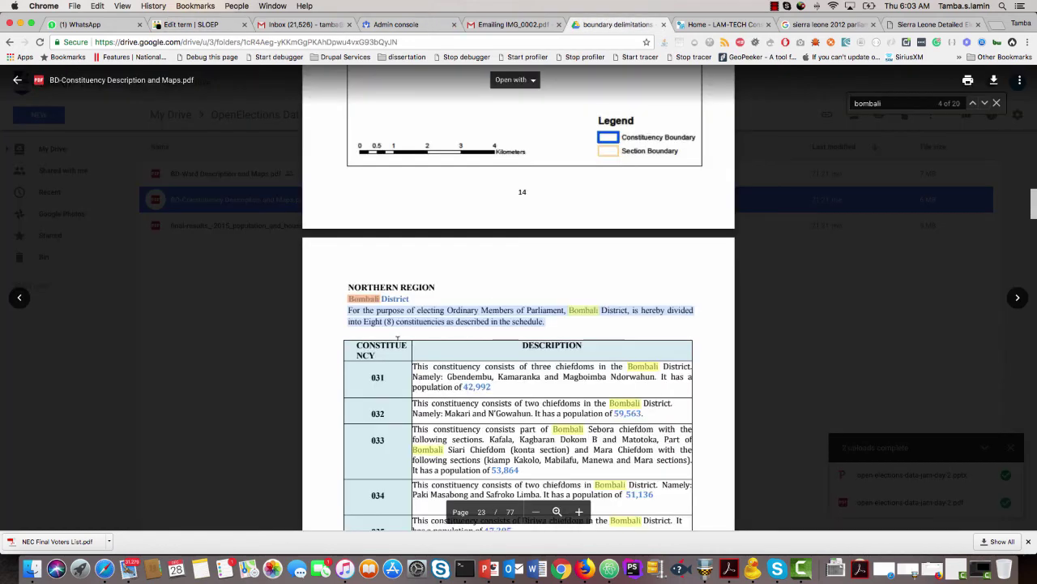
scroll(397, 337, down, 2)
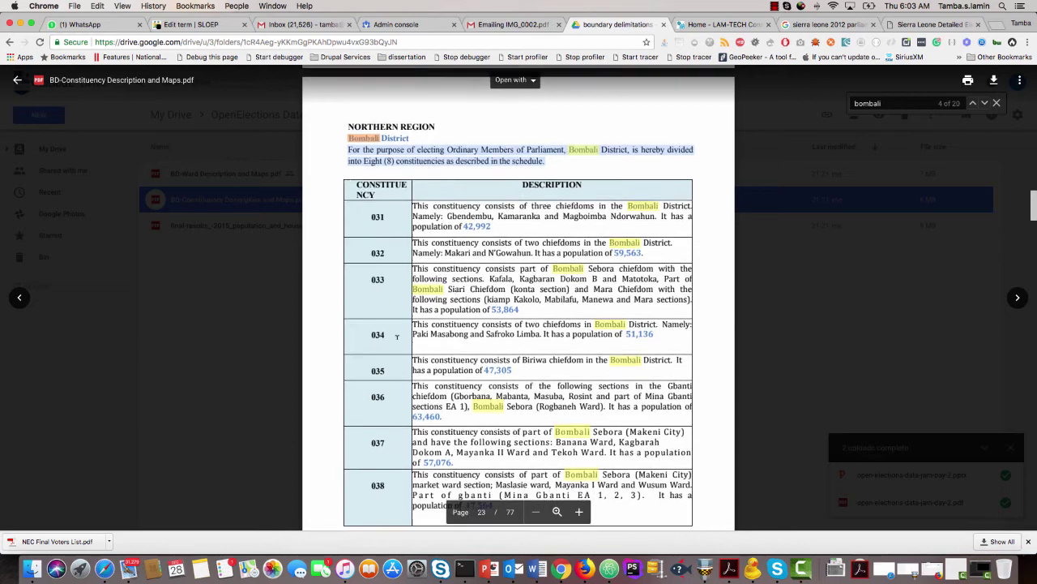
scroll(397, 337, down, 1)
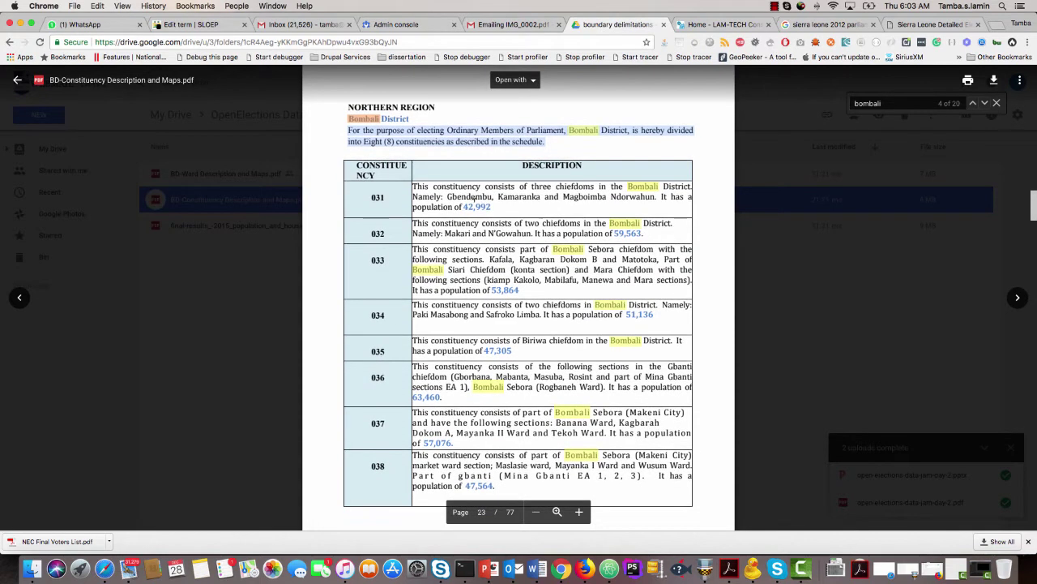
scroll(464, 338, down, 10)
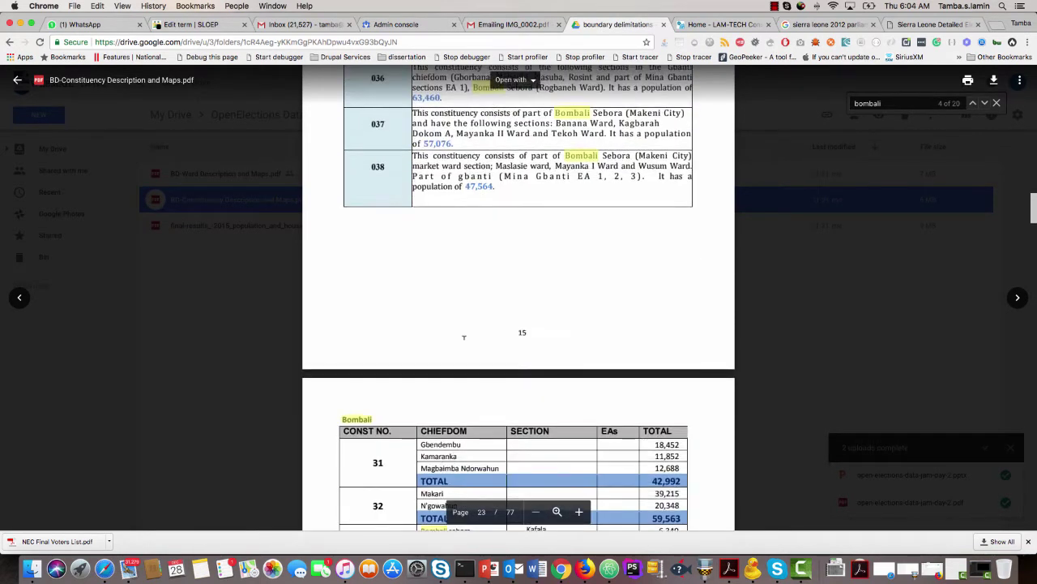
scroll(464, 338, down, 9)
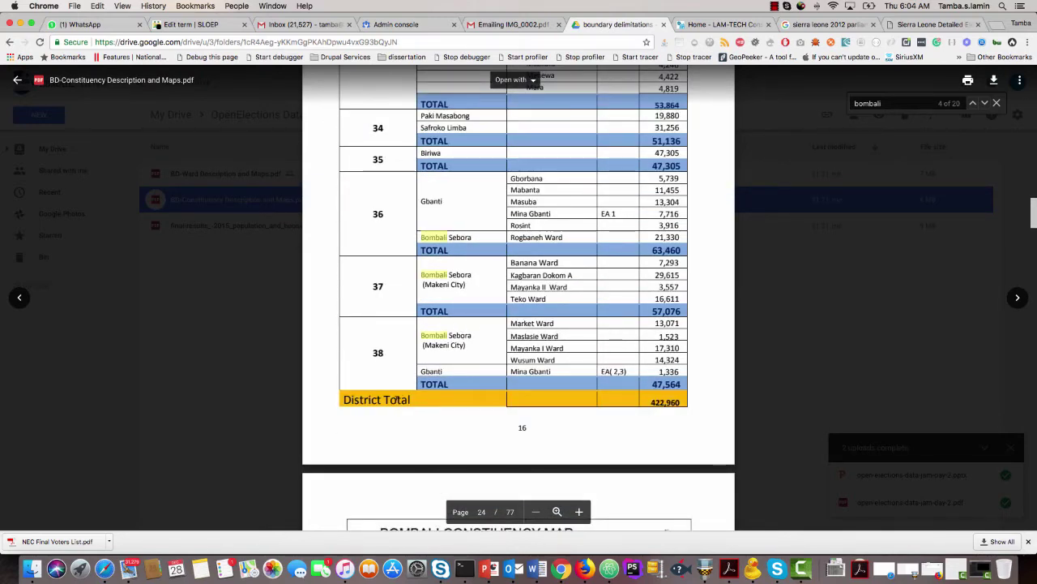
drag(648, 398, 675, 400)
key(super+c)
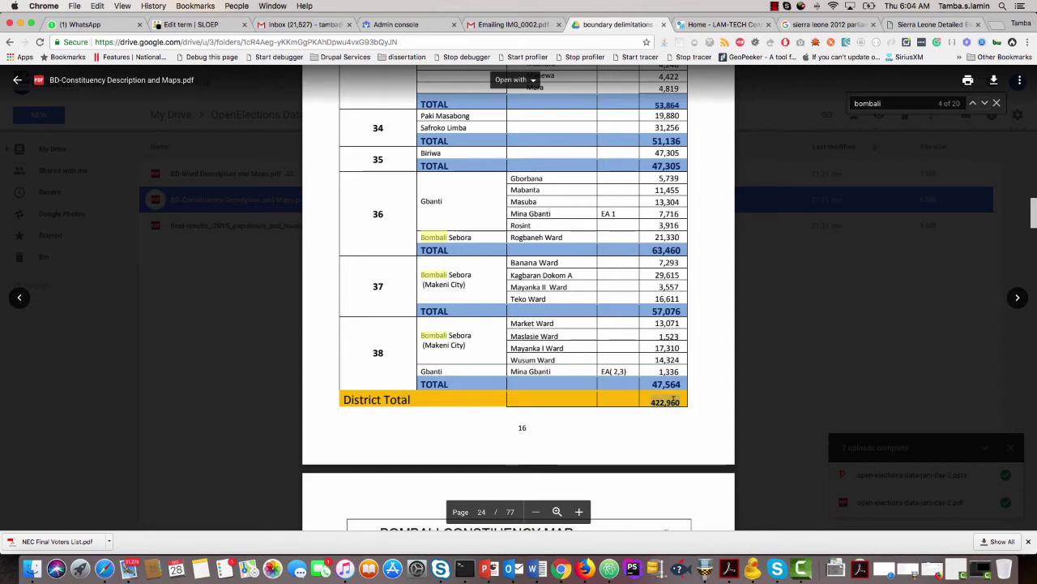
click(619, 406)
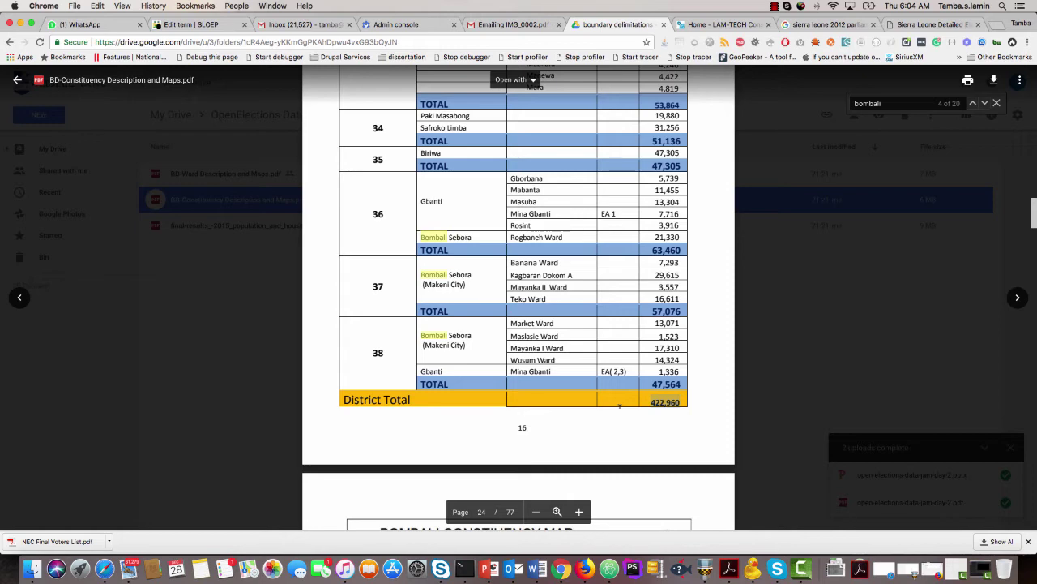
scroll(619, 406, down, 2)
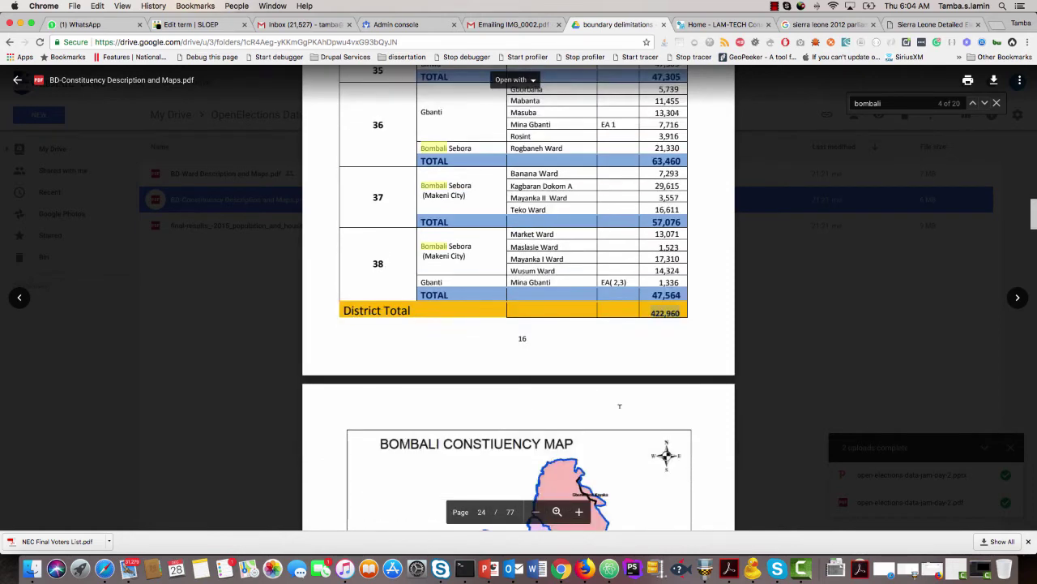
scroll(619, 406, down, 5)
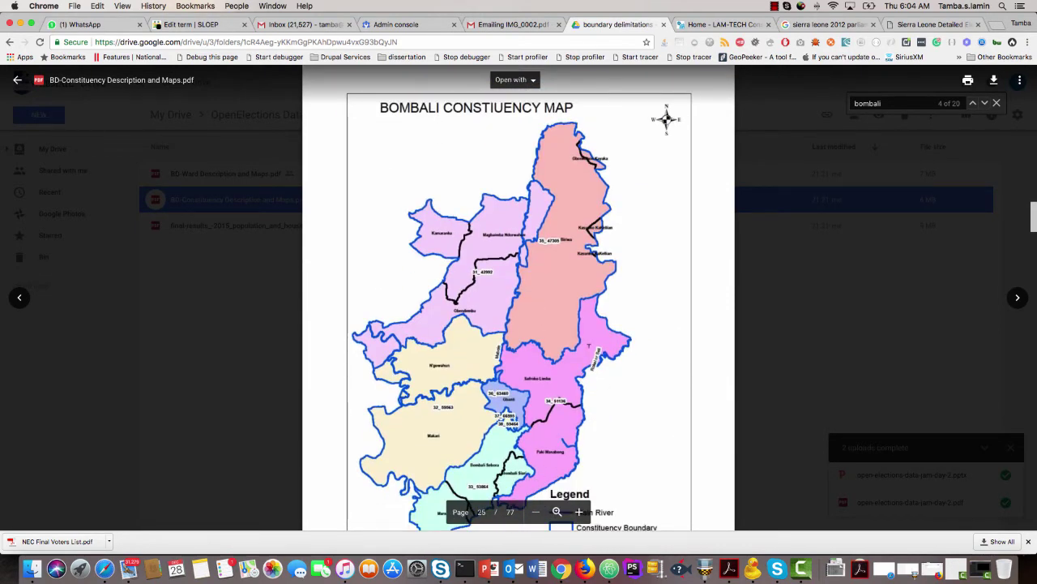
click(191, 22)
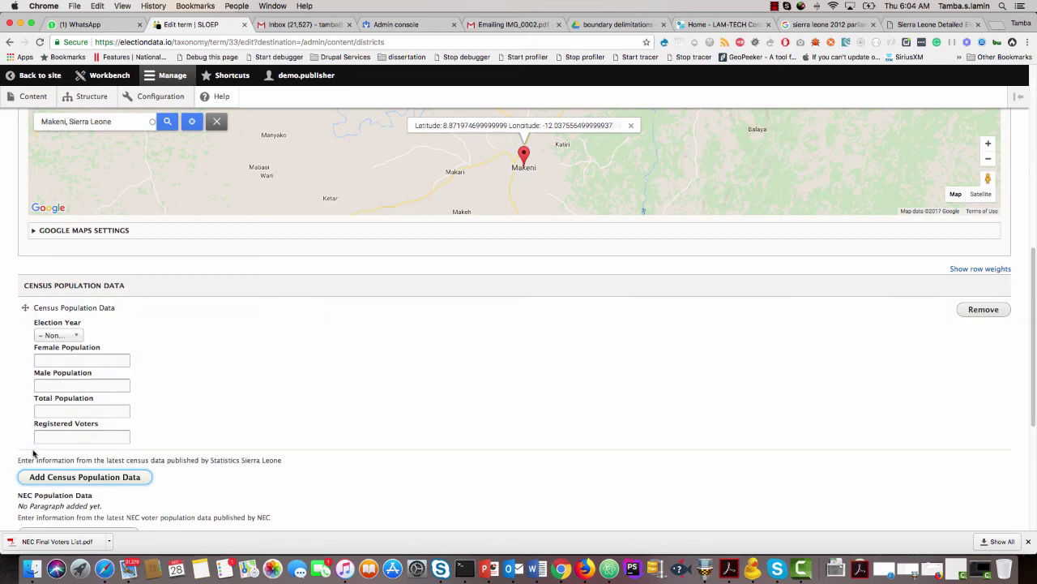
Enter 422960 as the census total population and add an NEC population entry.
scroll(36, 448, down, 2)
click(51, 342)
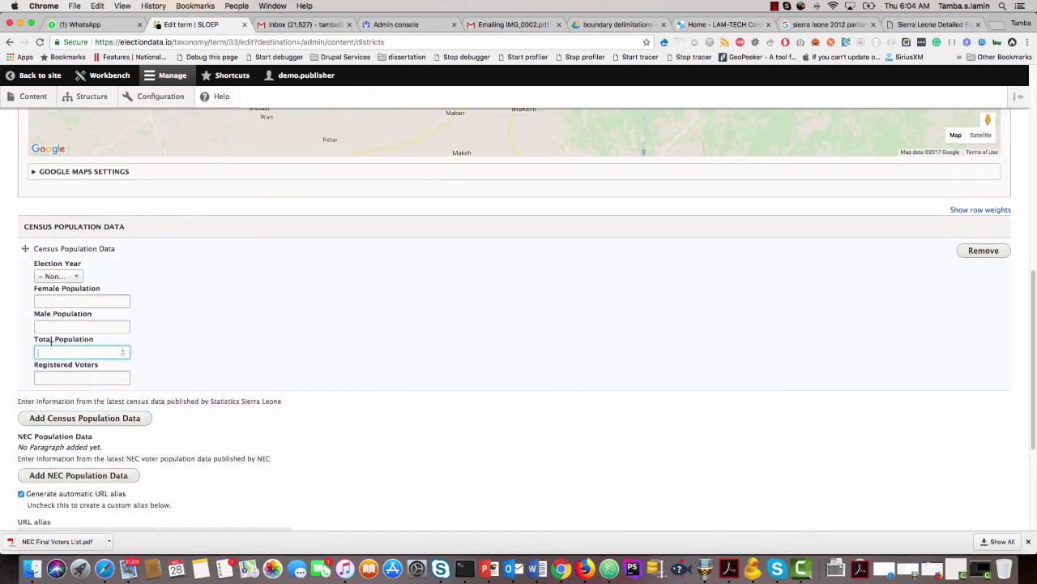
text(422960)
scroll(31, 407, down, 2)
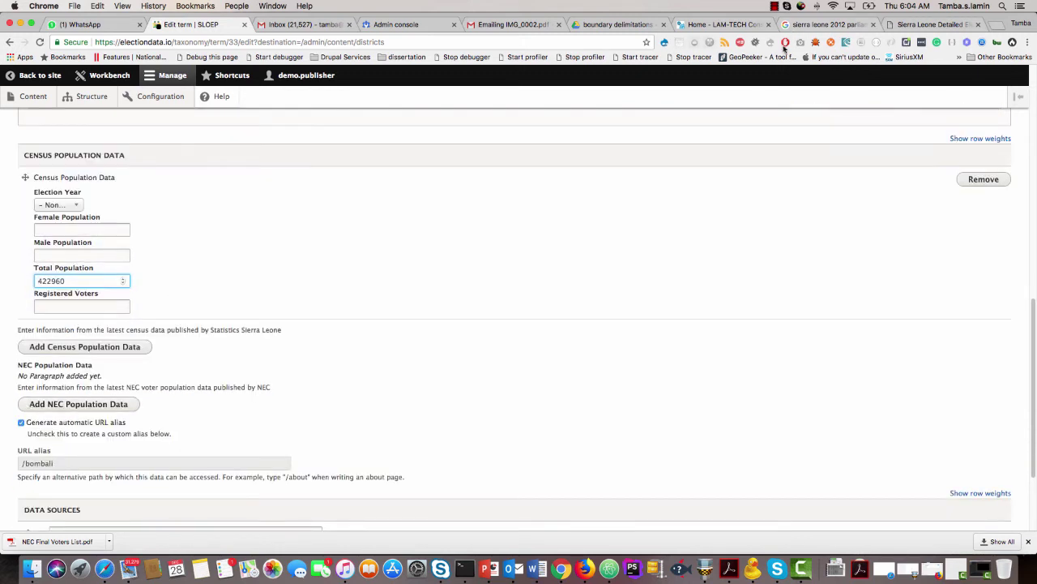
click(70, 407)
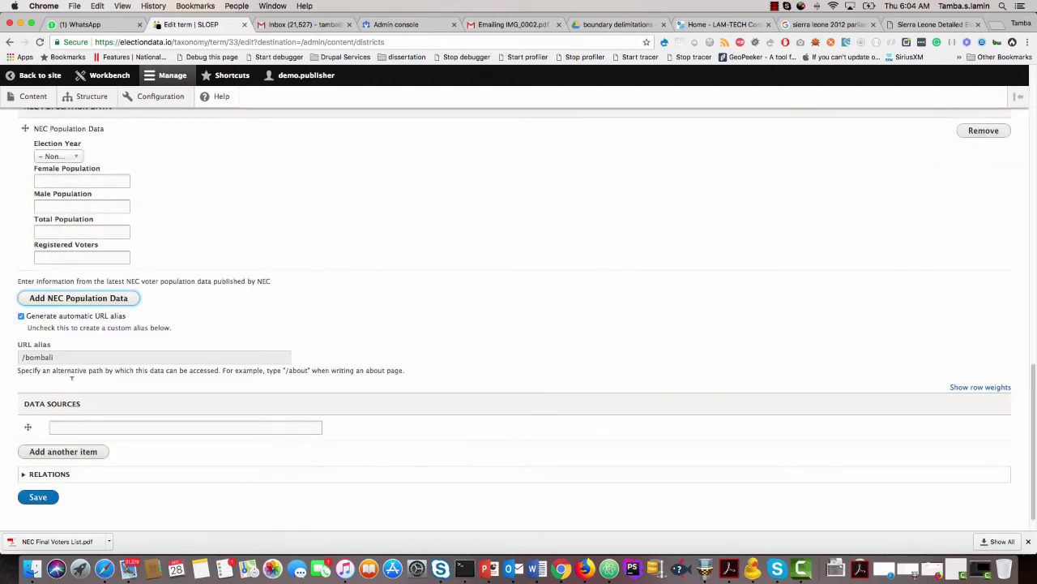
Set the election year to 2018 for both the NEC and census entries.
scroll(69, 355, up, 3)
click(66, 279)
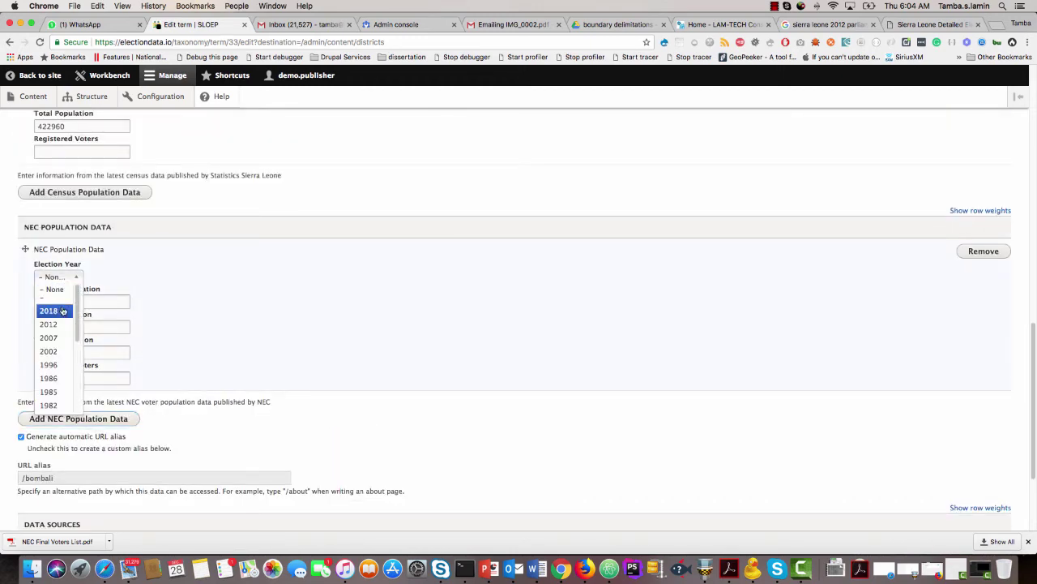
click(63, 311)
scroll(219, 316, up, 3)
click(55, 195)
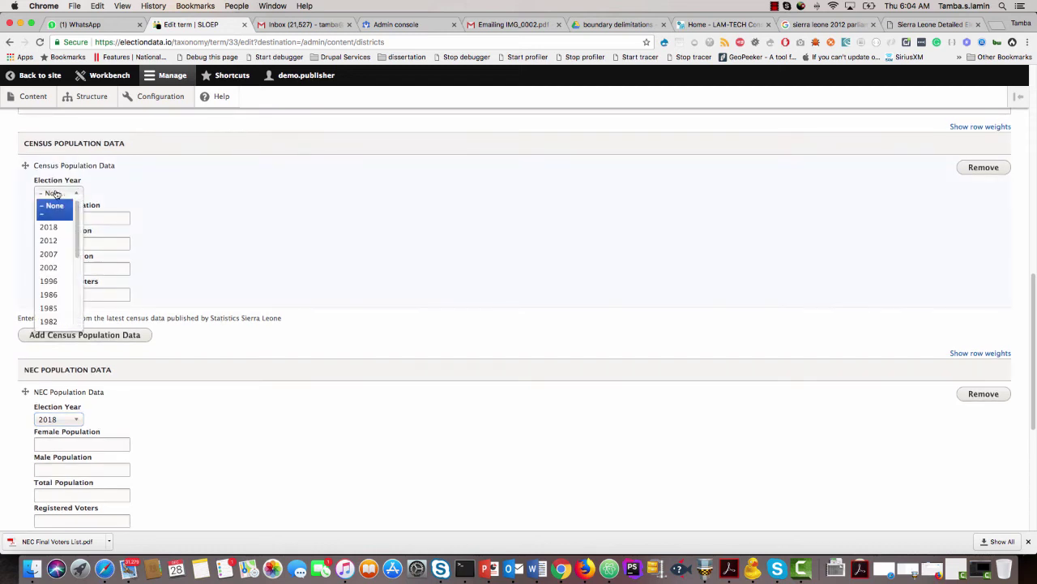
click(55, 229)
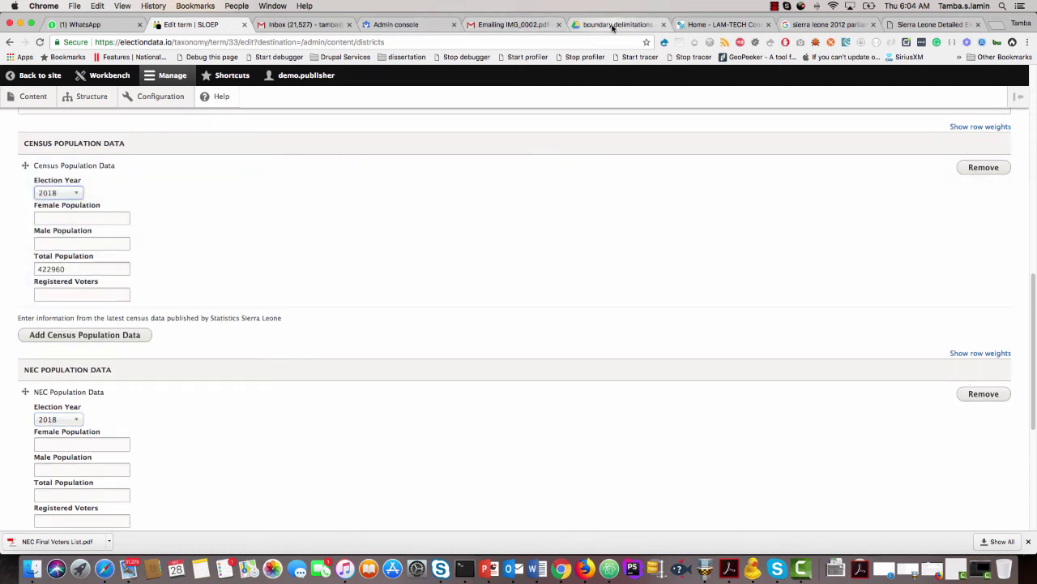
click(612, 25)
scroll(550, 309, down, 3)
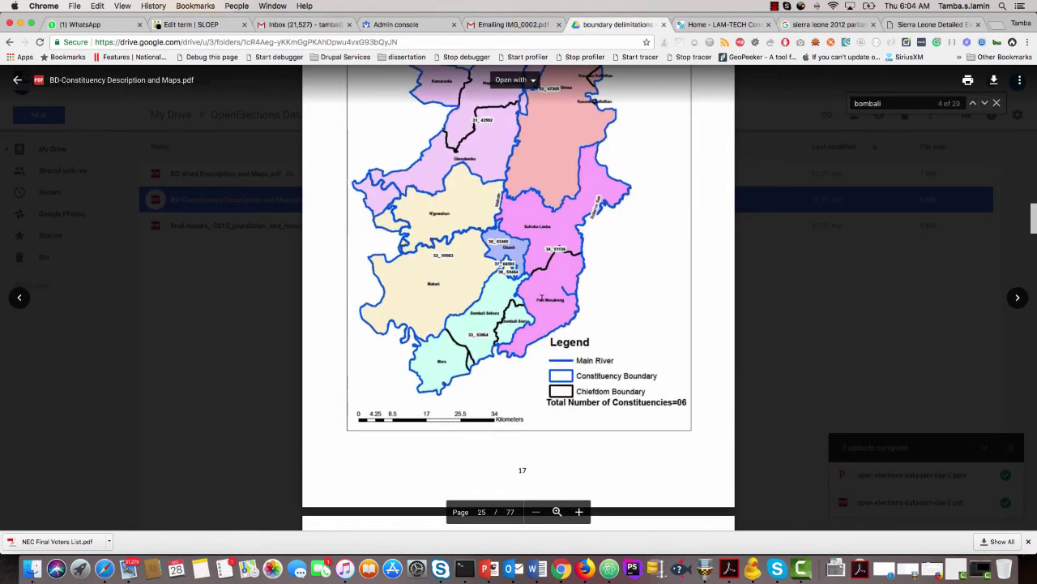
Download 'BD-Constituency Description and Maps' PDF from Drive and open the local copy.
scroll(542, 296, up, 1)
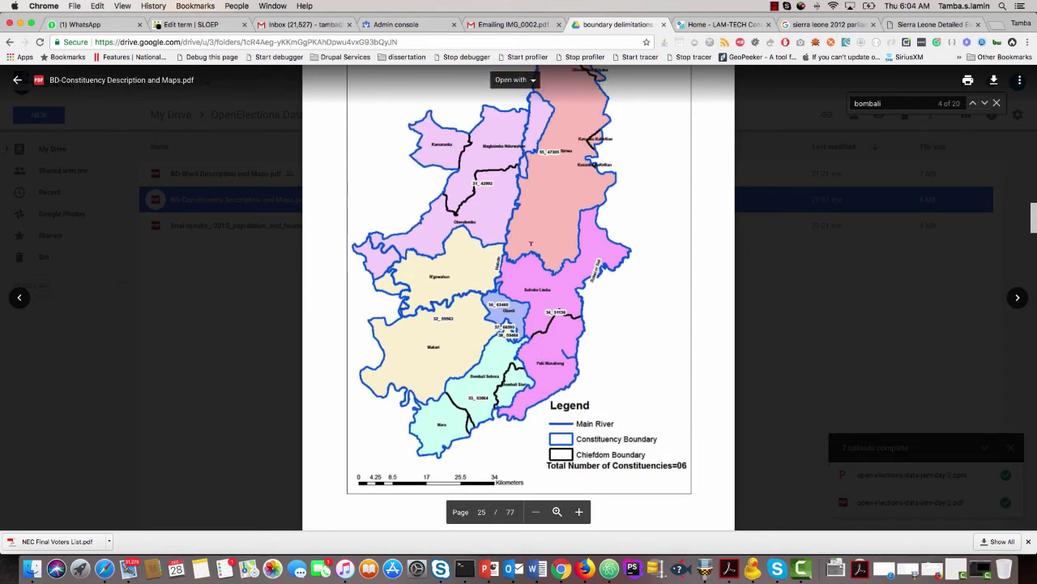
click(993, 81)
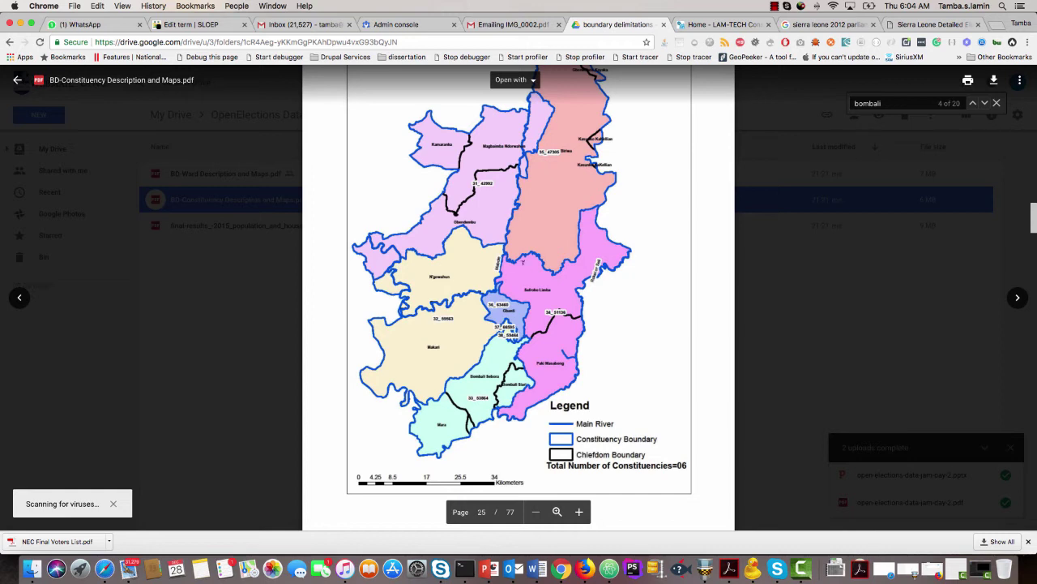
scroll(523, 261, up, 3)
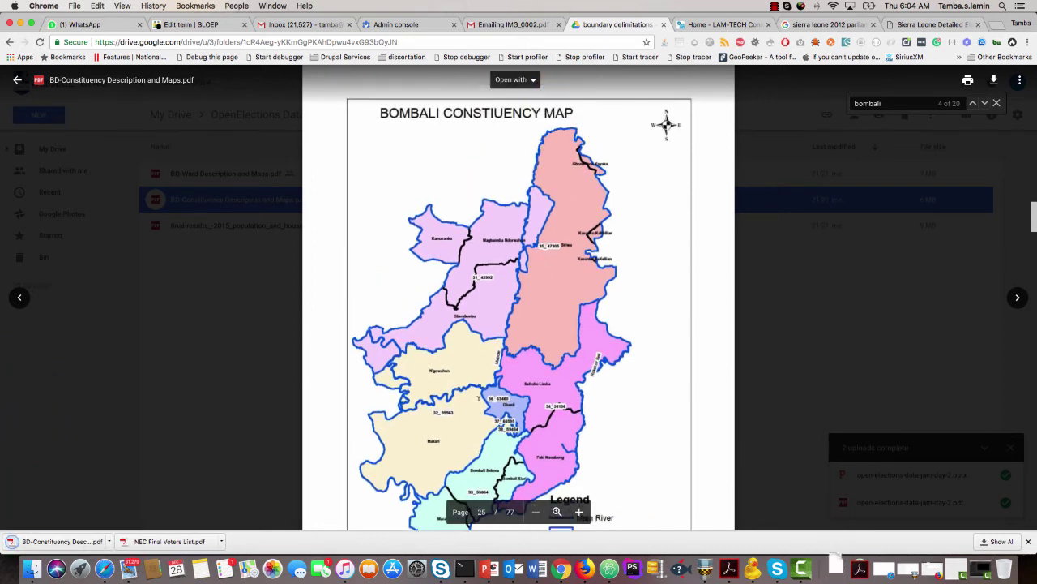
scroll(479, 398, down, 1)
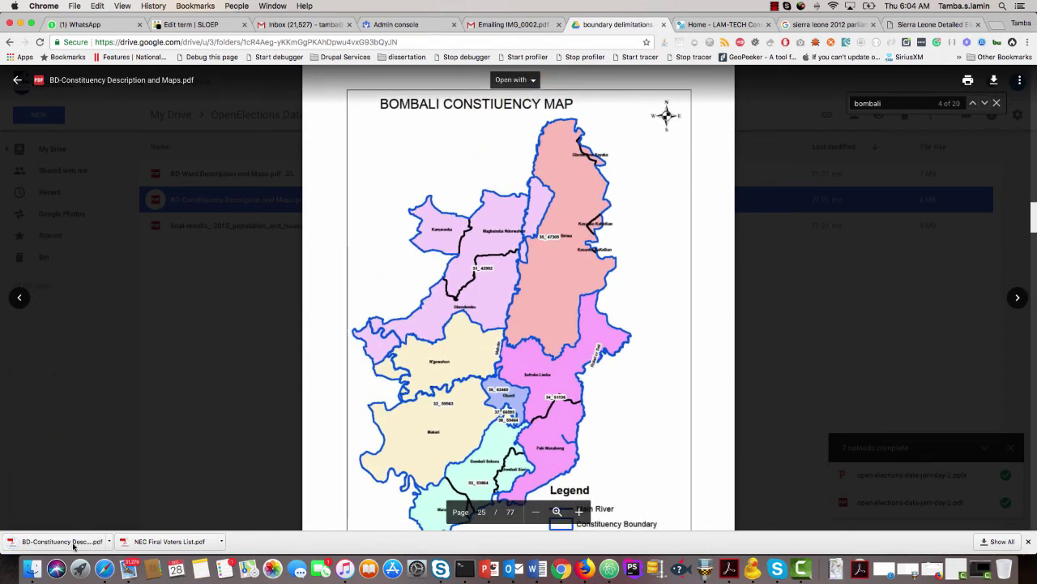
click(73, 541)
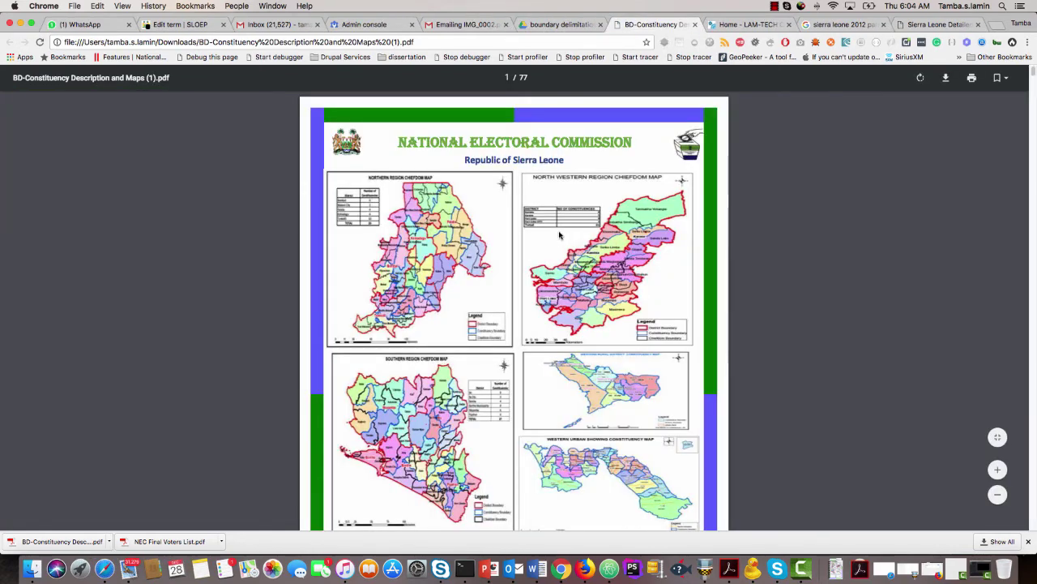
Search the downloaded PDF for 422,960 to reach the Bombali District total.
scroll(398, 308, down, 5)
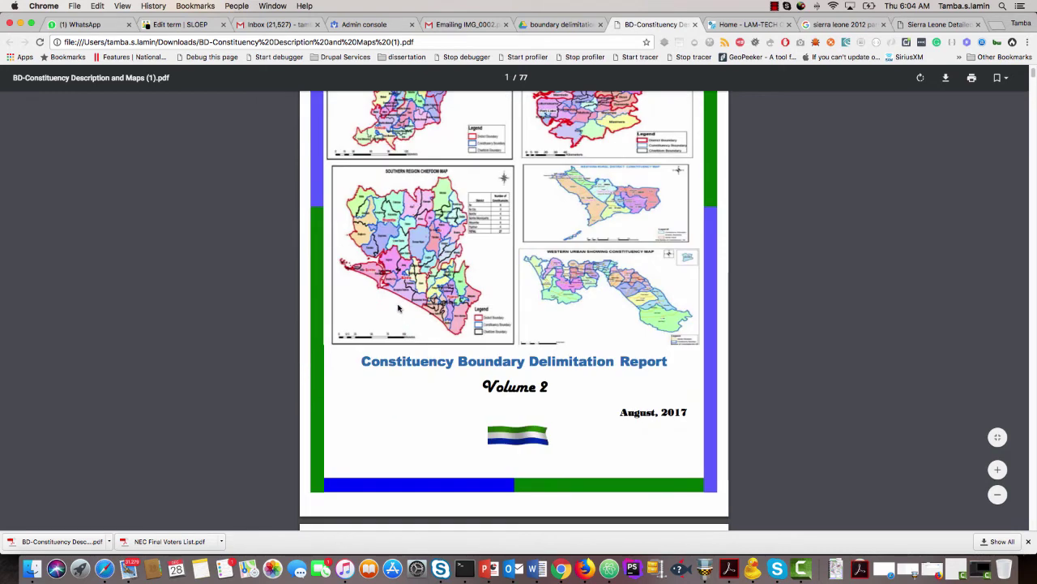
scroll(398, 308, up, 5)
key(super+f)
key(super+v)
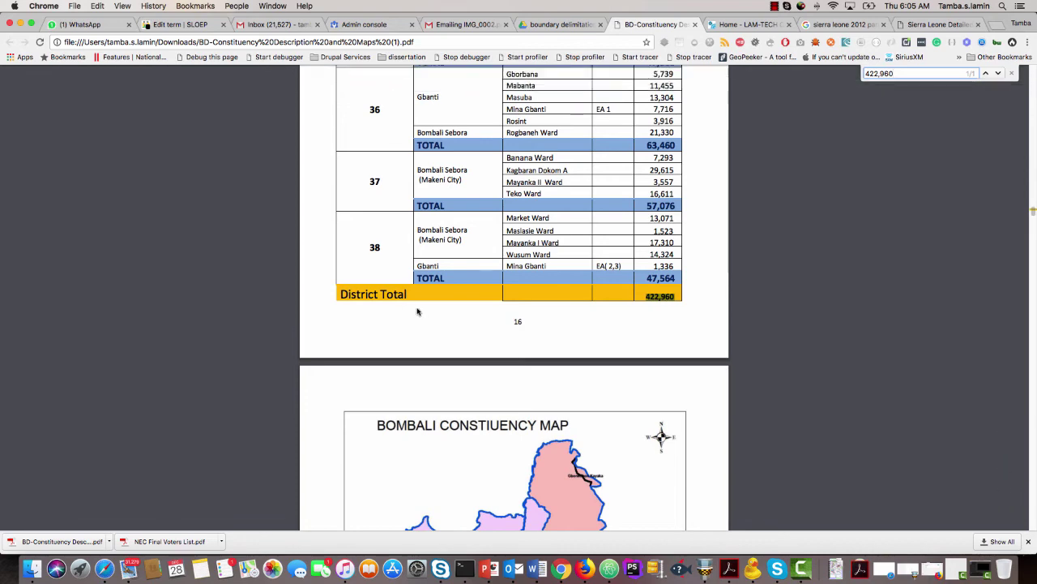
scroll(422, 331, down, 4)
scroll(422, 331, down, 5)
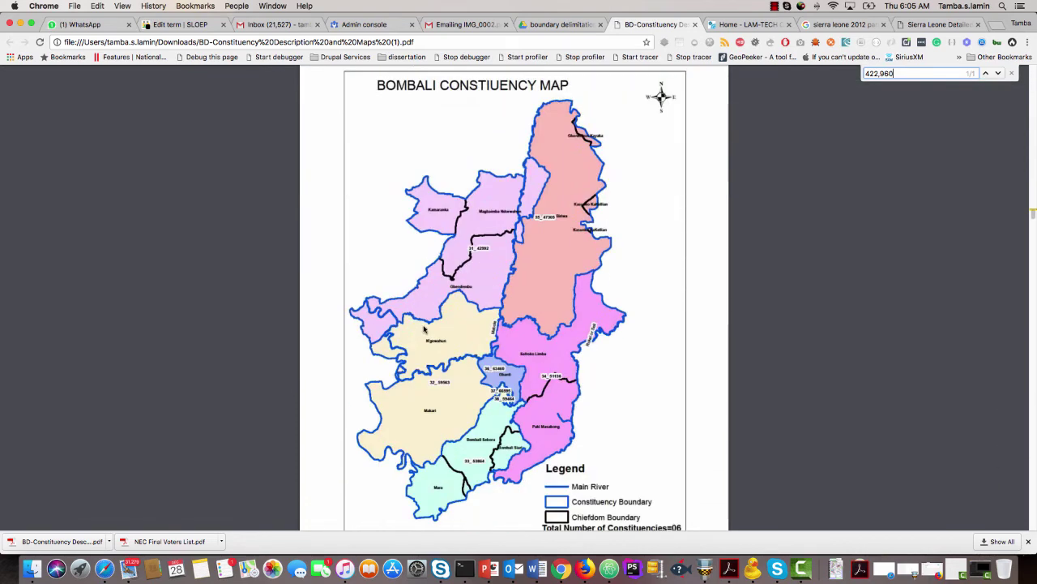
Start saving a PDF copy from the Bombali map page, cancel, and open a new tab.
right_click(470, 264)
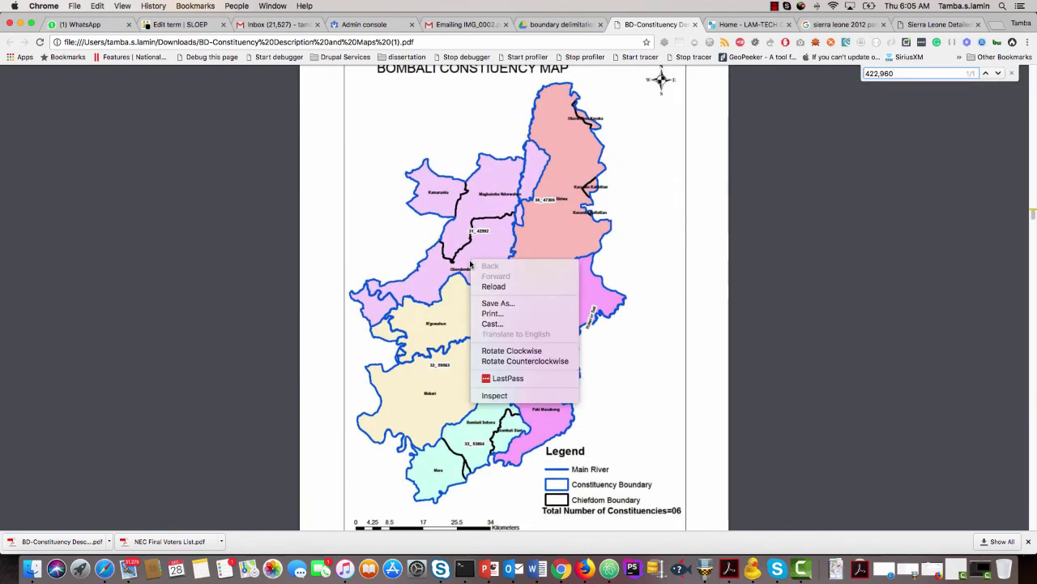
click(494, 304)
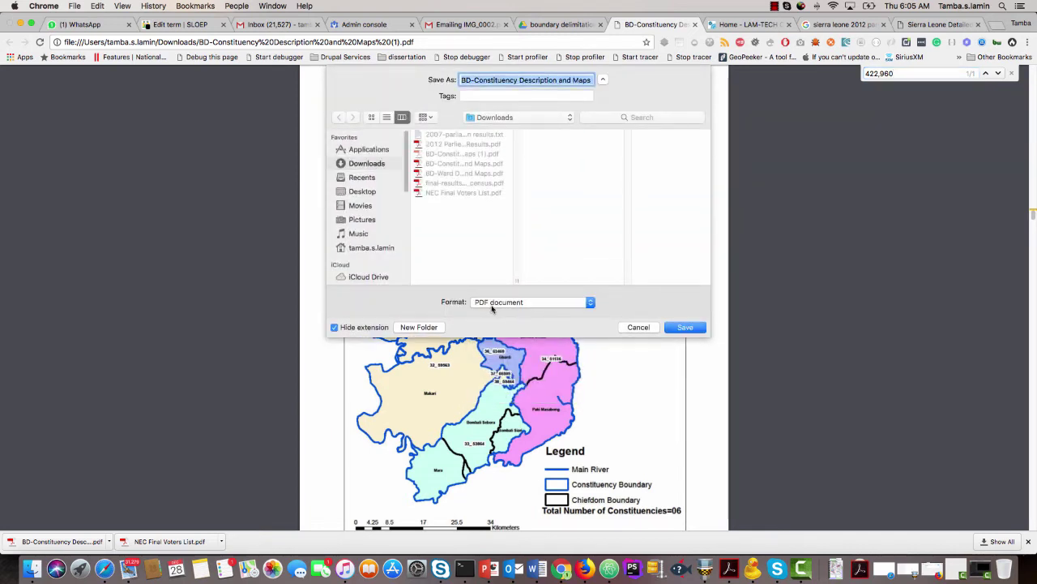
click(584, 79)
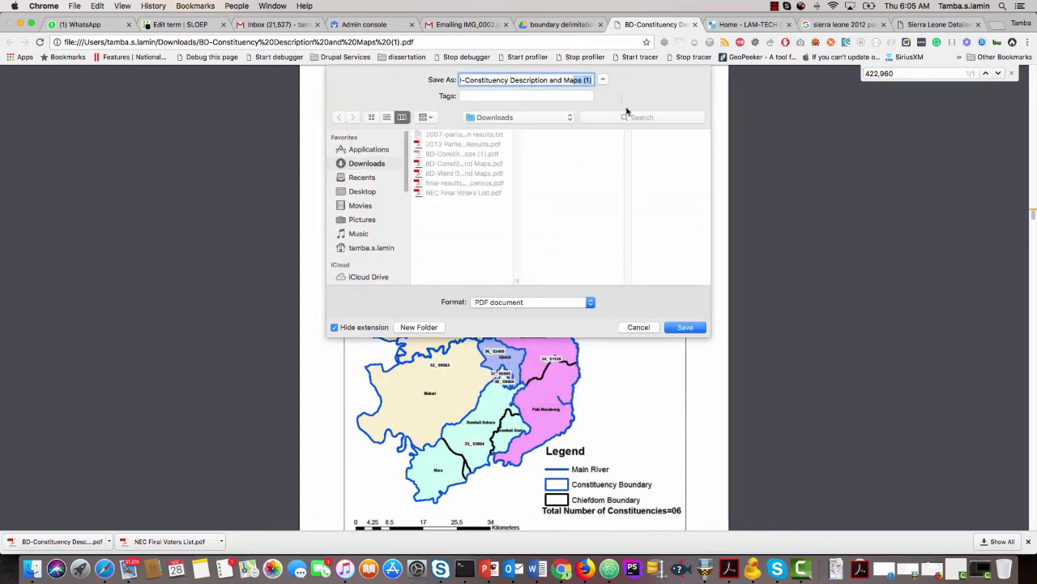
click(638, 327)
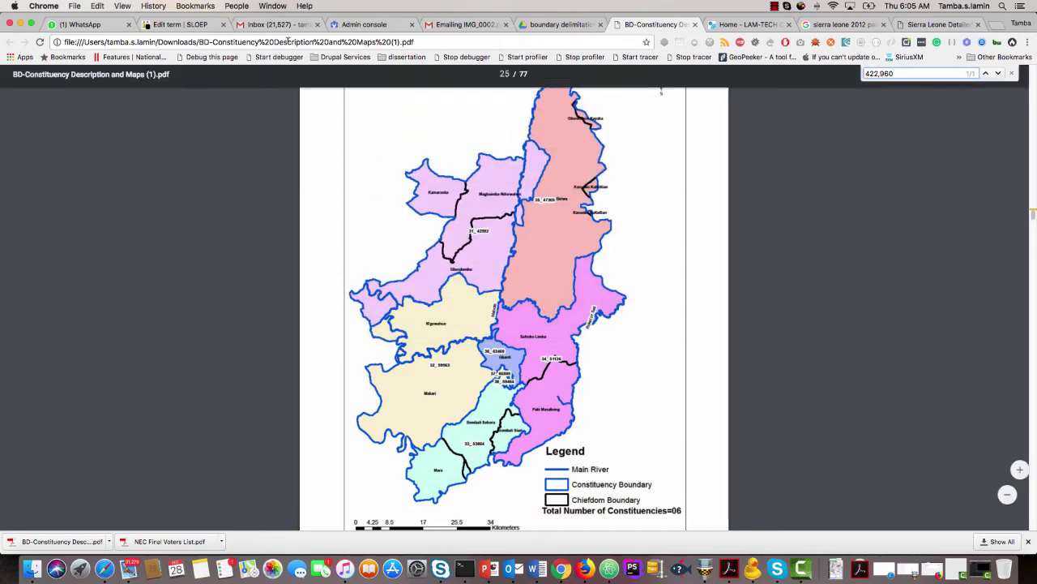
click(198, 25)
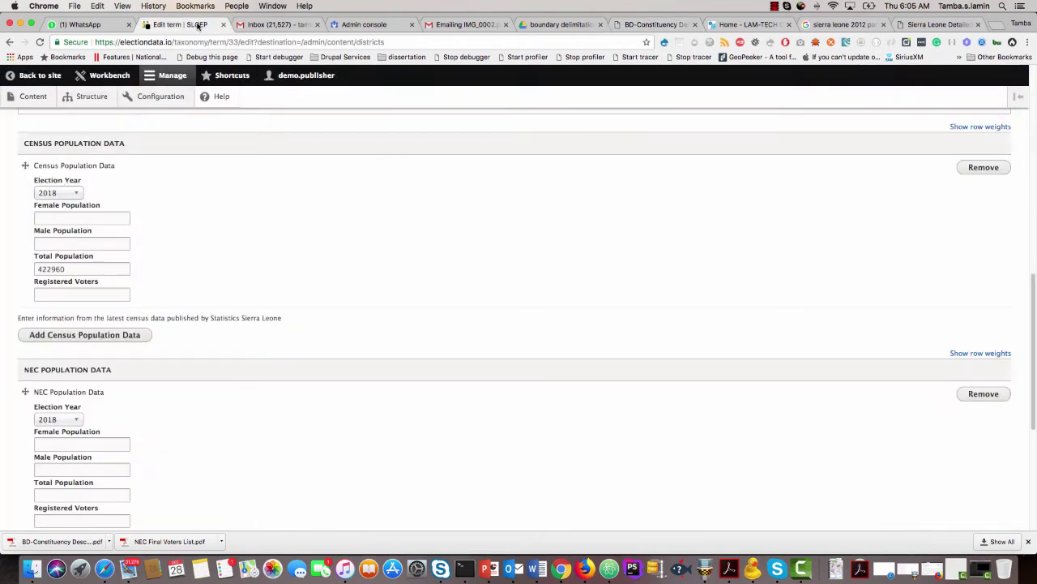
click(998, 25)
Google 'Bombali district', open its Wikipedia article, and copy the four intro paragraphs.
text(B)
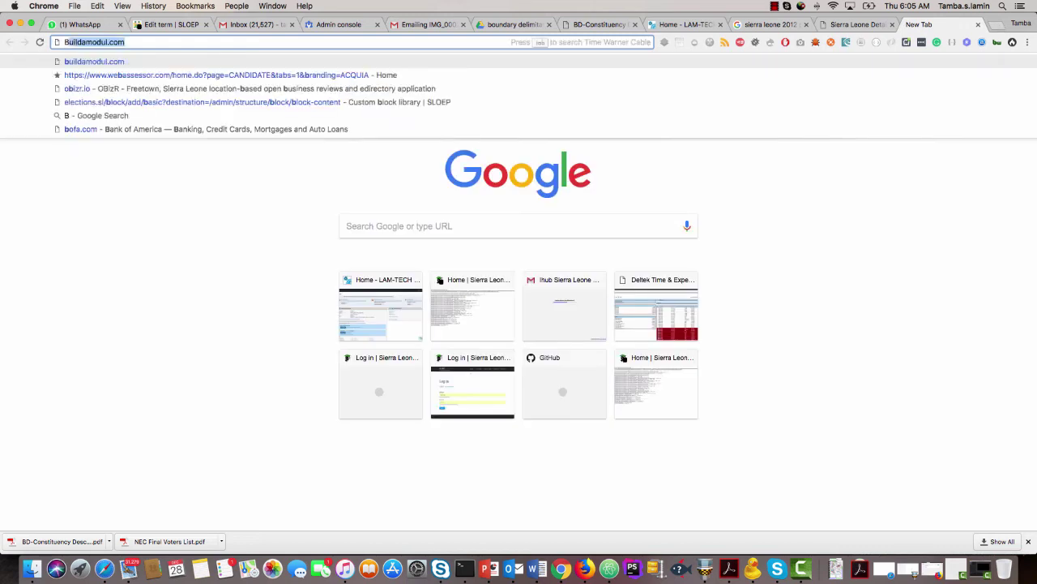
text(ombali district)
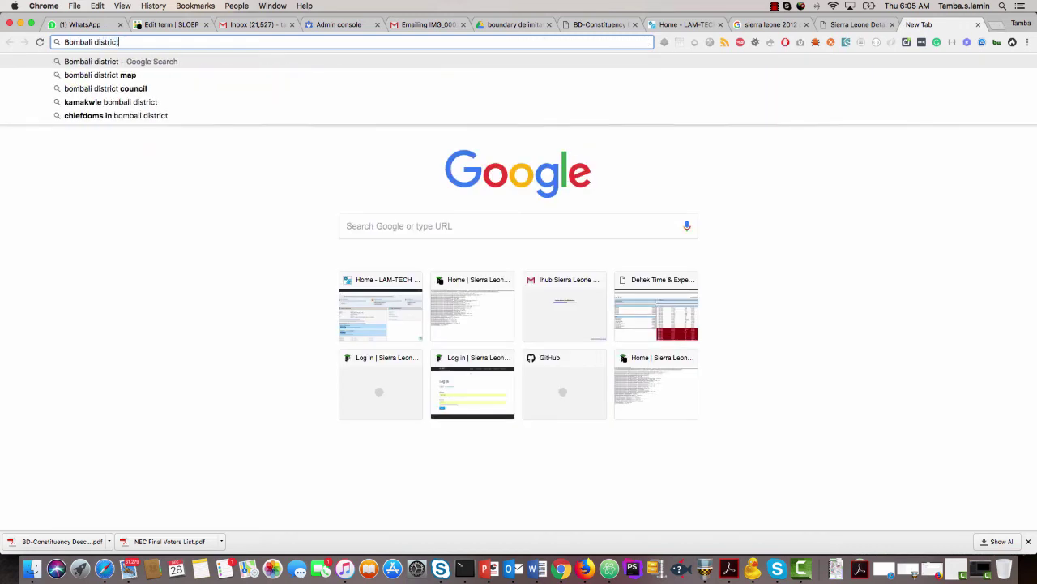
key(Return)
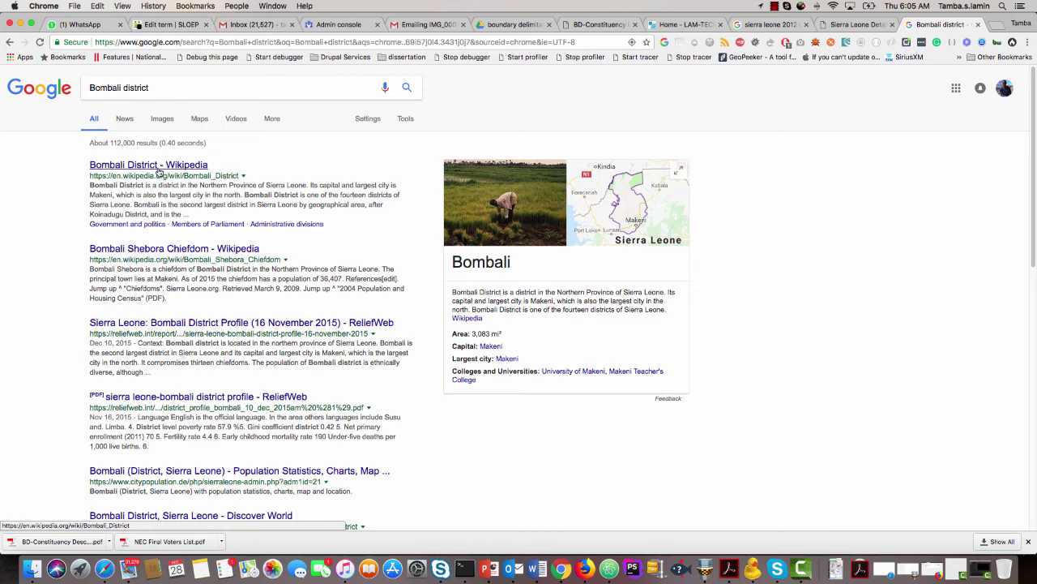
click(160, 171)
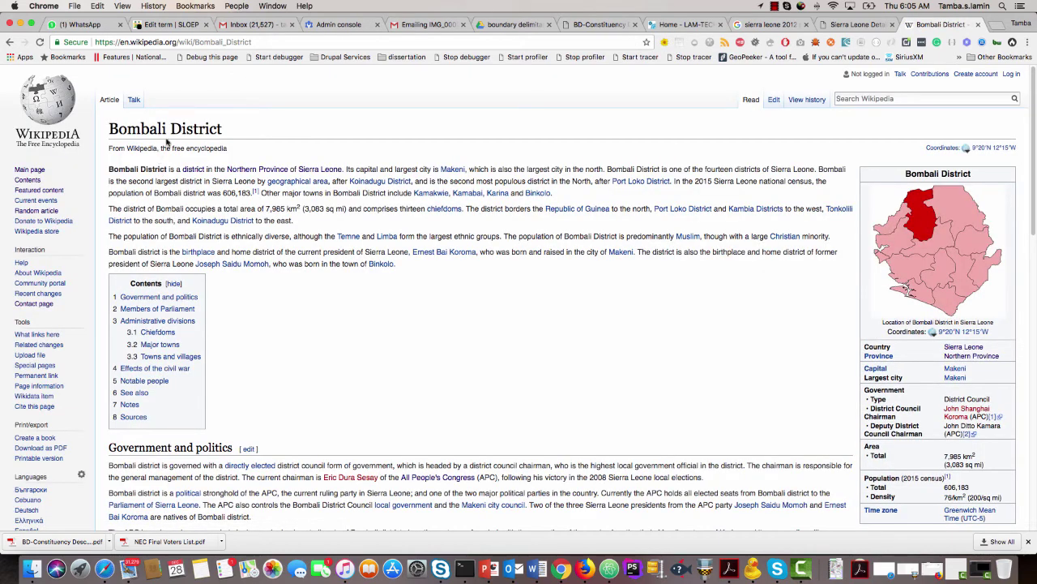
scroll(268, 267, down, 1)
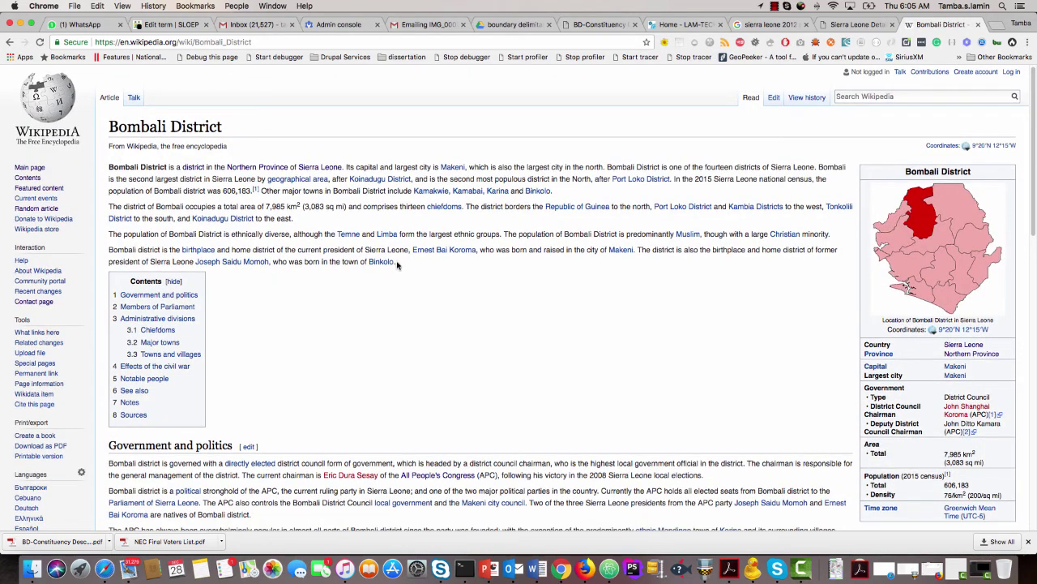
drag(397, 263, 110, 162)
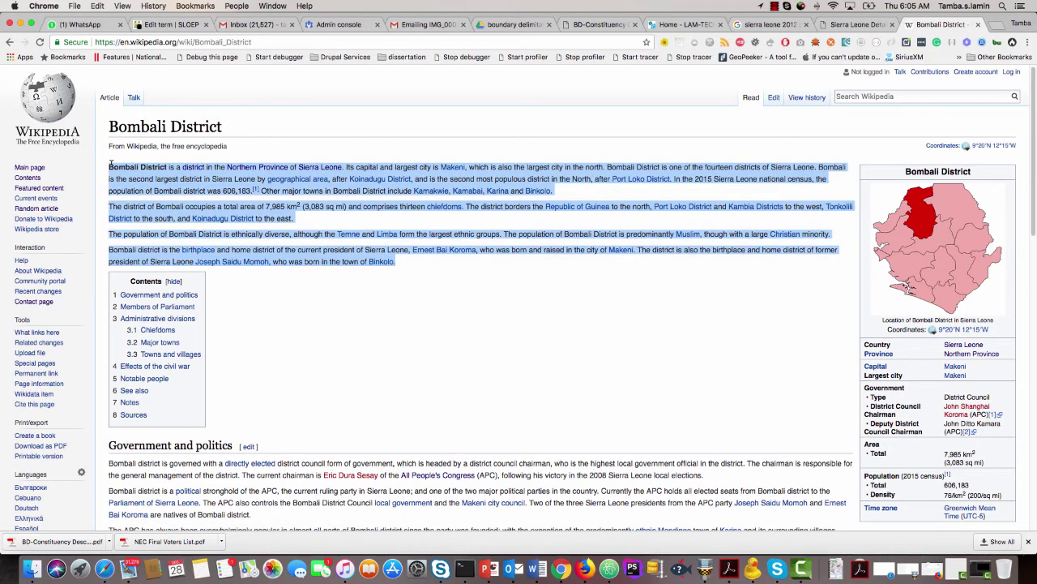
key(super+c)
Fix 'District,' to 'District' and paste the Wikipedia introduction into Bombali's Description.
click(154, 26)
scroll(231, 291, up, 15)
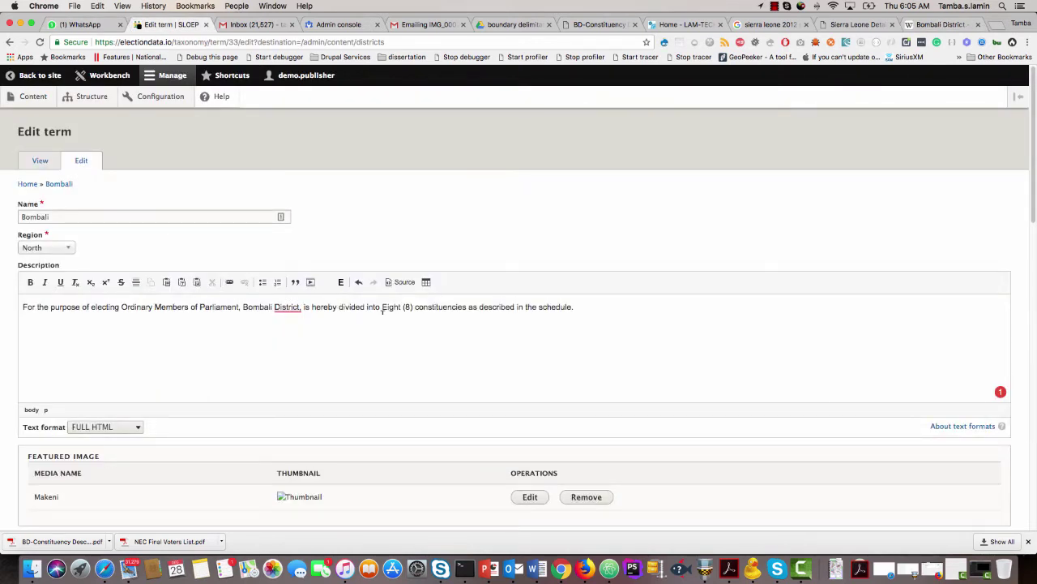
right_click(300, 306)
click(300, 328)
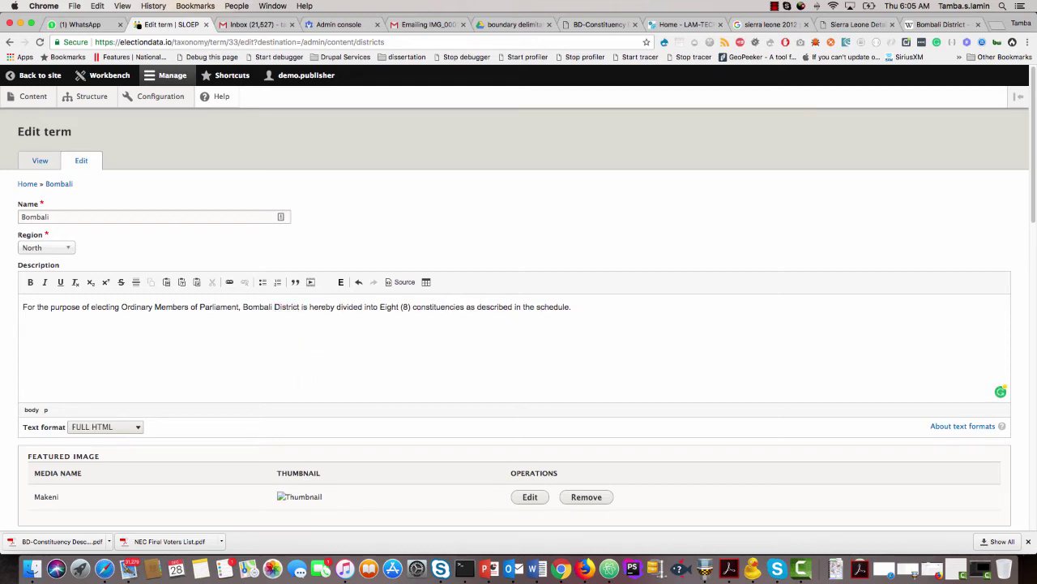
key(super+v)
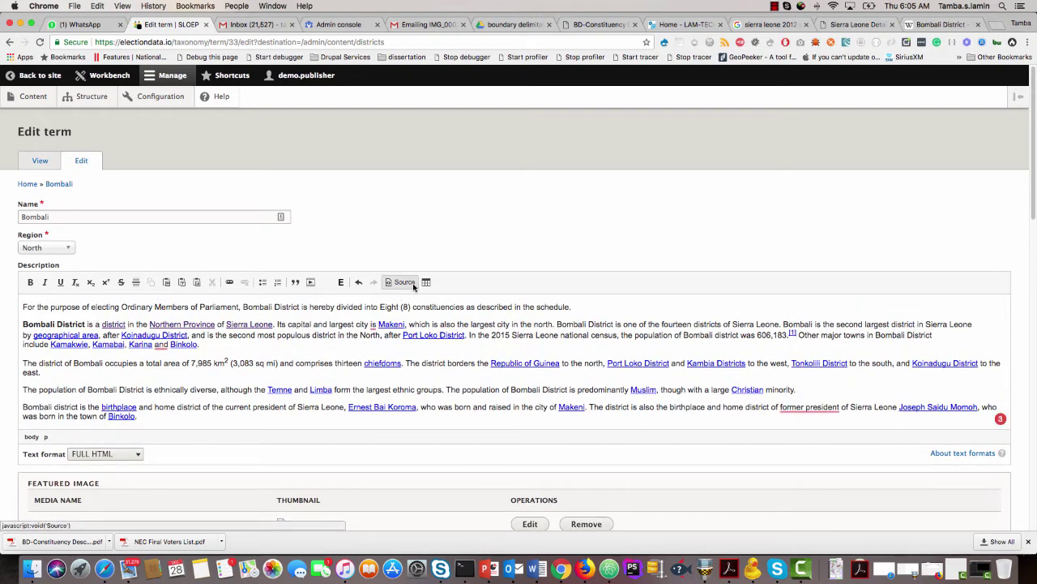
Review the four pasted intro paragraphs, then return to the Bombali District Wikipedia article.
scroll(486, 360, down, 1)
scroll(480, 331, down, 3)
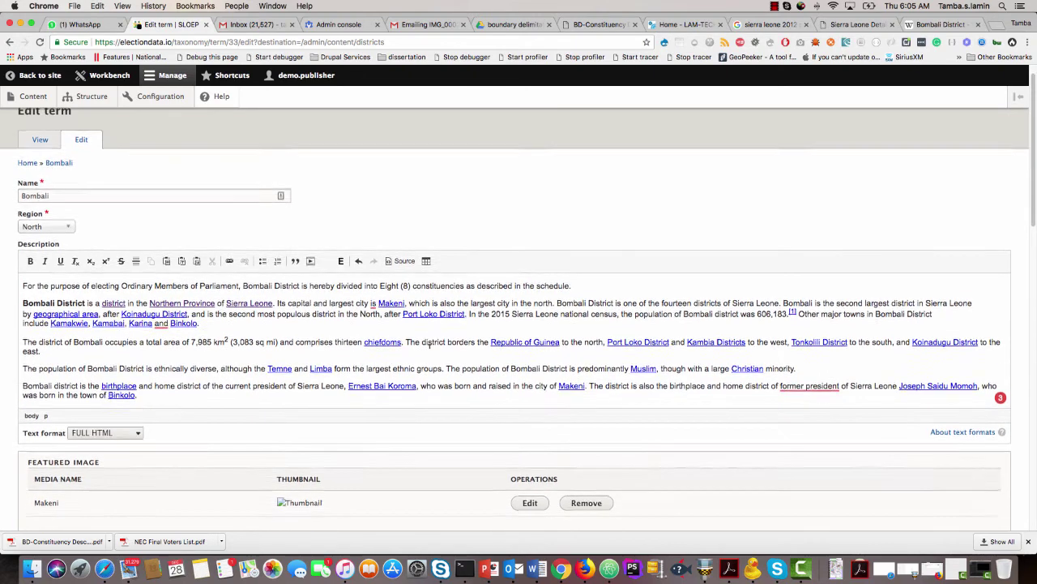
mouse_move(813, 337)
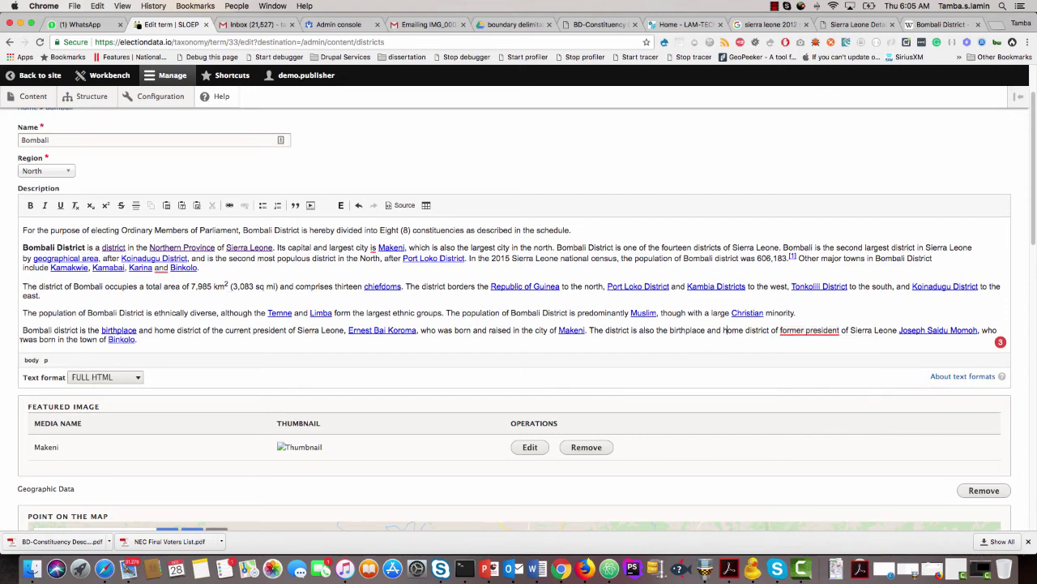
scroll(19, 341, down, 10)
click(940, 24)
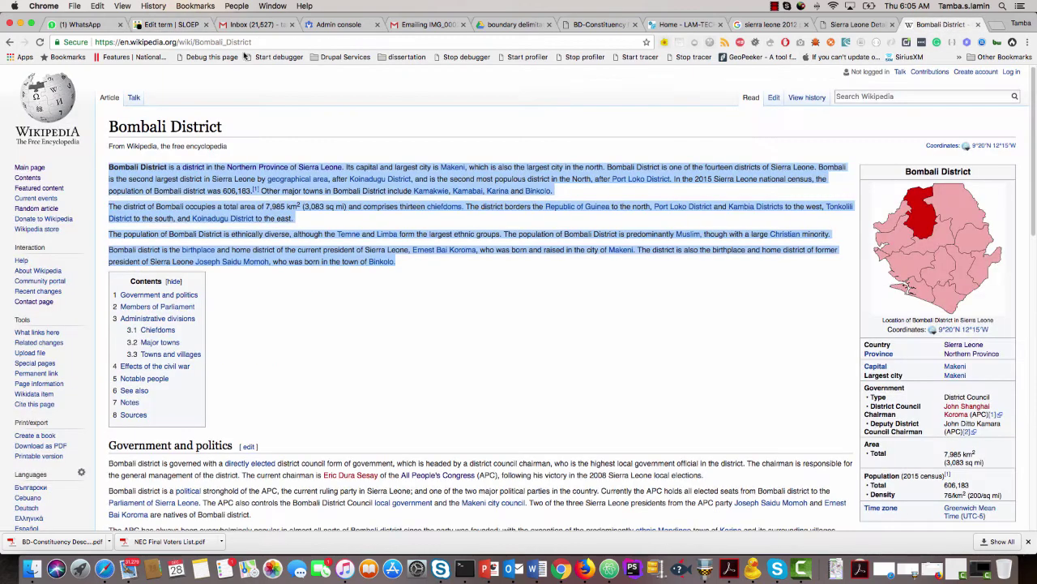
Copy the Wikipedia Bombali_District URL and paste it as Bombali's first data source.
click(265, 42)
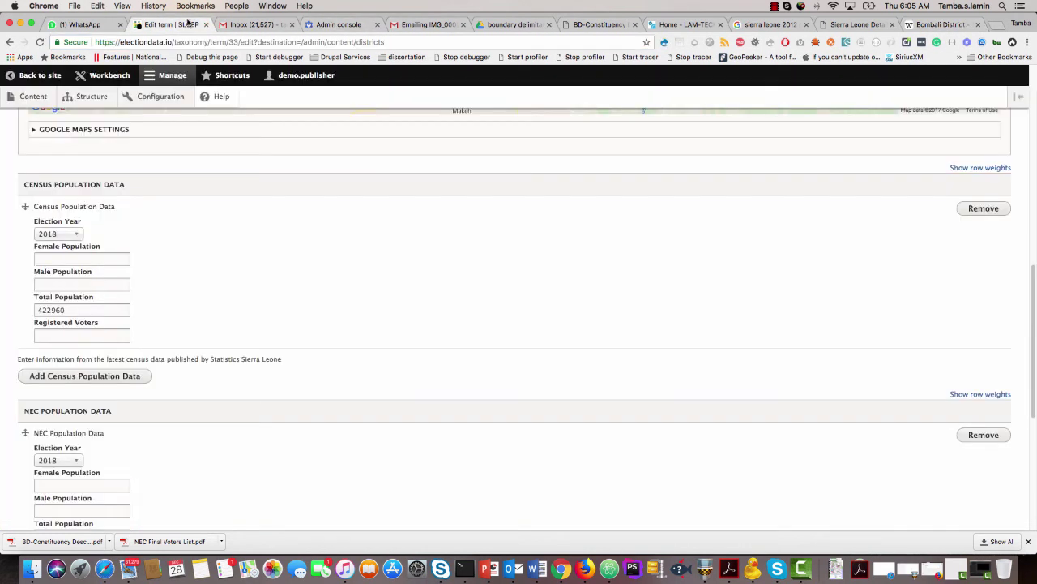
click(170, 25)
scroll(41, 412, down, 8)
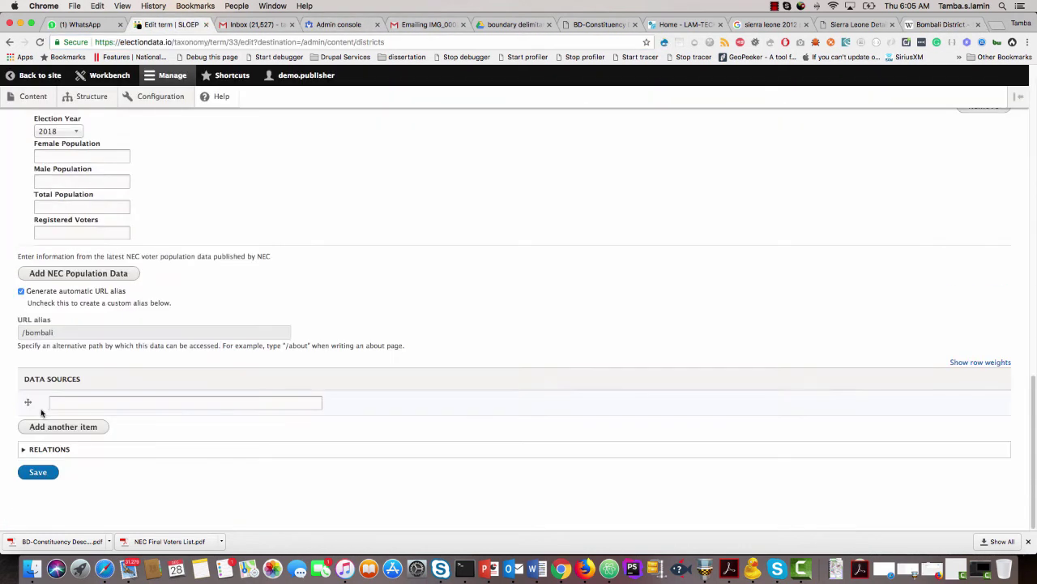
click(53, 400)
key(super+v)
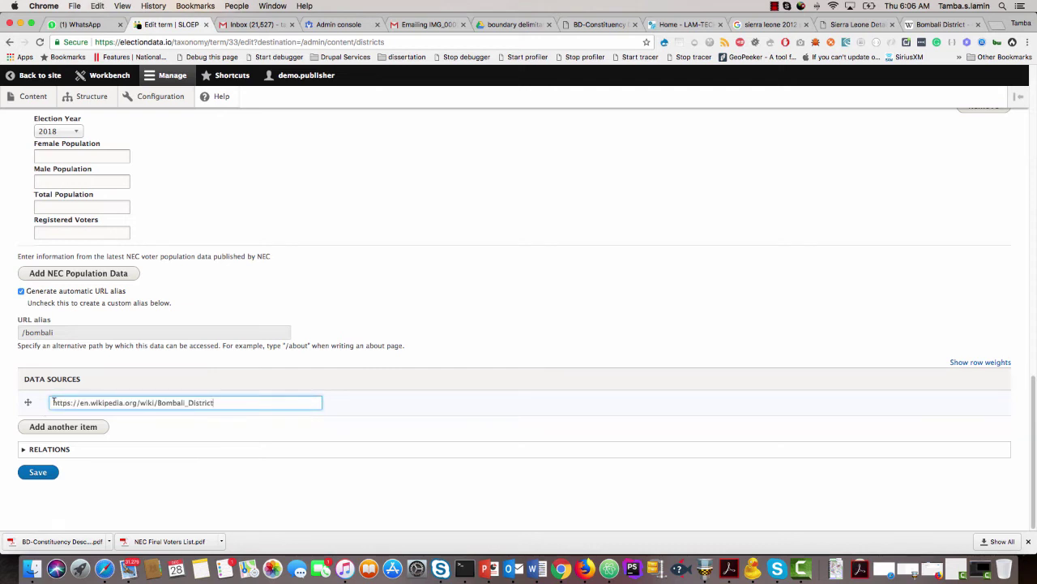
Add NEC and Statistics Sierra Leone as two more data source entries.
click(57, 428)
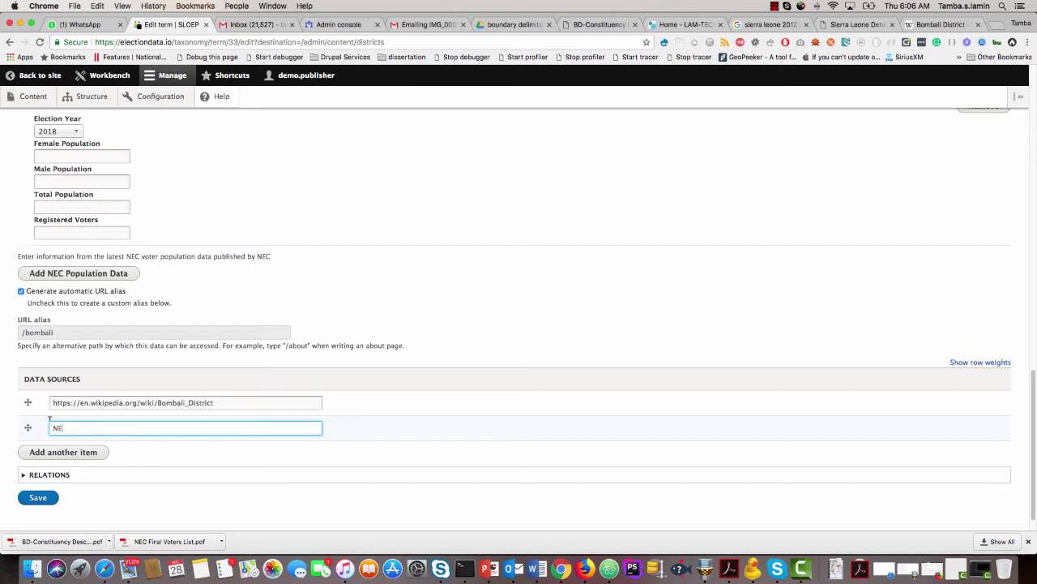
text(NEC)
scroll(37, 410, up, 3)
scroll(36, 407, down, 3)
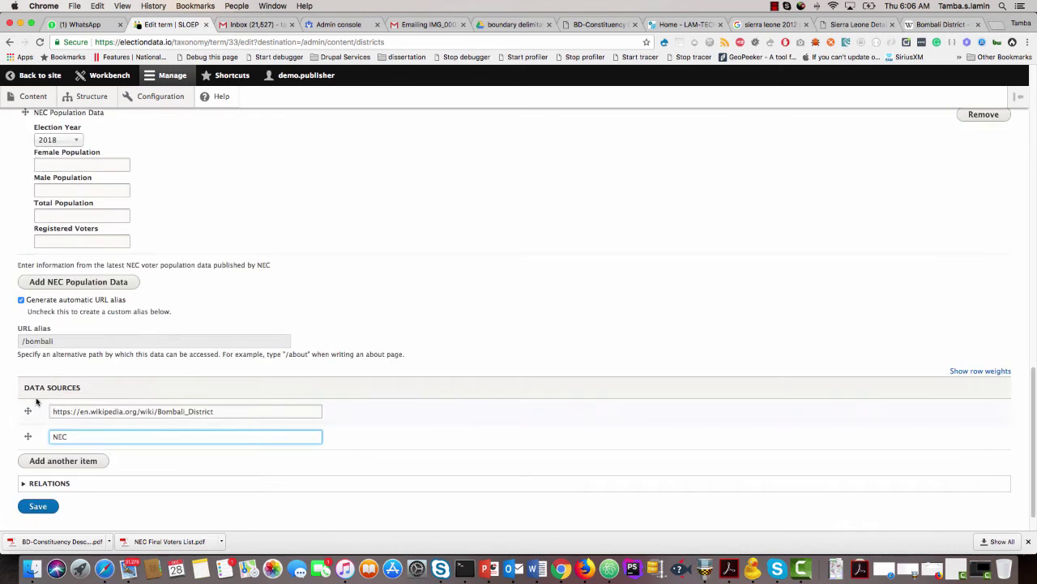
click(62, 462)
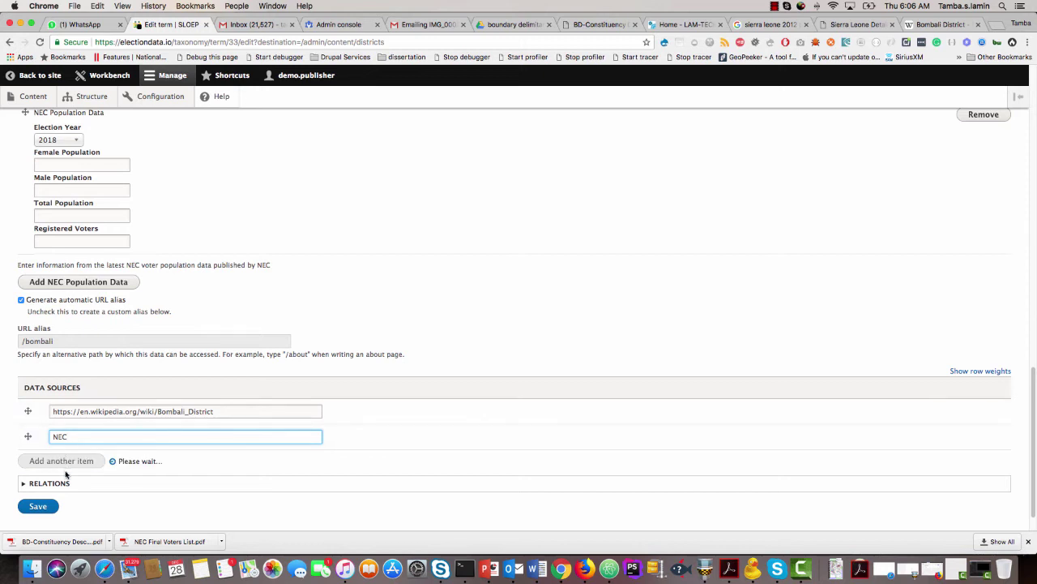
click(67, 462)
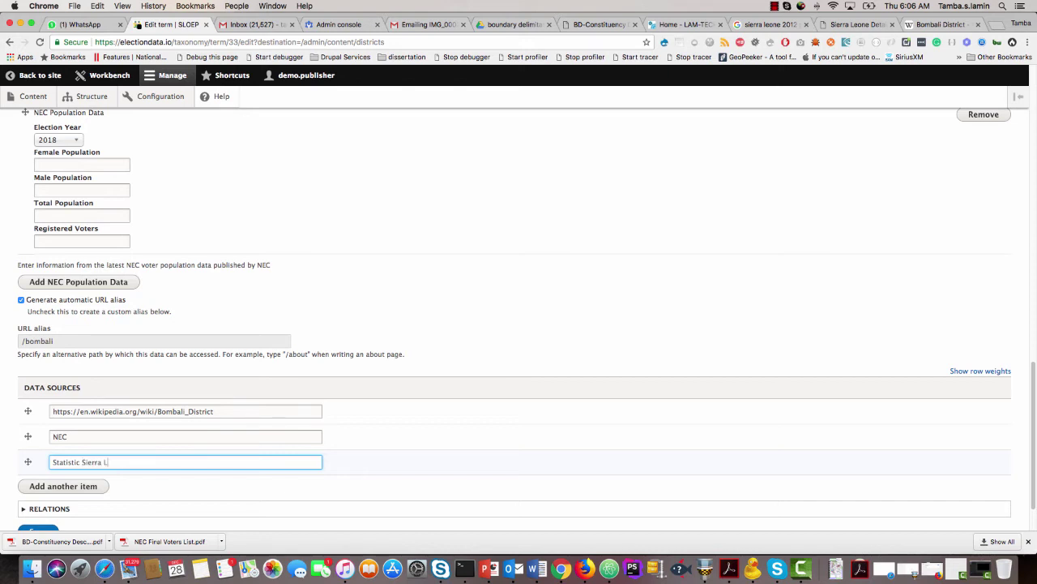
click(79, 462)
text(s)
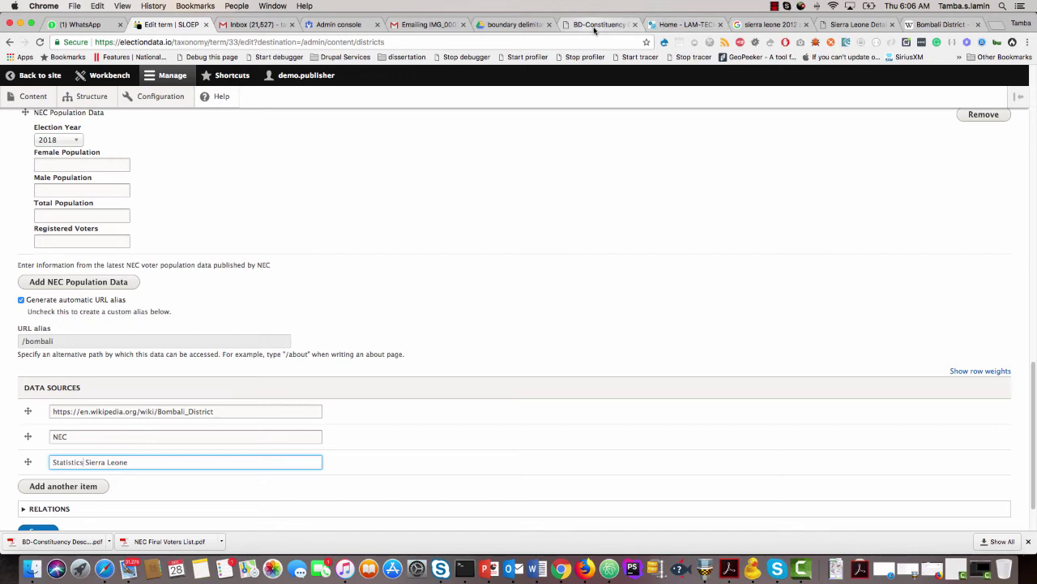
In Google Drive, close the constituency map PDF and open the 2015 census results PDF at Table 2.
click(531, 25)
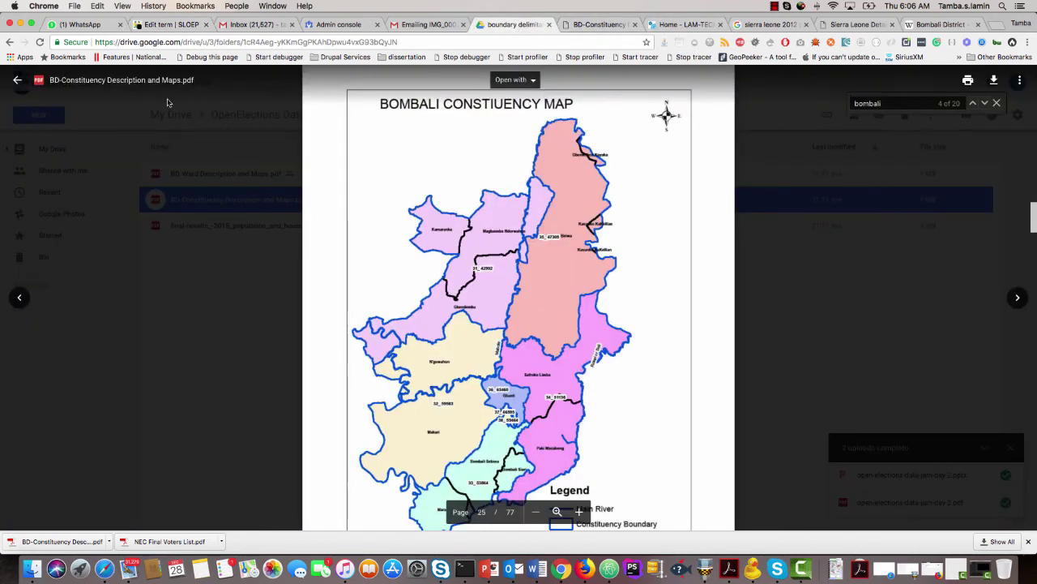
click(17, 79)
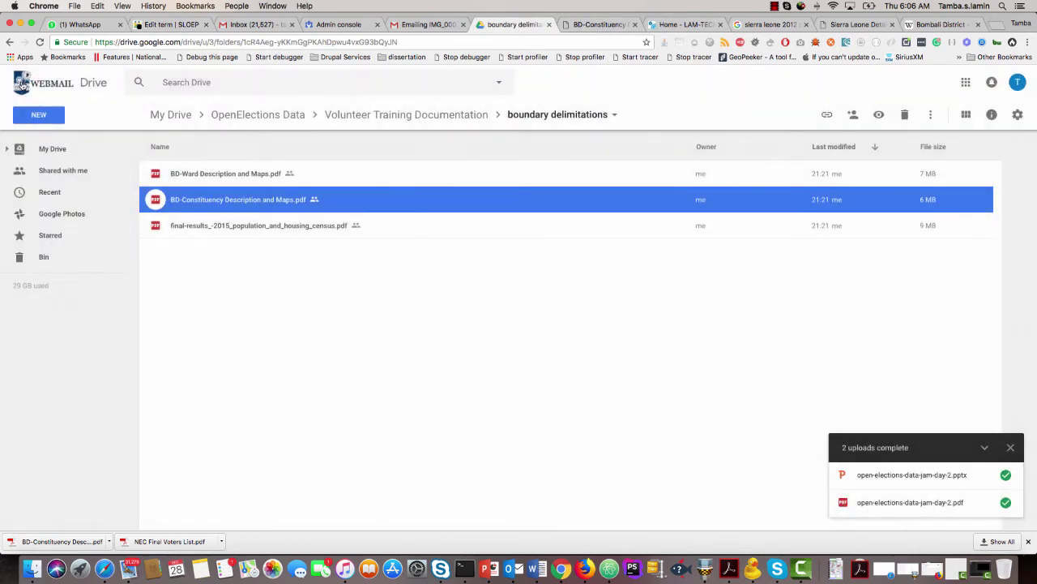
double_click(209, 224)
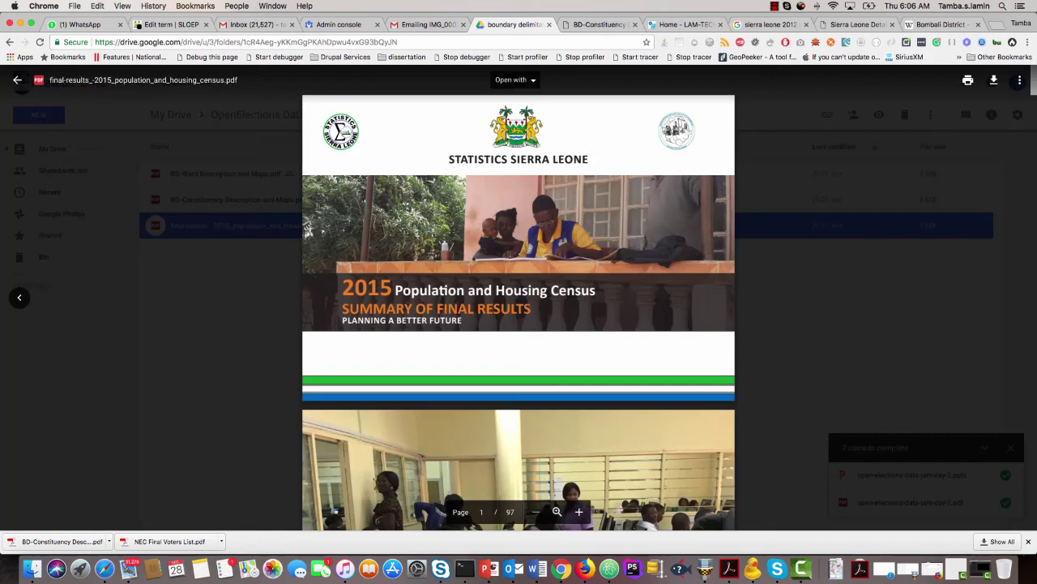
scroll(489, 245, down, 20)
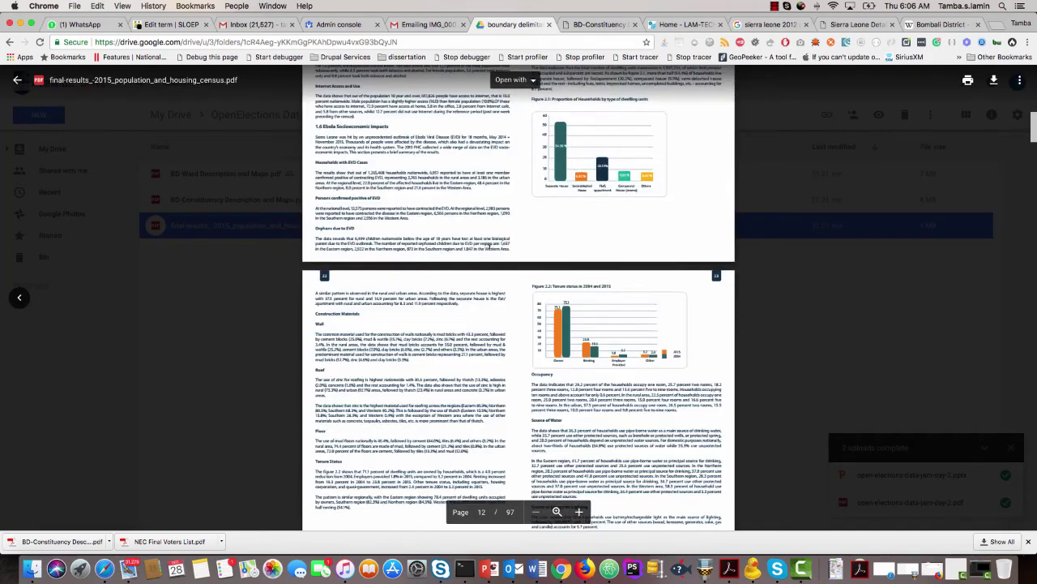
scroll(489, 245, down, 10)
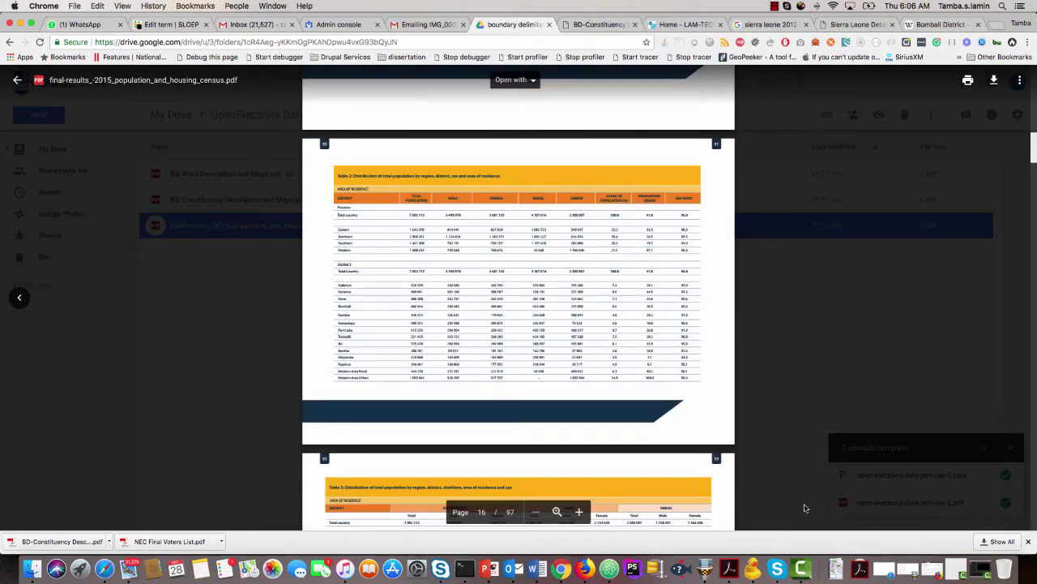
Zoom into Table 2 and copy Bombali's total population, 606 544, back to the term form.
click(579, 511)
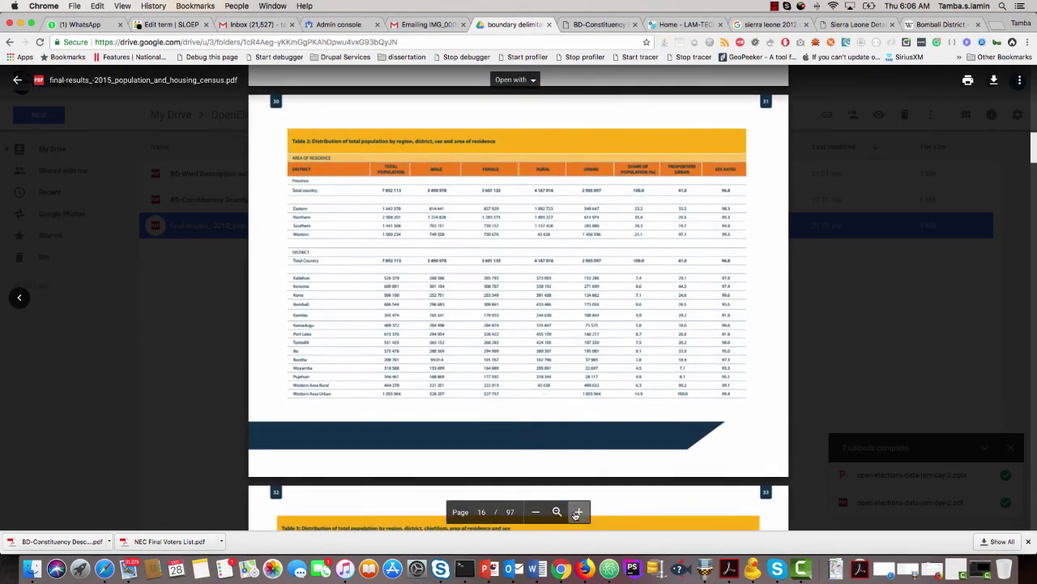
click(578, 512)
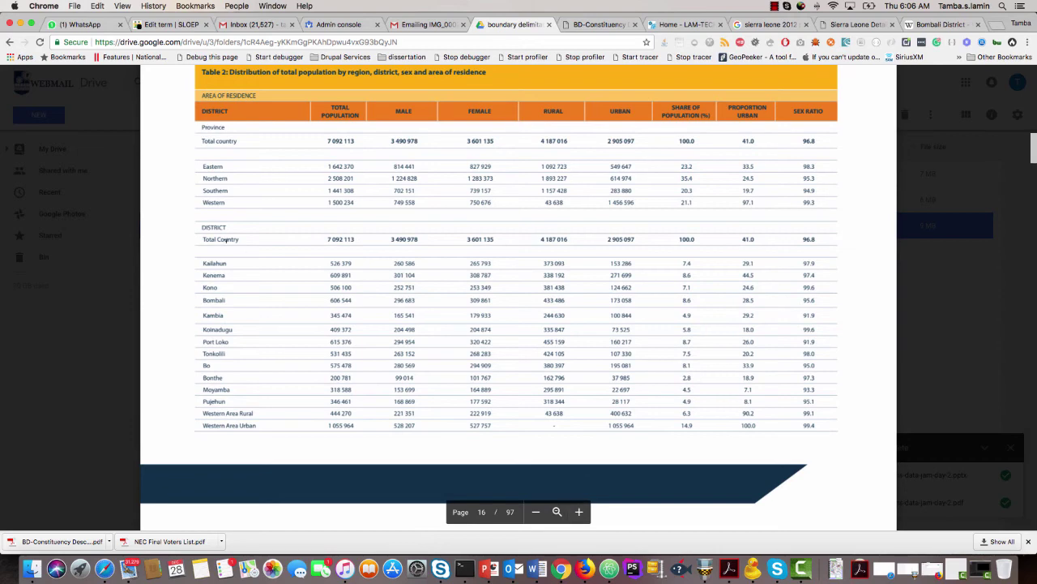
scroll(243, 301, up, 1)
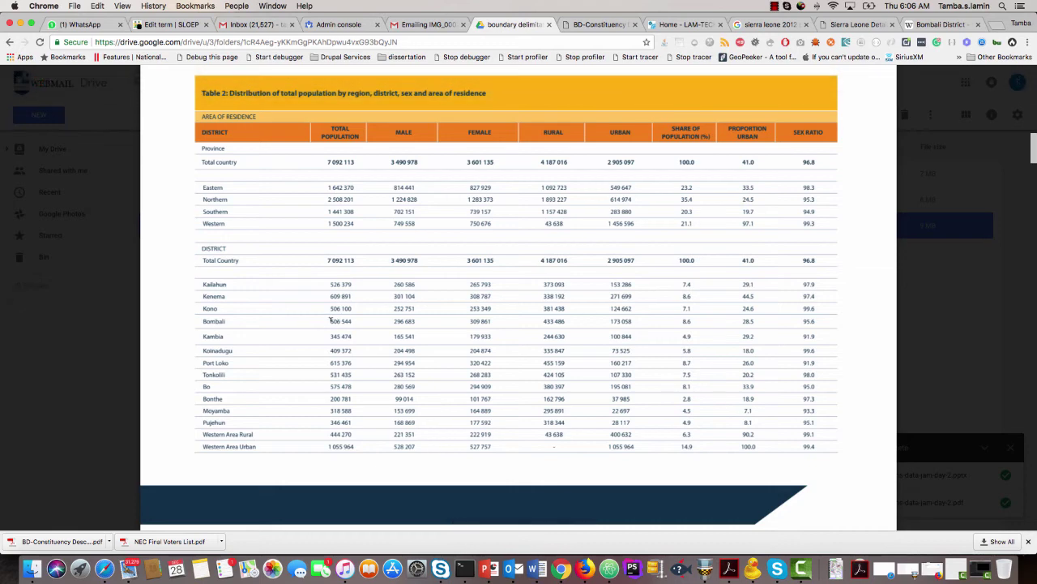
drag(330, 321, 351, 320)
key(super+c)
click(179, 22)
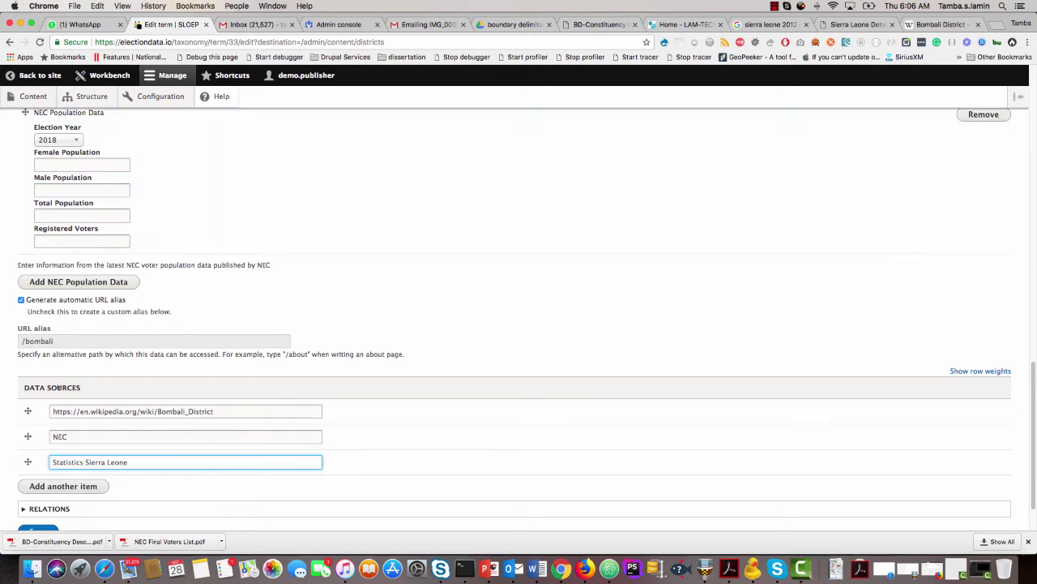
Put 606544 in the census Total Population and move 422960 into NEC Total Population.
scroll(59, 391, up, 5)
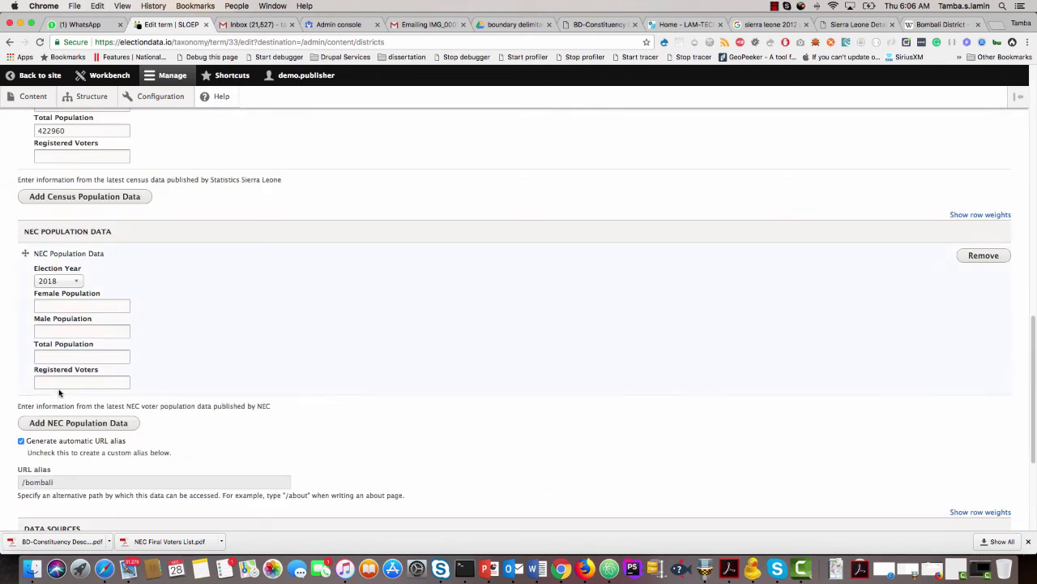
scroll(59, 392, up, 4)
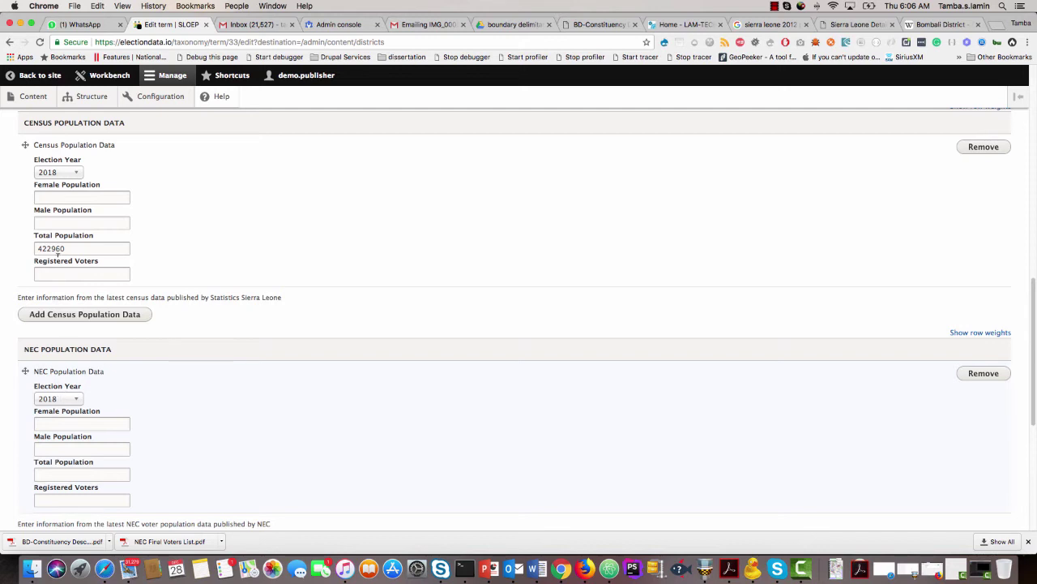
scroll(63, 376, up, 2)
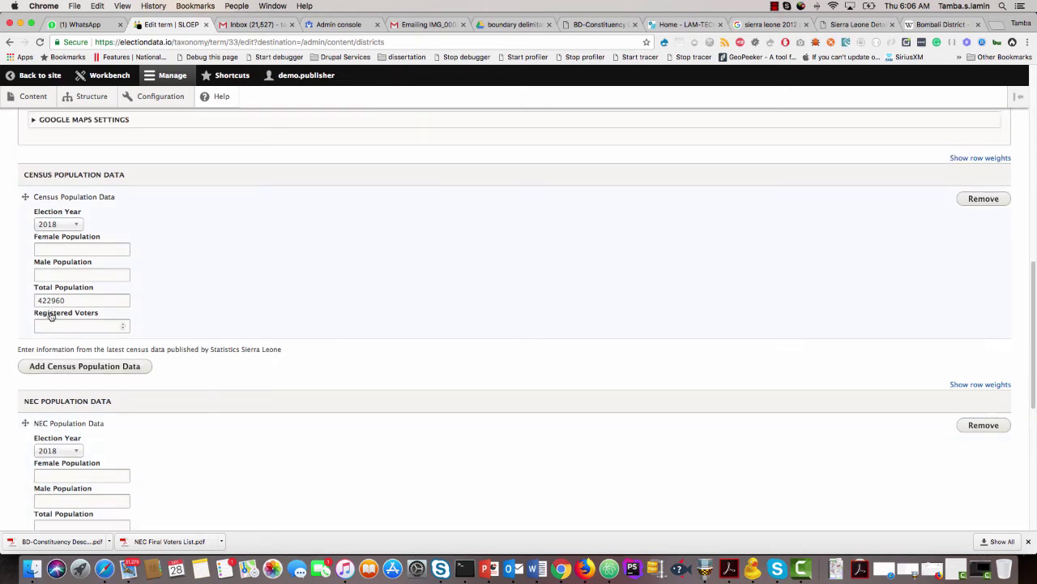
scroll(50, 316, down, 1)
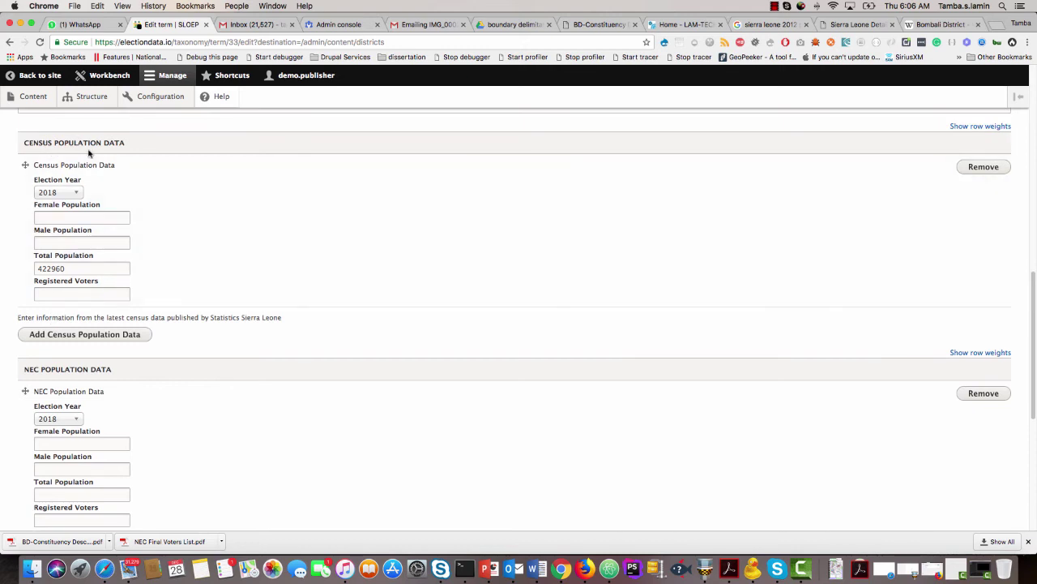
scroll(23, 286, down, 1)
drag(27, 260, 14, 247)
click(45, 274)
key(super+v)
key(super+x)
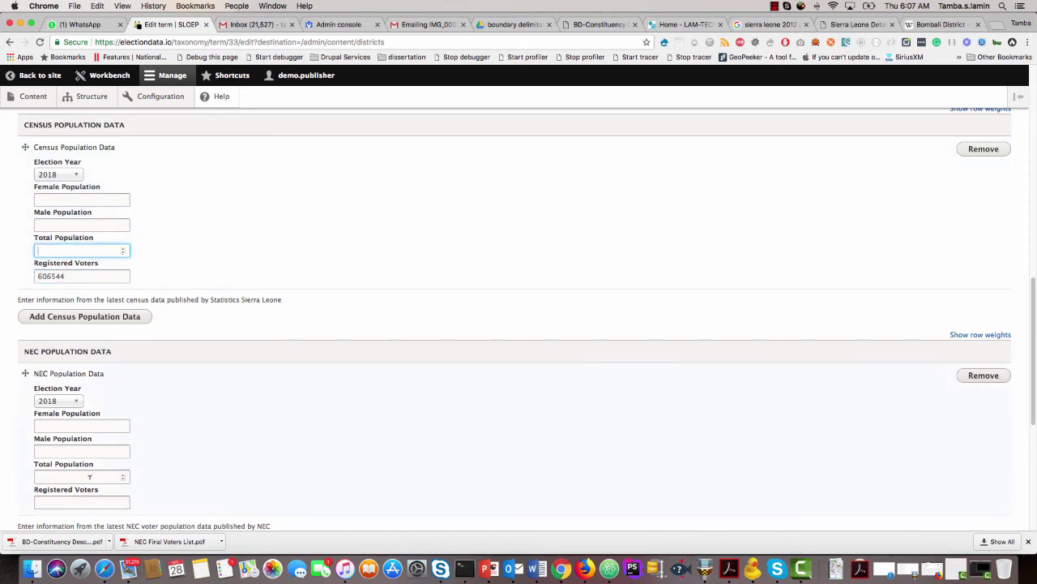
click(72, 473)
key(super+v)
drag(74, 276, 14, 275)
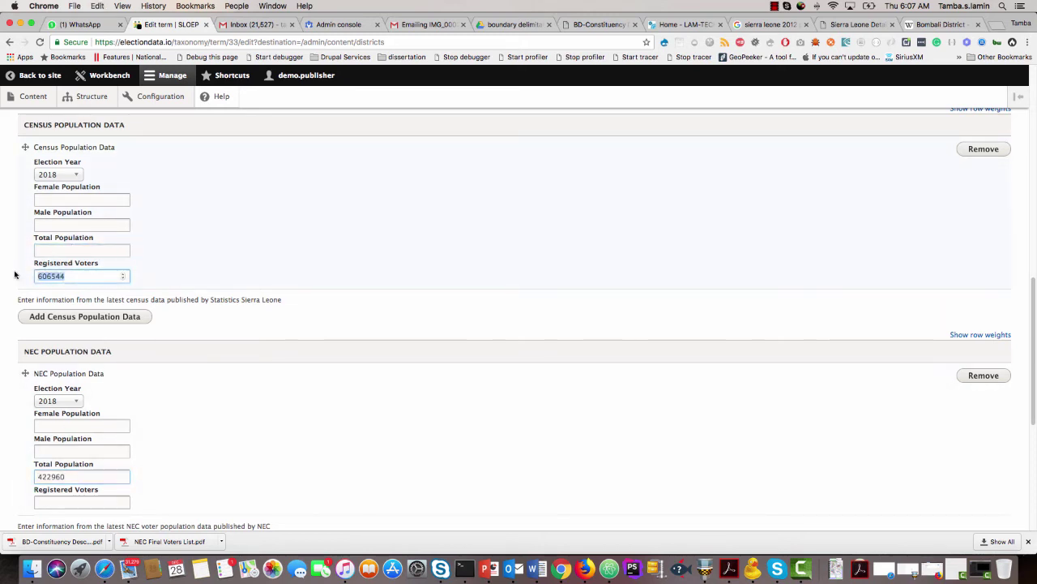
key(super+x)
click(50, 253)
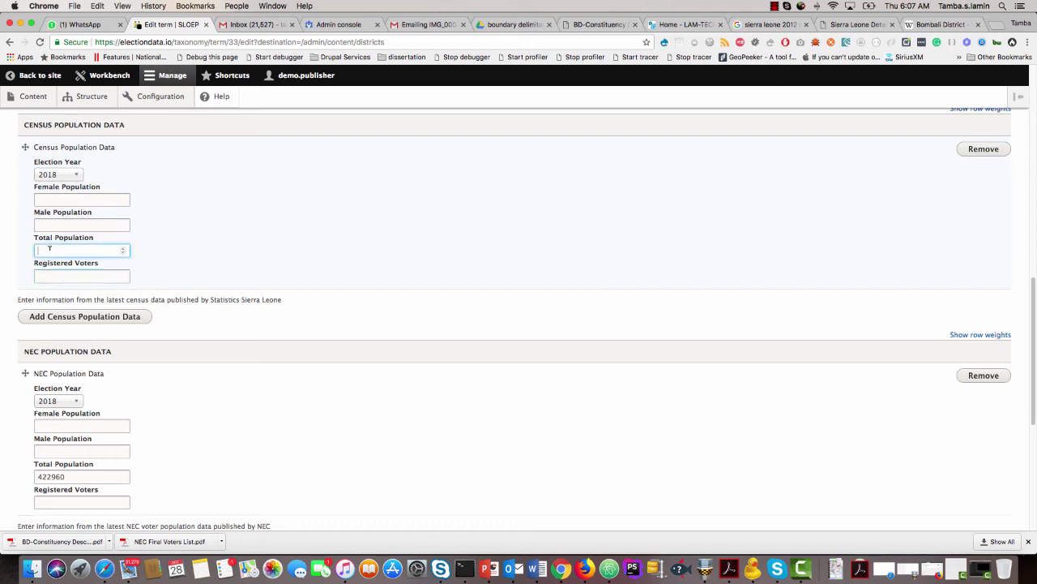
key(super+v)
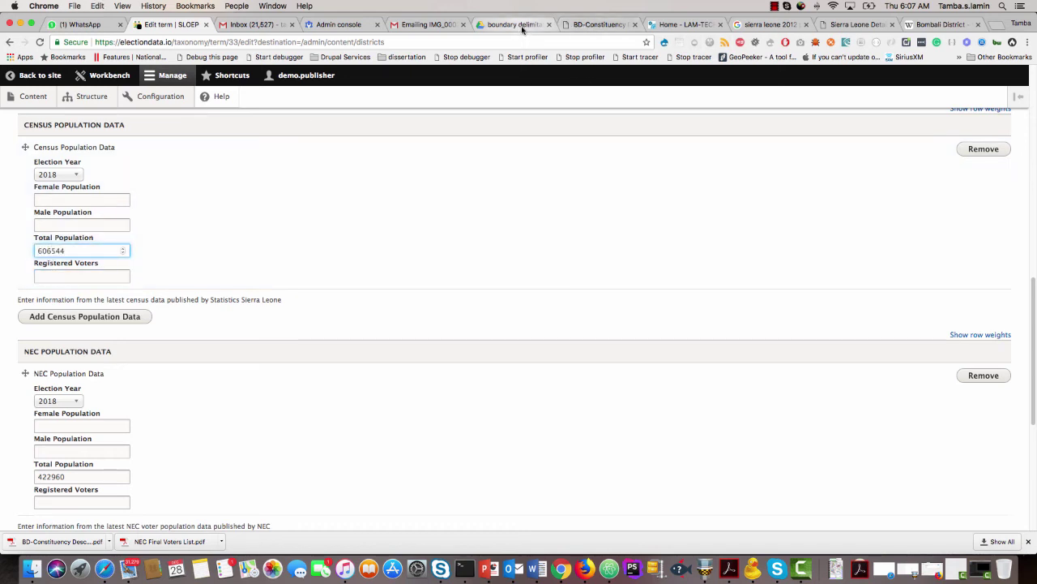
Copy Bombali's male (296683) and female (309861) populations from the census PDF into their fields.
click(521, 27)
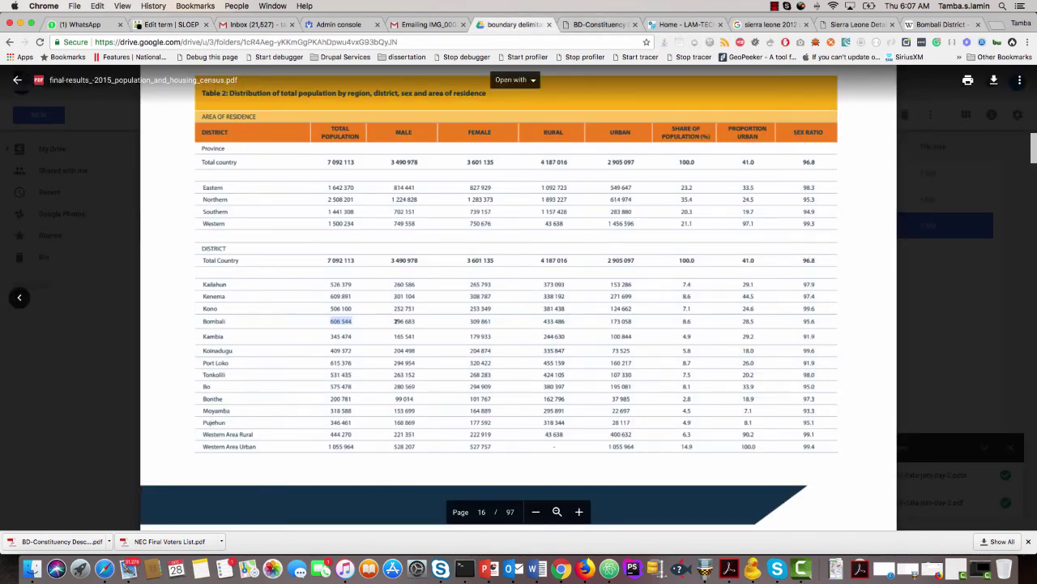
drag(394, 321, 415, 321)
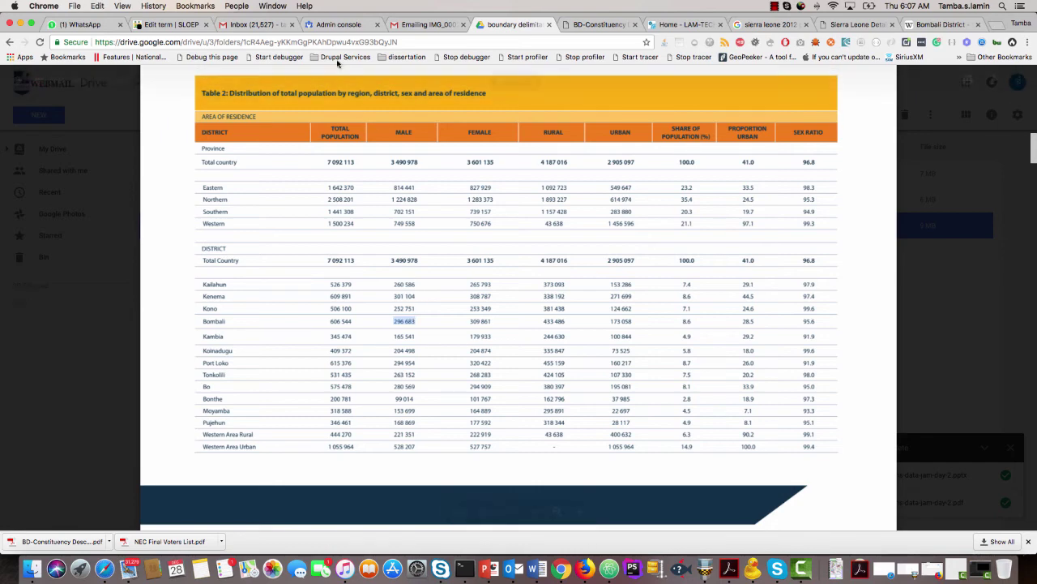
click(144, 29)
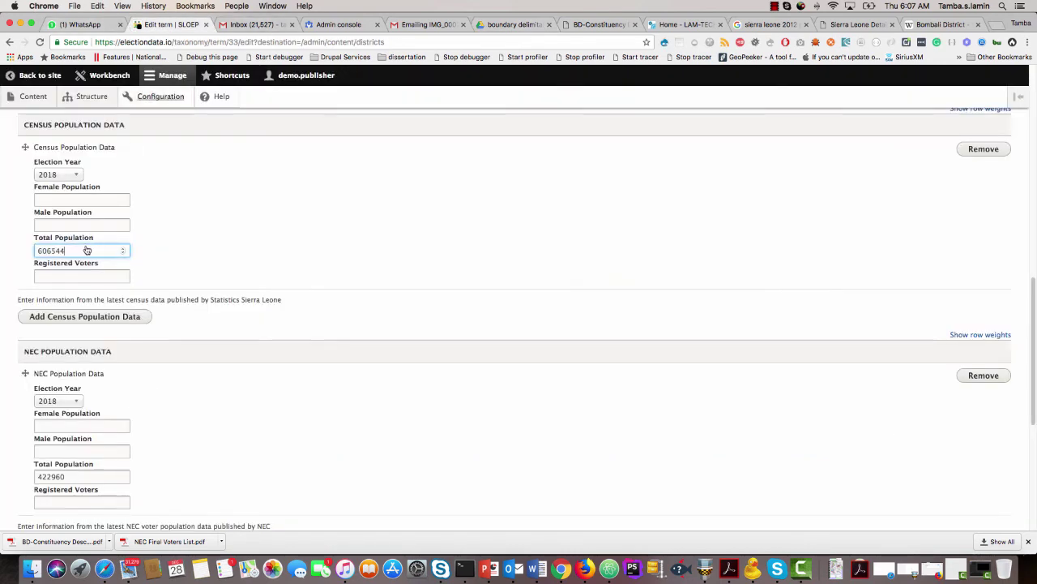
click(54, 223)
key(ctrl+v)
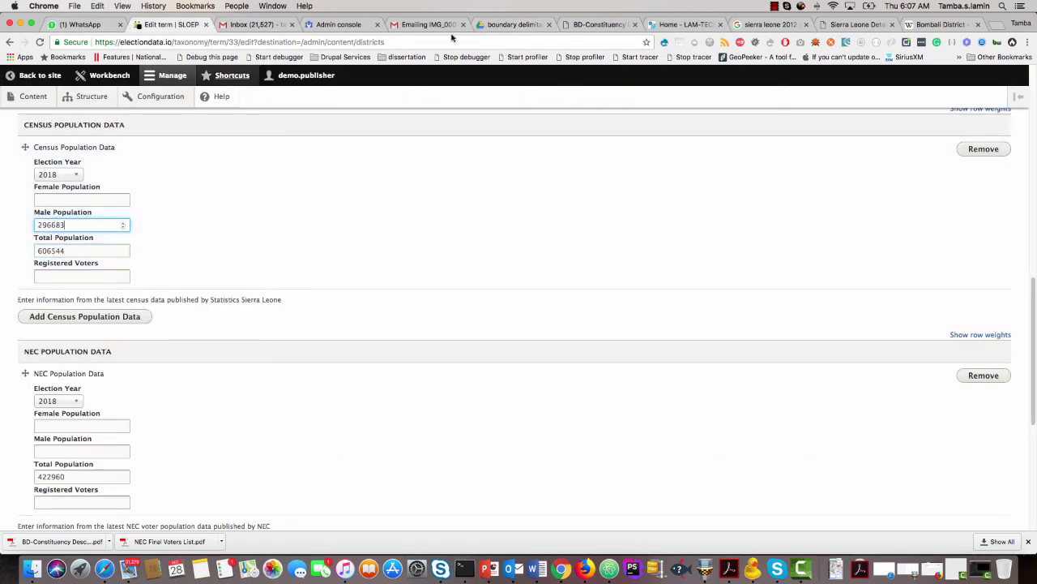
click(509, 24)
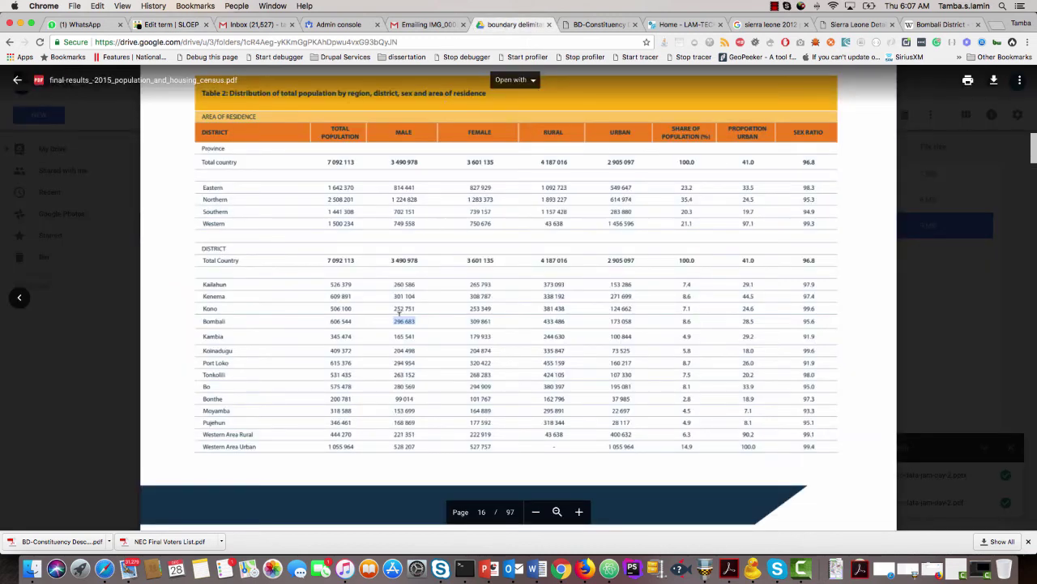
double_click(483, 321)
click(170, 24)
click(72, 198)
key(super+v)
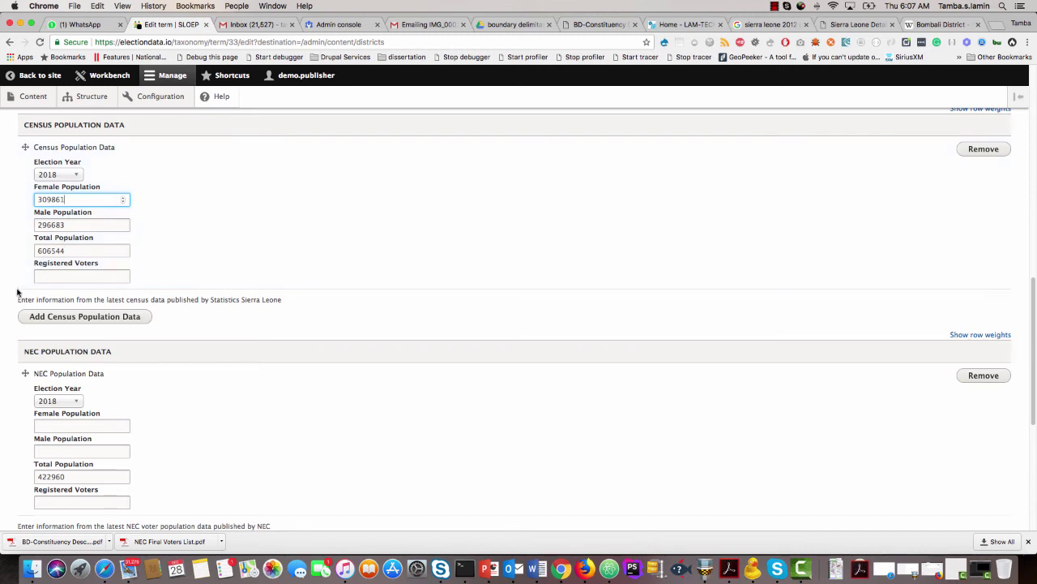
Correct the Bombali NEC male population entry by removing a stray trailing digit.
scroll(24, 284, down, 5)
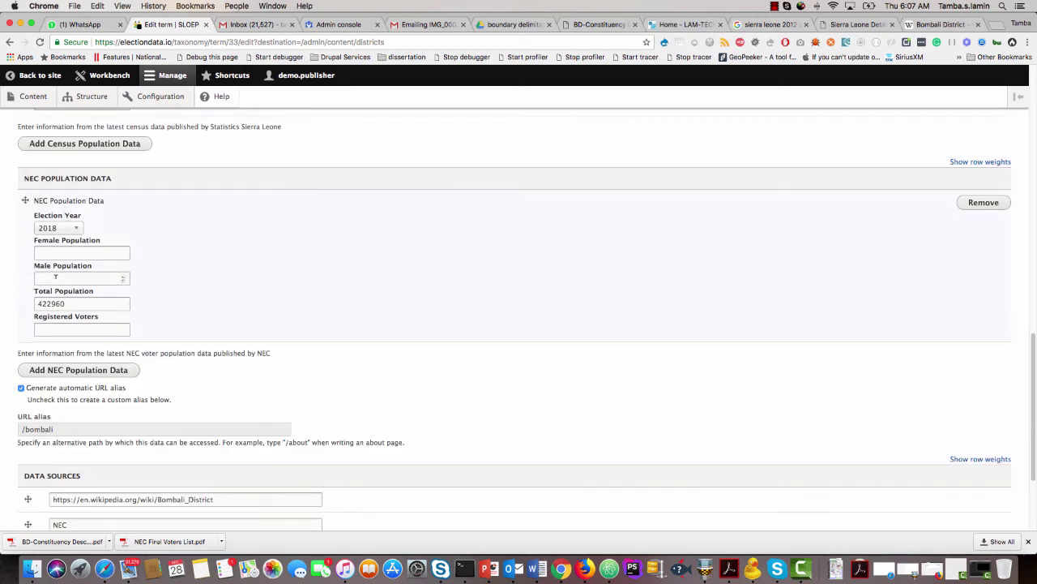
key(Tab)
click(56, 277)
scroll(24, 317, down, 4)
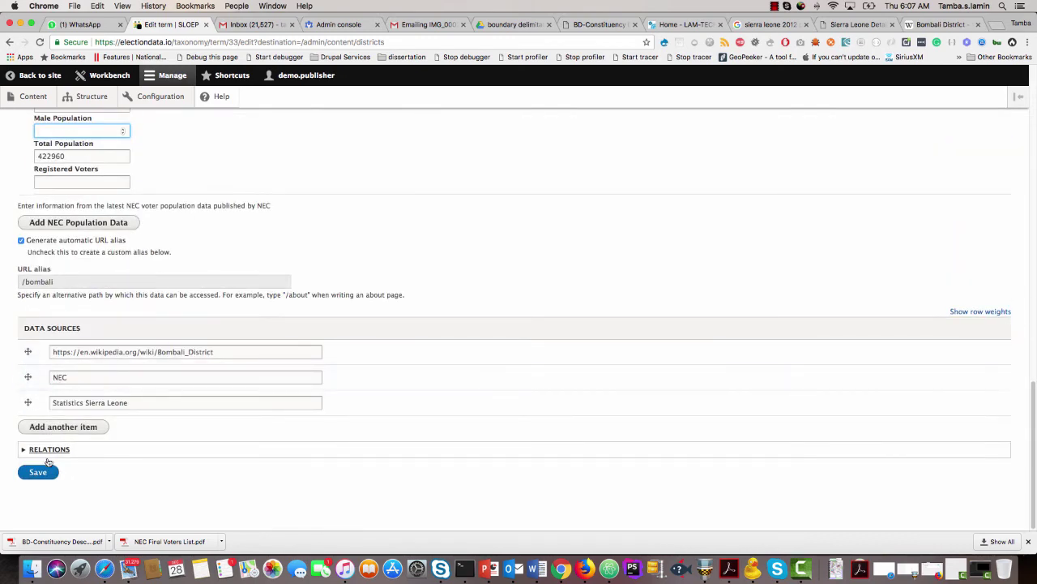
scroll(67, 371, up, 6)
text(4)
scroll(65, 366, up, 10)
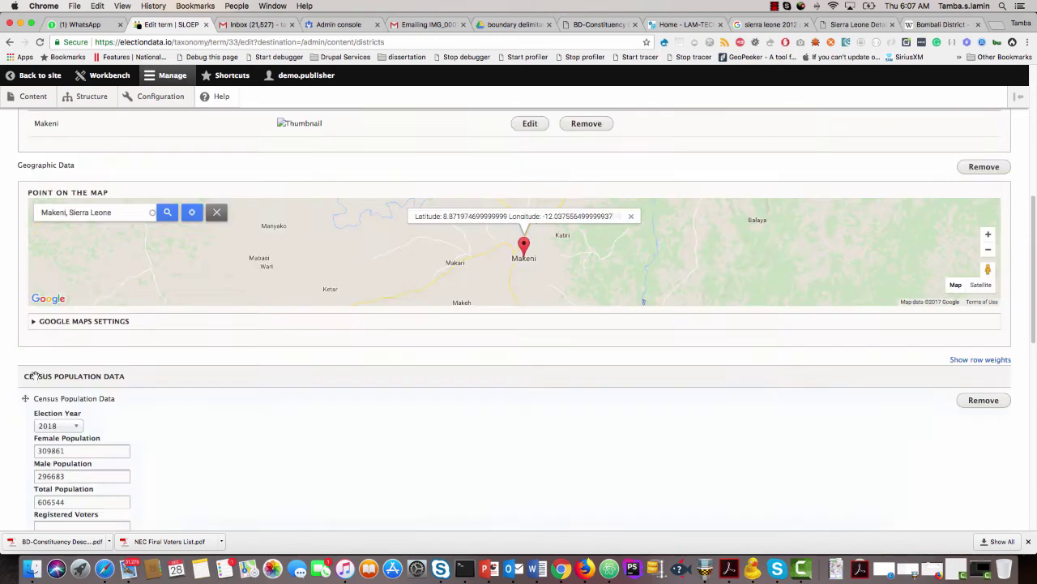
scroll(34, 378, down, 4)
scroll(32, 378, down, 5)
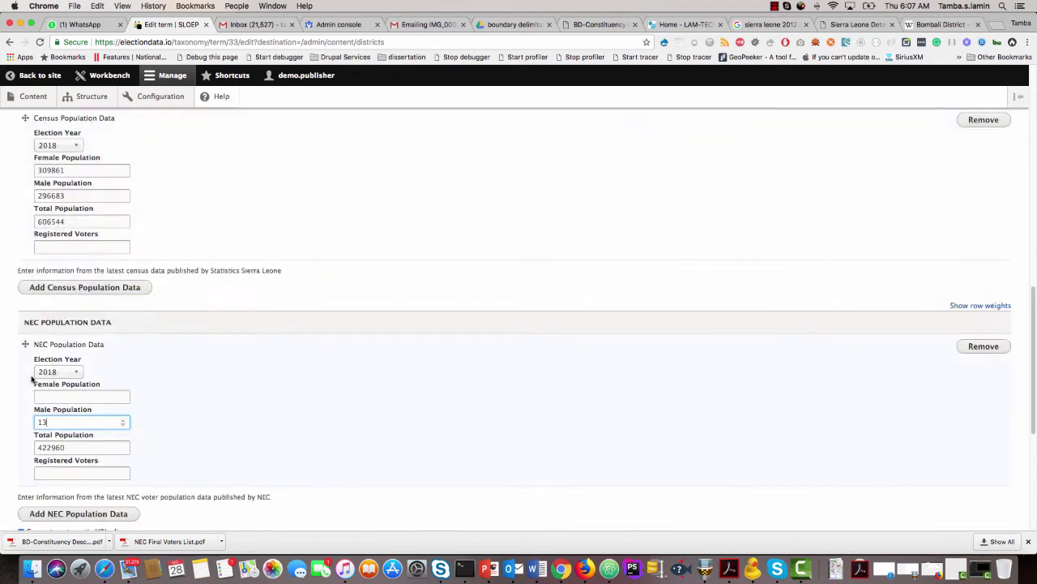
key(BackSpace)
scroll(22, 303, up, 13)
scroll(3, 322, up, 4)
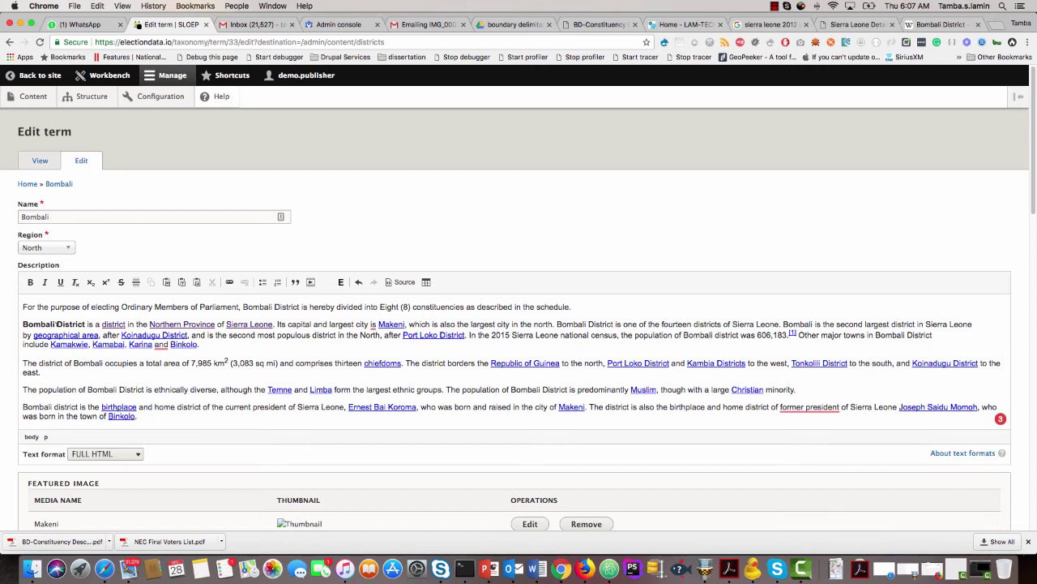
Cut the four Bombali District paragraphs, keeping only the eight-constituencies sentence.
drag(22, 323, 149, 414)
key(super+c)
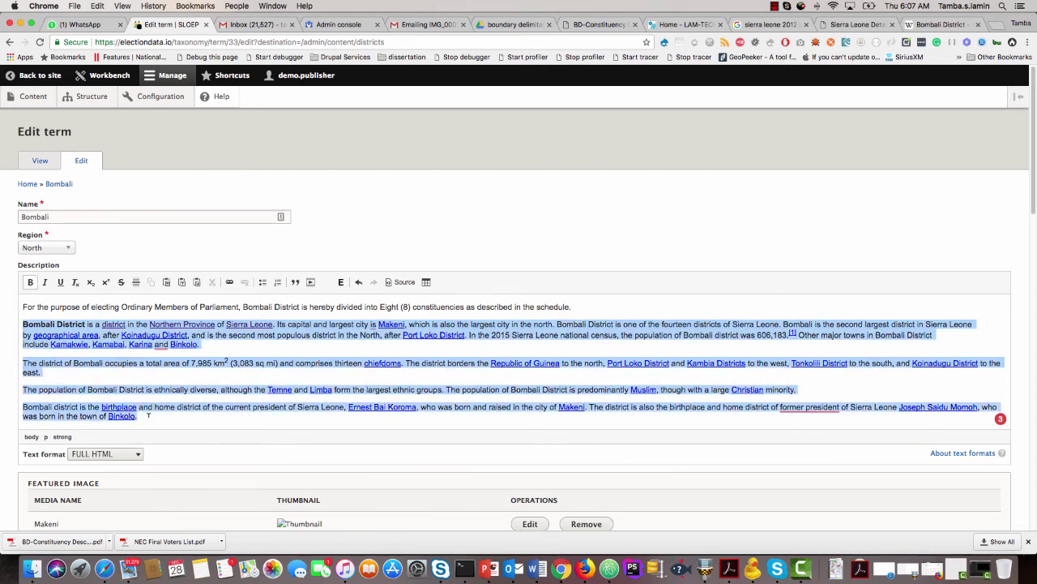
key(BackSpace)
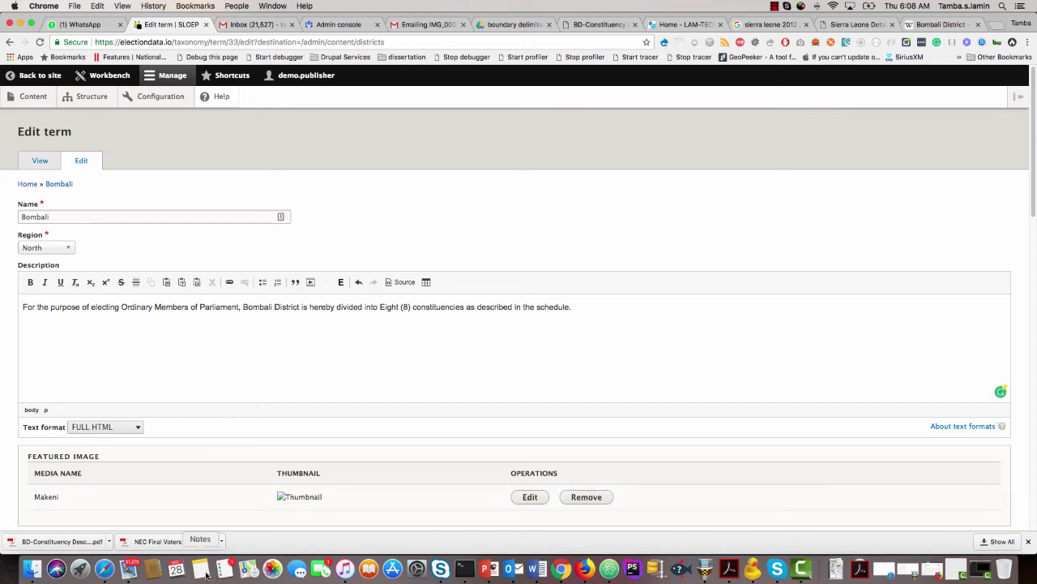
click(609, 569)
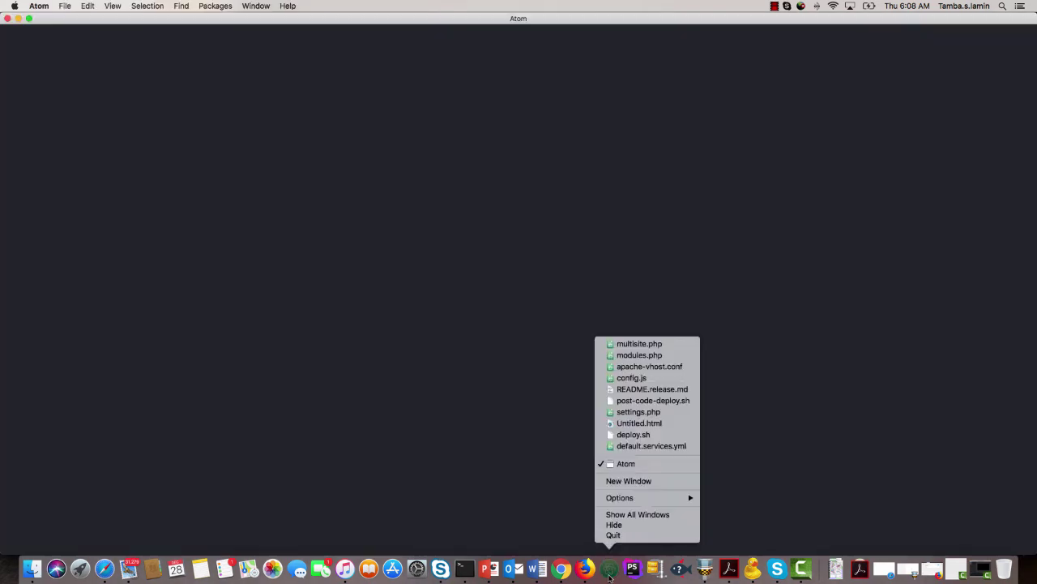
Paste the cut Bombali text into a new untitled Atom file and select it all as plain text.
right_click(609, 569)
click(478, 427)
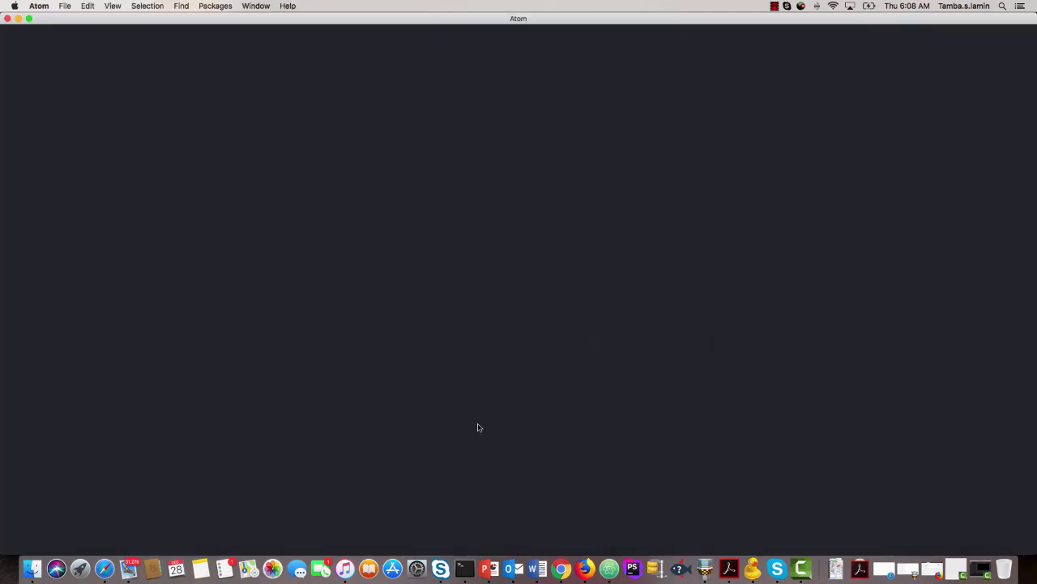
click(65, 7)
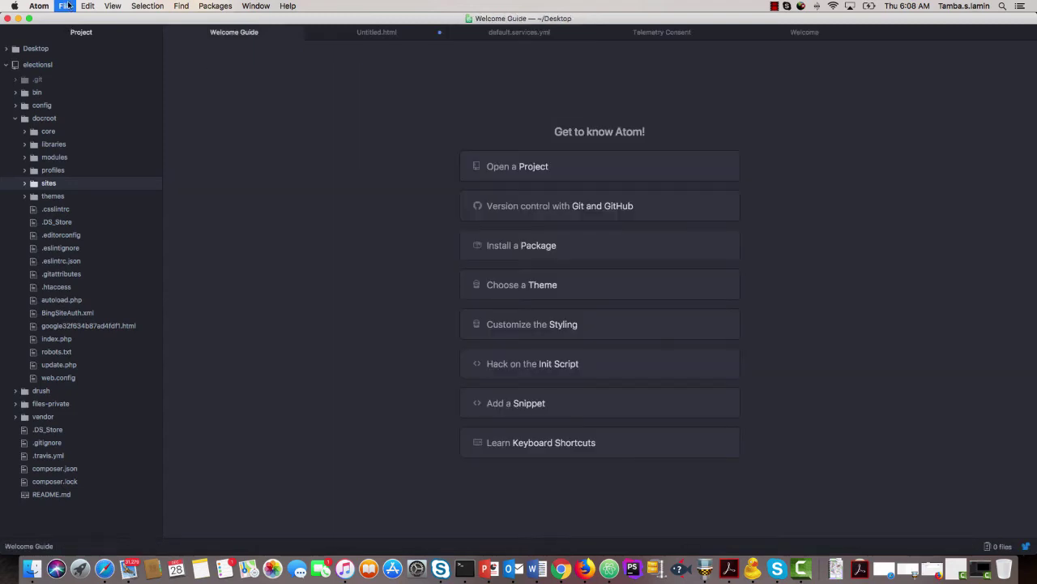
click(68, 6)
click(77, 29)
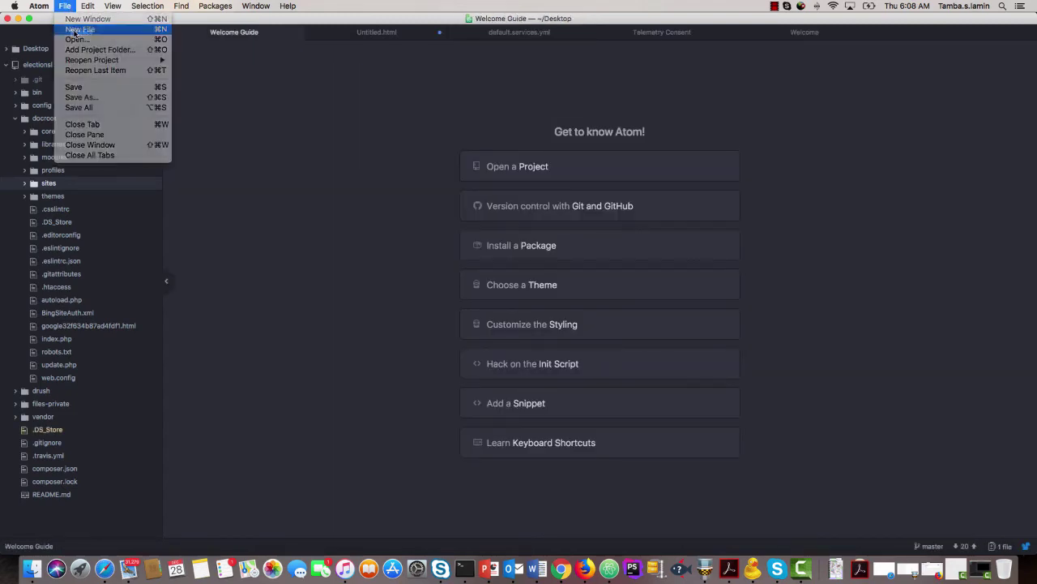
key(cmd+v)
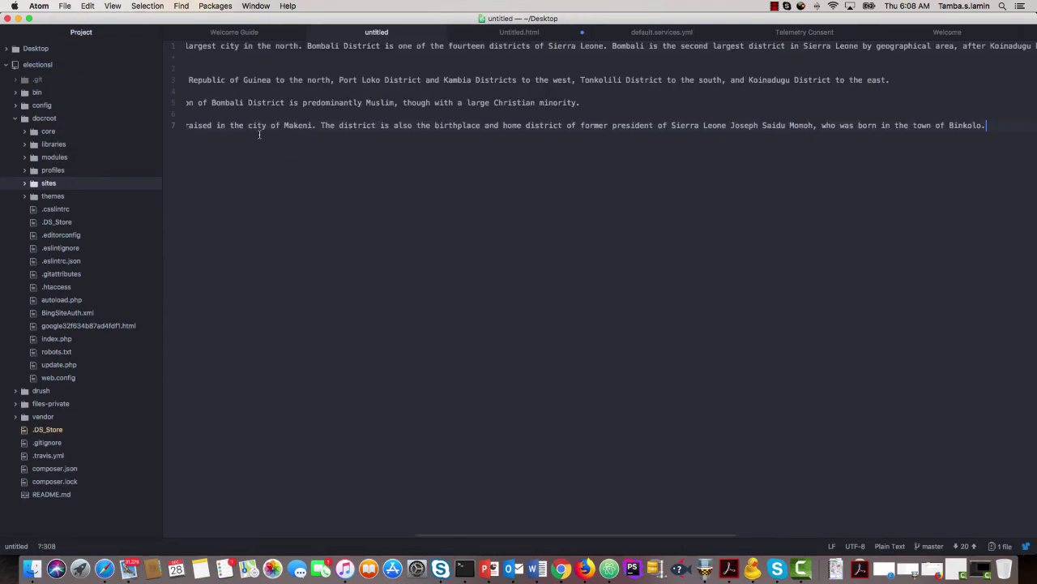
key(cmd+a)
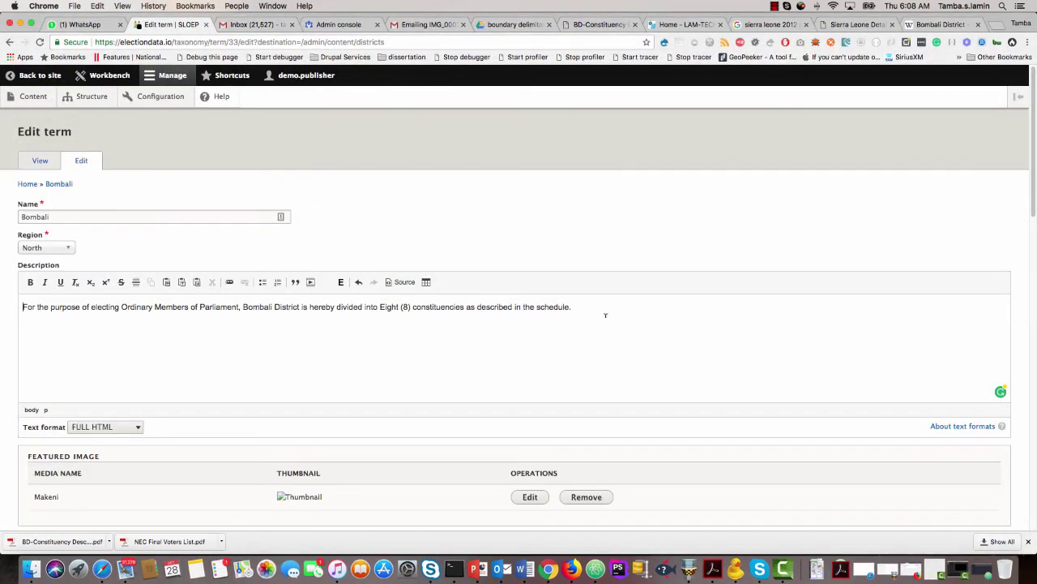
Paste the plain-text Bombali paragraphs back into the description and save the district term.
key(super+v)
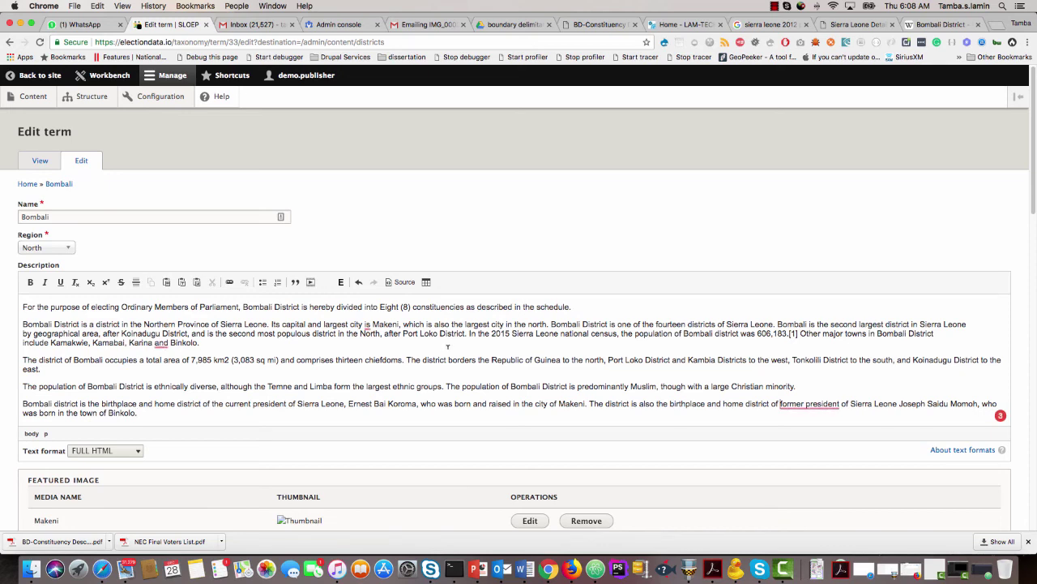
scroll(196, 394, down, 15)
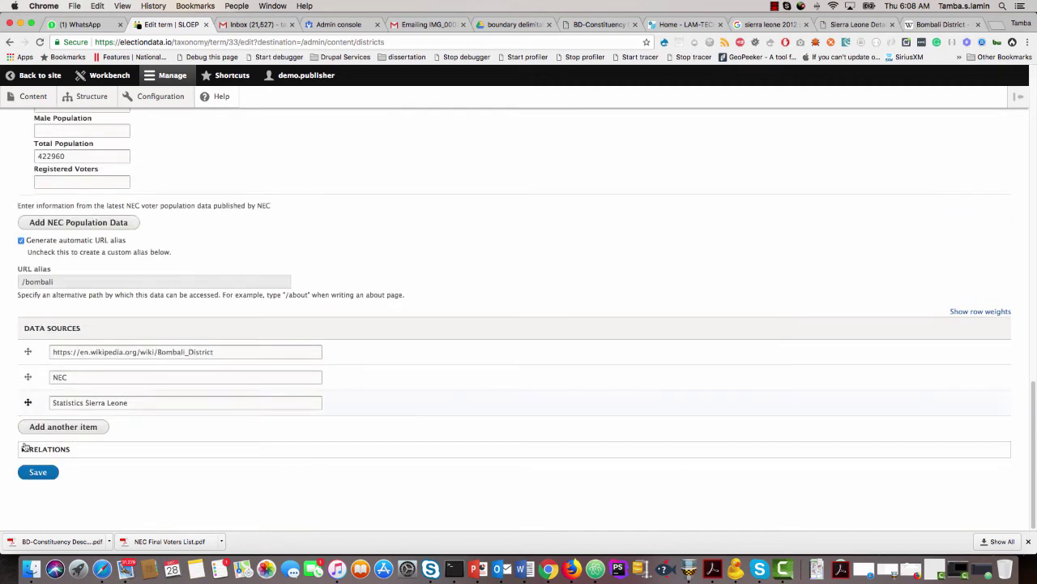
click(37, 472)
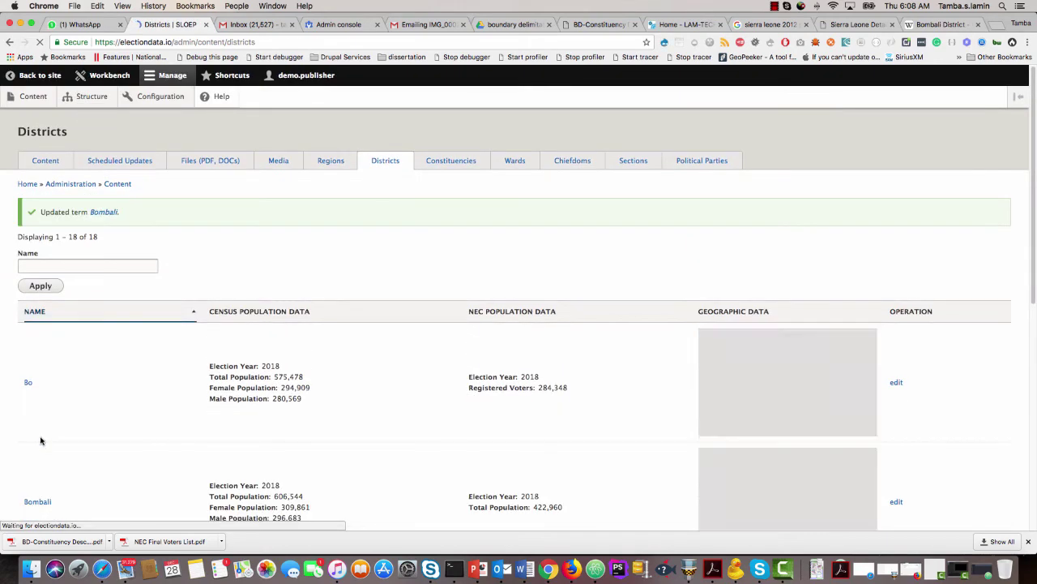
scroll(57, 427, down, 2)
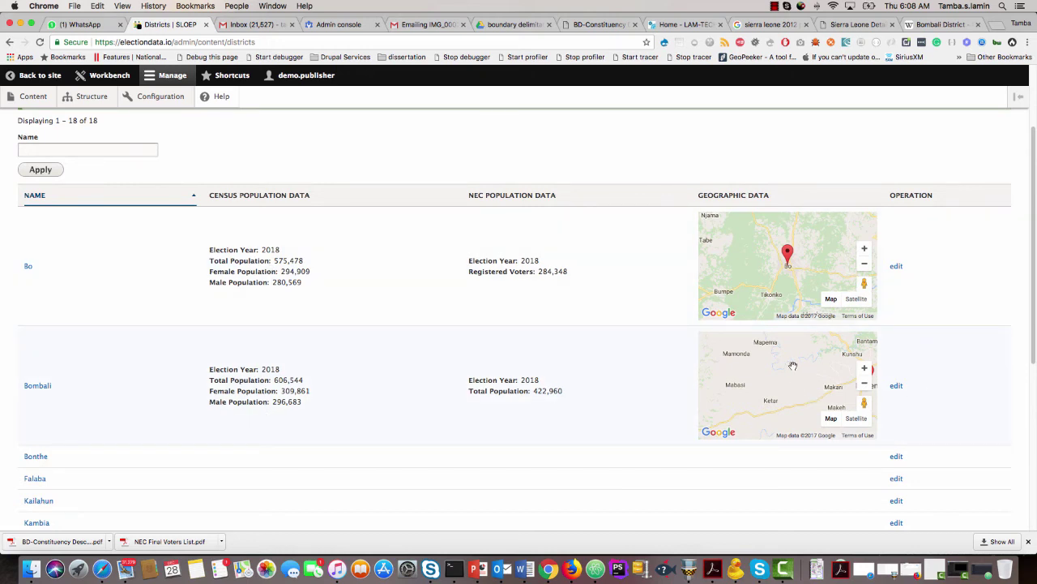
scroll(315, 372, up, 3)
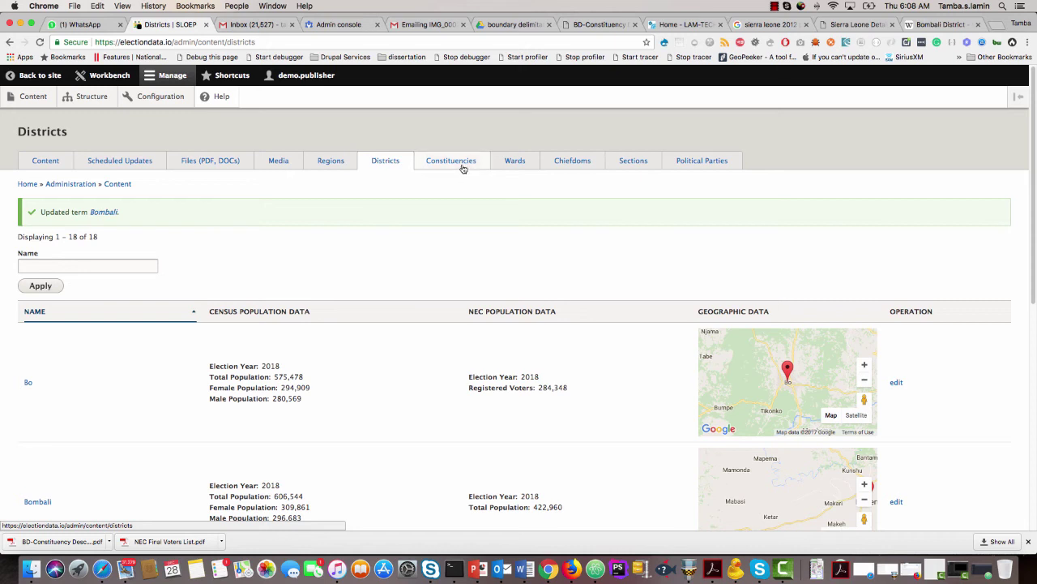
click(576, 162)
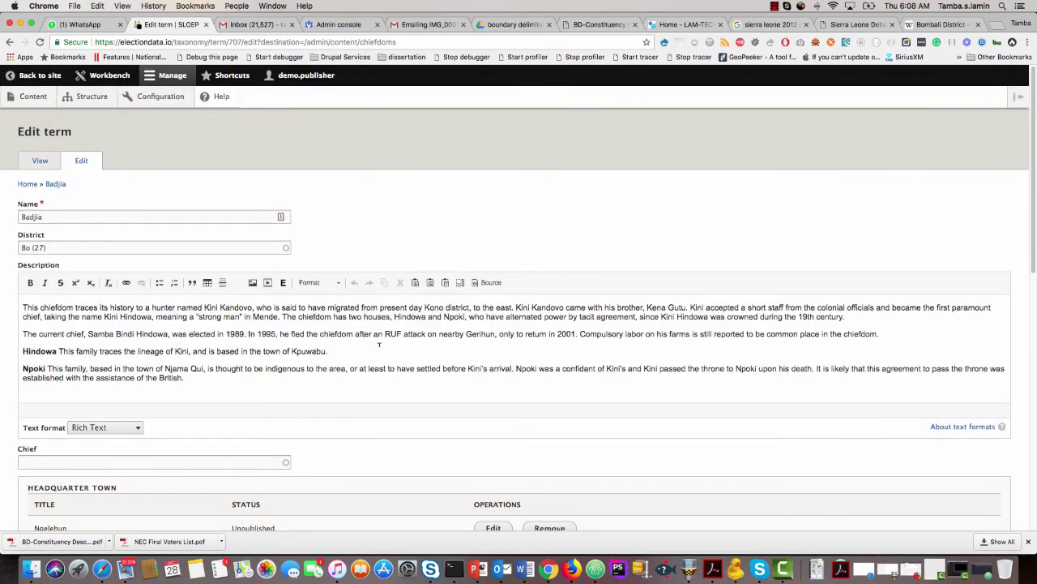
Review the Badjia chiefdom form (district Bo, headquarter Ngelehun) and save it.
scroll(379, 345, down, 1)
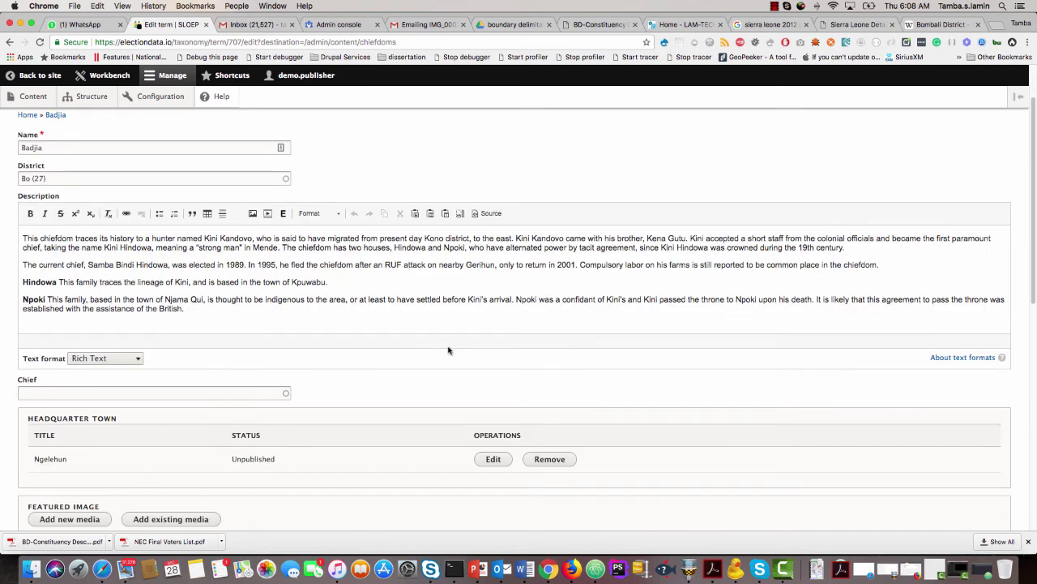
double_click(55, 146)
click(57, 176)
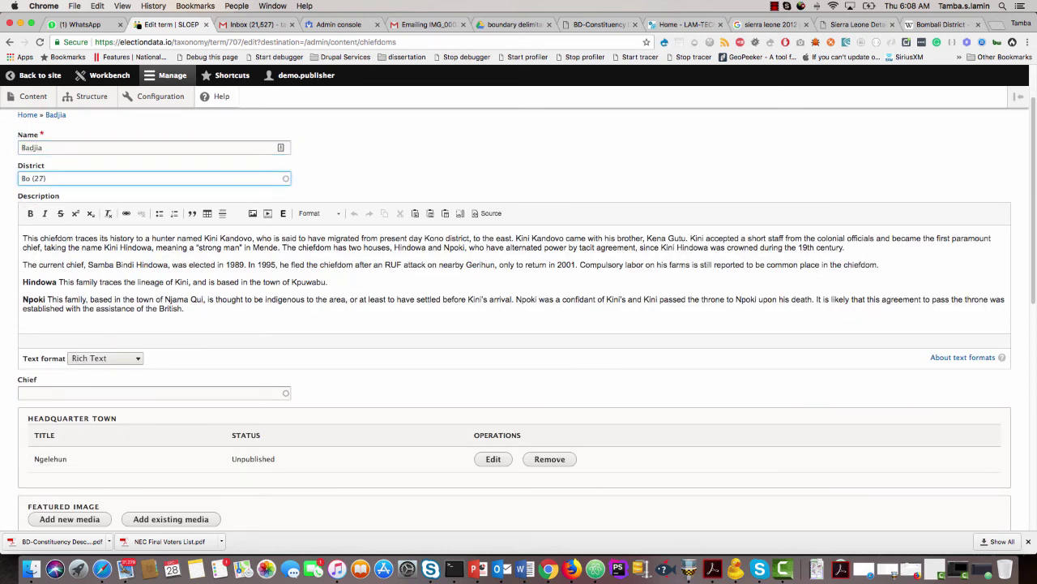
scroll(43, 341, down, 1)
click(69, 314)
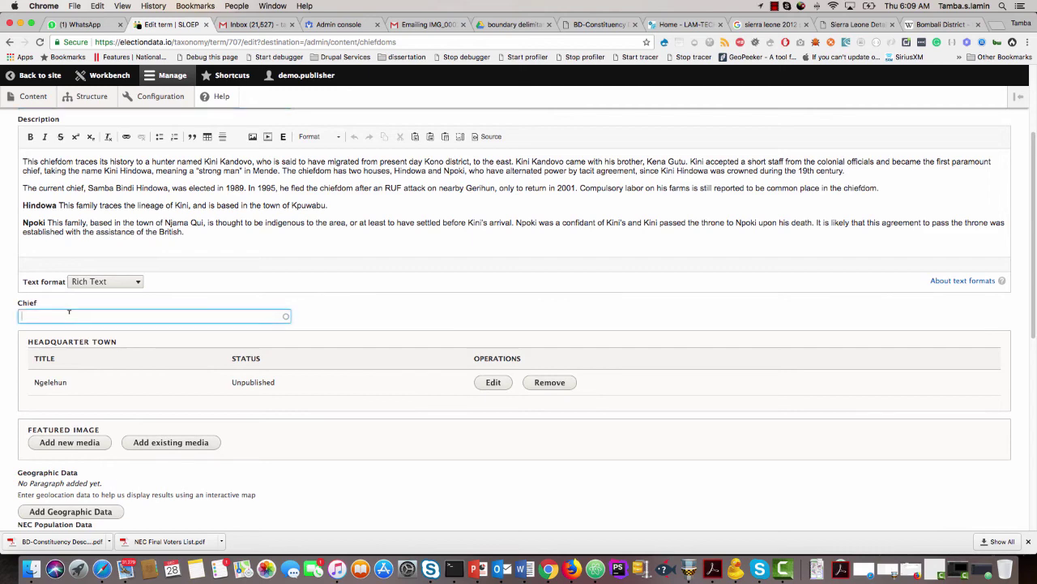
scroll(34, 377, down, 1)
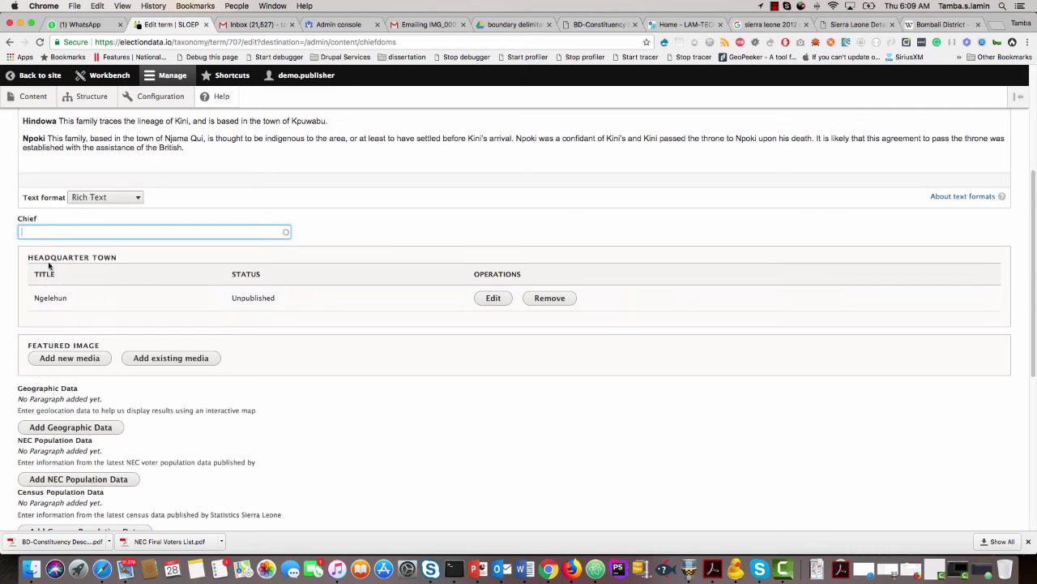
scroll(276, 371, down, 2)
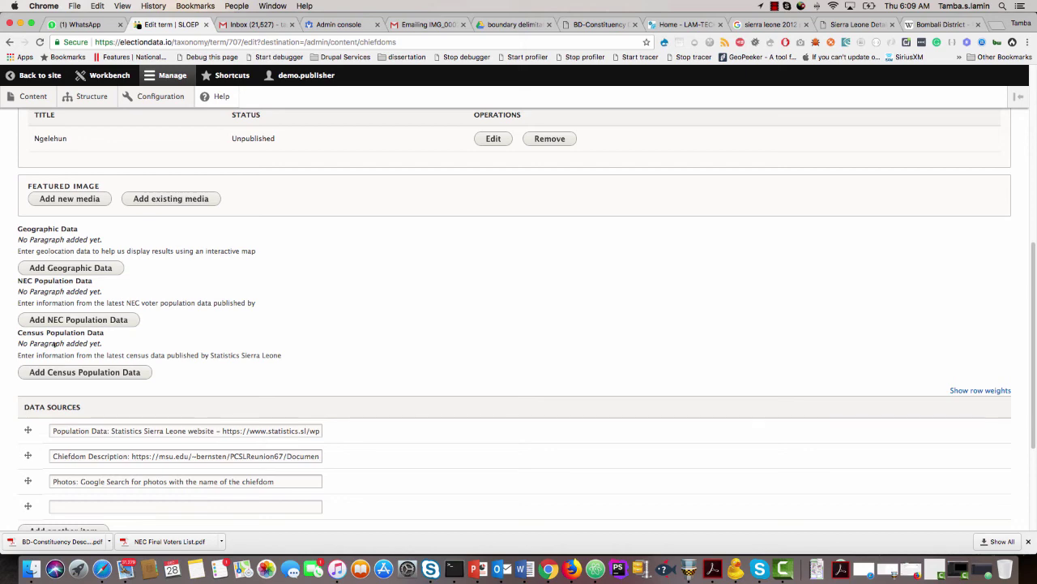
scroll(49, 339, down, 2)
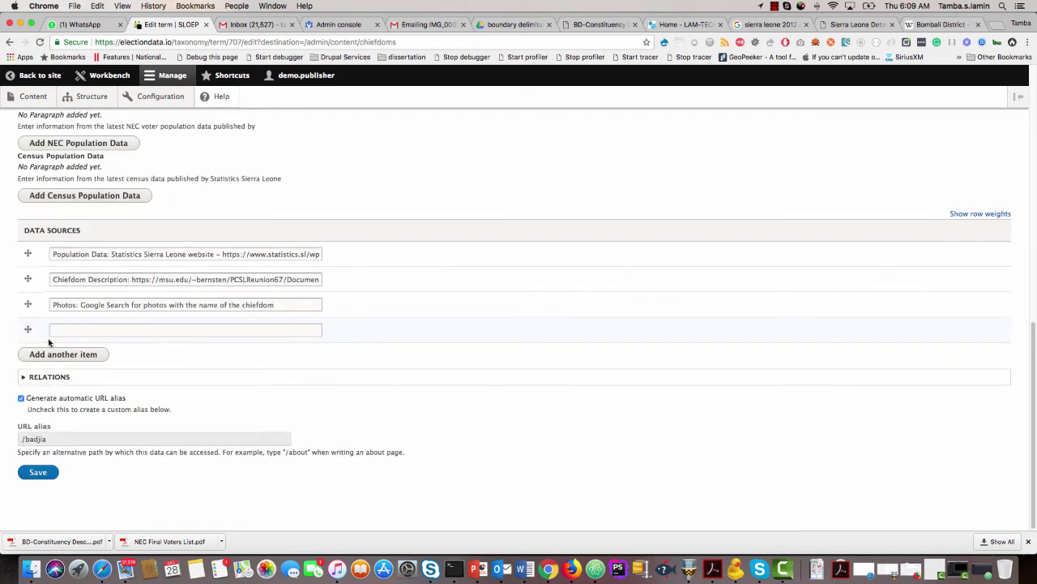
scroll(49, 342, up, 2)
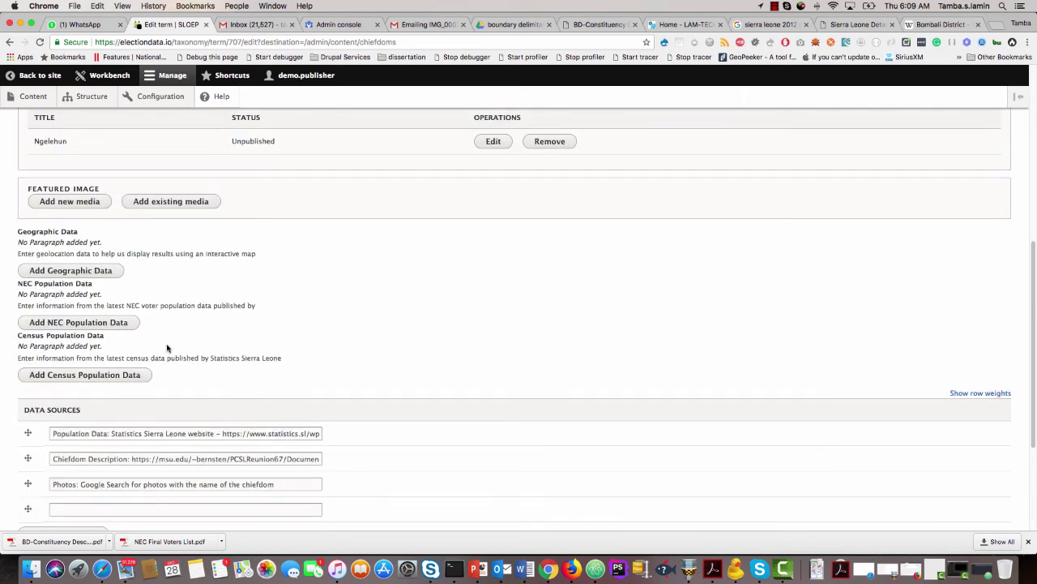
scroll(167, 347, up, 7)
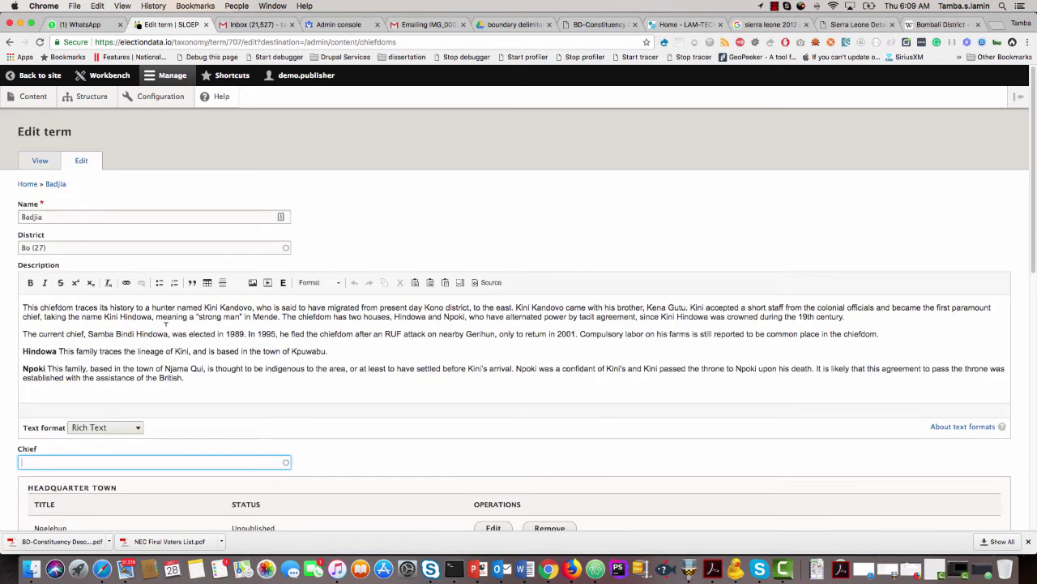
scroll(162, 324, down, 15)
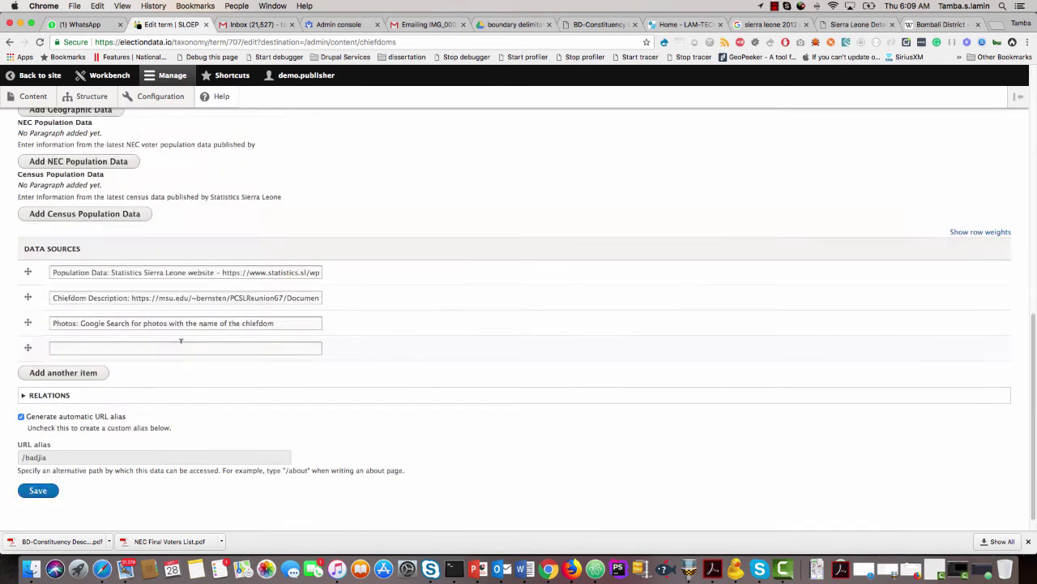
click(47, 491)
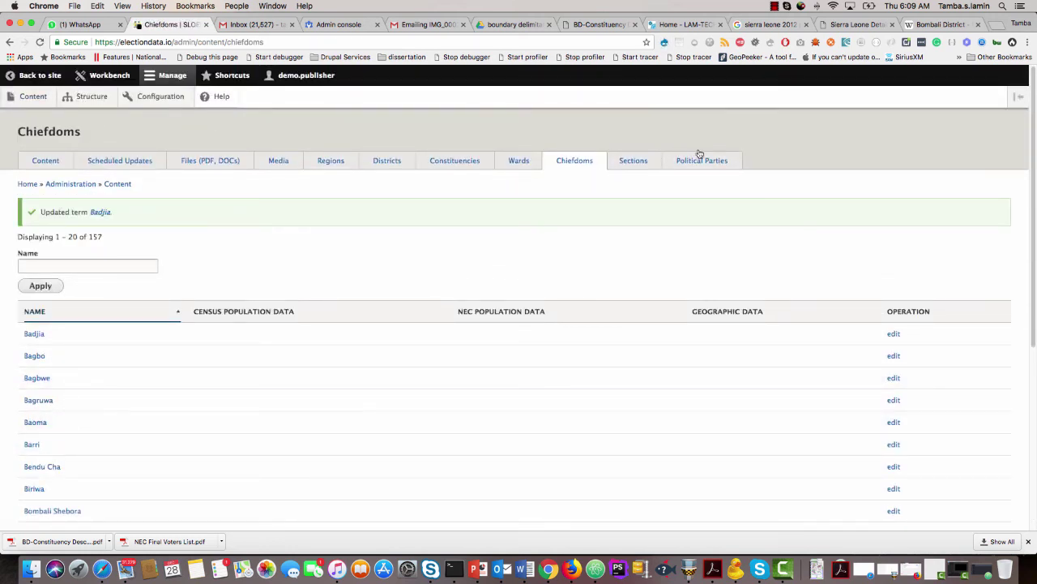
Open the Bahoin section's edit form from the Sections list and select its name.
click(634, 162)
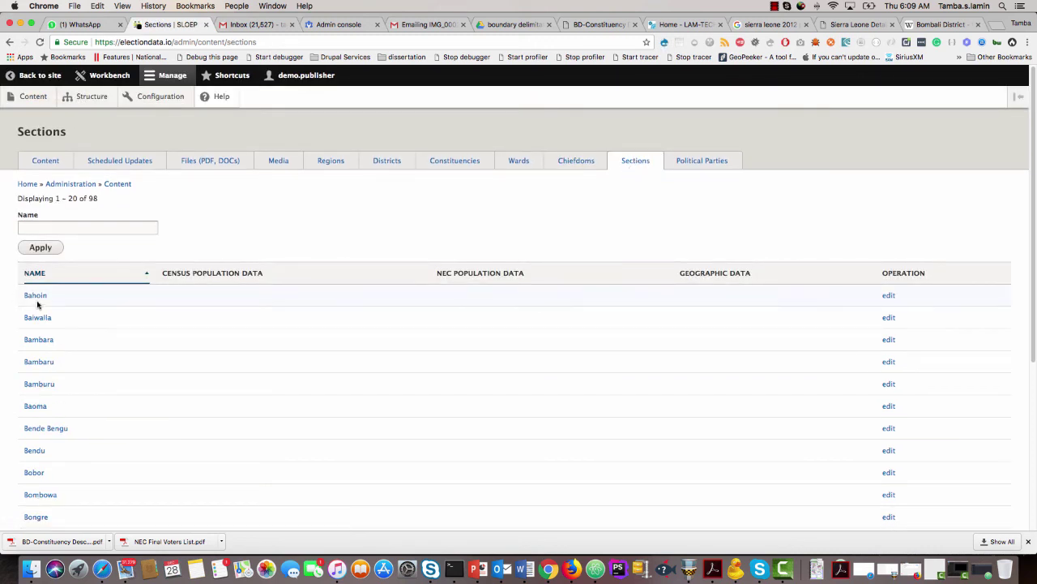
click(888, 297)
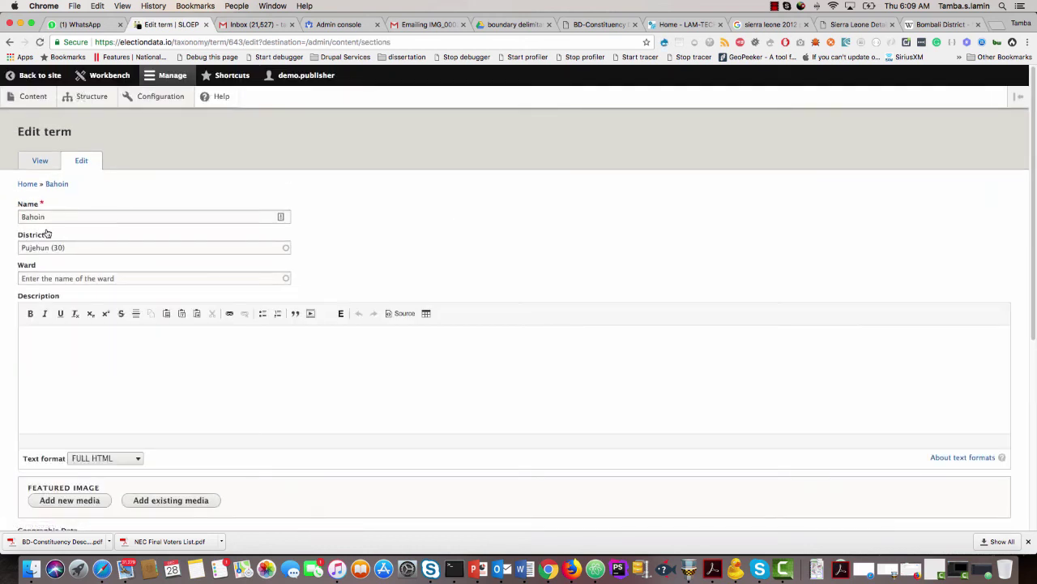
drag(46, 216, 12, 216)
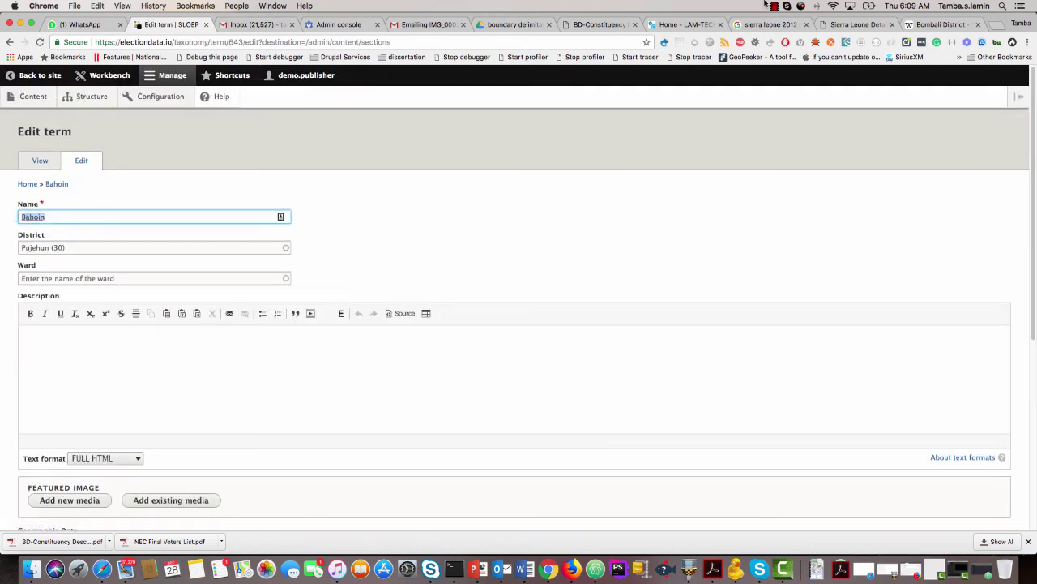
click(519, 25)
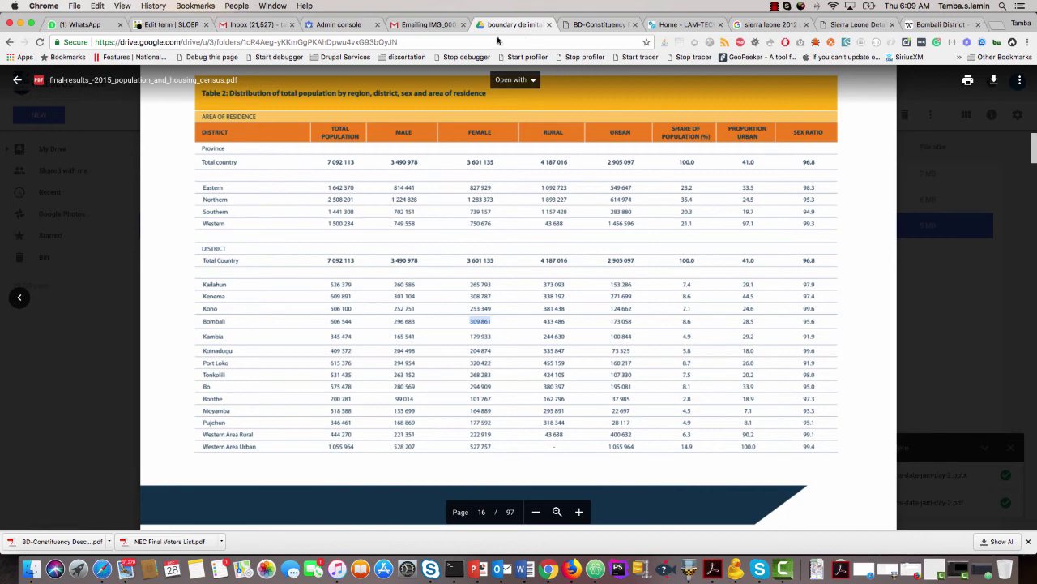
Open BD-Ward Description and Maps.pdf and search for 'Bahoin' to its second match.
click(18, 81)
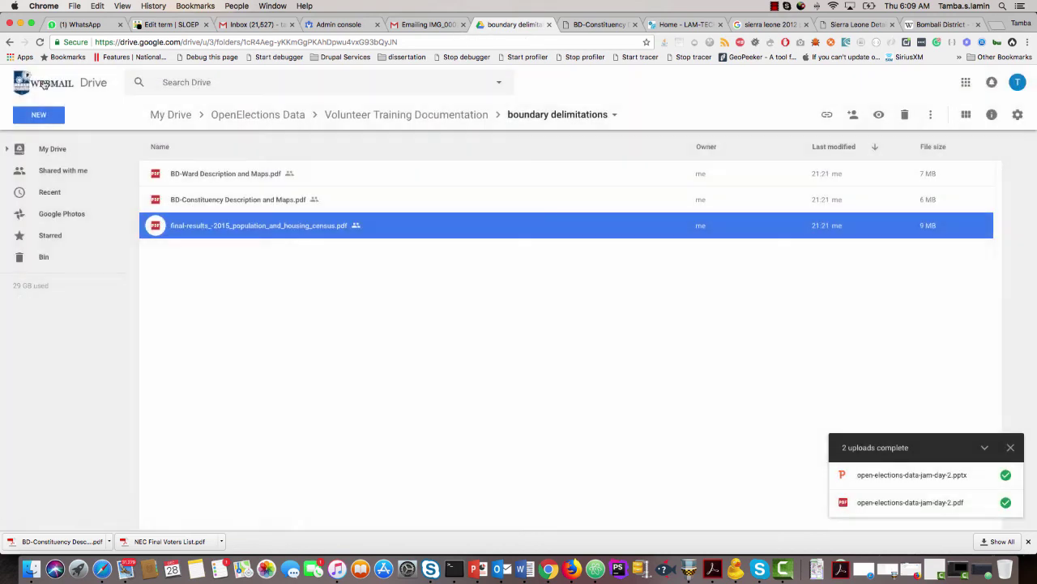
double_click(227, 175)
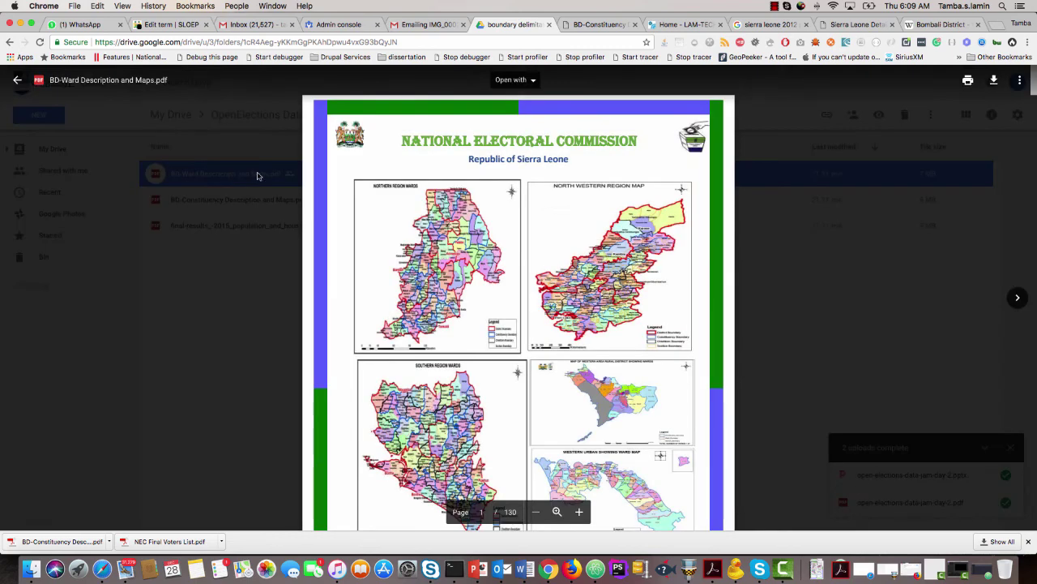
key(super+f)
text(Bahoin)
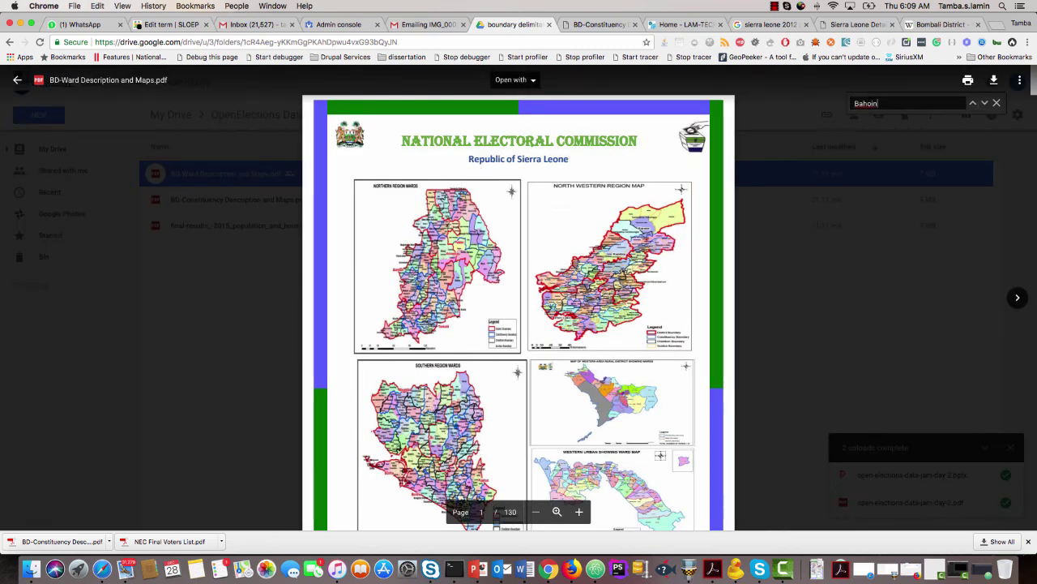
key(Return)
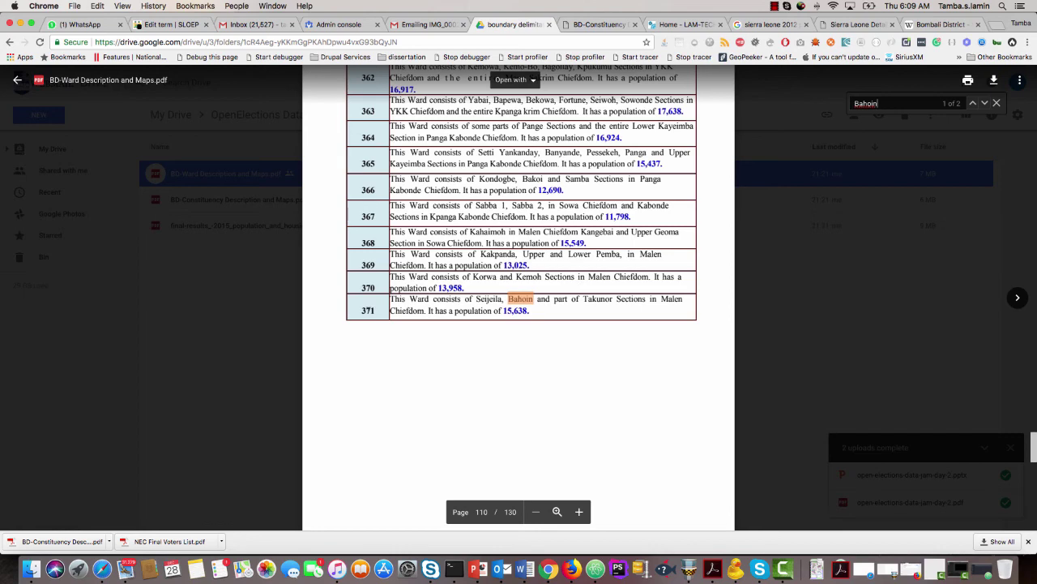
key(Return)
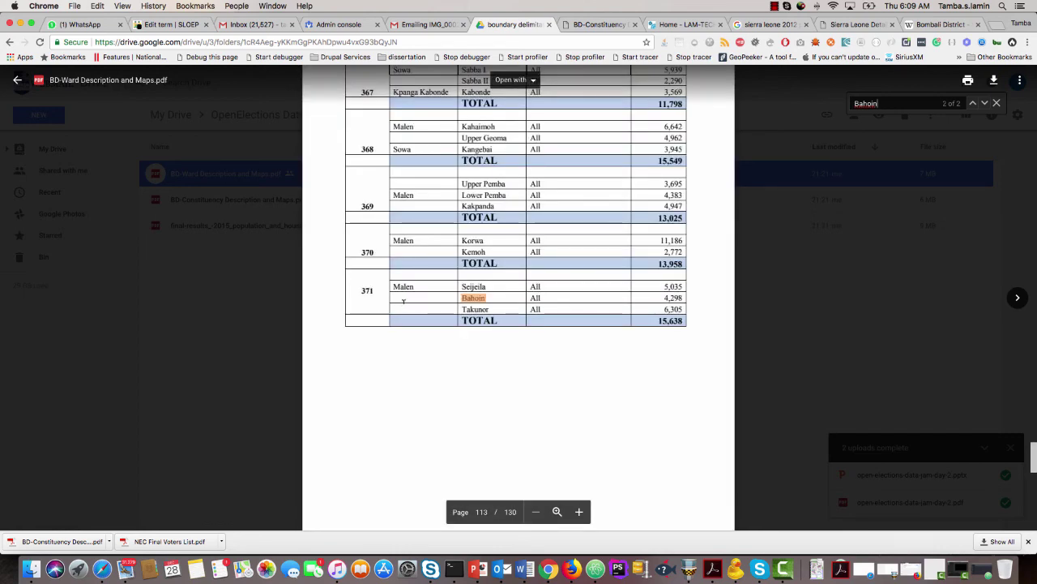
scroll(436, 316, up, 4)
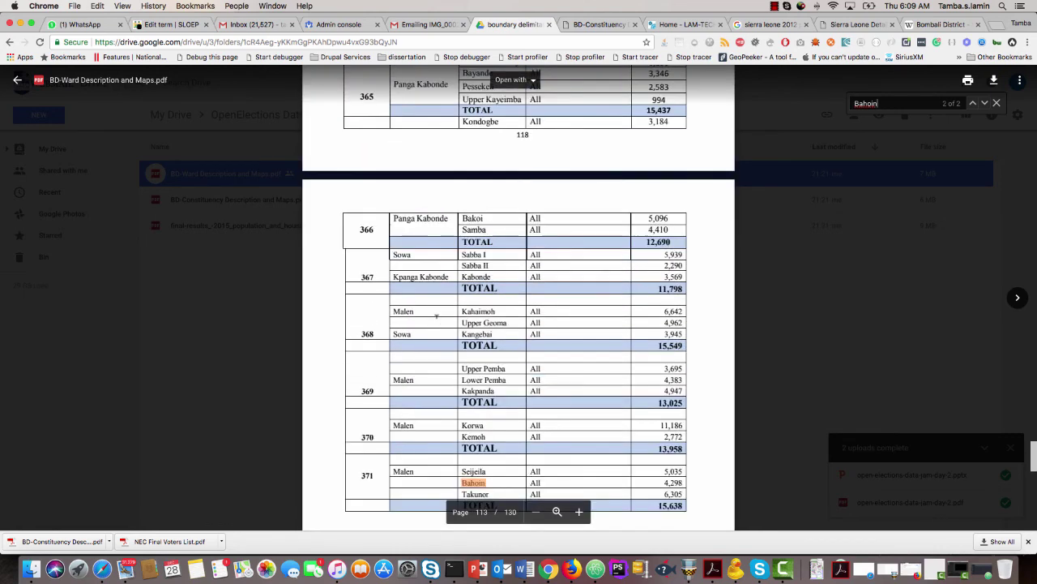
scroll(436, 317, up, 5)
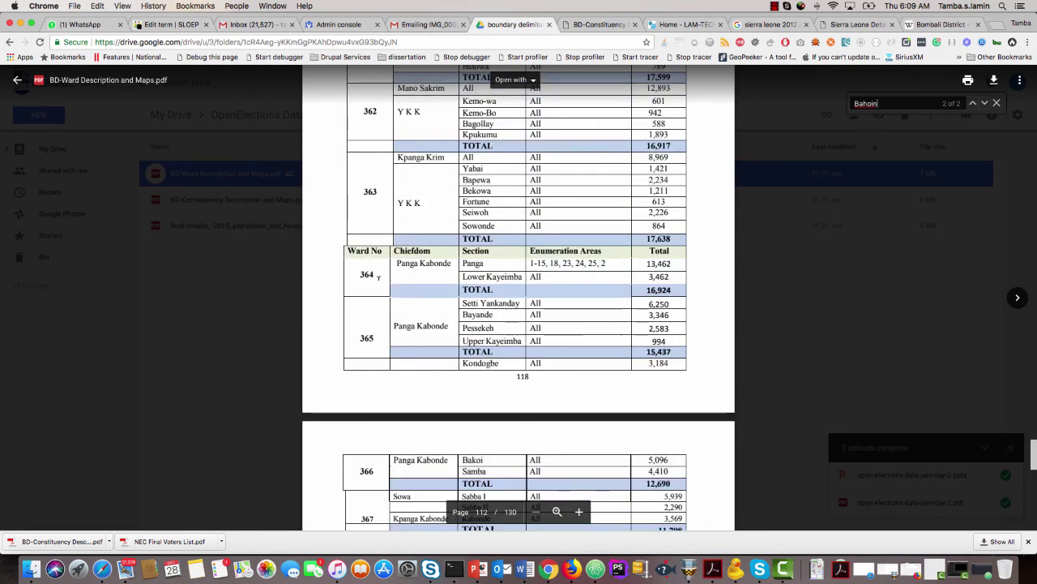
scroll(377, 253, down, 6)
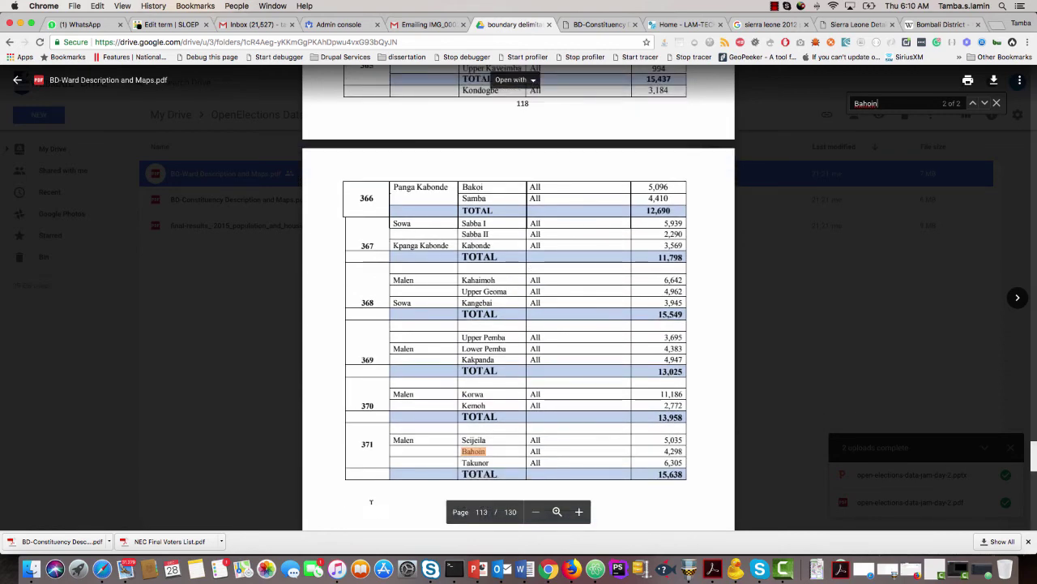
Assign Ward 371 to the Bahoin section.
click(170, 24)
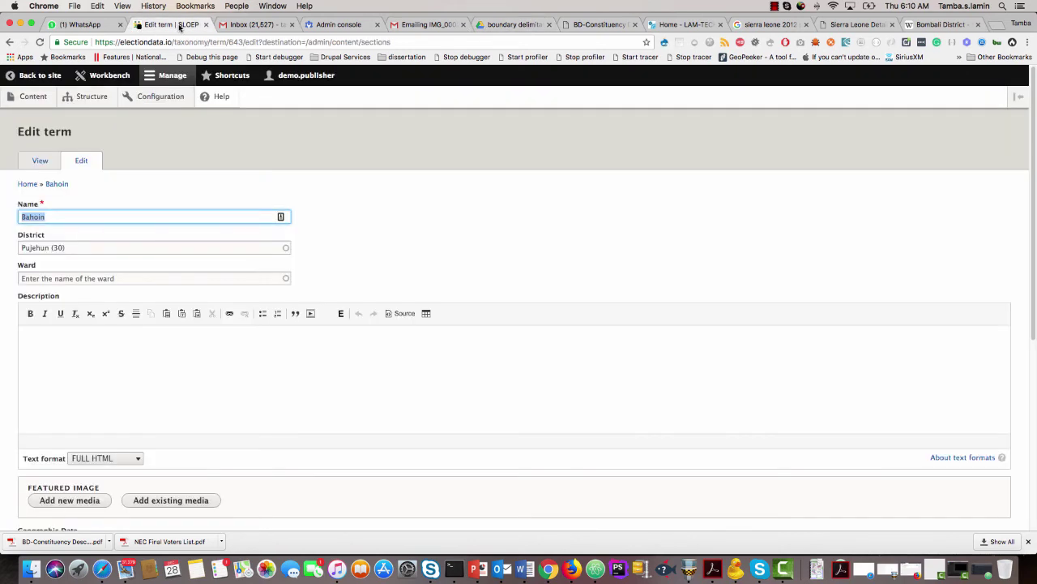
click(28, 278)
text(3)
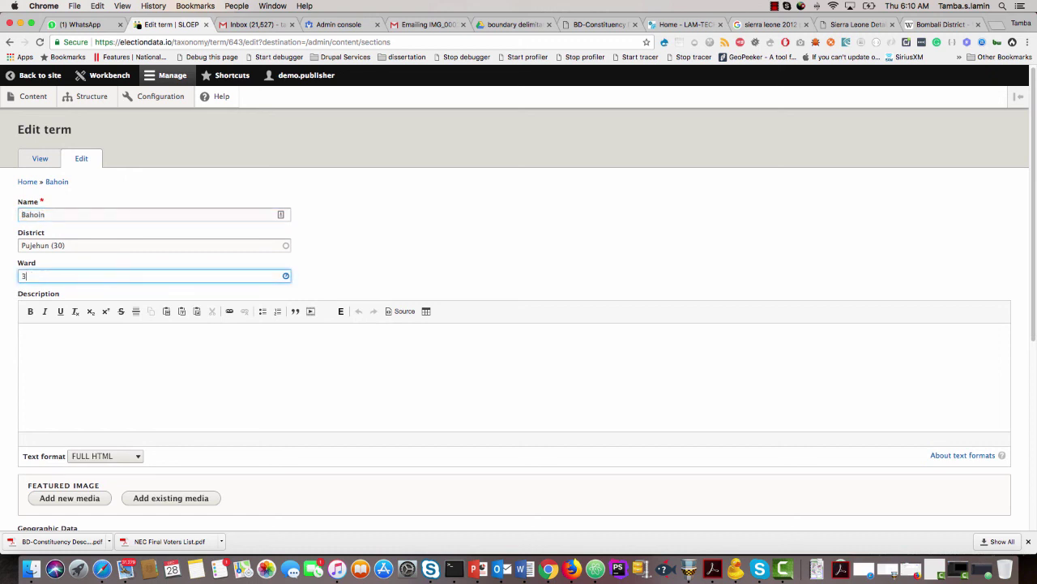
text(71)
key(Down)
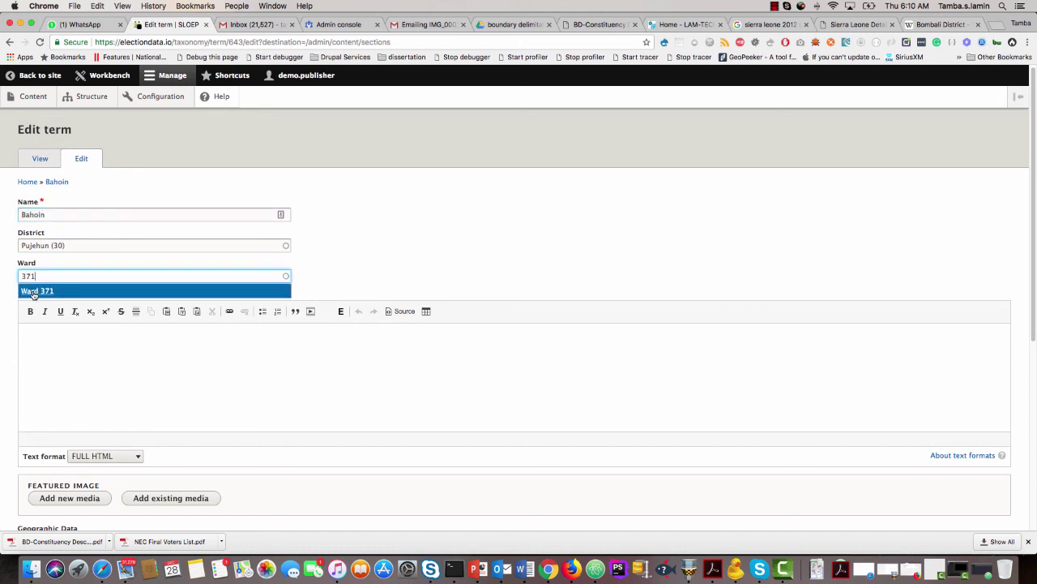
key(Return)
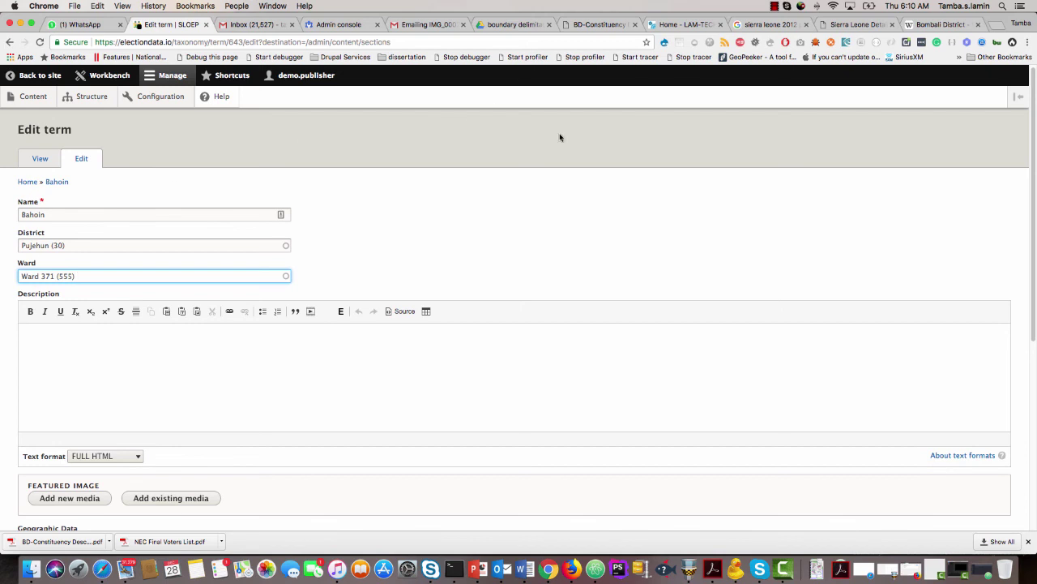
scroll(171, 373, down, 4)
scroll(171, 373, down, 3)
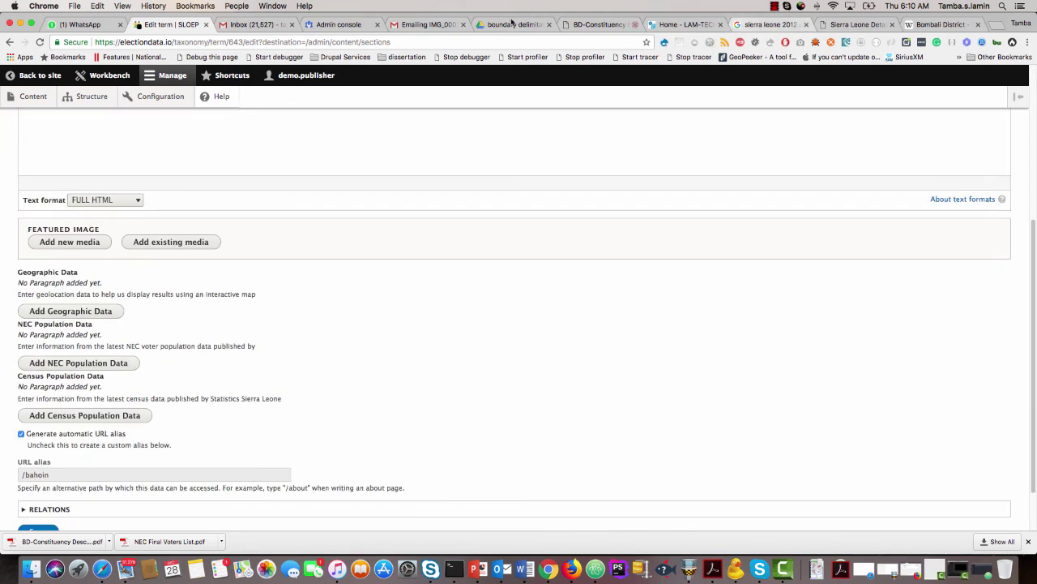
Look up Bahoin's population figure, 4,298, in the ward PDF.
click(509, 25)
scroll(456, 453, down, 1)
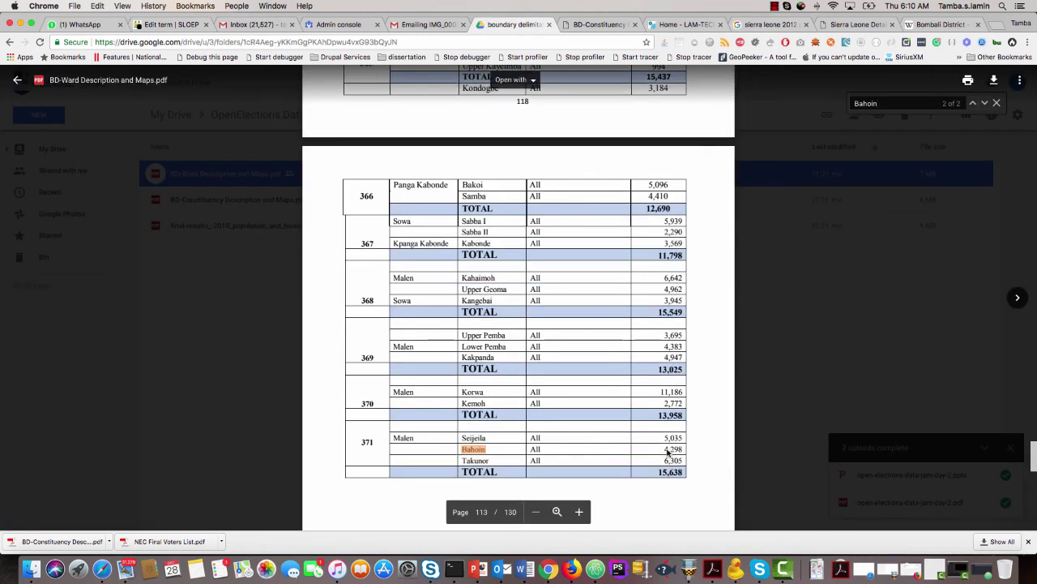
drag(667, 452, 680, 451)
click(165, 27)
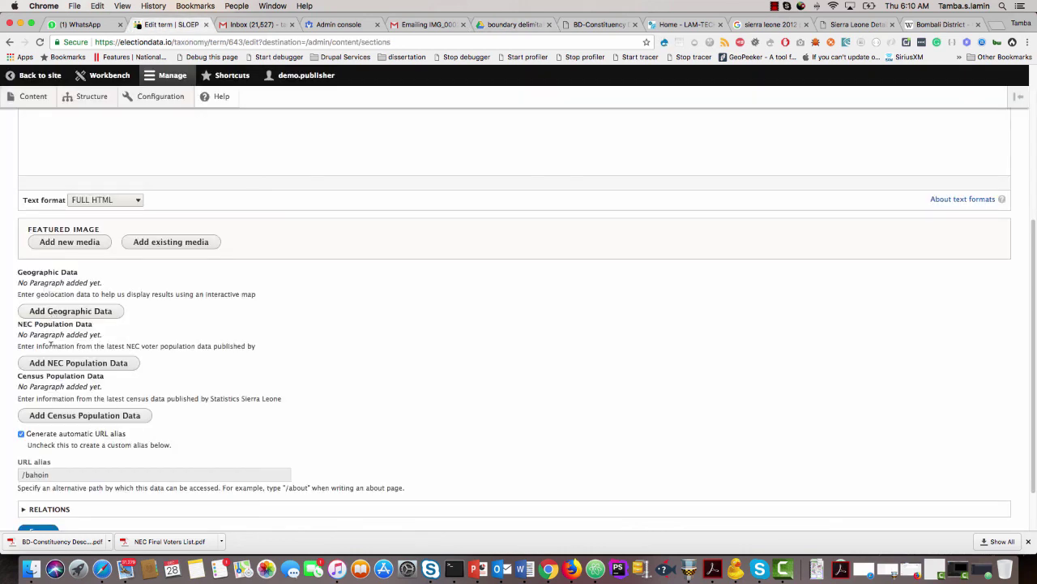
Add an NEC Population Data entry with election year 2018 and total population 4298.
click(54, 365)
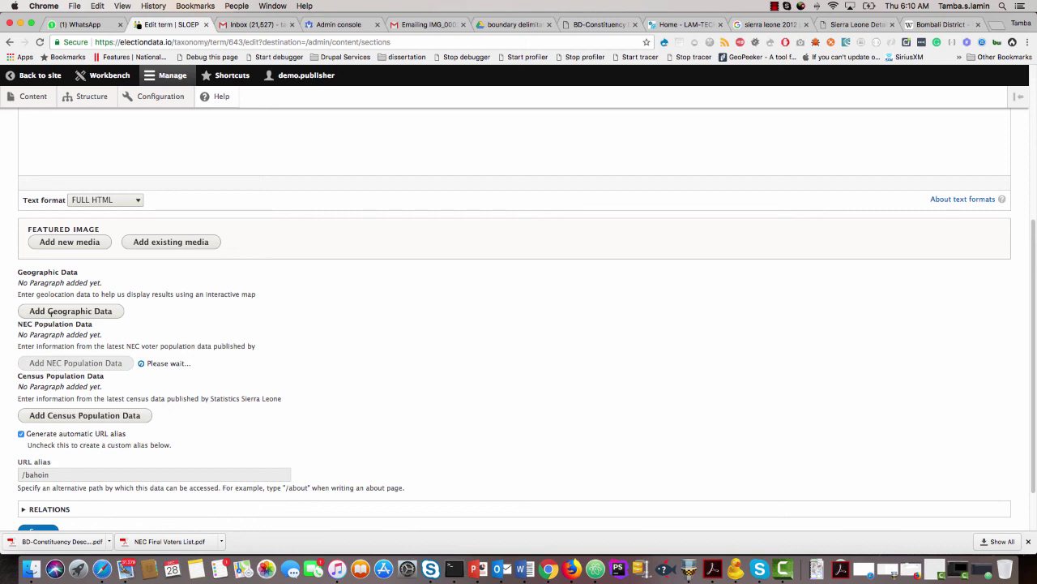
scroll(46, 373, down, 1)
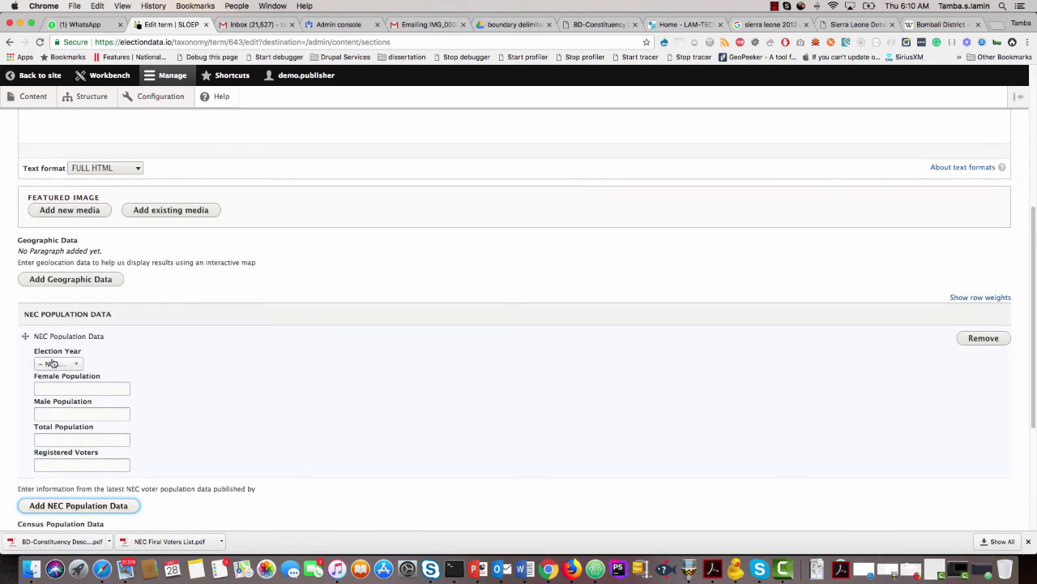
click(50, 363)
click(50, 398)
click(53, 438)
text(4298)
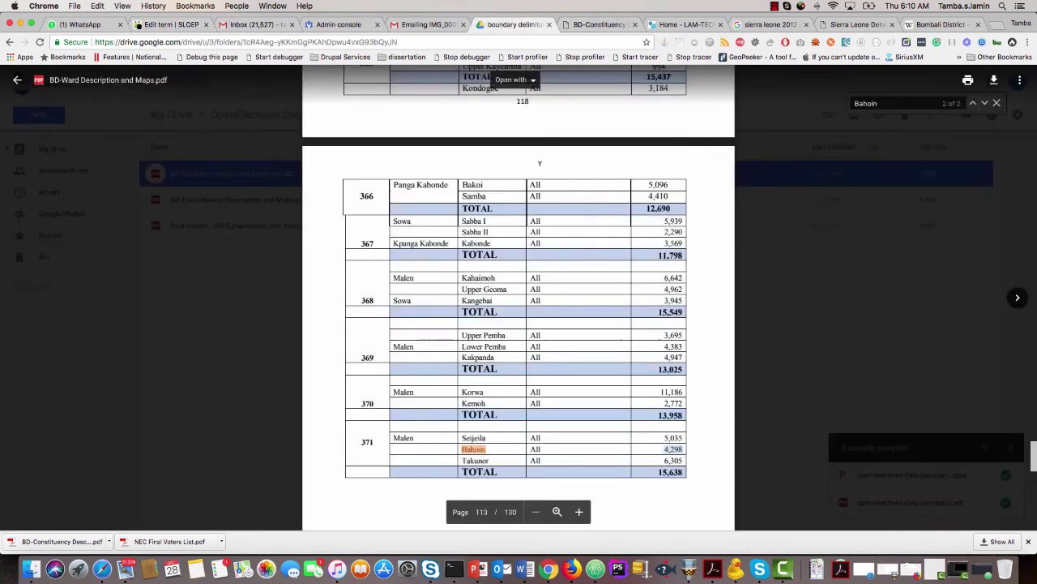
click(531, 25)
scroll(523, 379, down, 5)
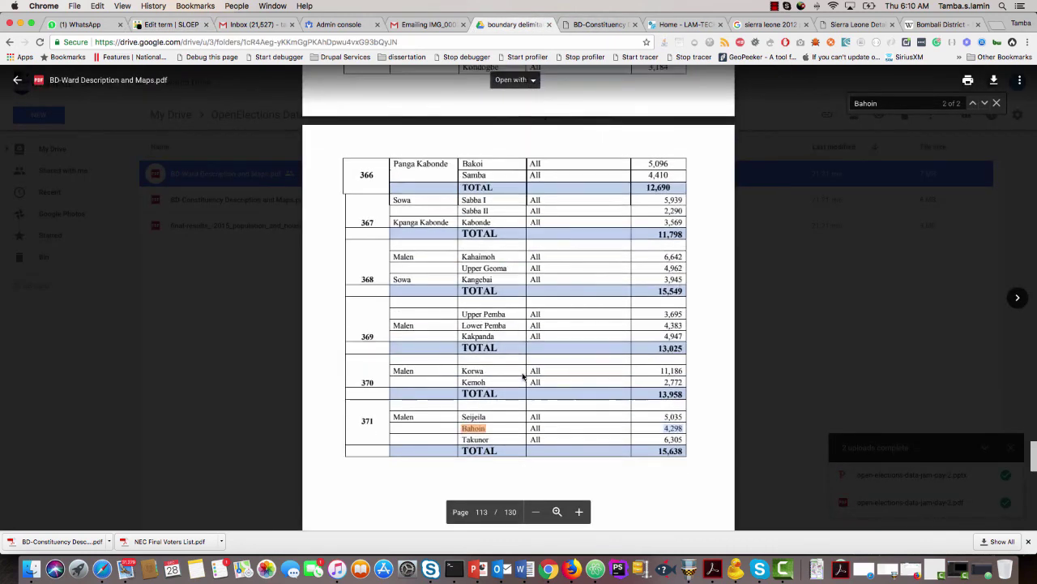
scroll(521, 375, down, 10)
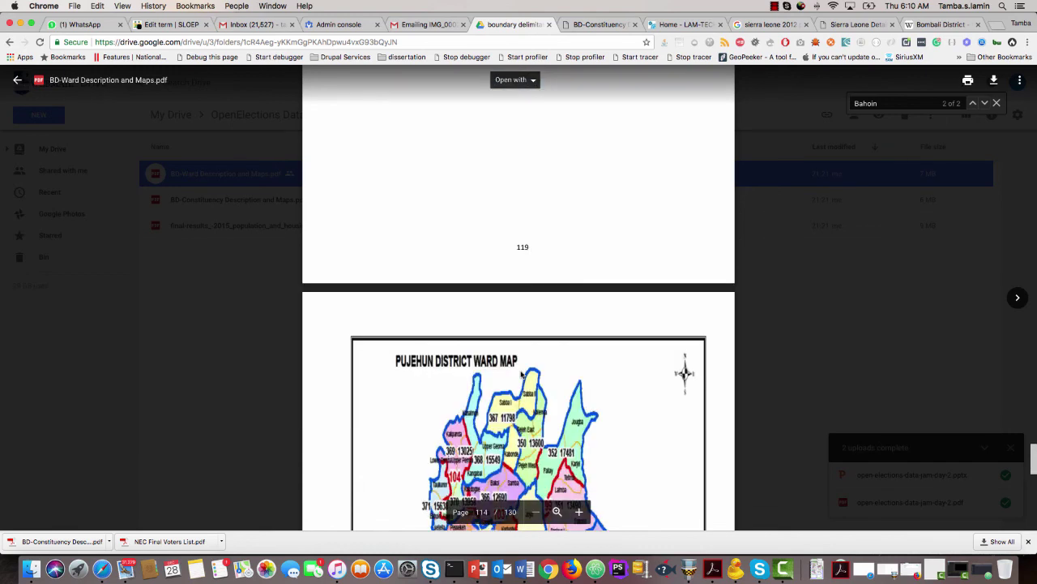
scroll(521, 370, down, 5)
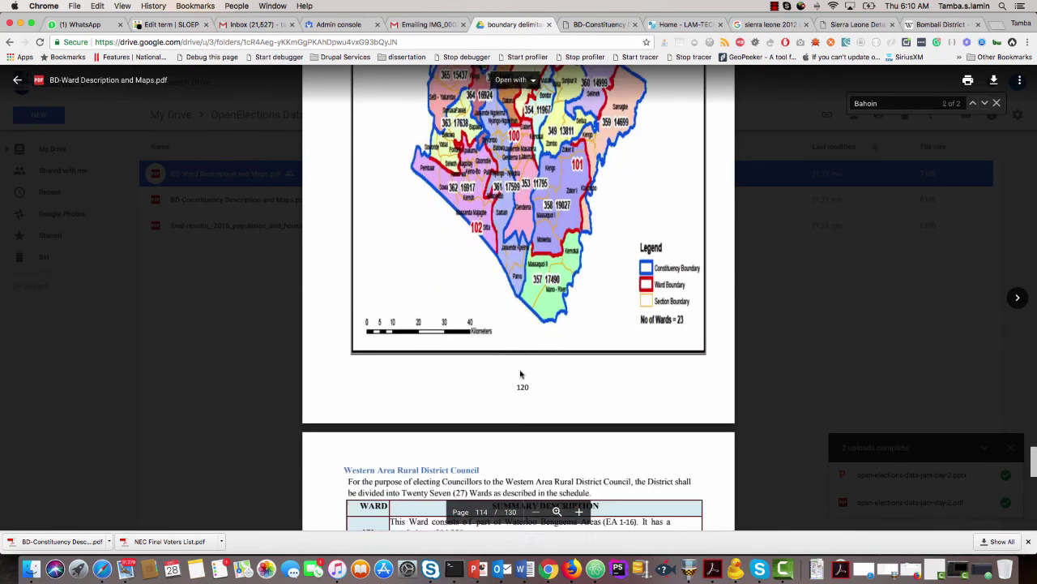
scroll(521, 370, up, 6)
scroll(521, 372, up, 10)
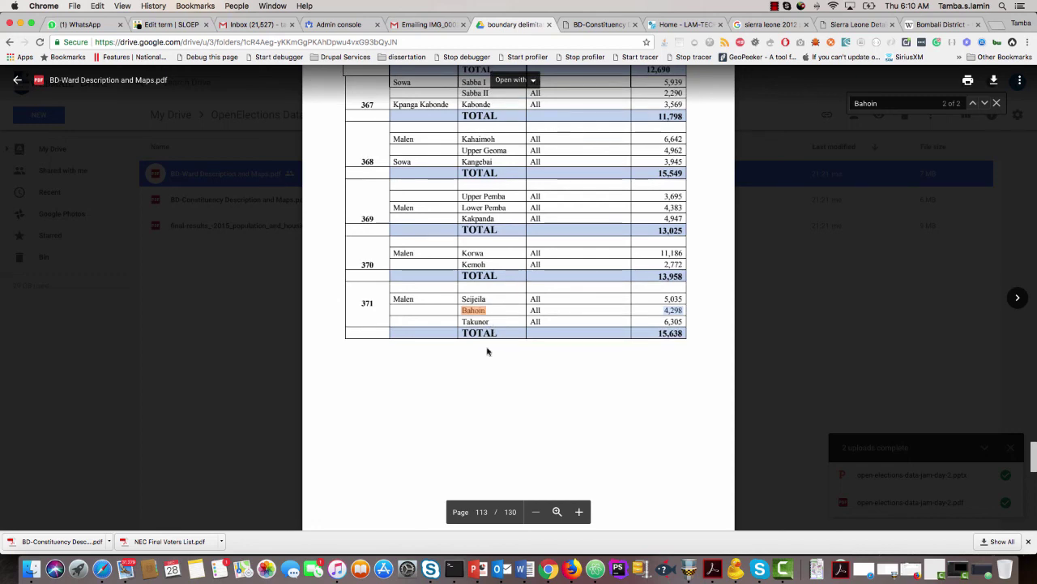
scroll(486, 350, down, 10)
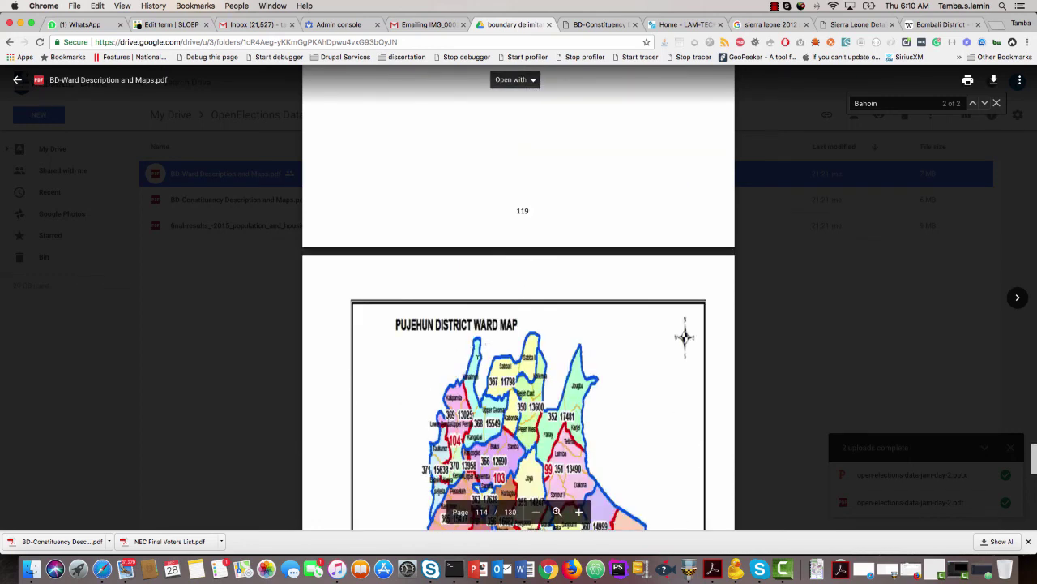
scroll(476, 361, up, 15)
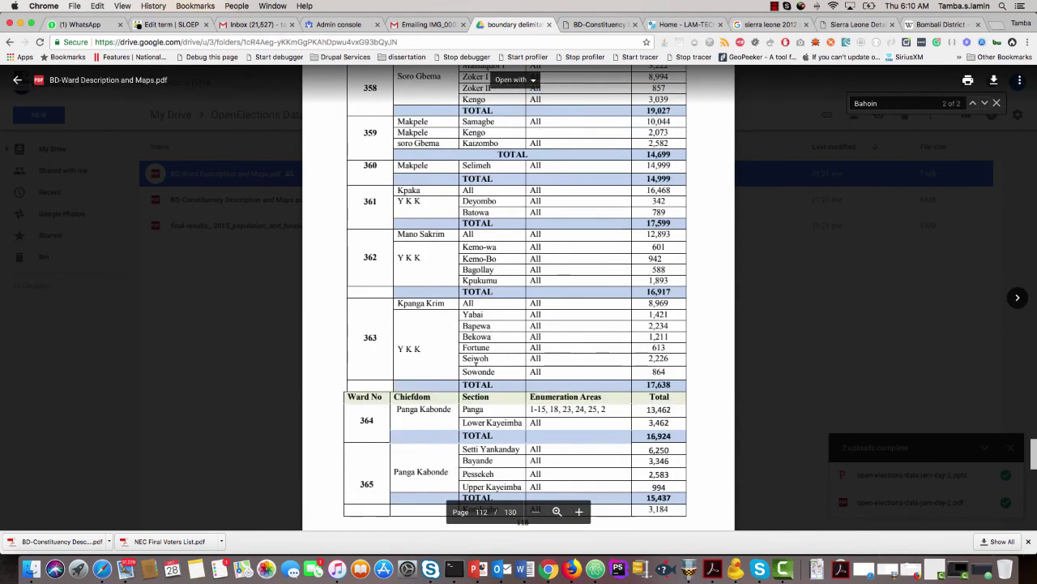
scroll(475, 361, up, 10)
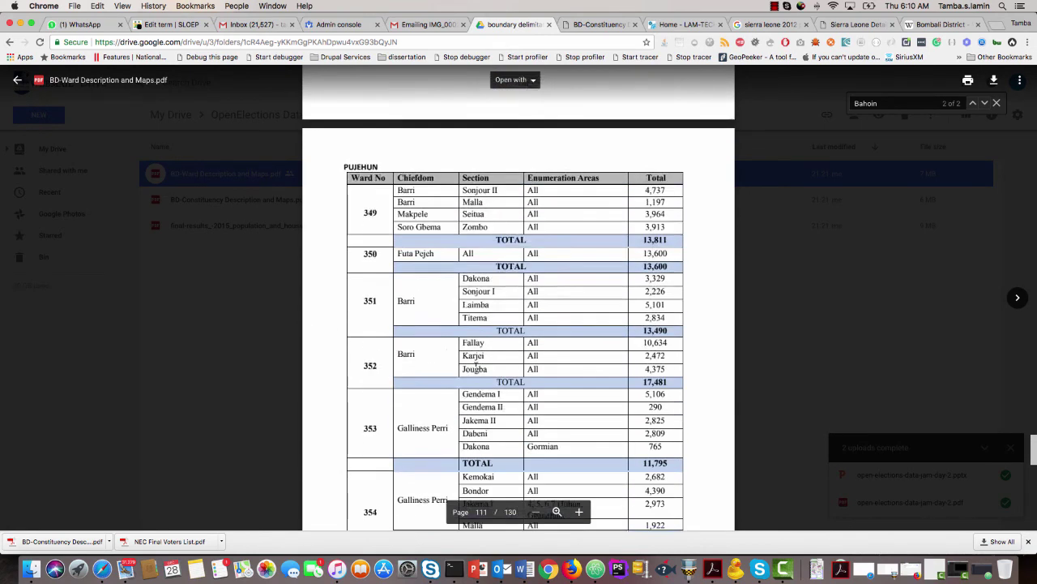
scroll(476, 366, up, 2)
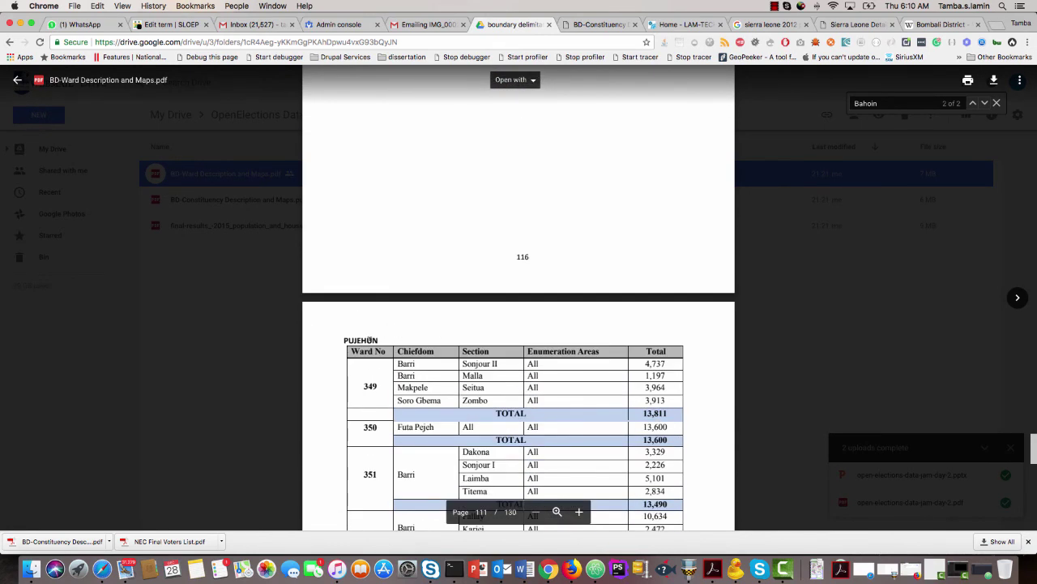
scroll(435, 360, down, 4)
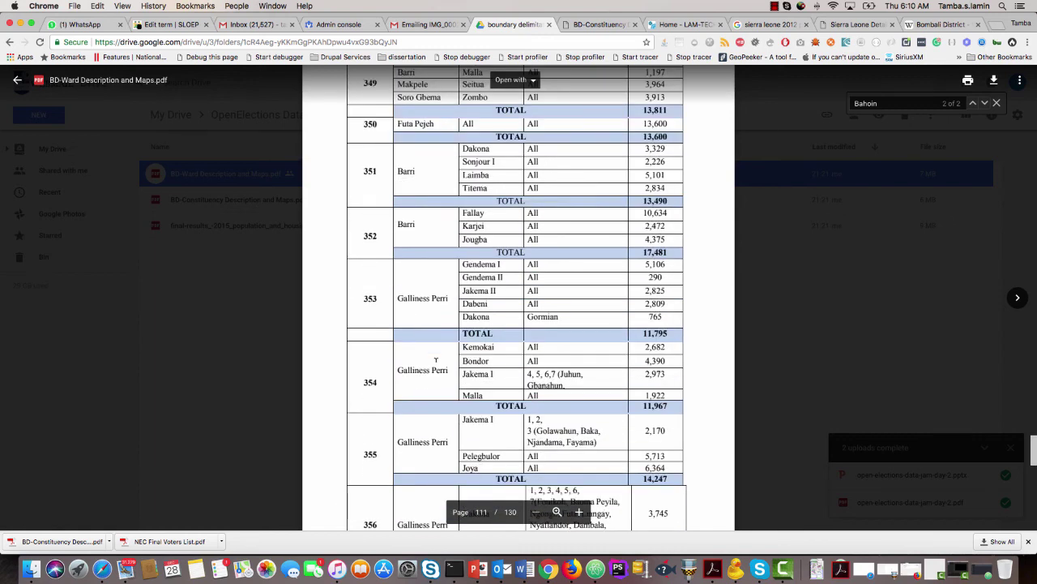
scroll(435, 359, down, 10)
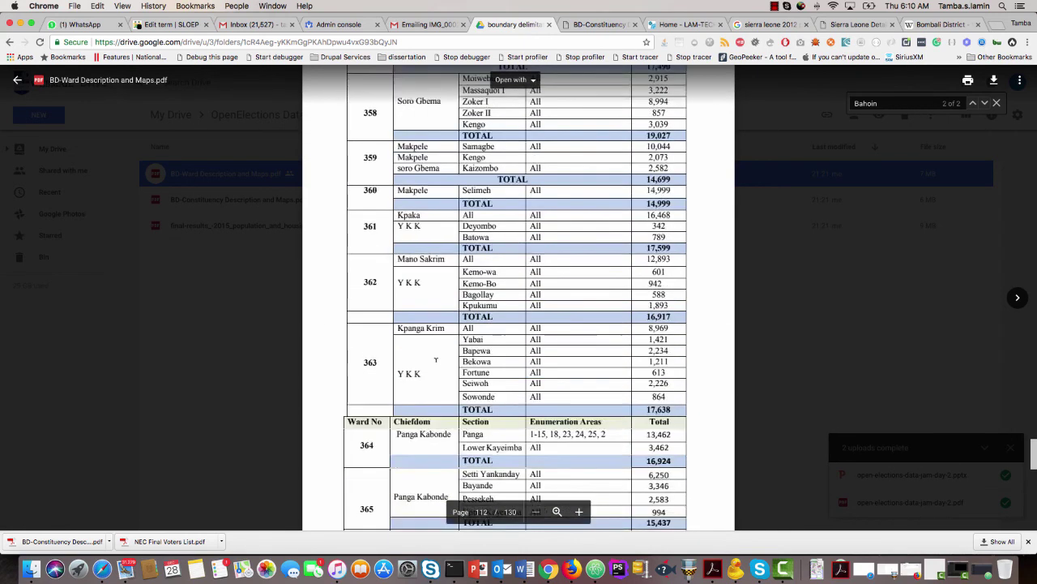
scroll(435, 359, down, 6)
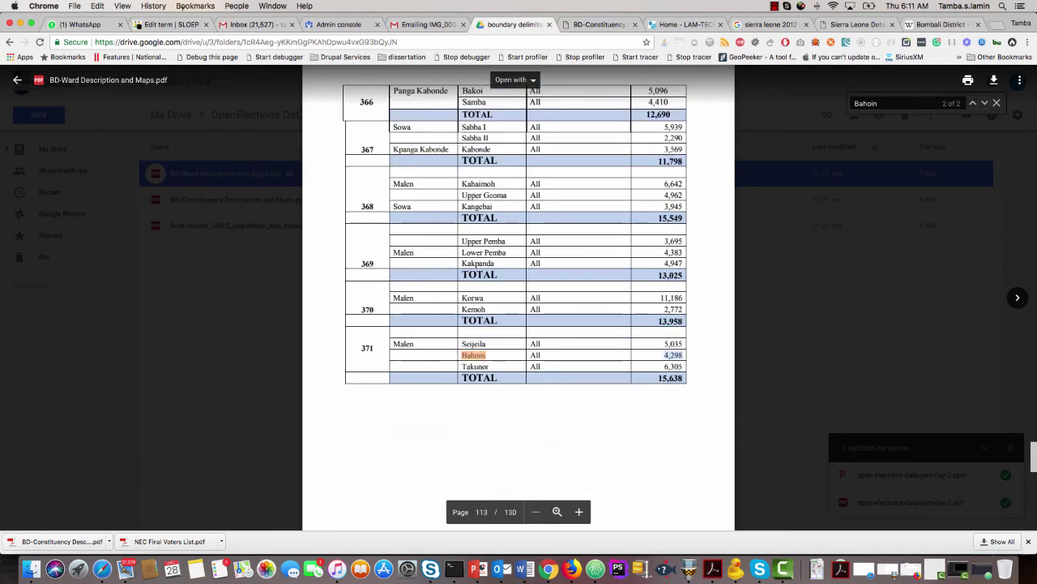
click(177, 26)
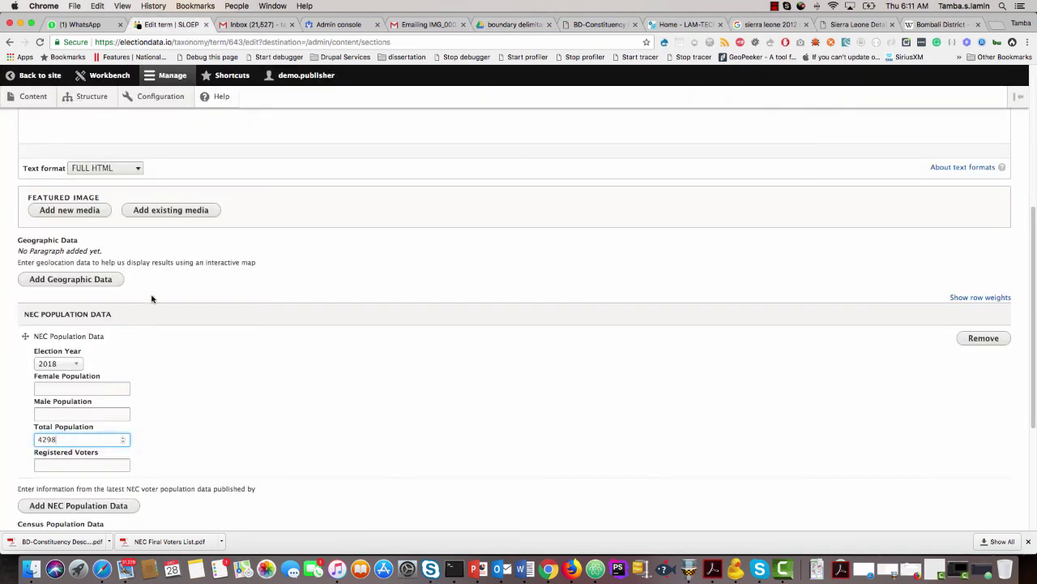
Save the Bahoin section term and view its page with 2018 population 4,298.
scroll(24, 334, down, 5)
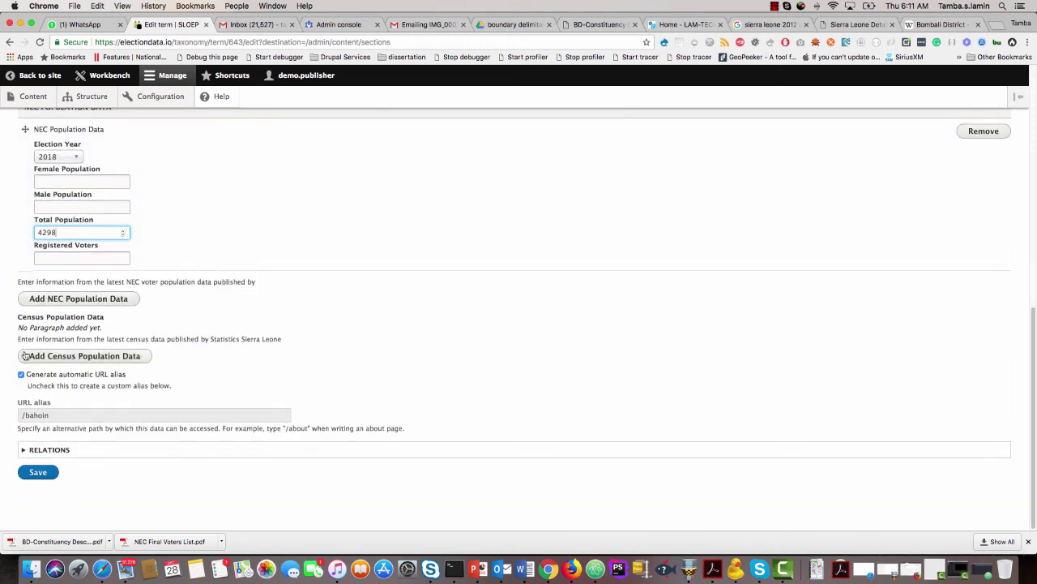
scroll(25, 355, up, 10)
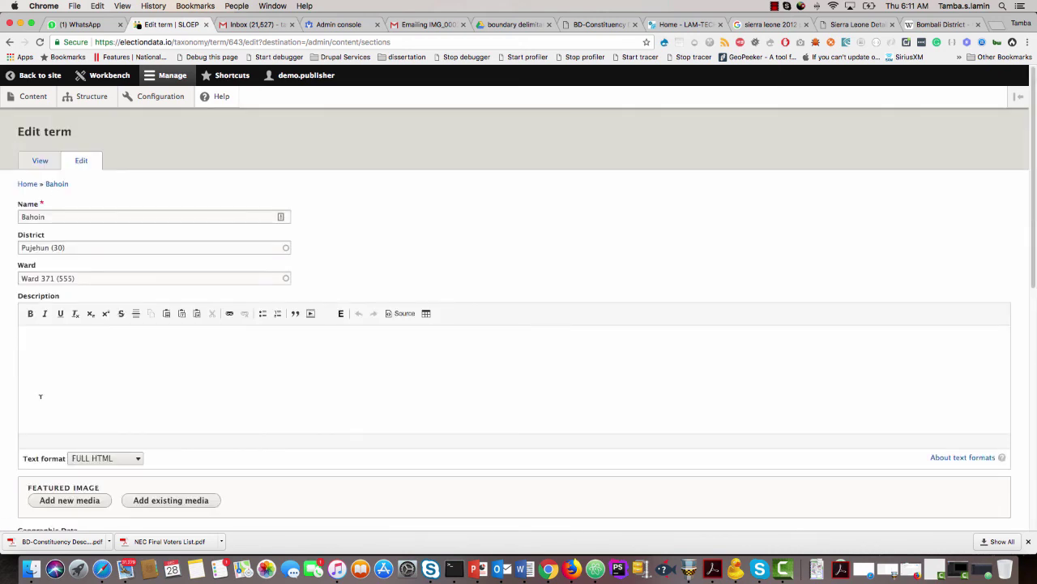
scroll(42, 359, down, 10)
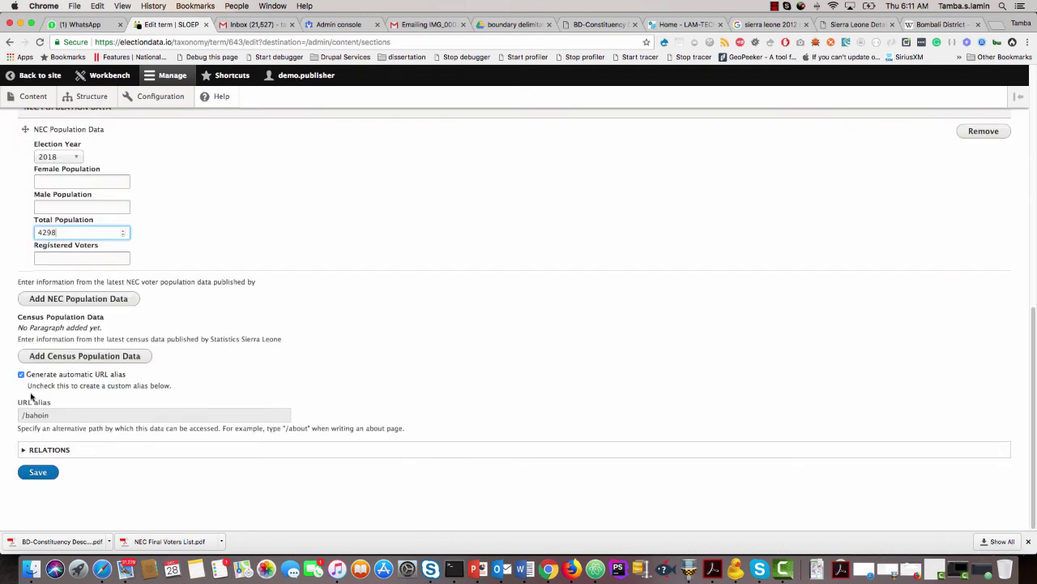
click(38, 473)
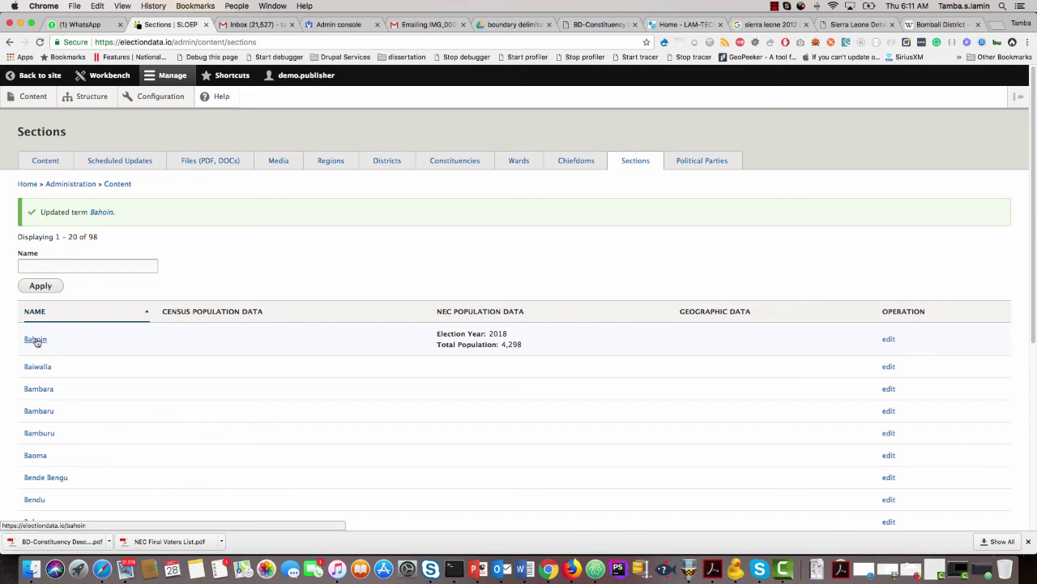
click(36, 339)
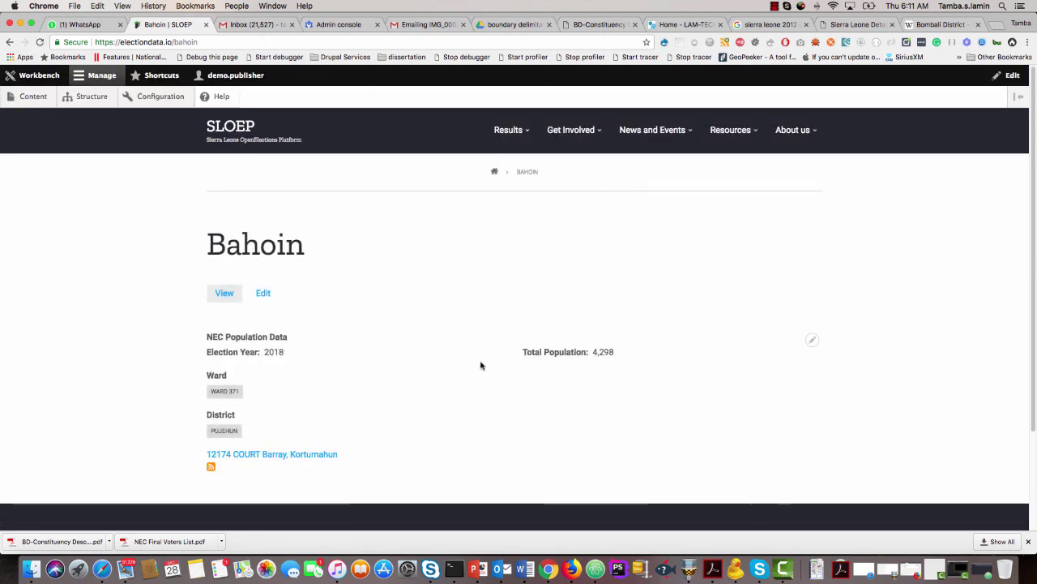
Go to the Structure administration page from the admin toolbar.
click(94, 100)
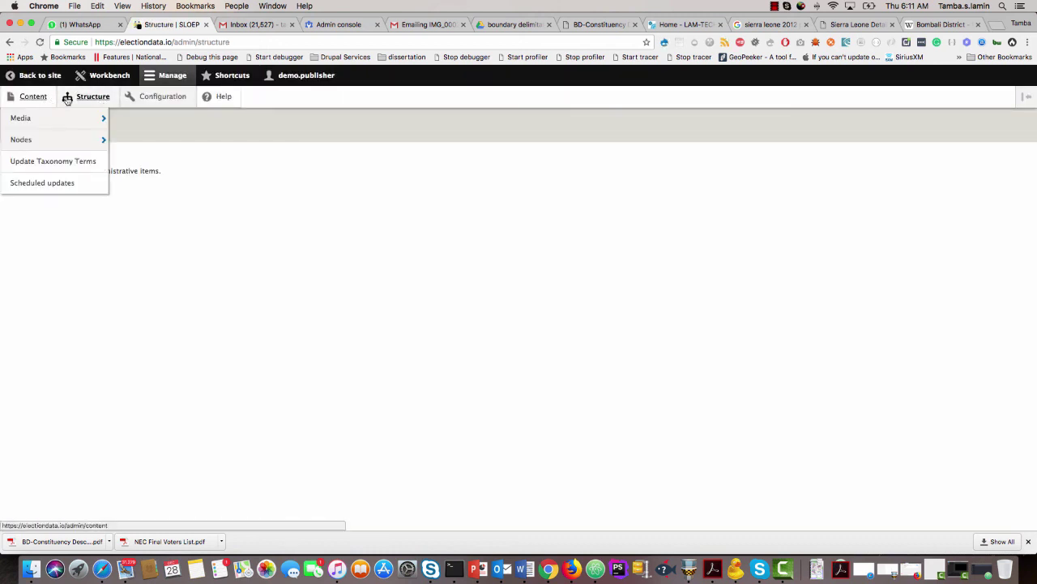
right_click(783, 579)
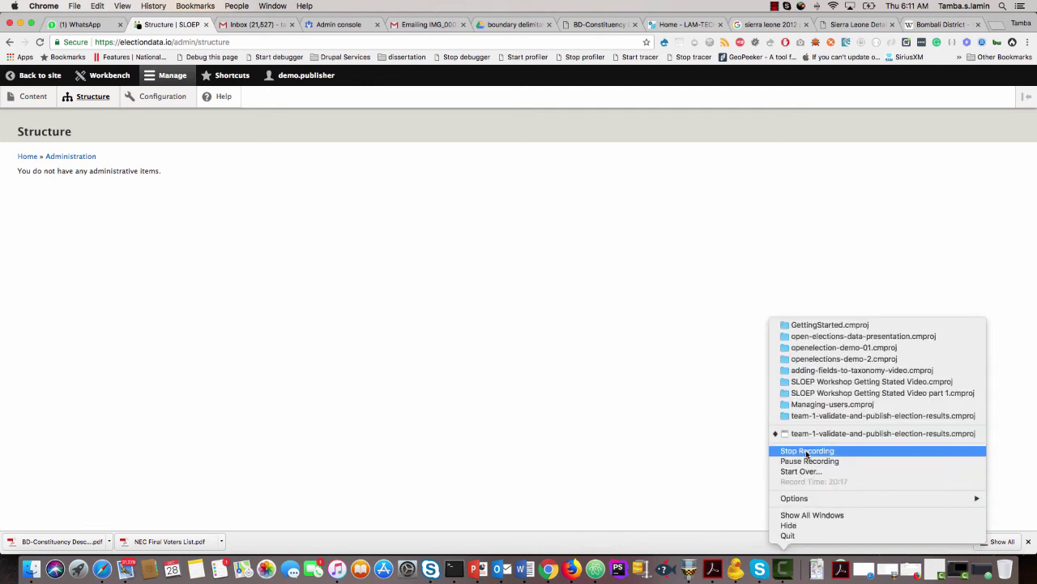